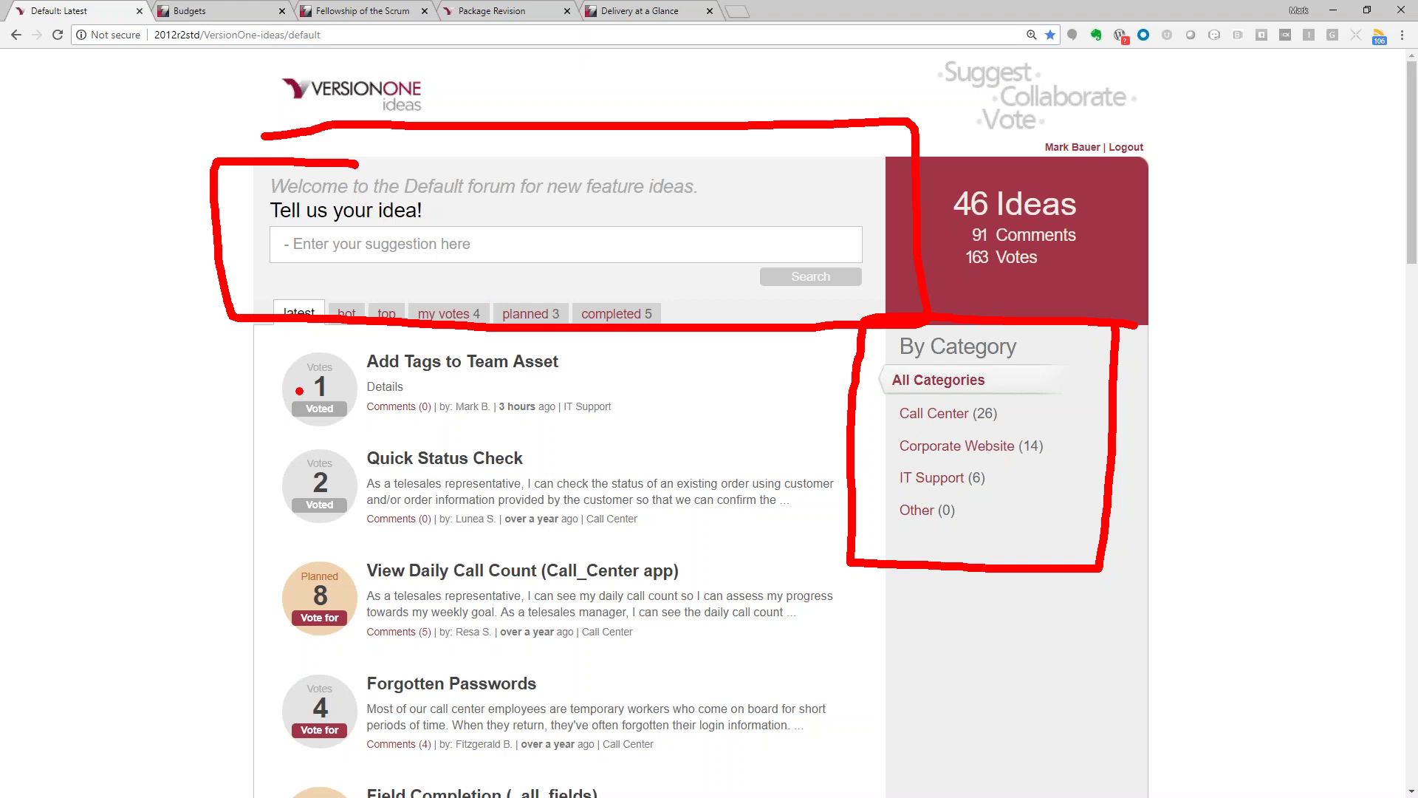
mouse_move(348, 342)
left_mouse_down()
mouse_move(288, 341)
mouse_move(291, 444)
mouse_move(374, 388)
mouse_move(329, 339)
left_mouse_up()
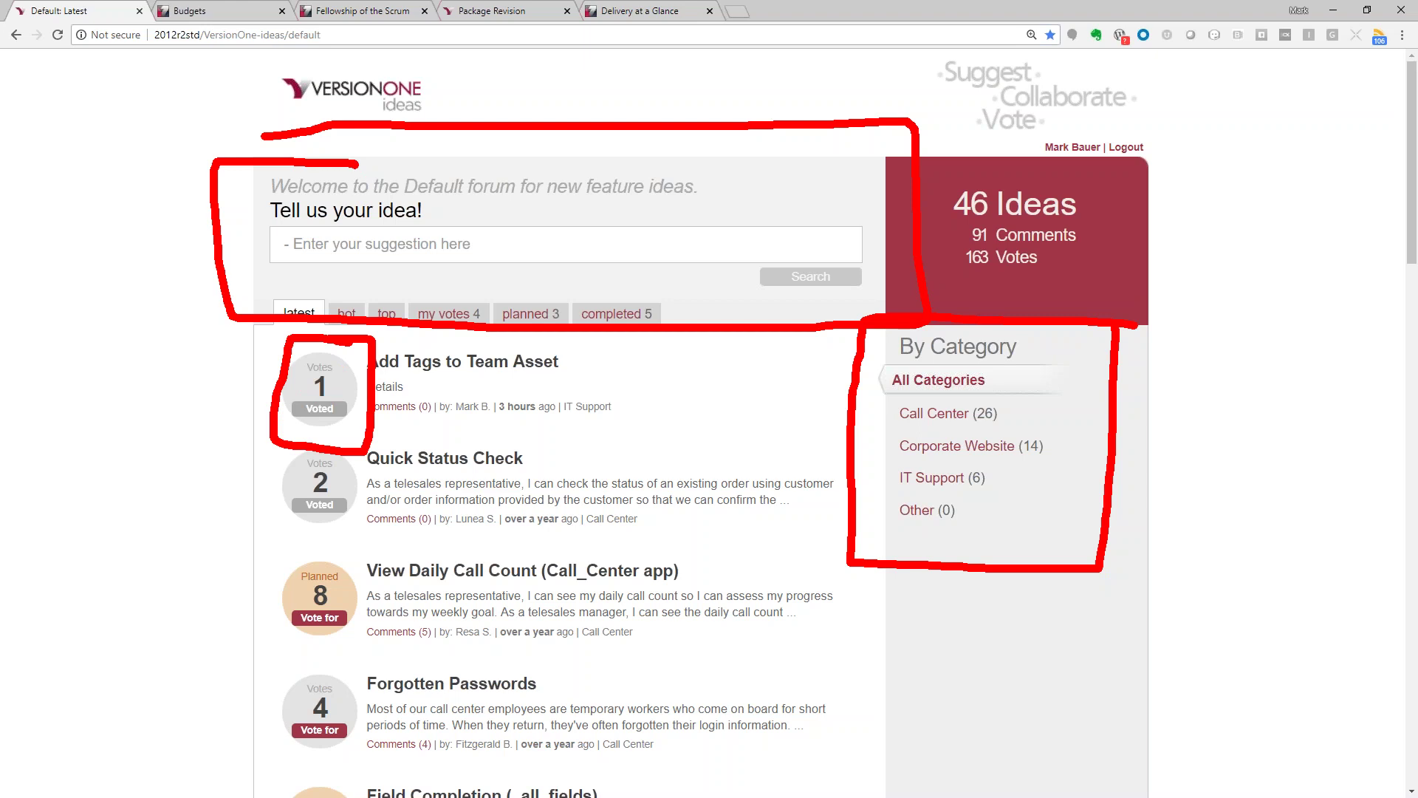
key("Escape")
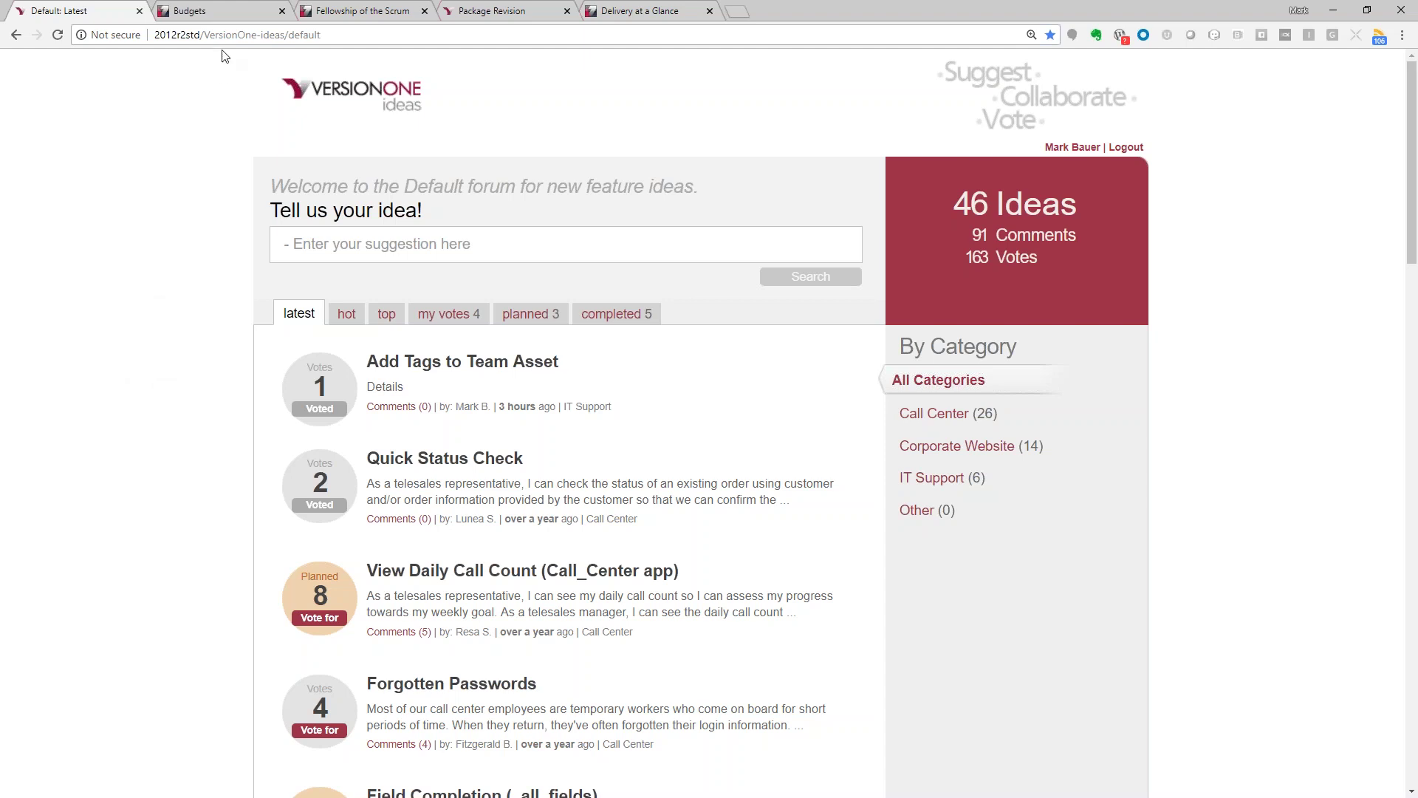
Switch to the Budgets page and examine the total value on the Innovation strategic theme's scorecard
left_click(232, 10)
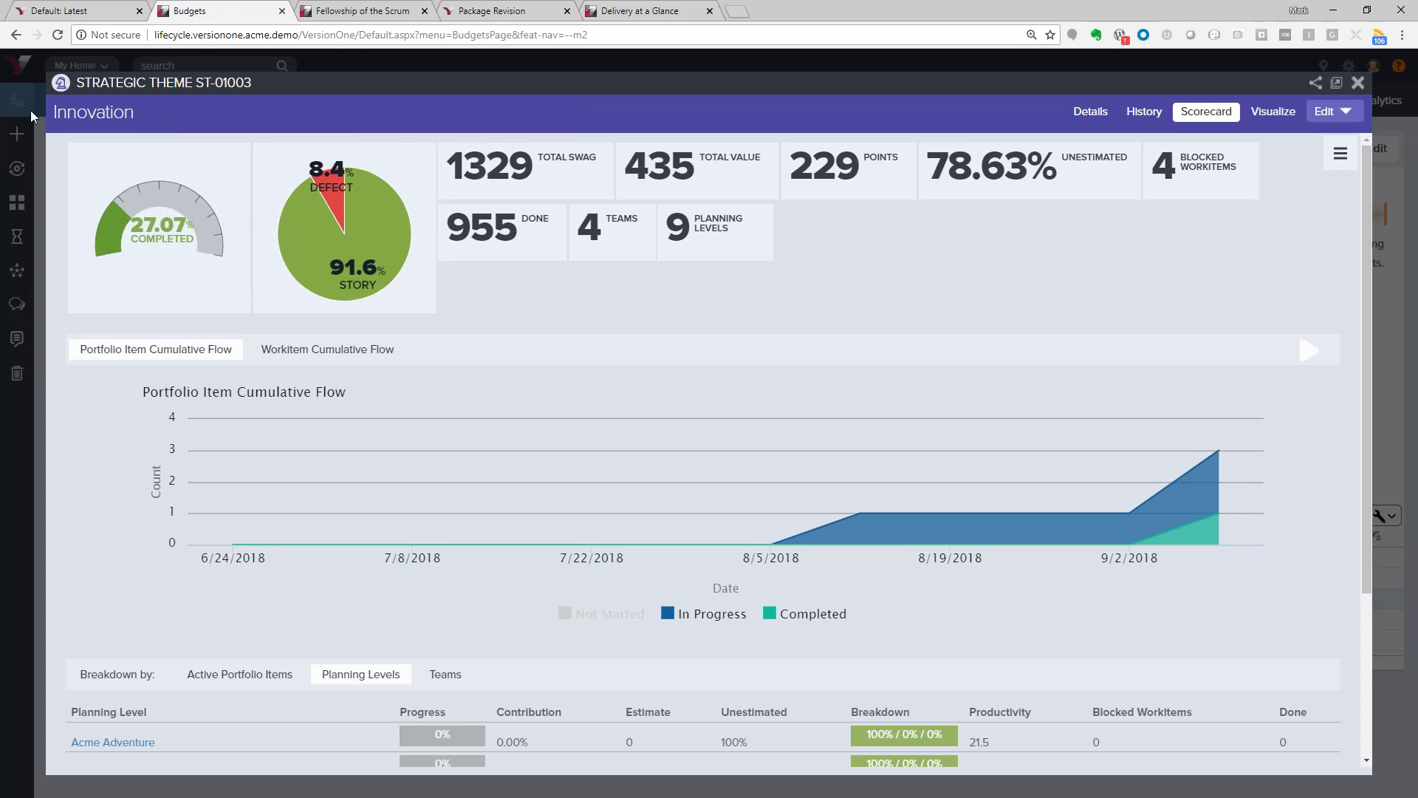
left_click_drag(56, 111, 139, 117)
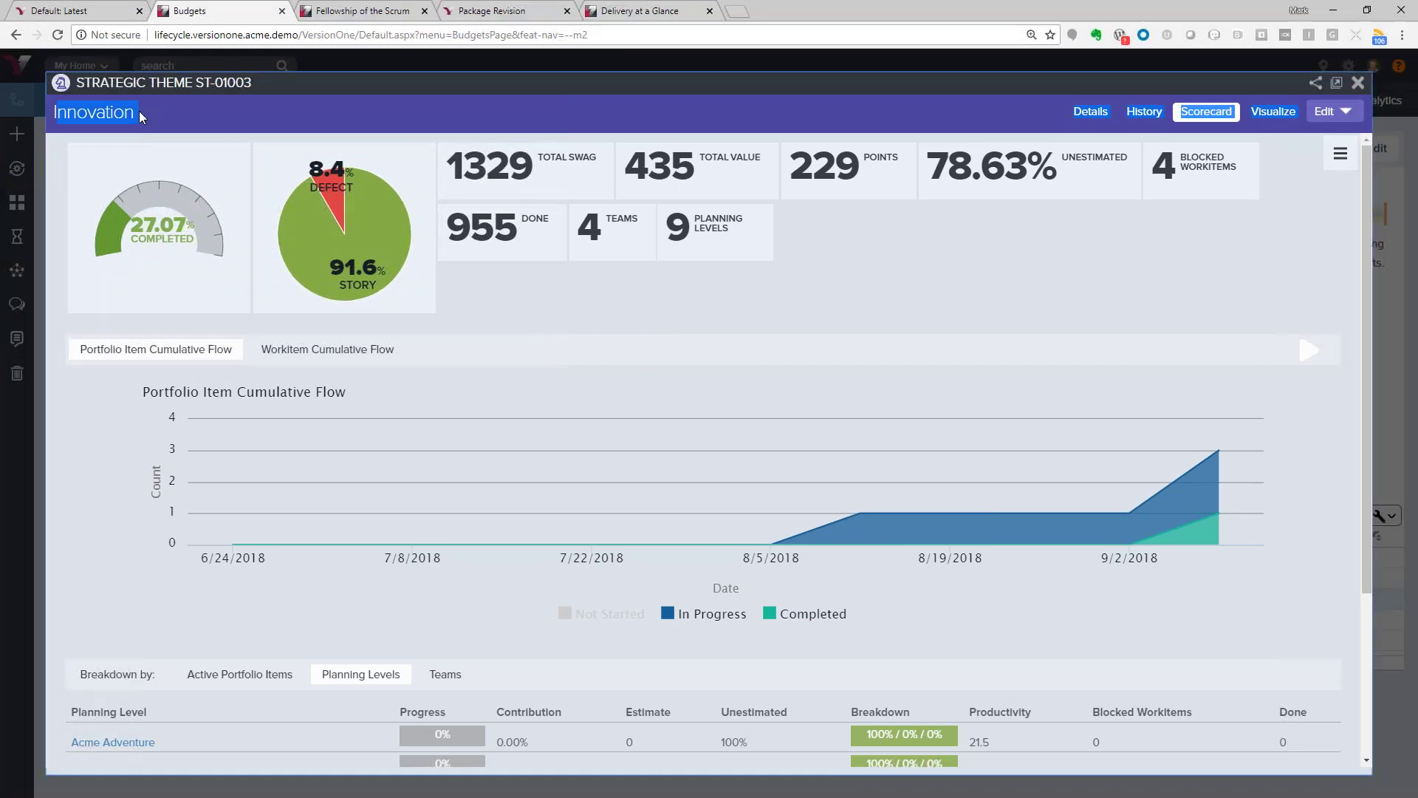
left_click(526, 313)
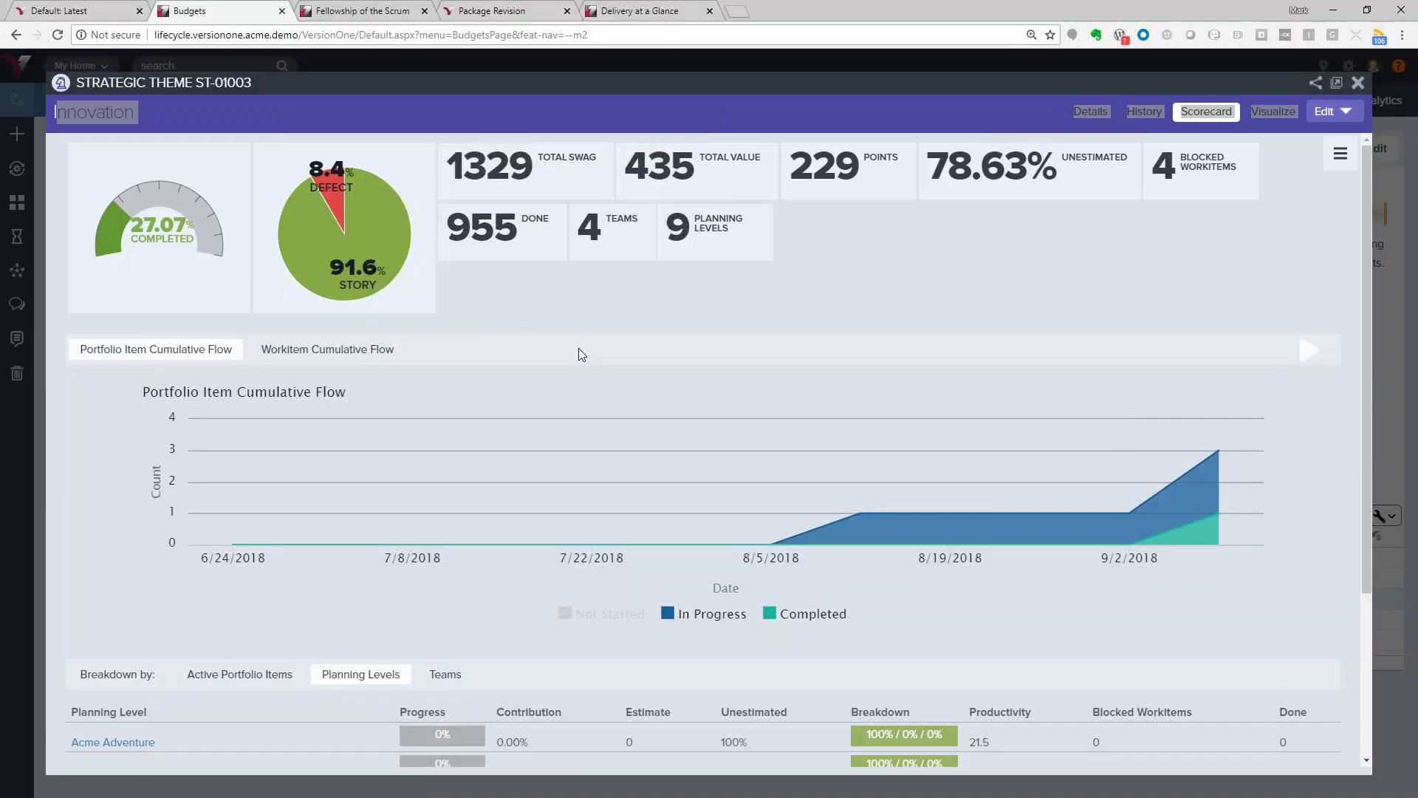
mouse_move(661, 115)
left_mouse_down()
mouse_move(603, 164)
mouse_move(658, 221)
mouse_move(743, 220)
mouse_move(783, 193)
mouse_move(743, 115)
left_mouse_up()
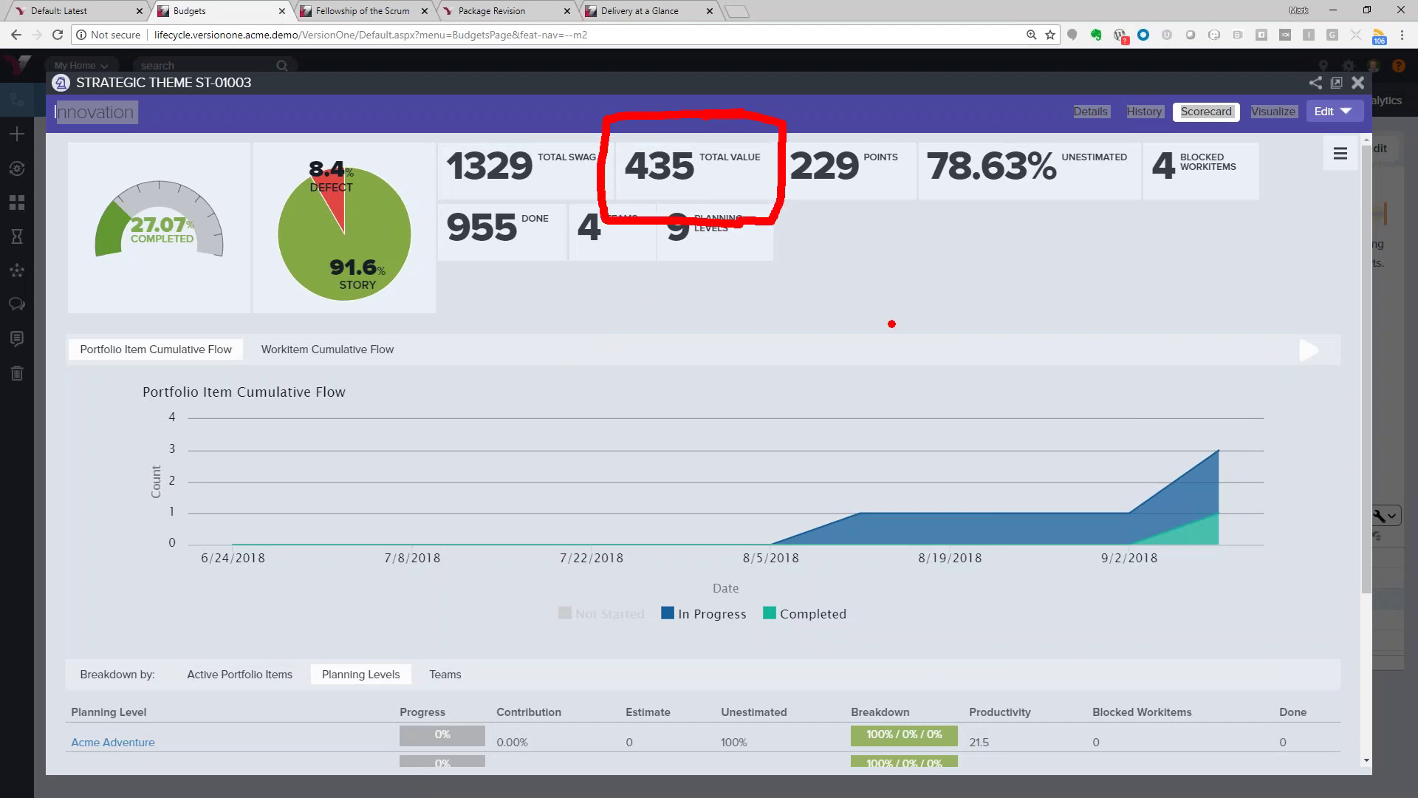
mouse_move(730, 445)
left_mouse_down()
mouse_move(720, 252)
mouse_move(696, 255)
mouse_move(728, 227)
mouse_move(764, 266)
left_mouse_up()
left_click(823, 301)
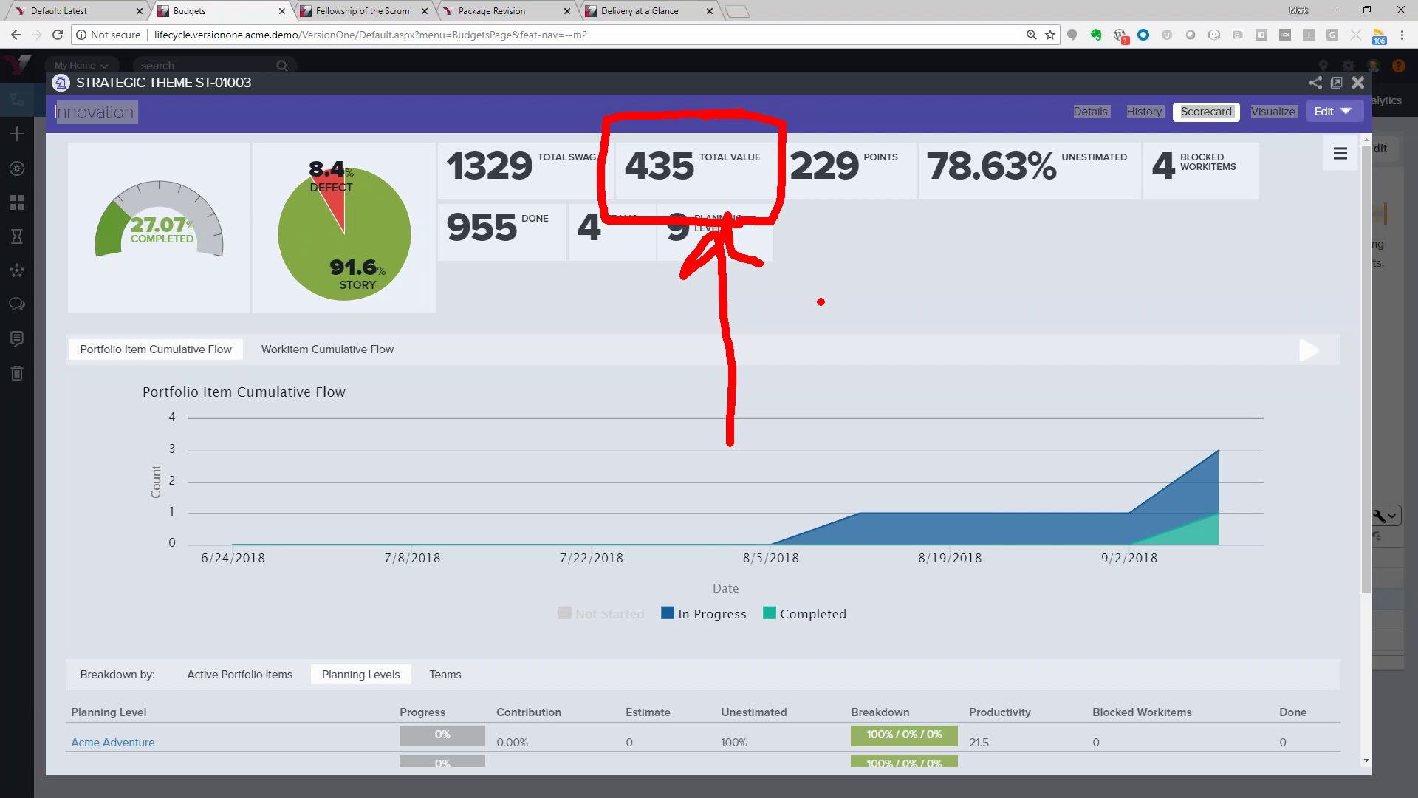
key("Escape")
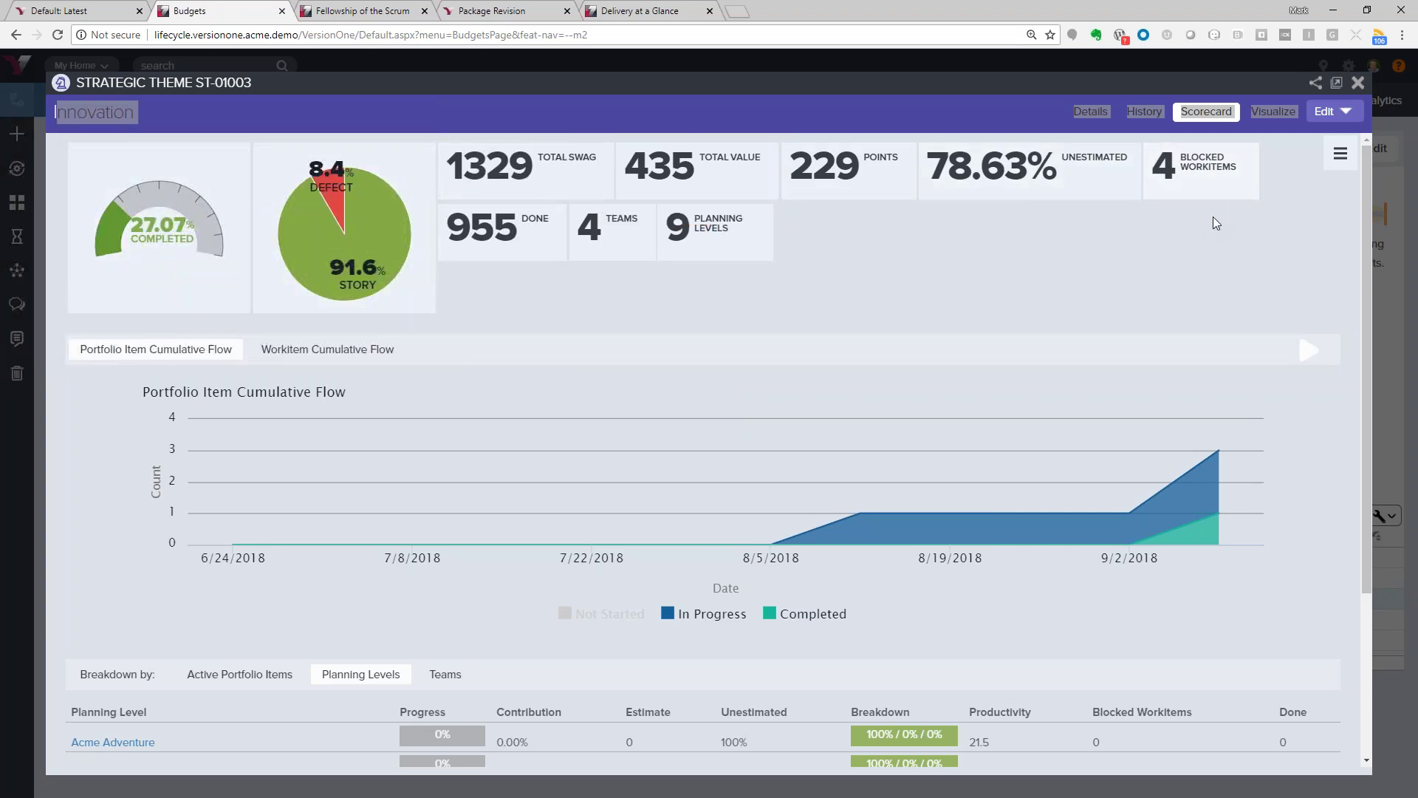
Examine the blocked workitems figure on the Innovation theme's scorecard
key("ctrl+2")
mouse_move(1274, 135)
left_mouse_down()
mouse_move(1168, 133)
mouse_move(1136, 168)
mouse_move(1179, 224)
mouse_move(1266, 202)
mouse_move(1271, 133)
left_mouse_up()
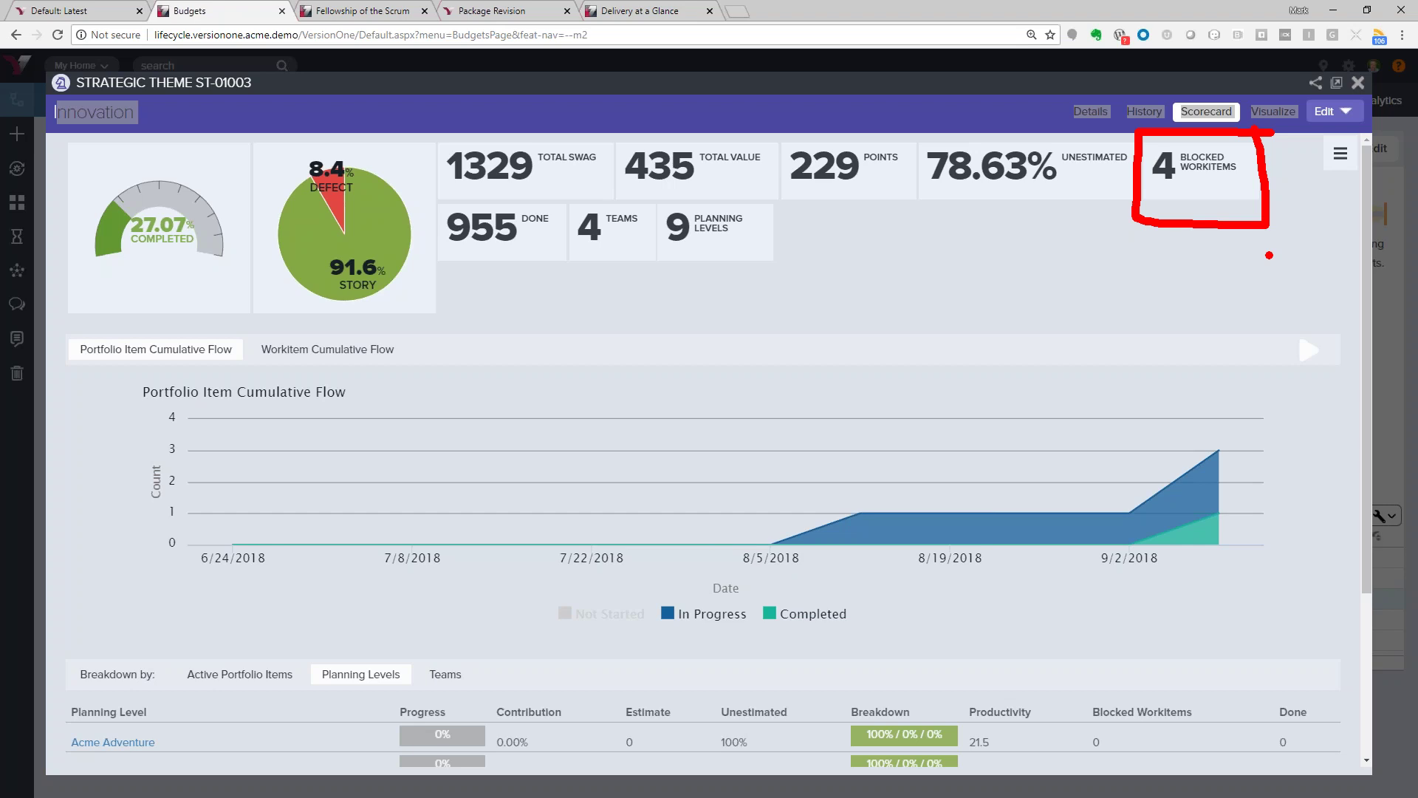
key("Escape")
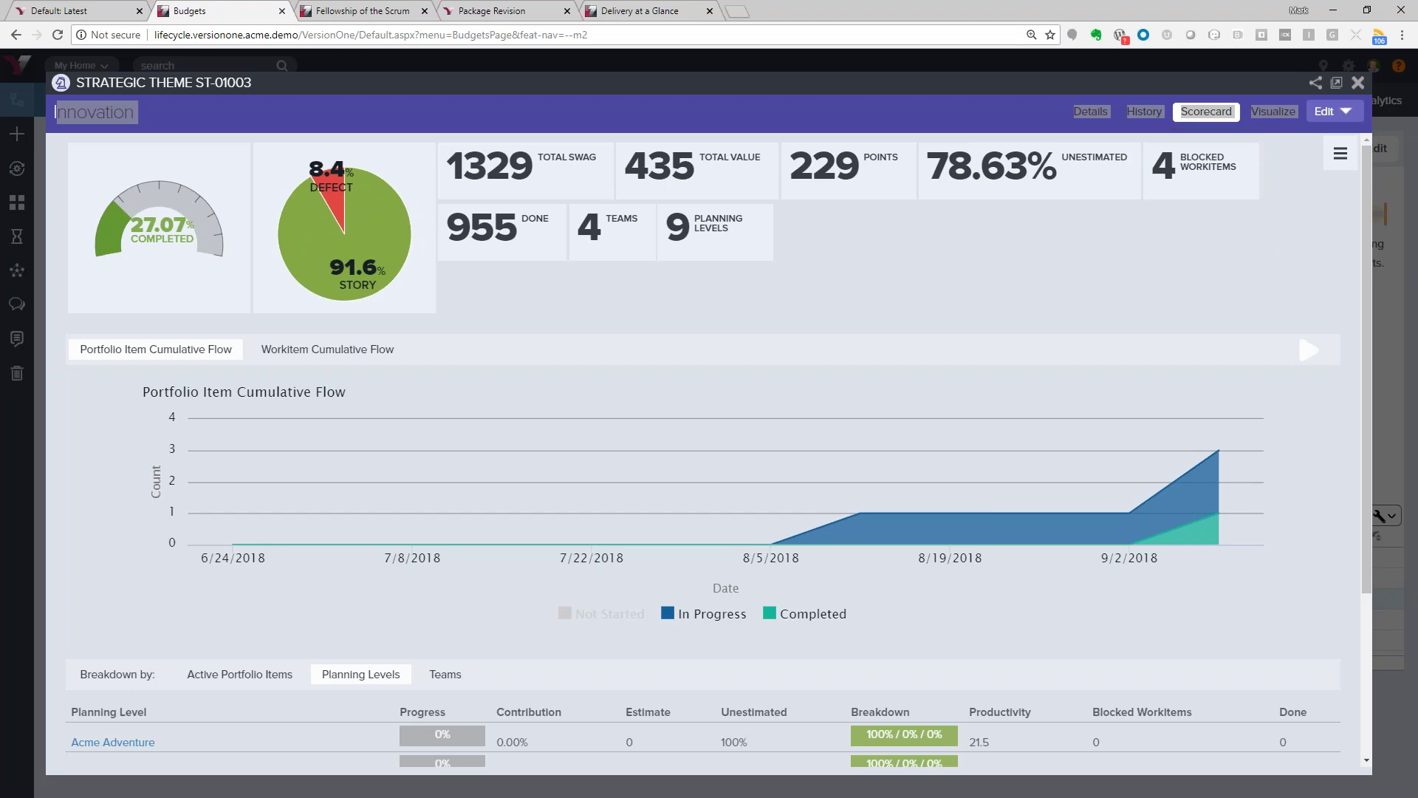
scroll(1168, 232, "down", 3)
scroll(1195, 232, "up", 3)
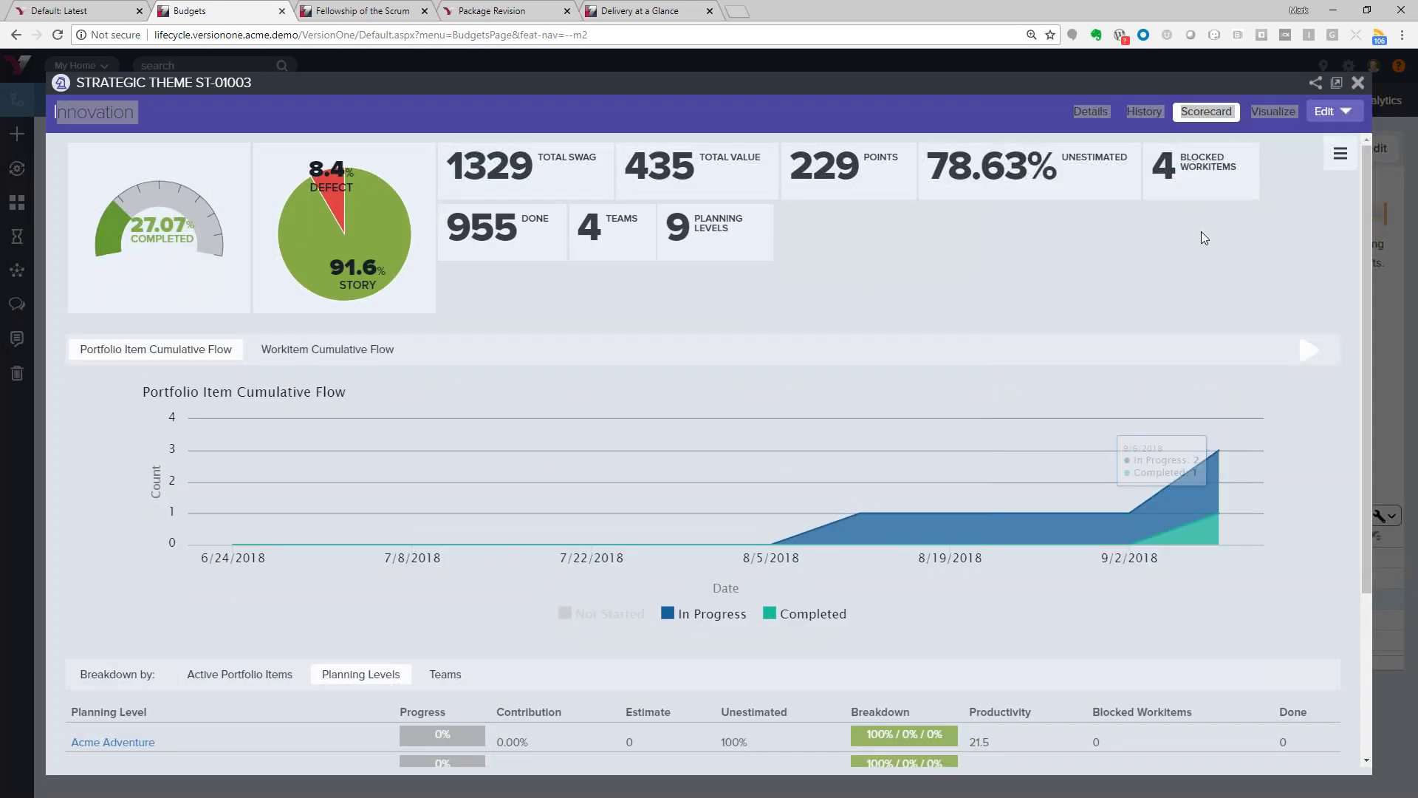
Visualize the Innovation theme's hierarchy, drill into epic E-01048 and capability E-01063, and return to the full theme
left_click(1275, 117)
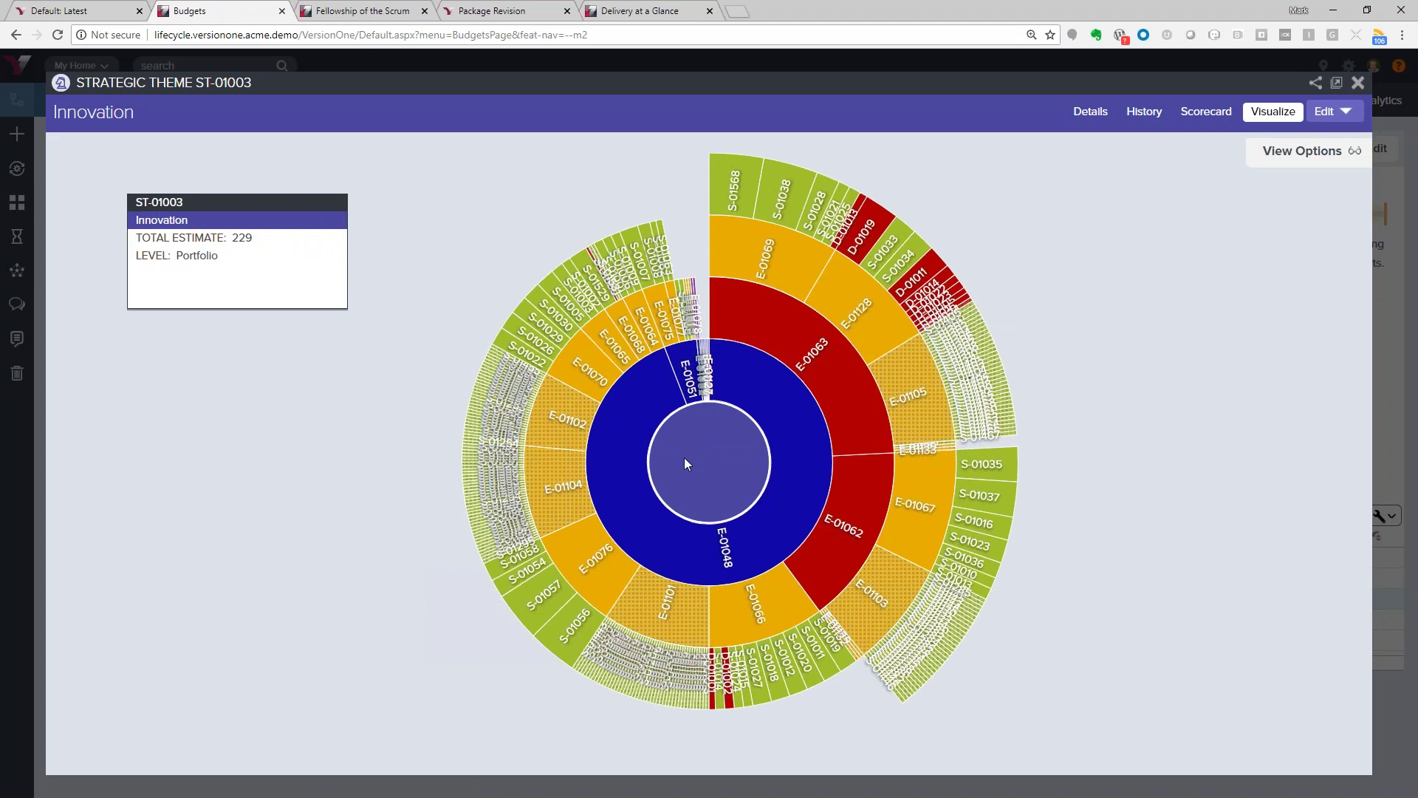
left_click(787, 459)
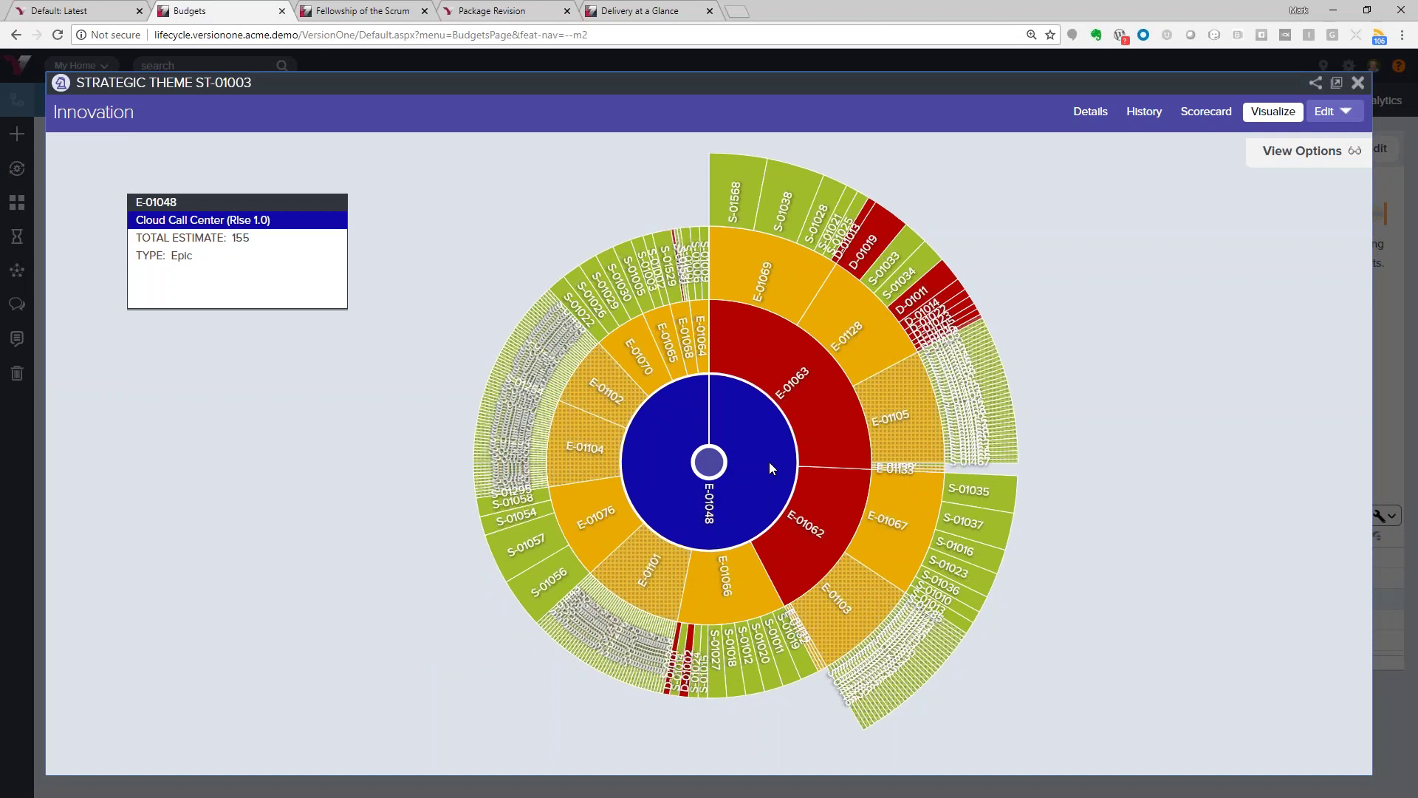
left_click(820, 431)
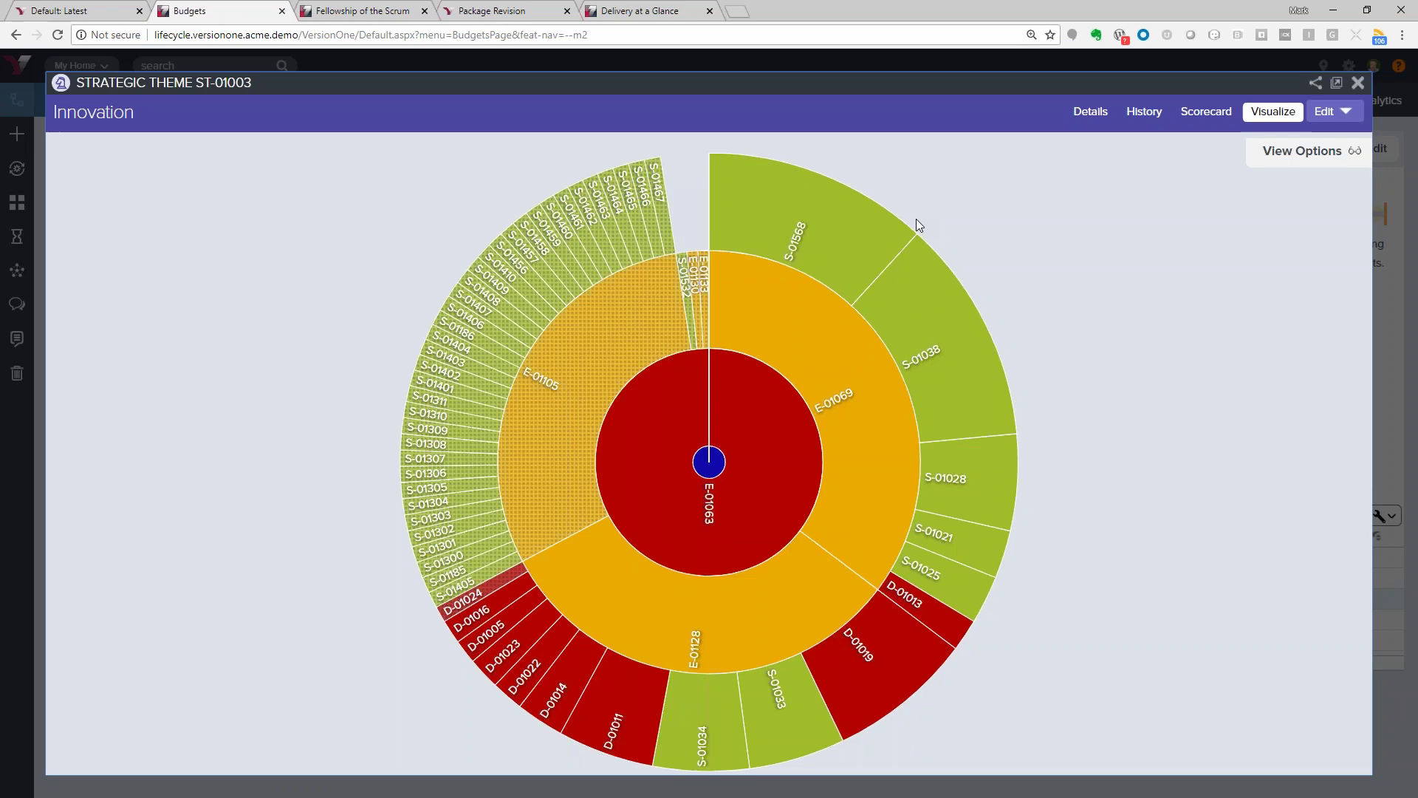
left_click(710, 464)
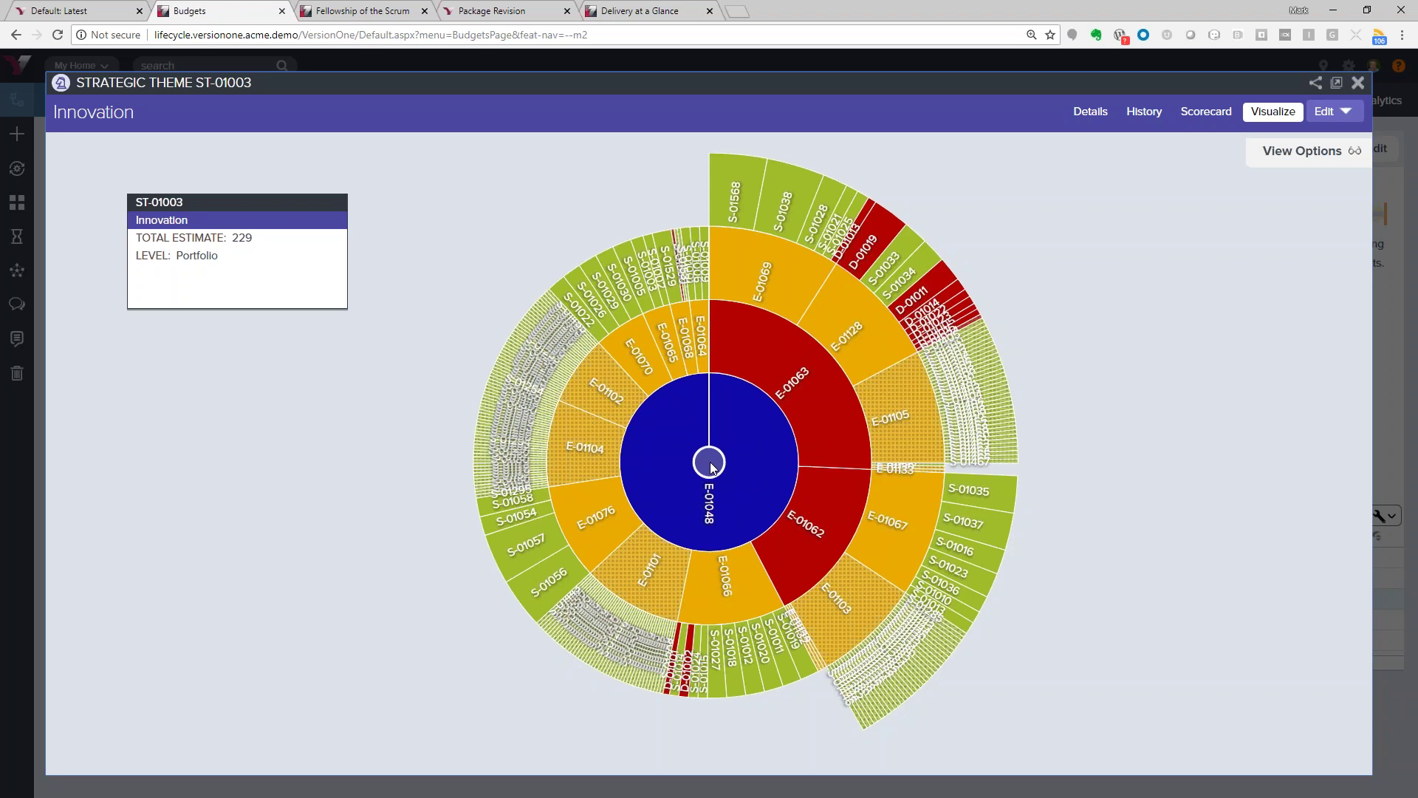
left_click(711, 464)
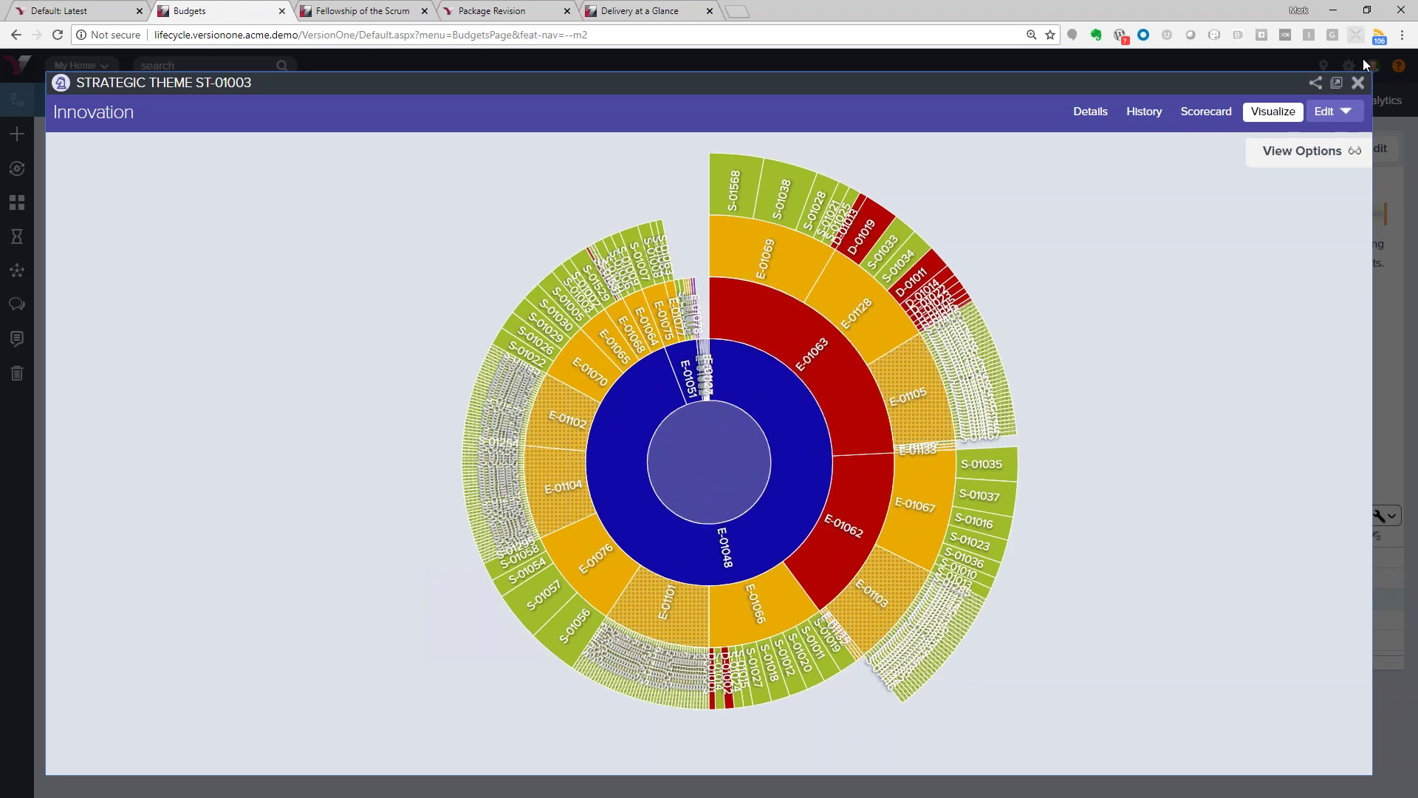
Close the Innovation theme and compare Core Improvements across the budgeted, completed and estimate-at-completion charts and its progress bar
left_click(1357, 83)
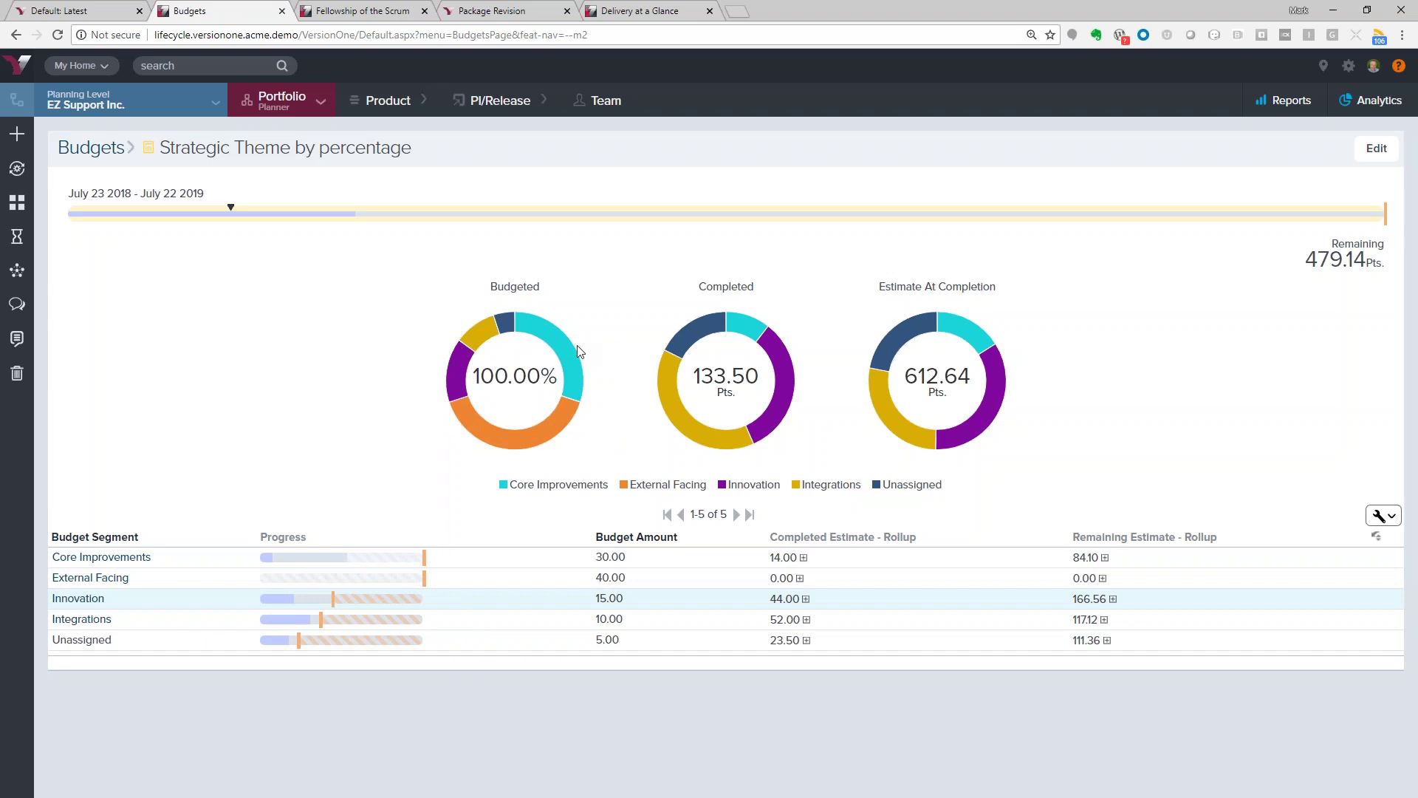
mouse_move(582, 351)
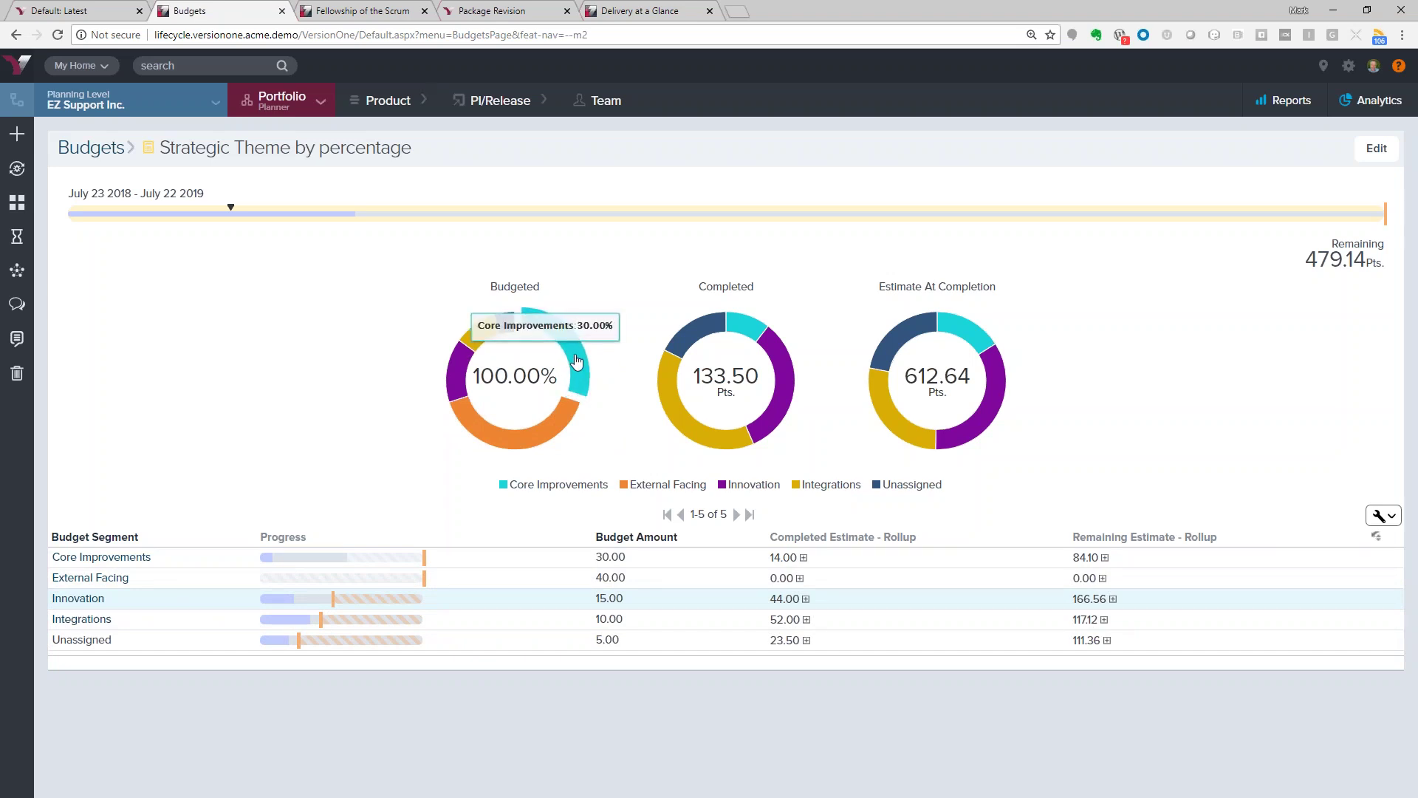
mouse_move(755, 334)
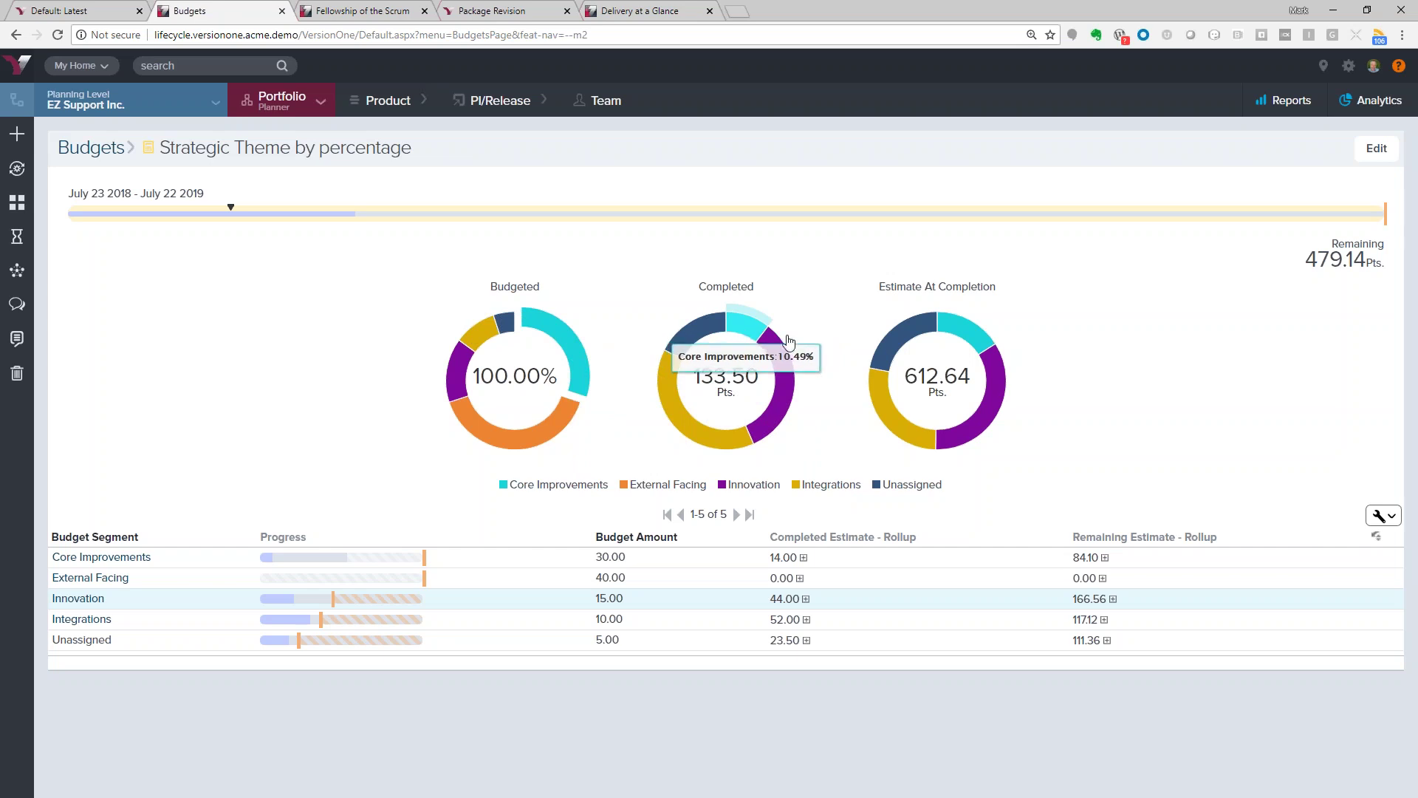
mouse_move(974, 334)
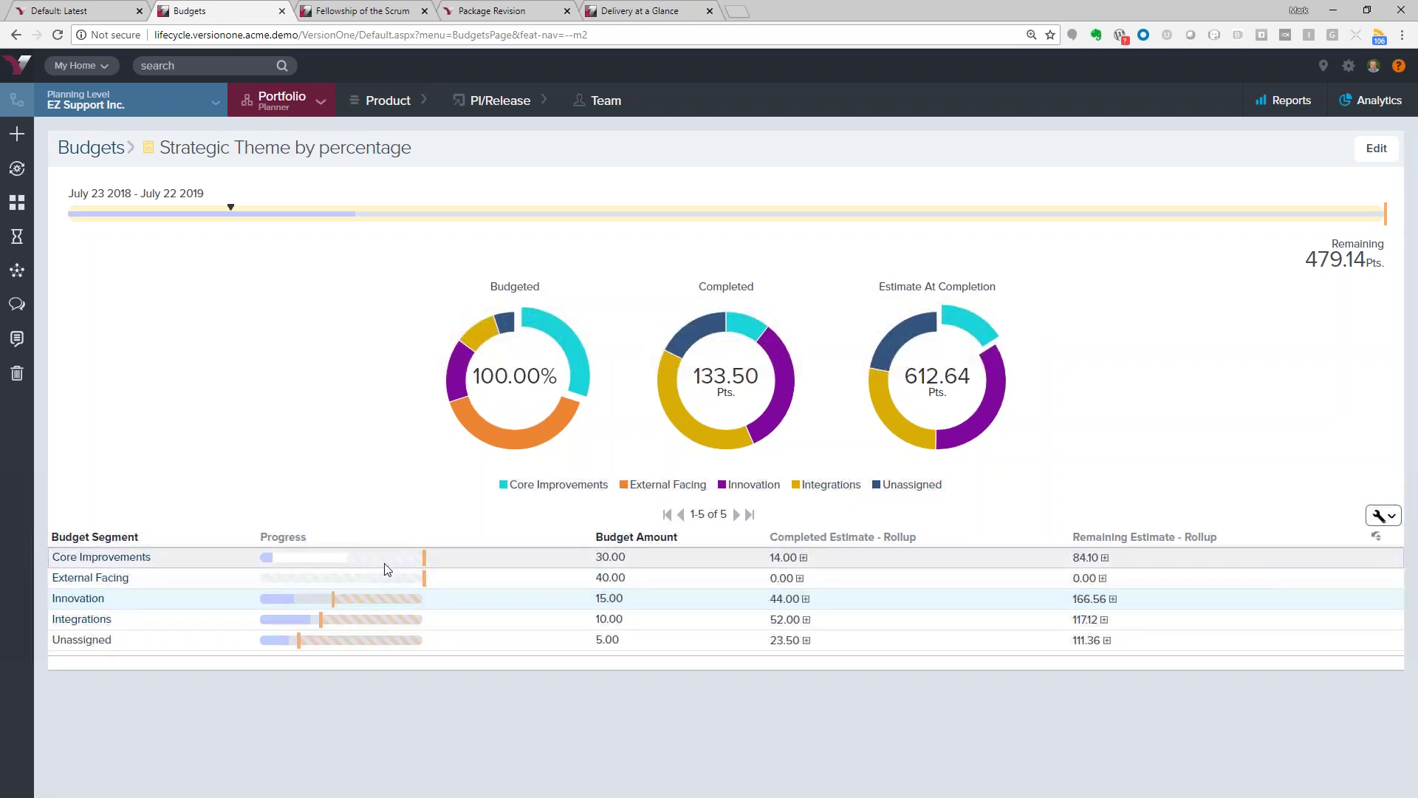
mouse_move(390, 568)
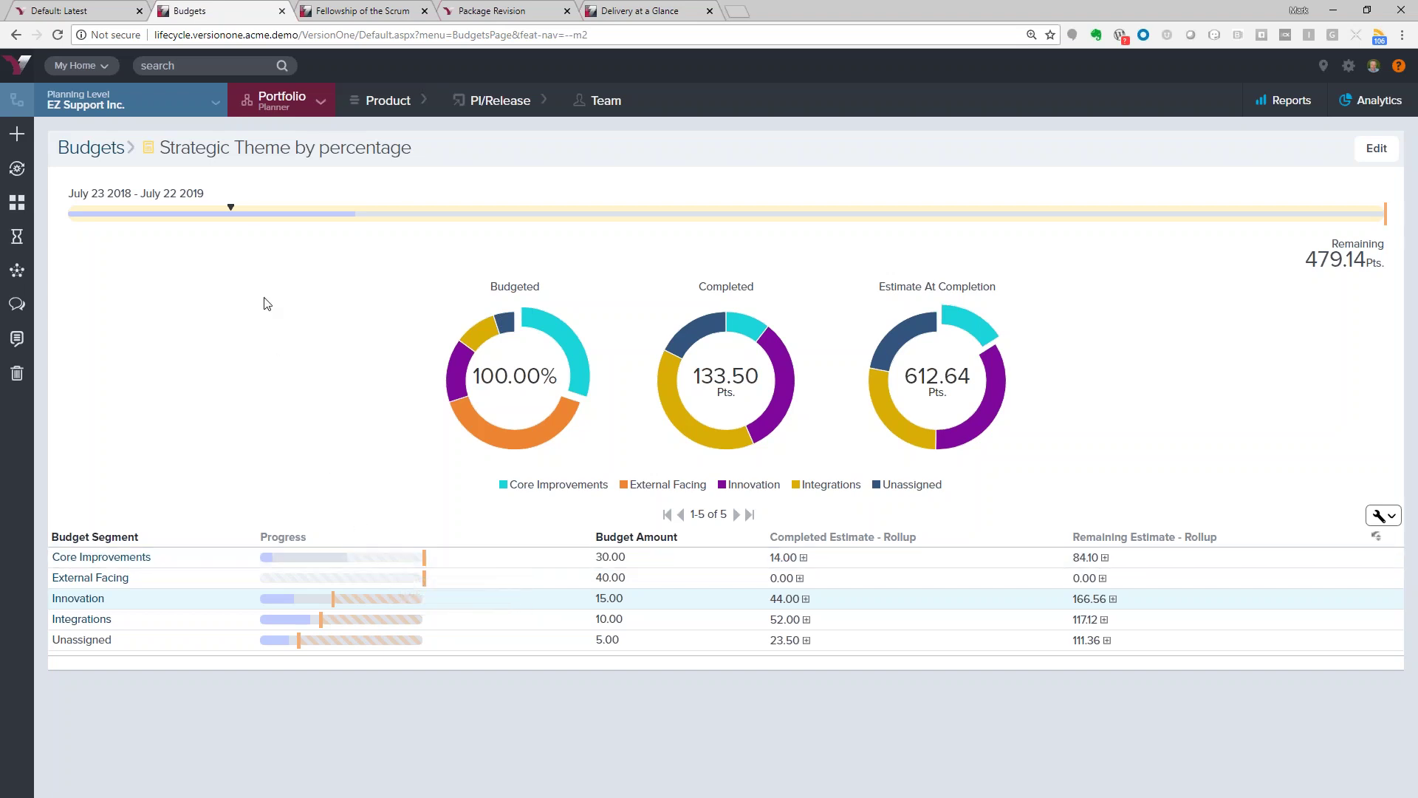
Open the Portfolio Tree and view the customization options of the portfolio item list
mouse_move(288, 111)
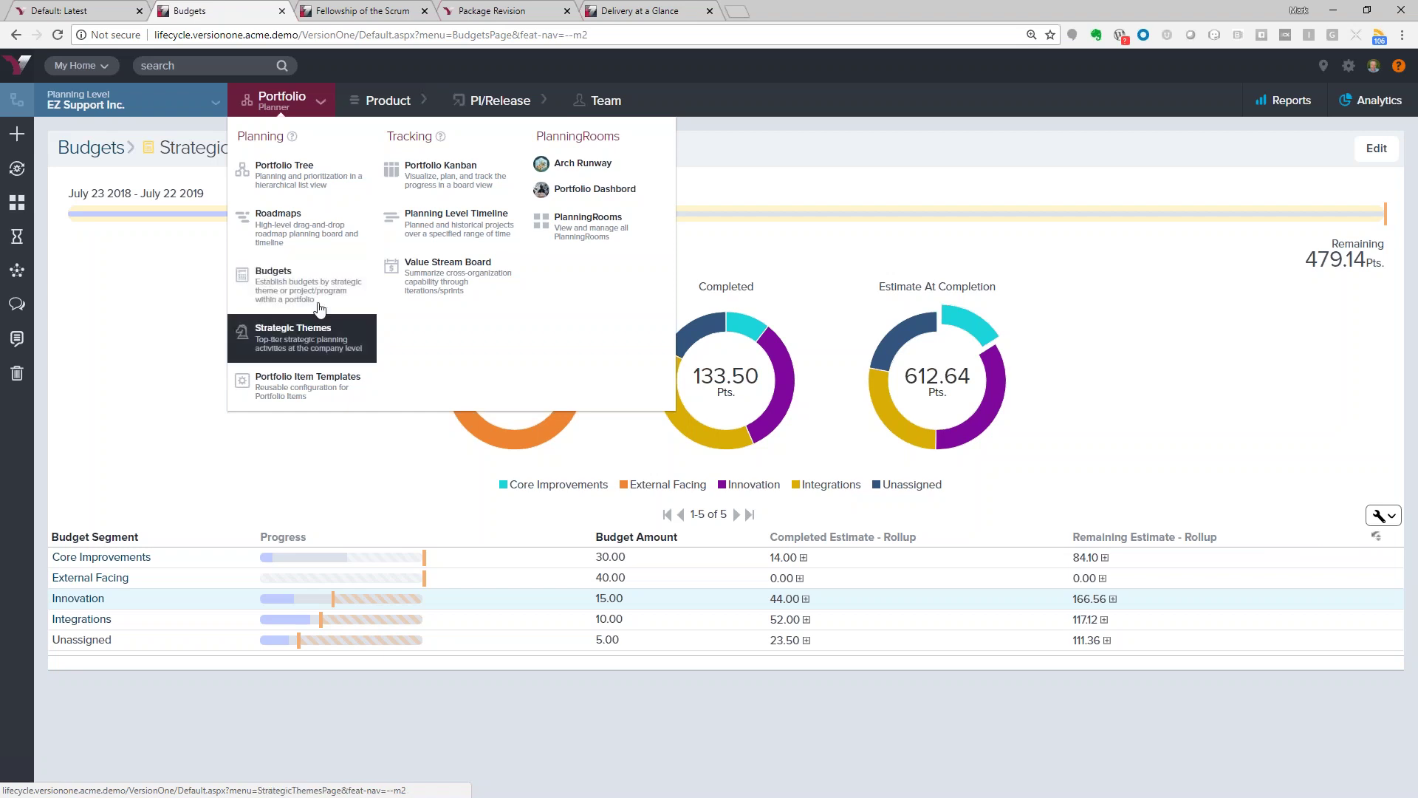
left_click(331, 190)
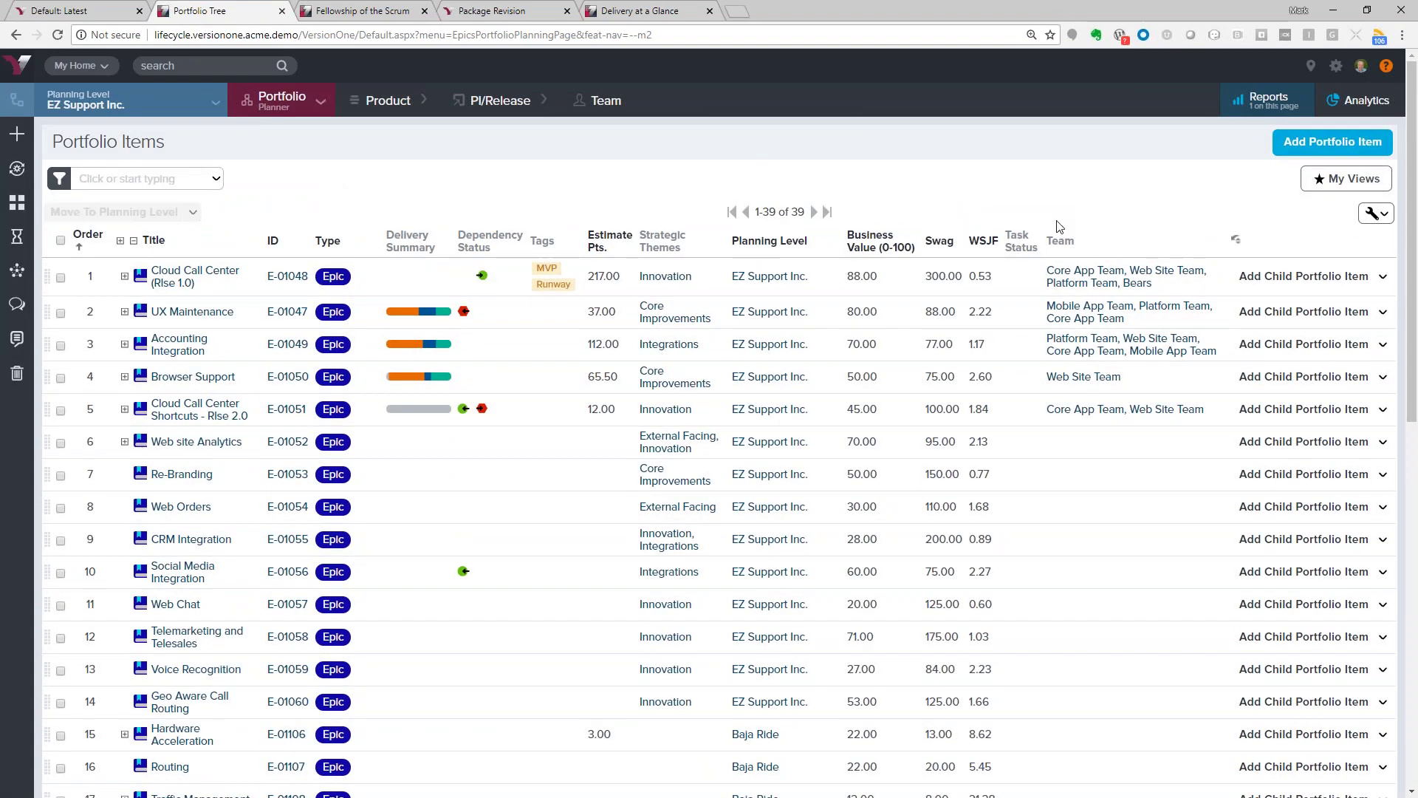
left_click(1382, 219)
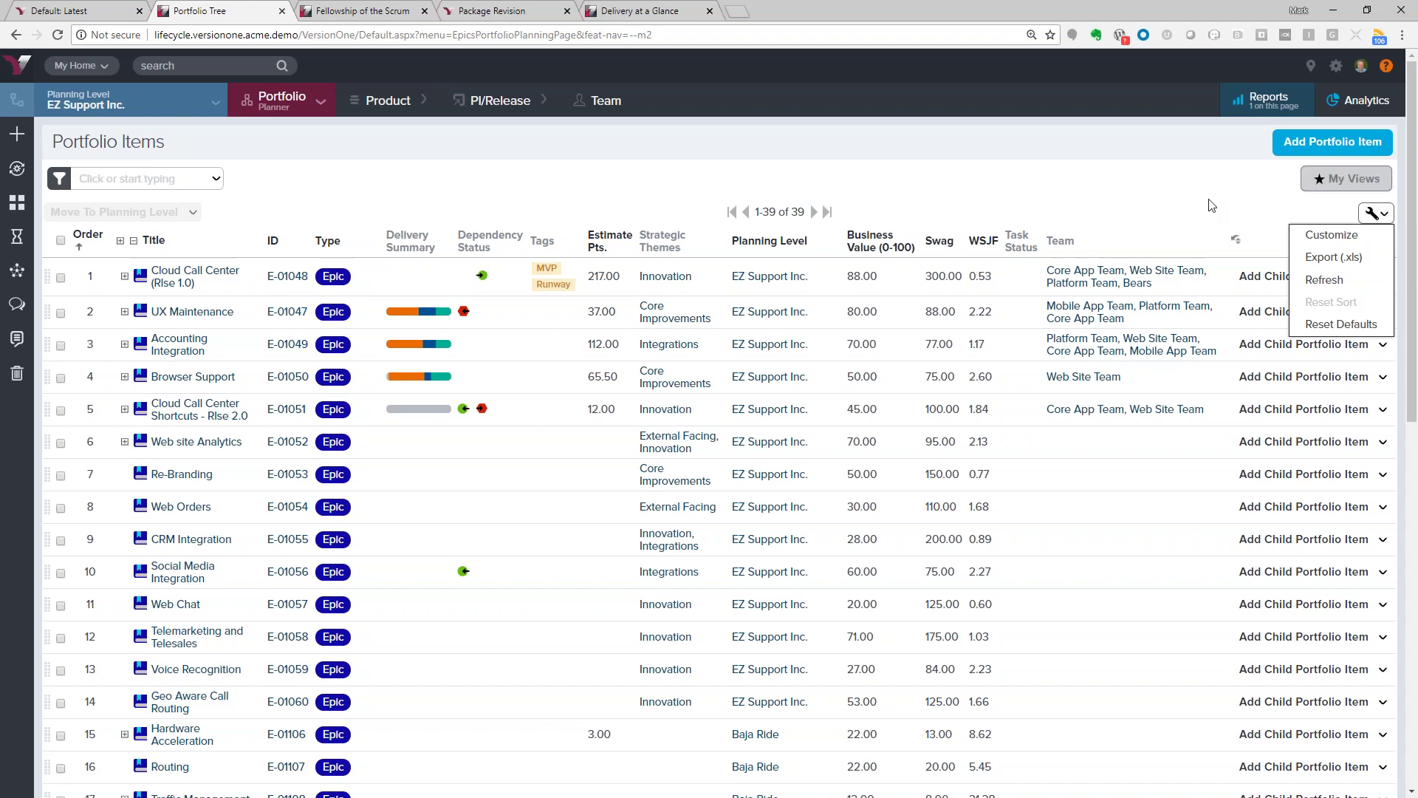
left_click(1255, 205)
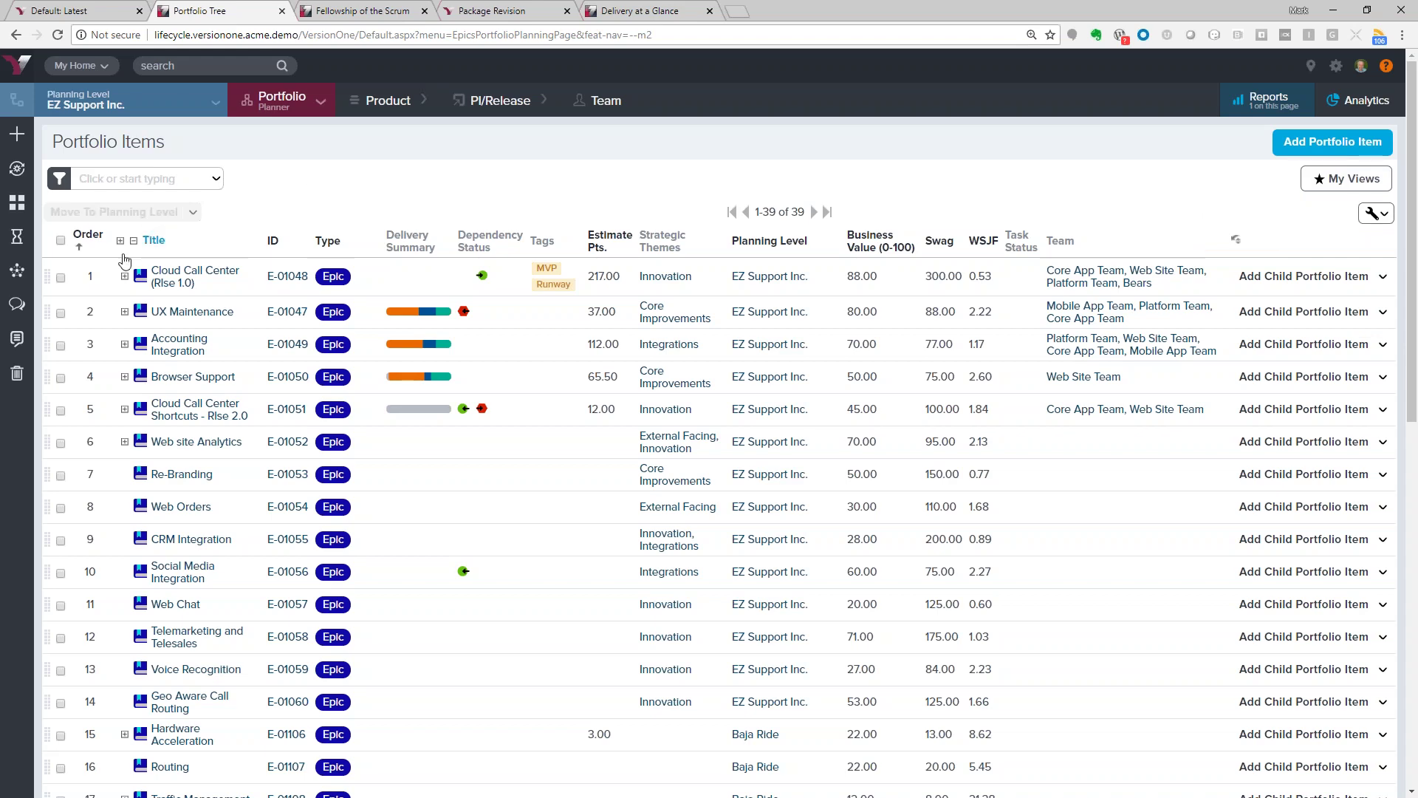
Expand the Cloud Call Center (Rlse 1.0) epic, check the Reporting capability's children, and expand the Order Entry feature
left_click(125, 279)
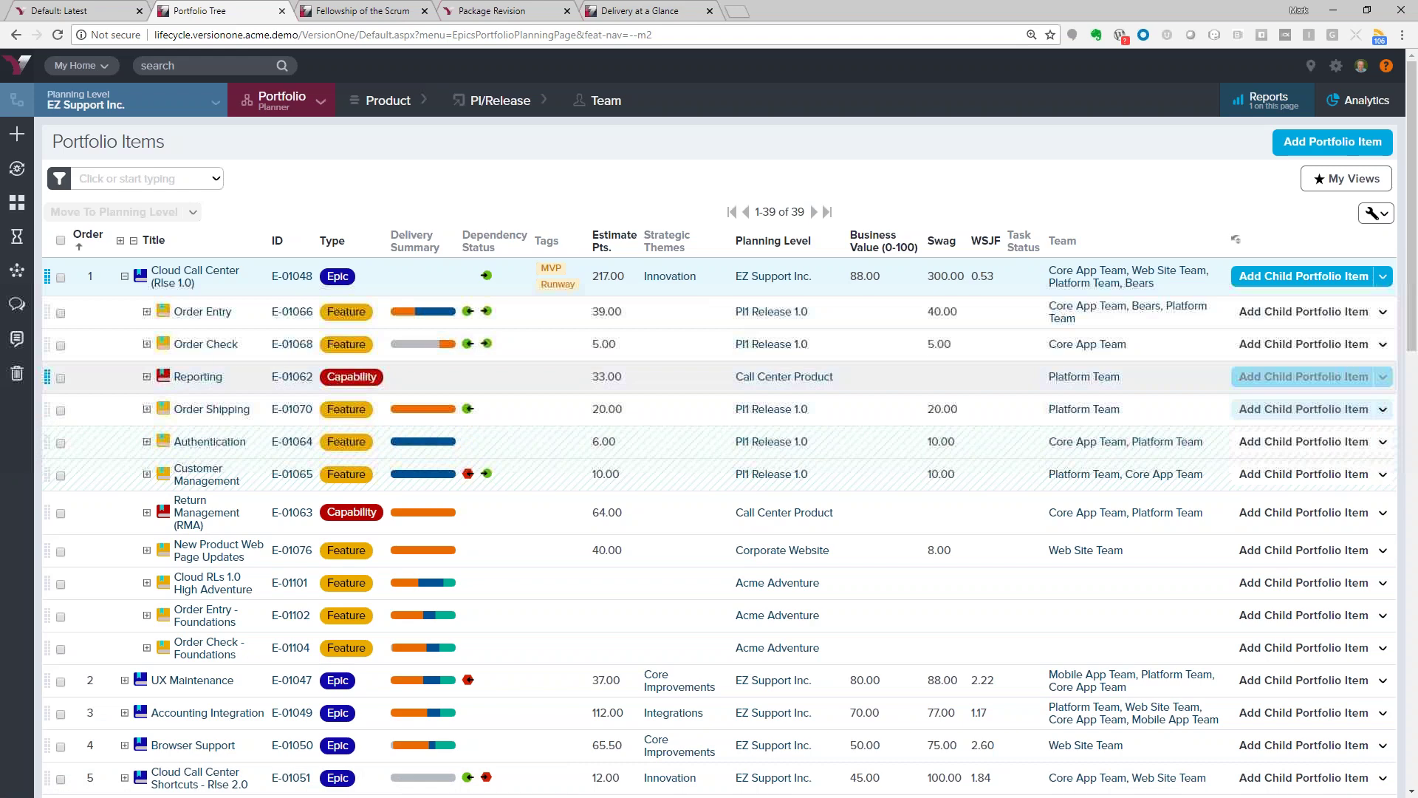
left_click(147, 378)
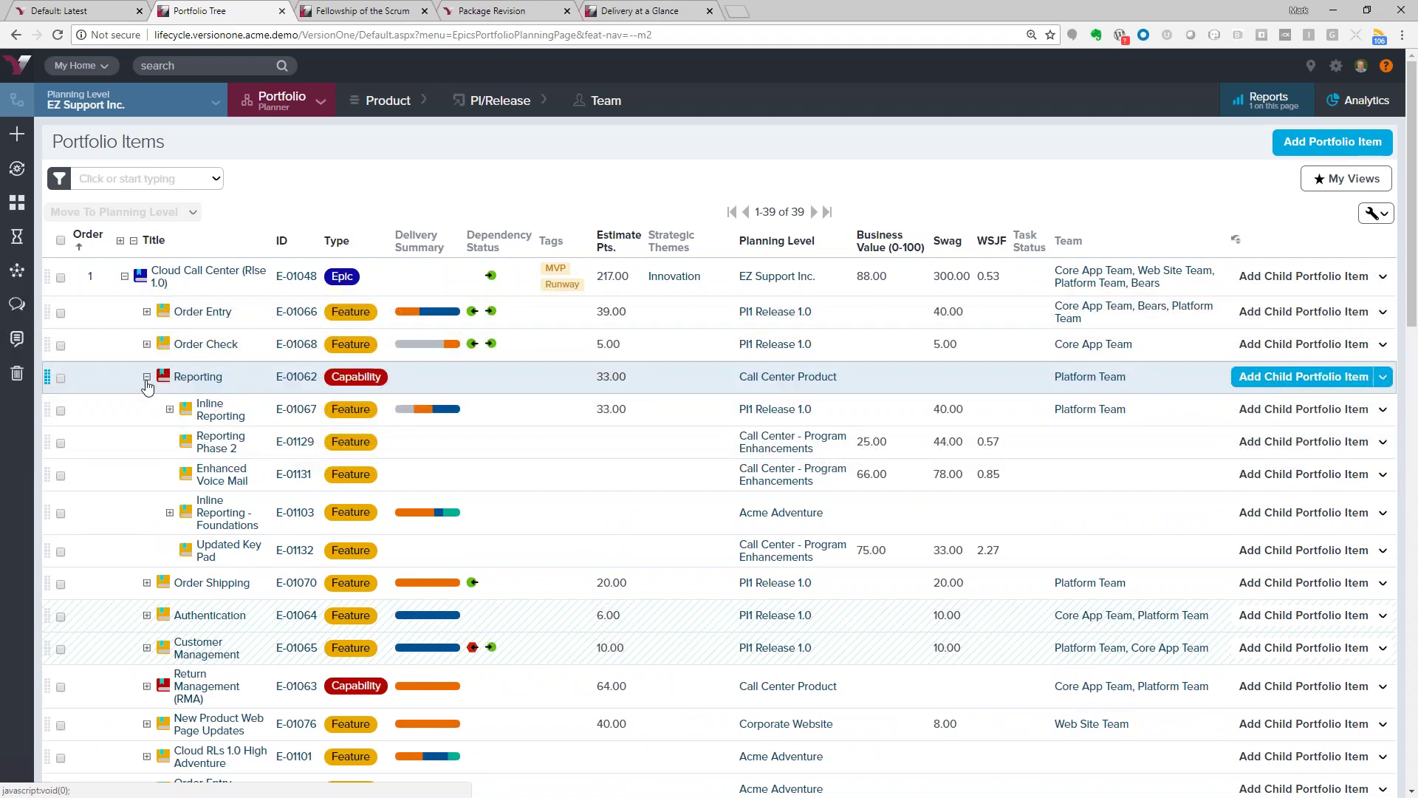
left_click(147, 378)
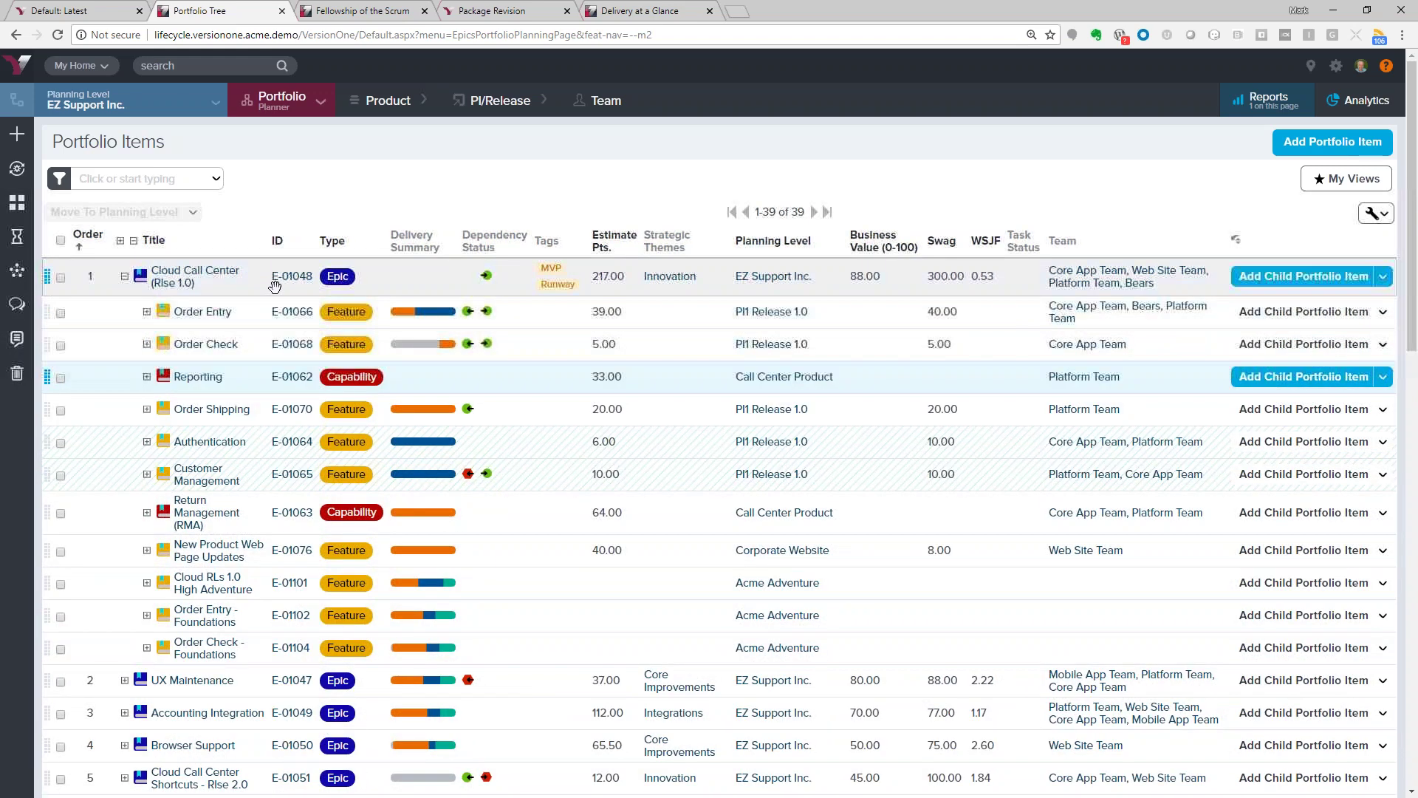
left_click(147, 312)
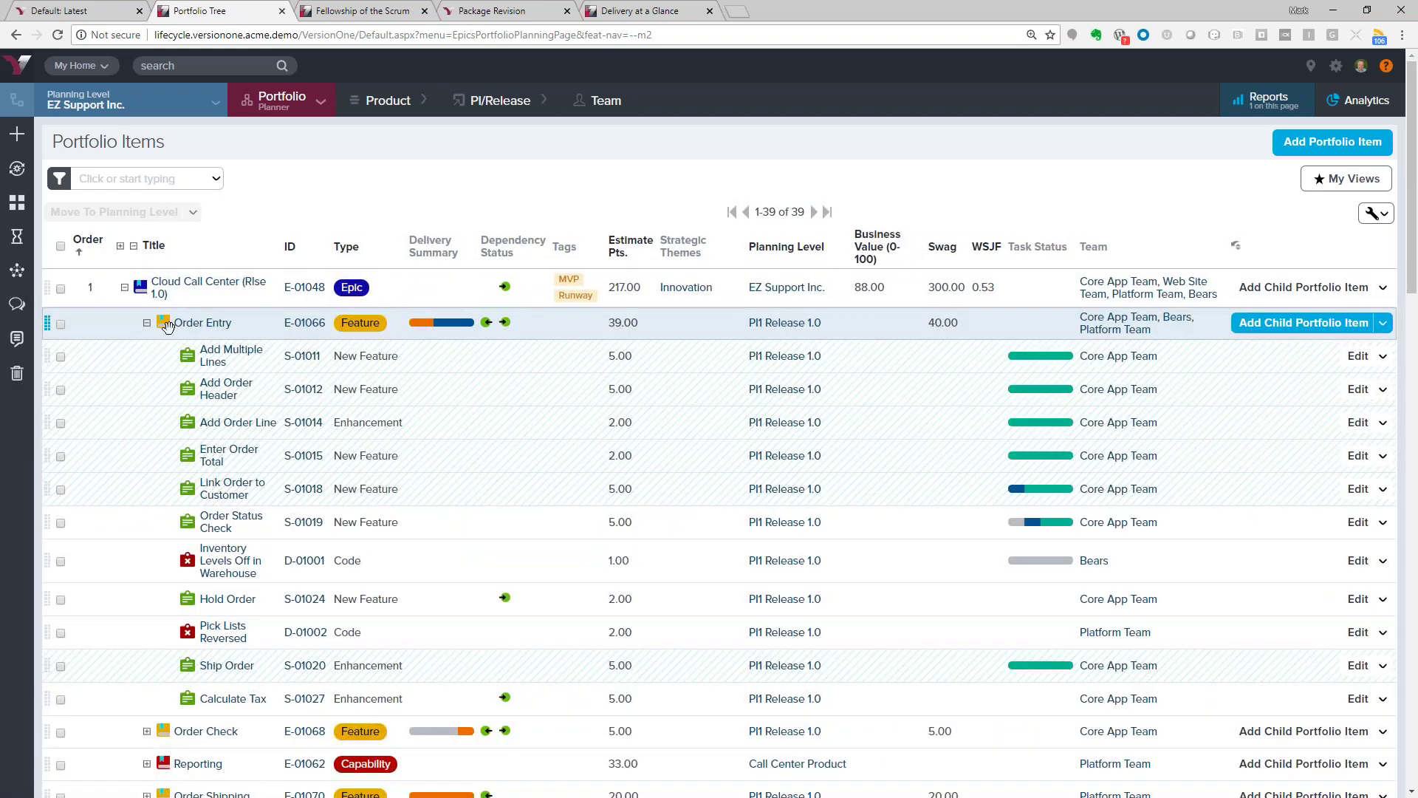
mouse_move(259, 471)
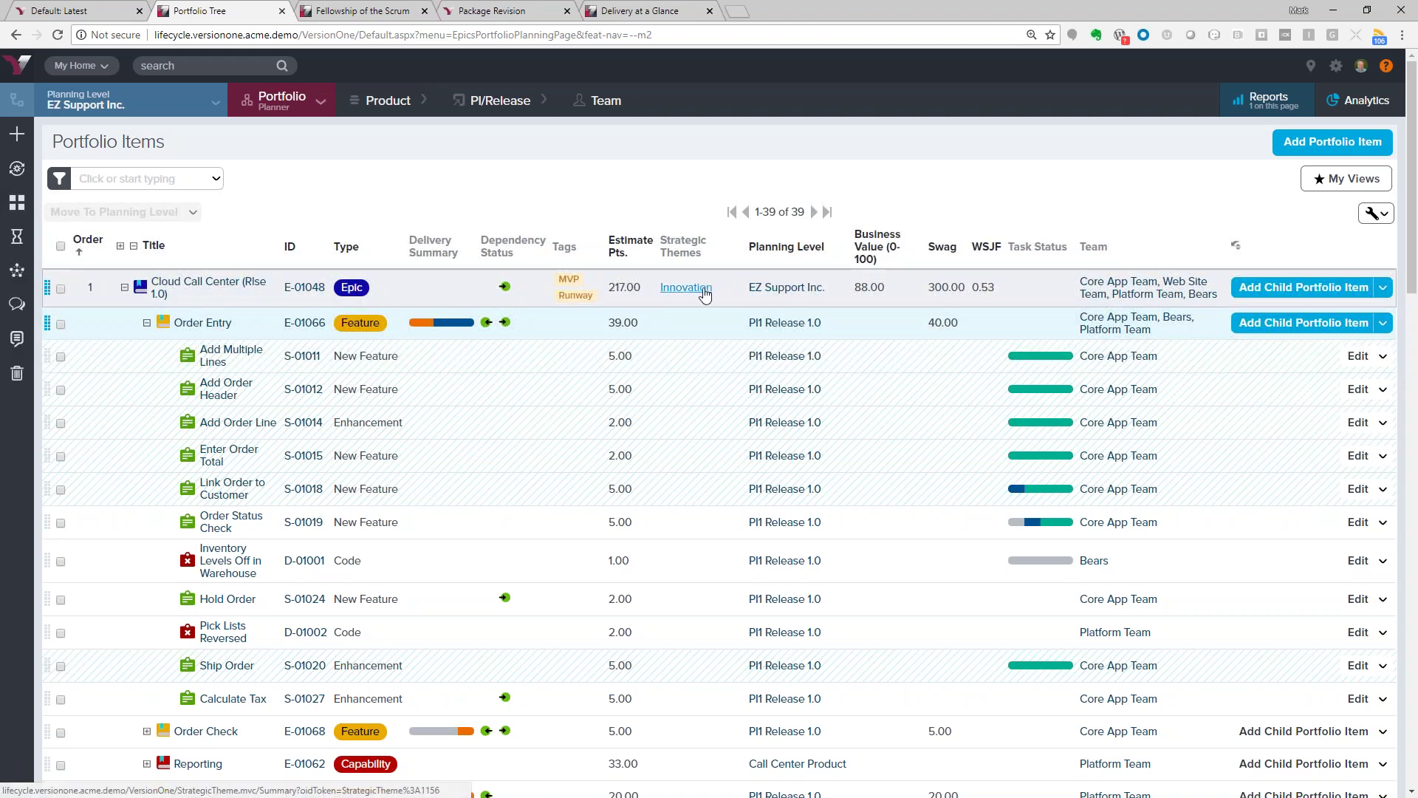
mouse_move(692, 294)
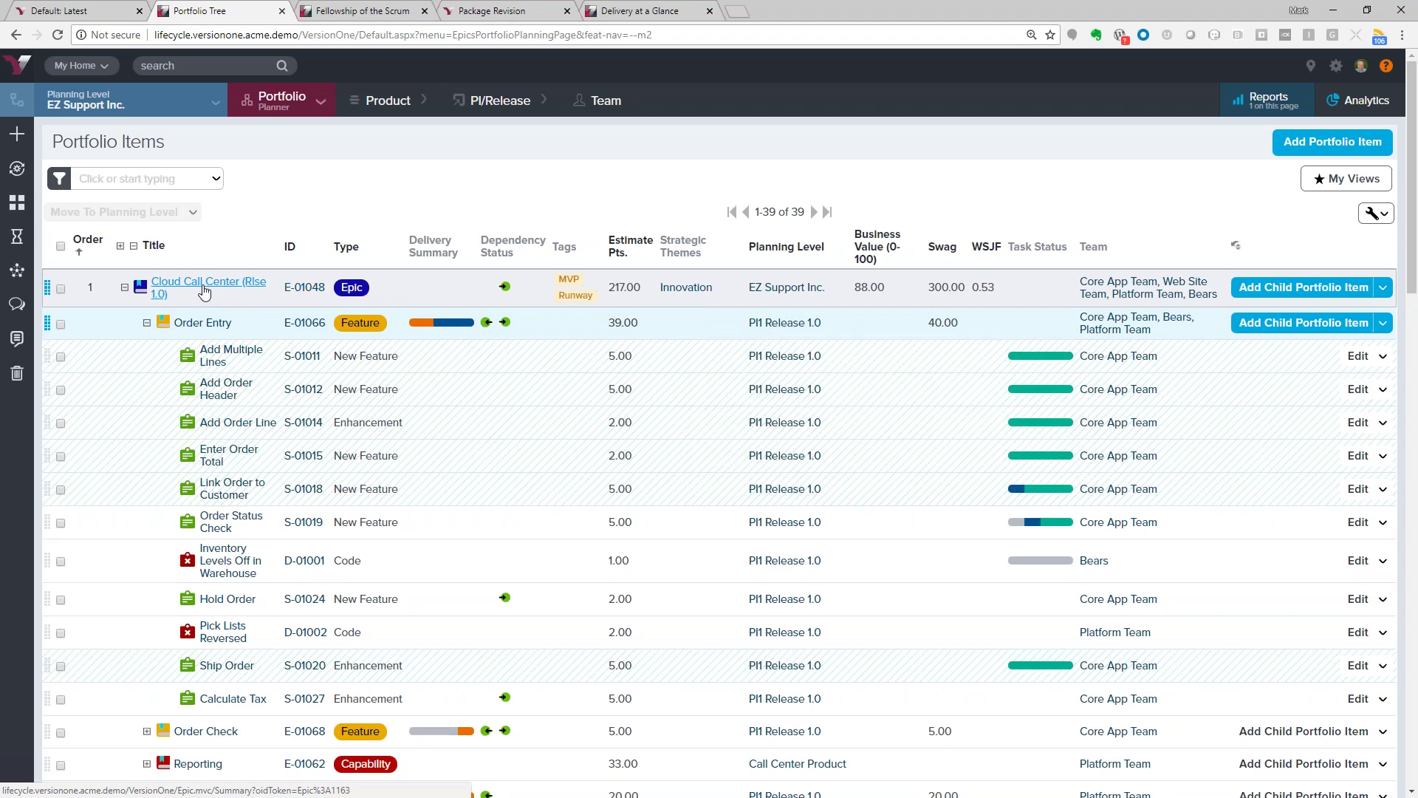
Open the Cloud Call Center (Rlse 1.0) epic's details, show its conversations, and expand the full description
mouse_move(205, 292)
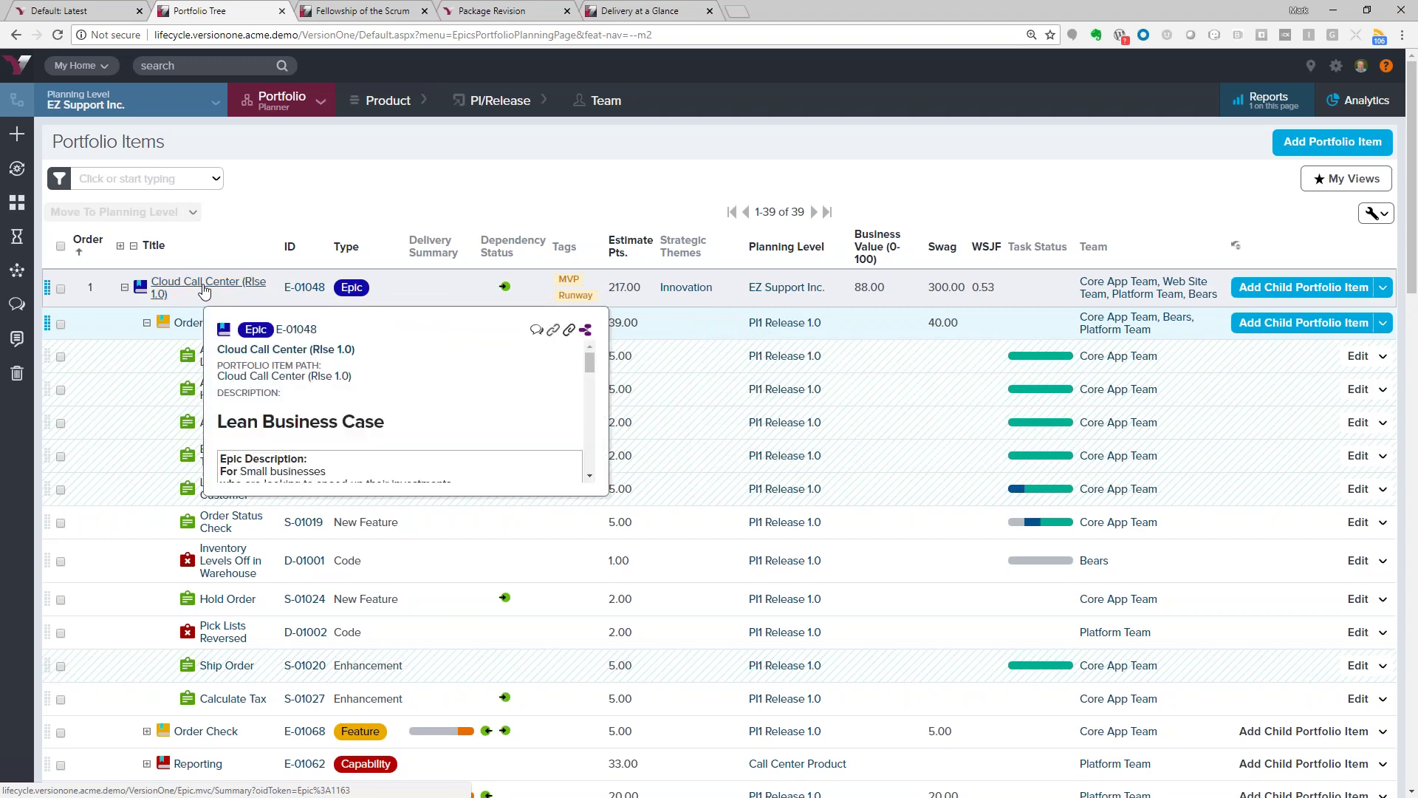
left_click(205, 292)
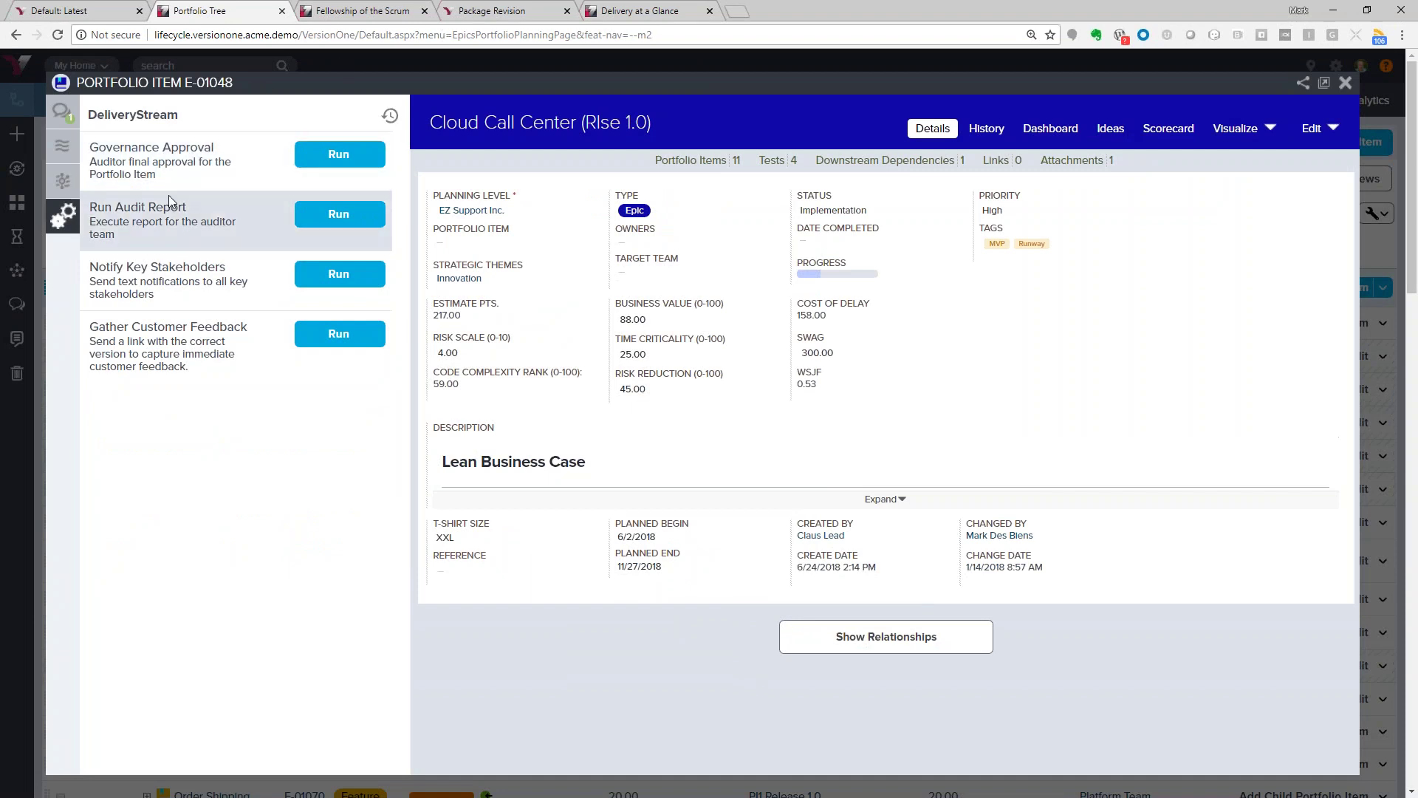
left_click(67, 113)
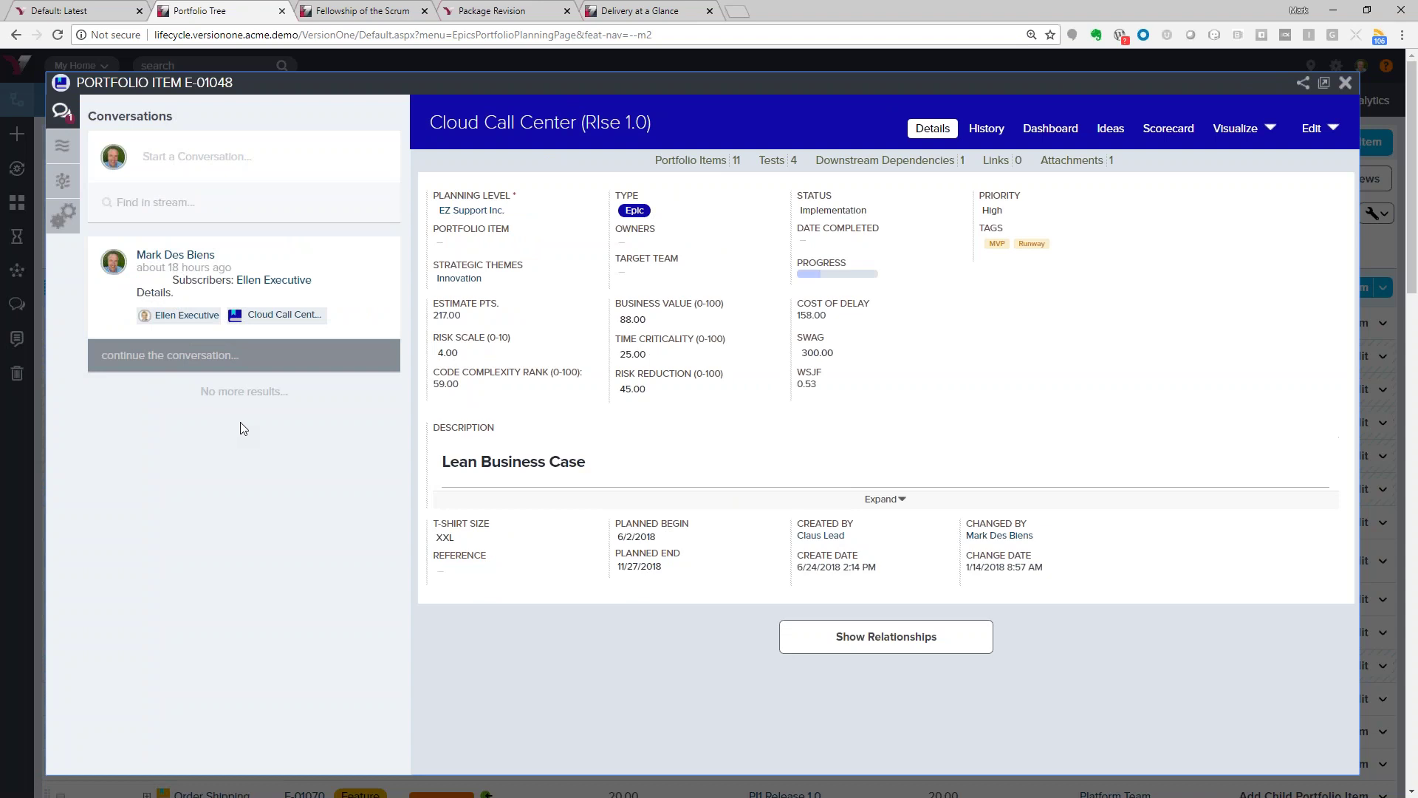
left_click(886, 500)
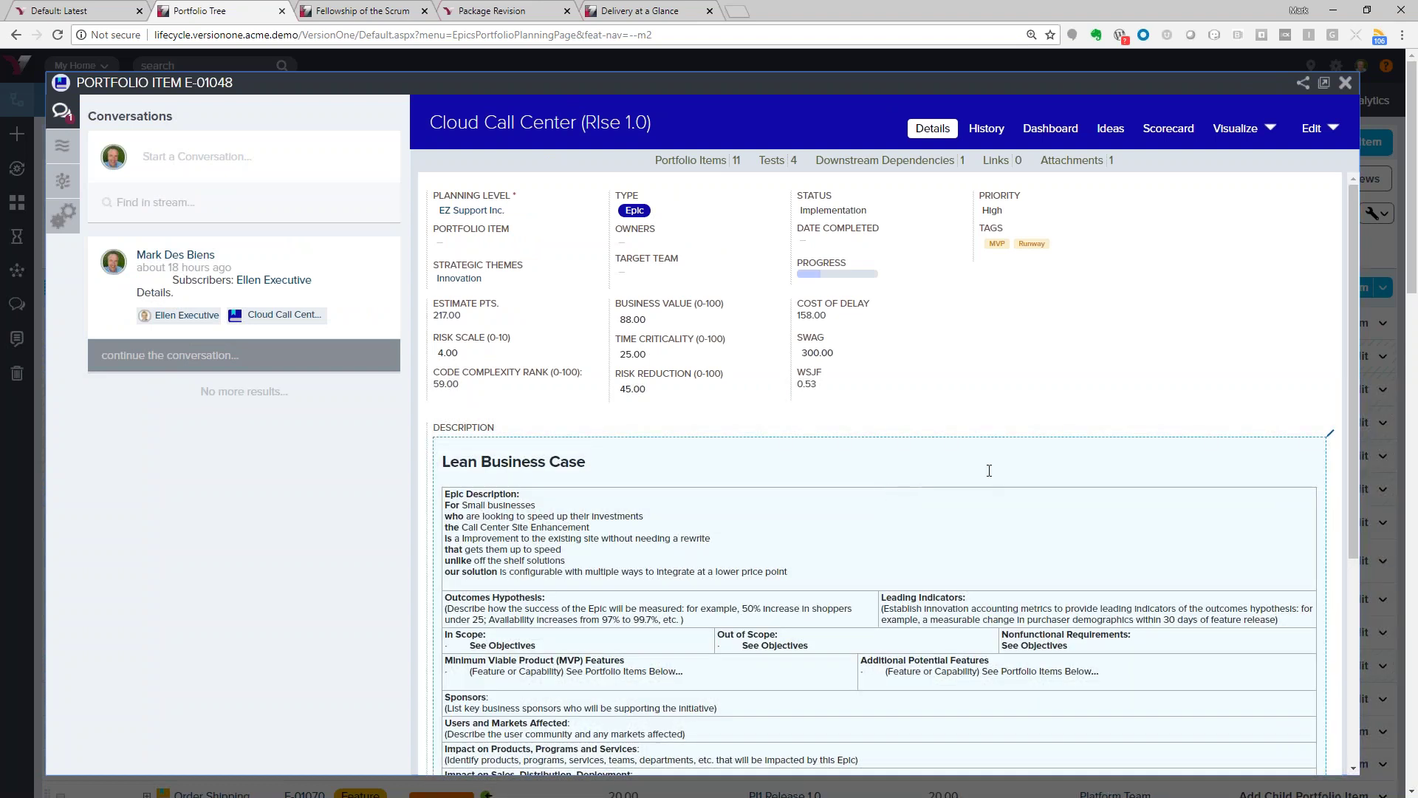
Examine the epic's Lean Business Case, its value, time criticality and risk reduction scores and WSJF, and close its details
scroll(1144, 373, "down", 5)
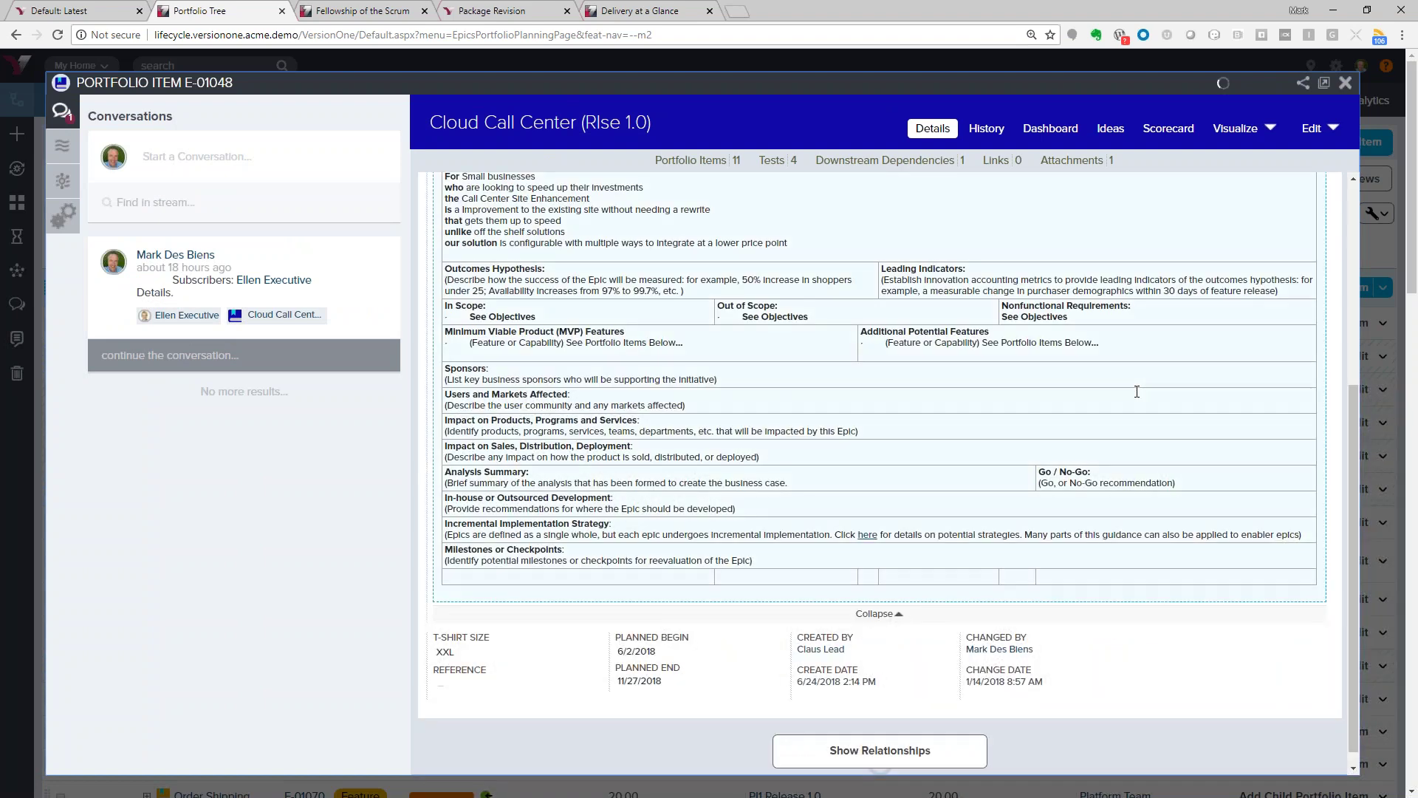
scroll(1137, 391, "up", 5)
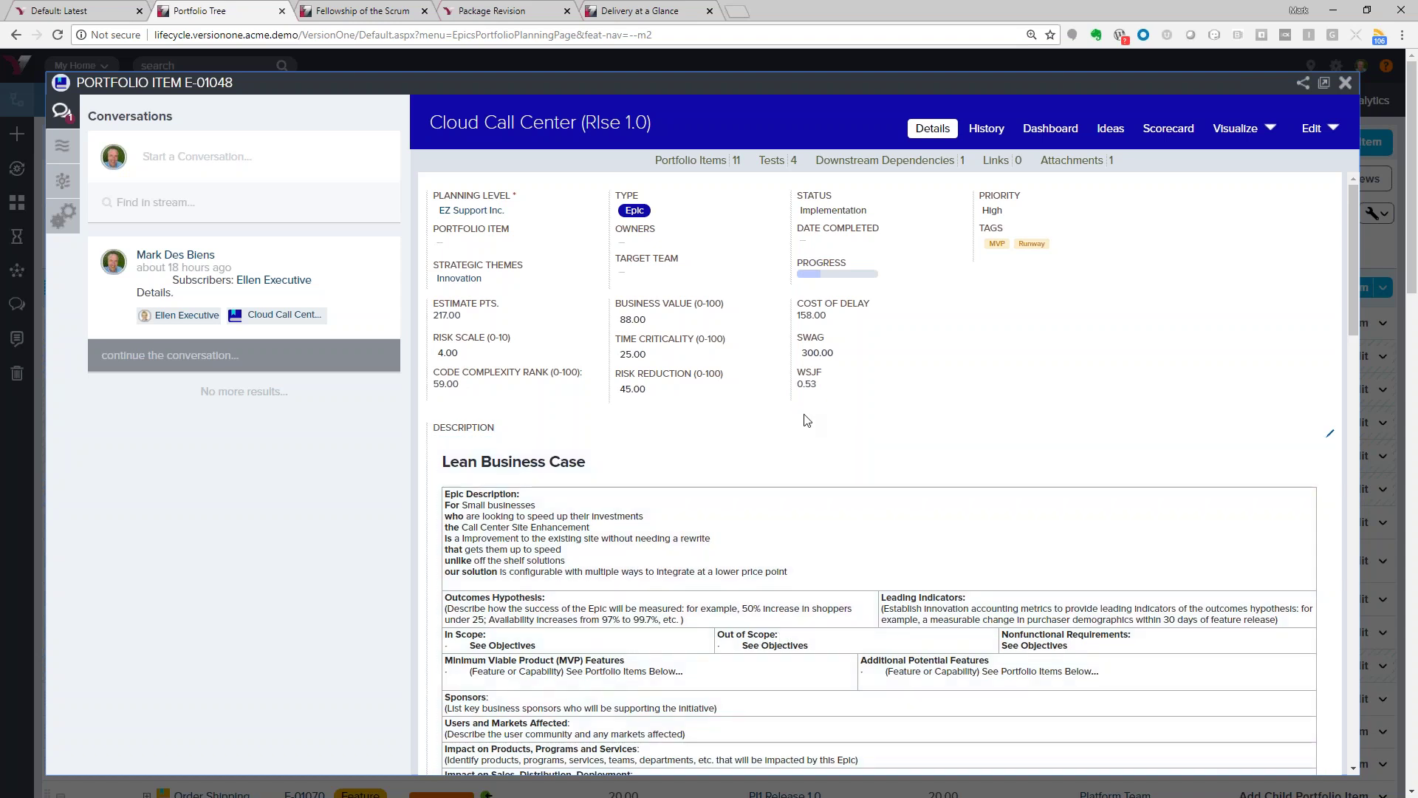
mouse_move(679, 274)
left_mouse_down()
mouse_move(581, 275)
mouse_move(595, 409)
mouse_move(731, 418)
mouse_move(755, 283)
mouse_move(678, 270)
left_mouse_up()
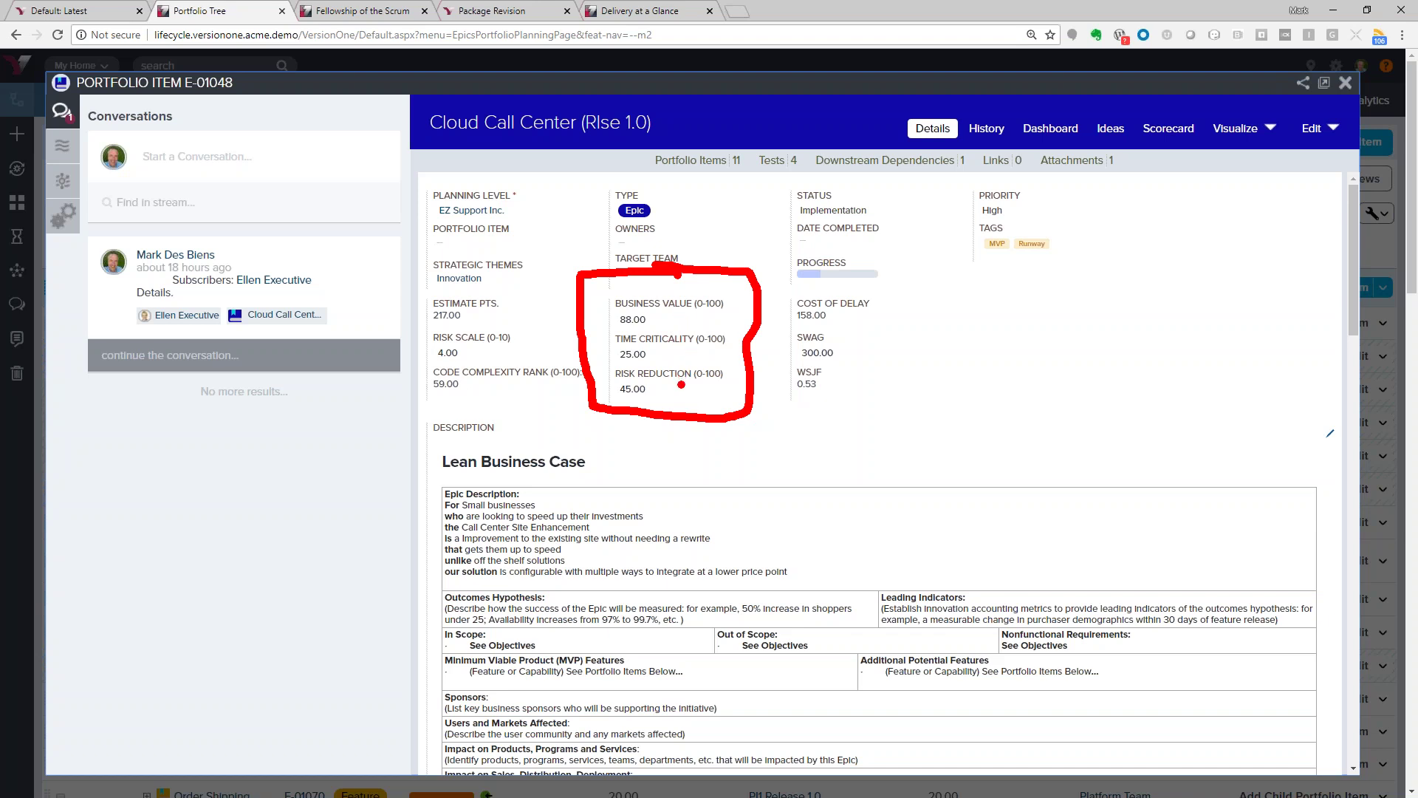
mouse_move(772, 320)
left_mouse_down()
mouse_move(784, 309)
mouse_move(784, 327)
left_mouse_up()
mouse_move(777, 362)
left_mouse_down()
mouse_move(777, 402)
mouse_move(850, 408)
mouse_move(859, 371)
mouse_move(786, 364)
left_mouse_up()
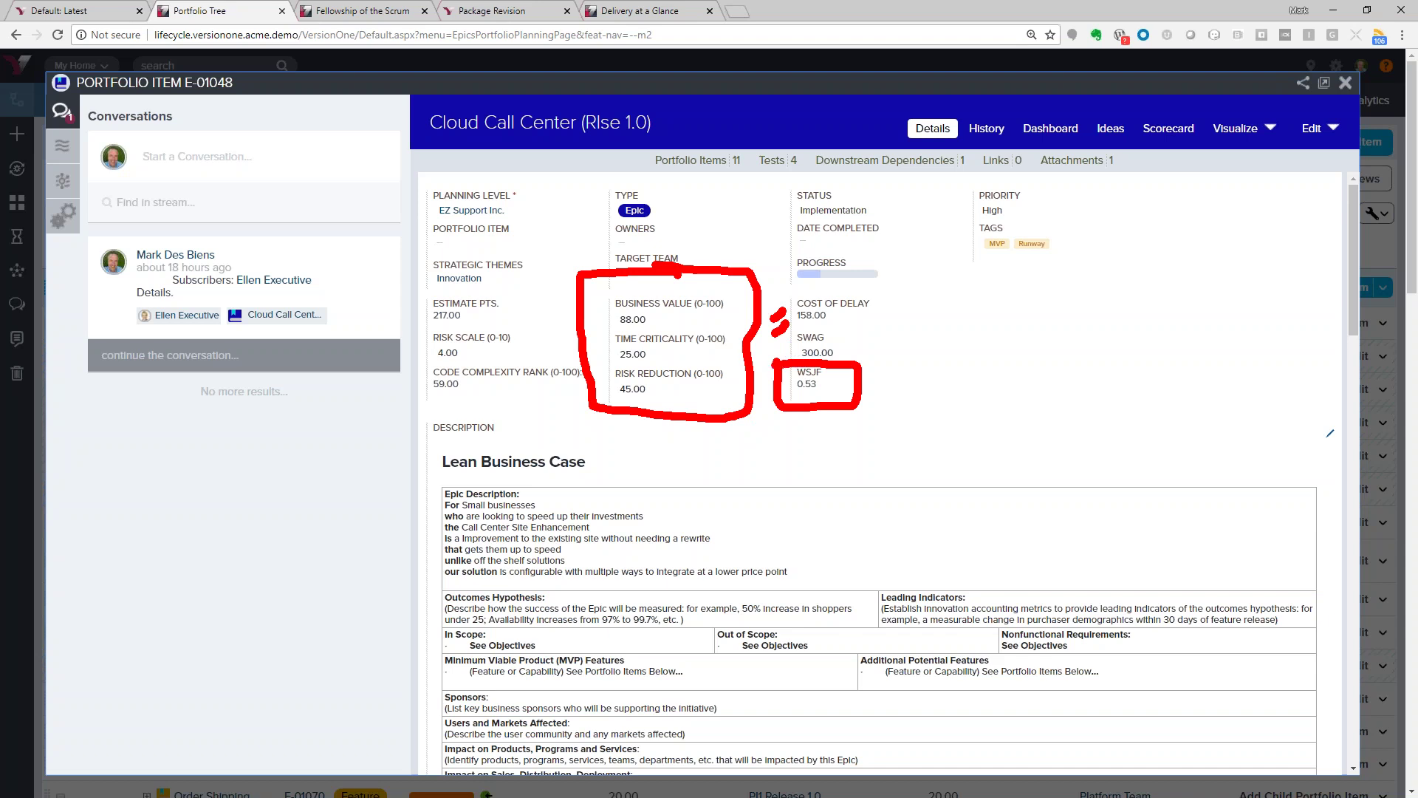
key("Escape")
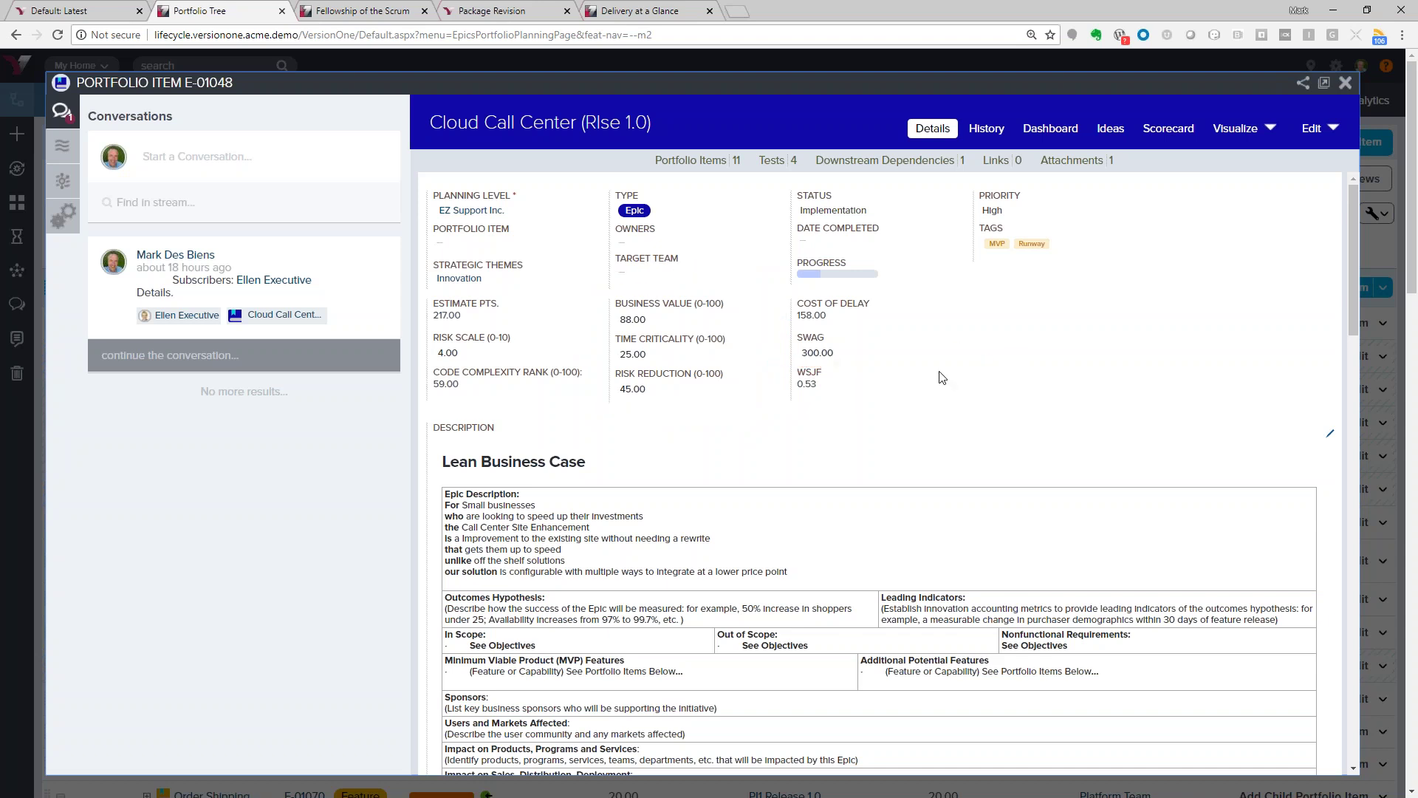
left_click(1346, 84)
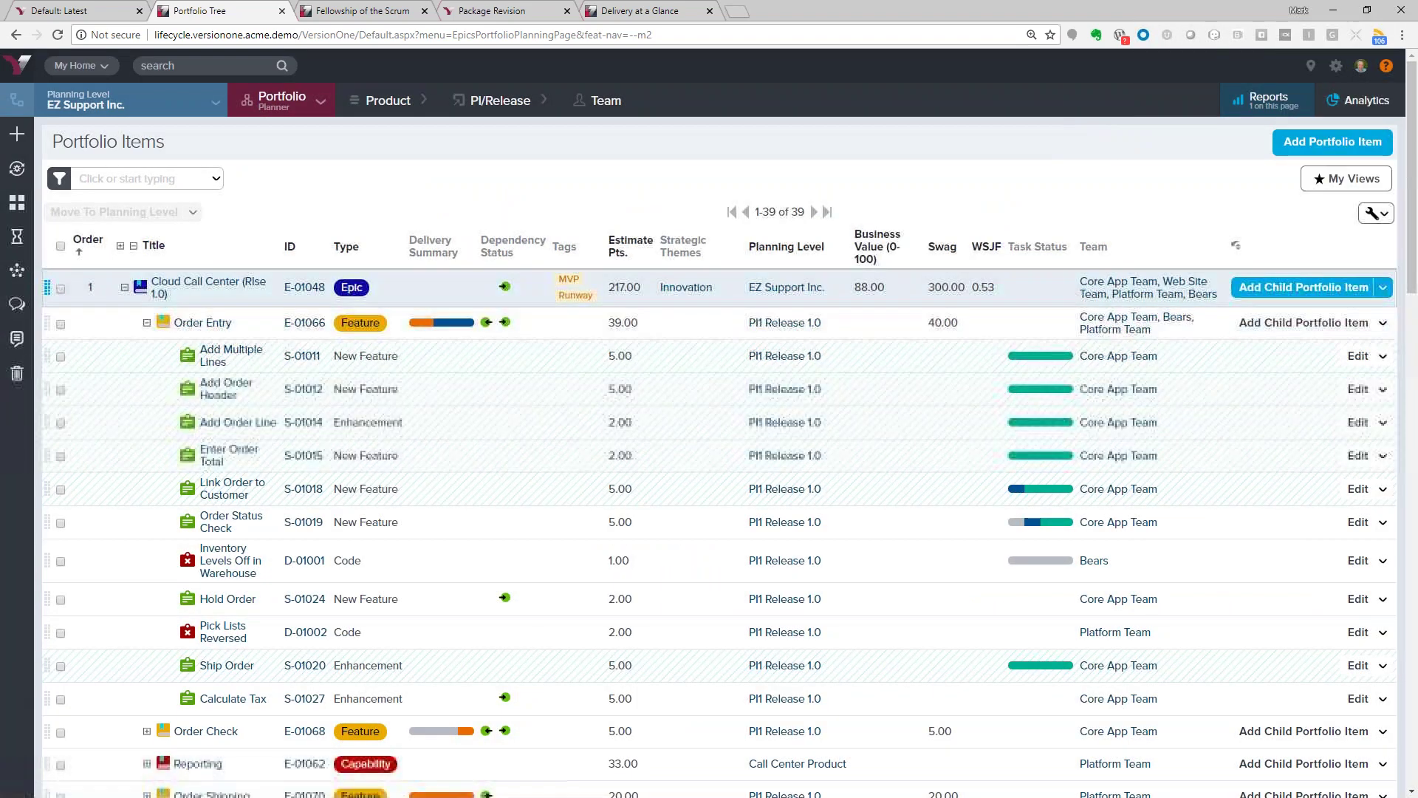
Select all portfolio items, view the bulk ranking options including Rank by WSJF, and collapse the Cloud Call Center (Rlse 1.0) epic
left_click(61, 247)
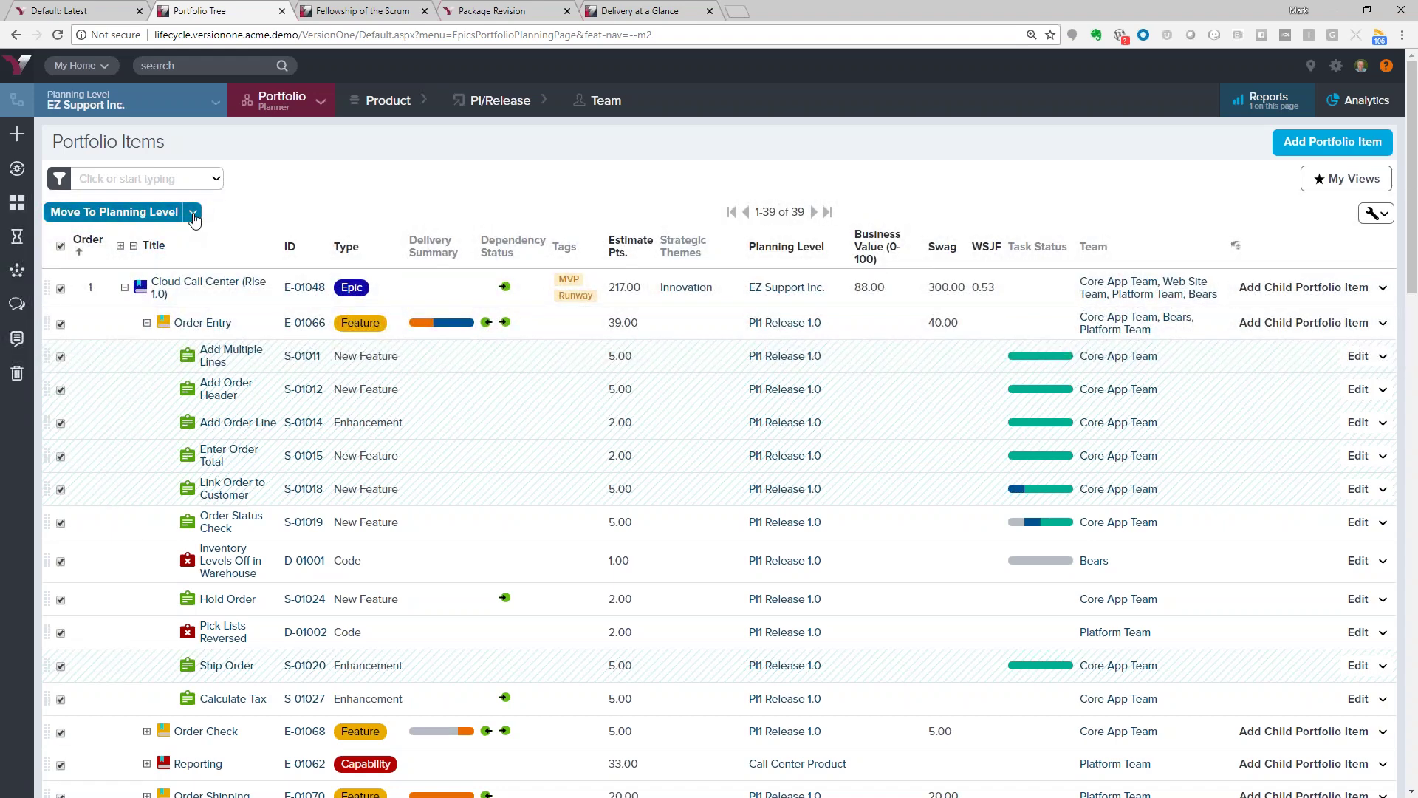
left_click(193, 212)
mouse_move(161, 434)
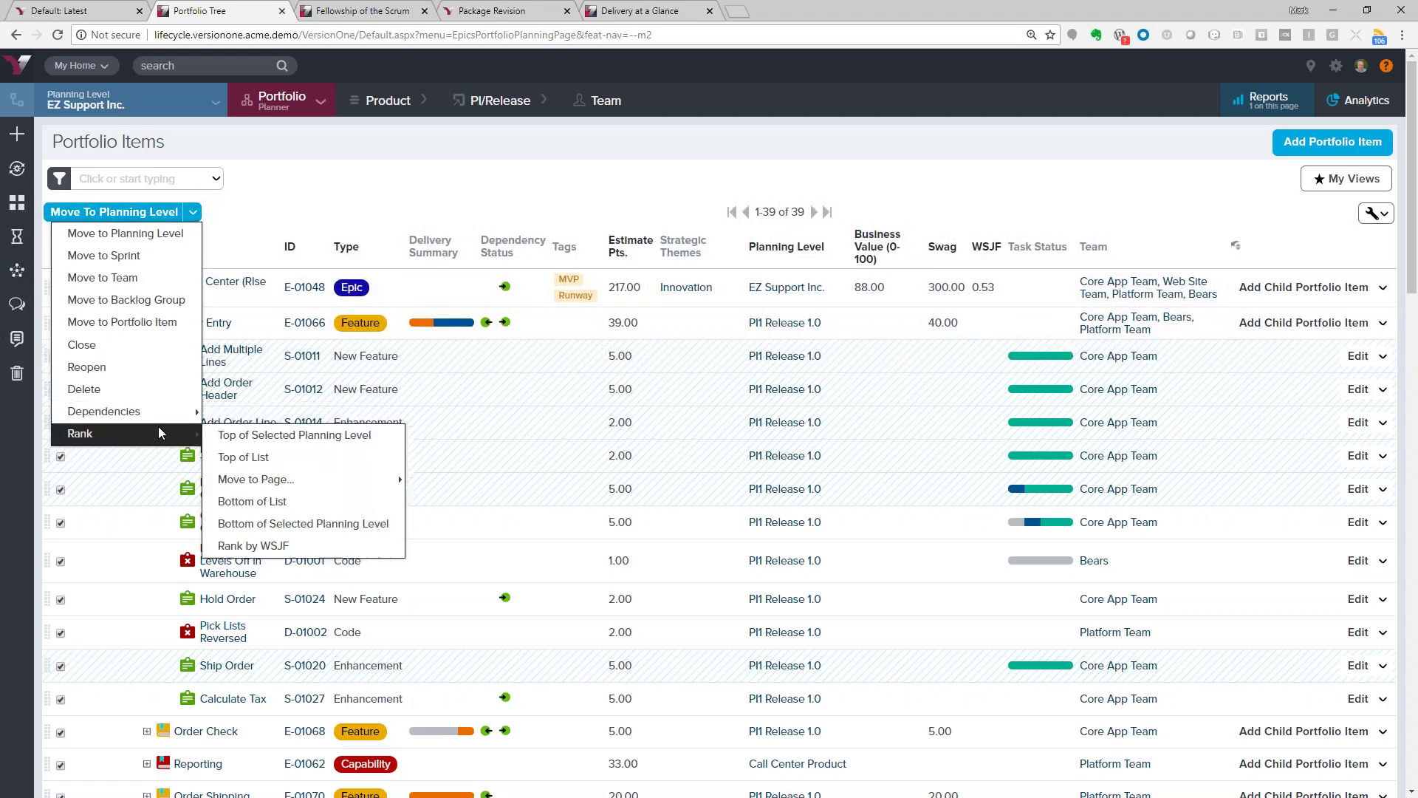
left_click(307, 546)
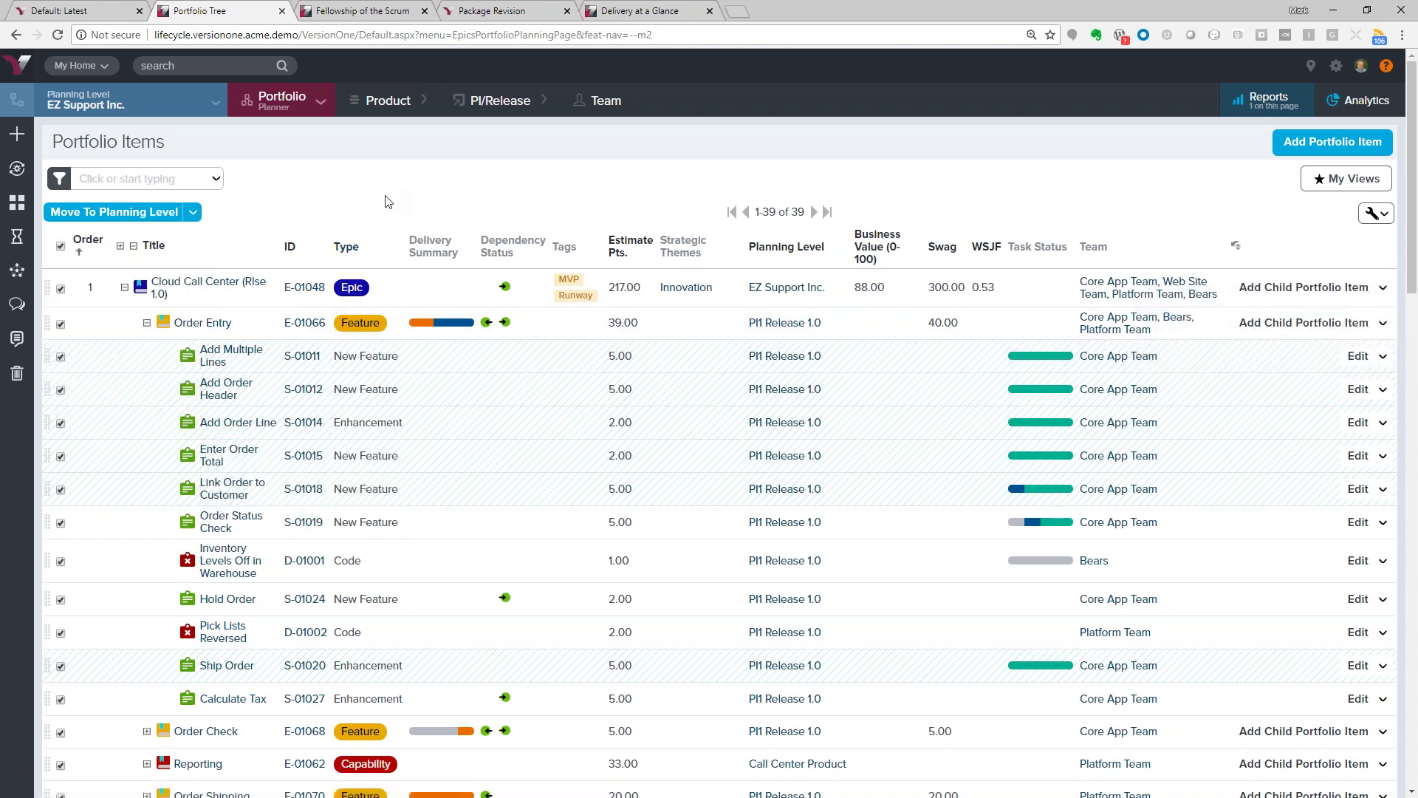
left_click(125, 288)
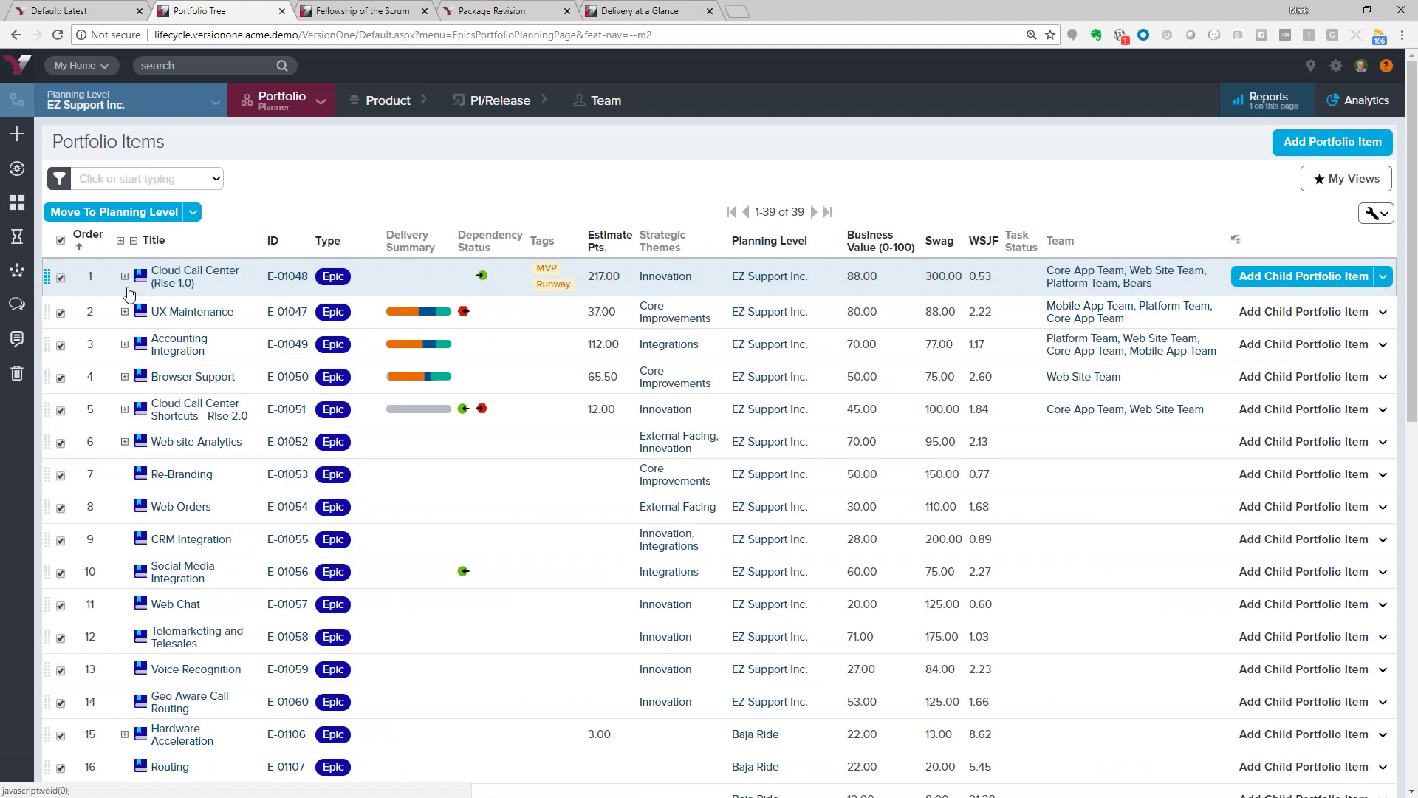
Open the Portfolio Kanban, and start and cancel a new portfolio item in the high-priority Unassigned cell
mouse_move(294, 120)
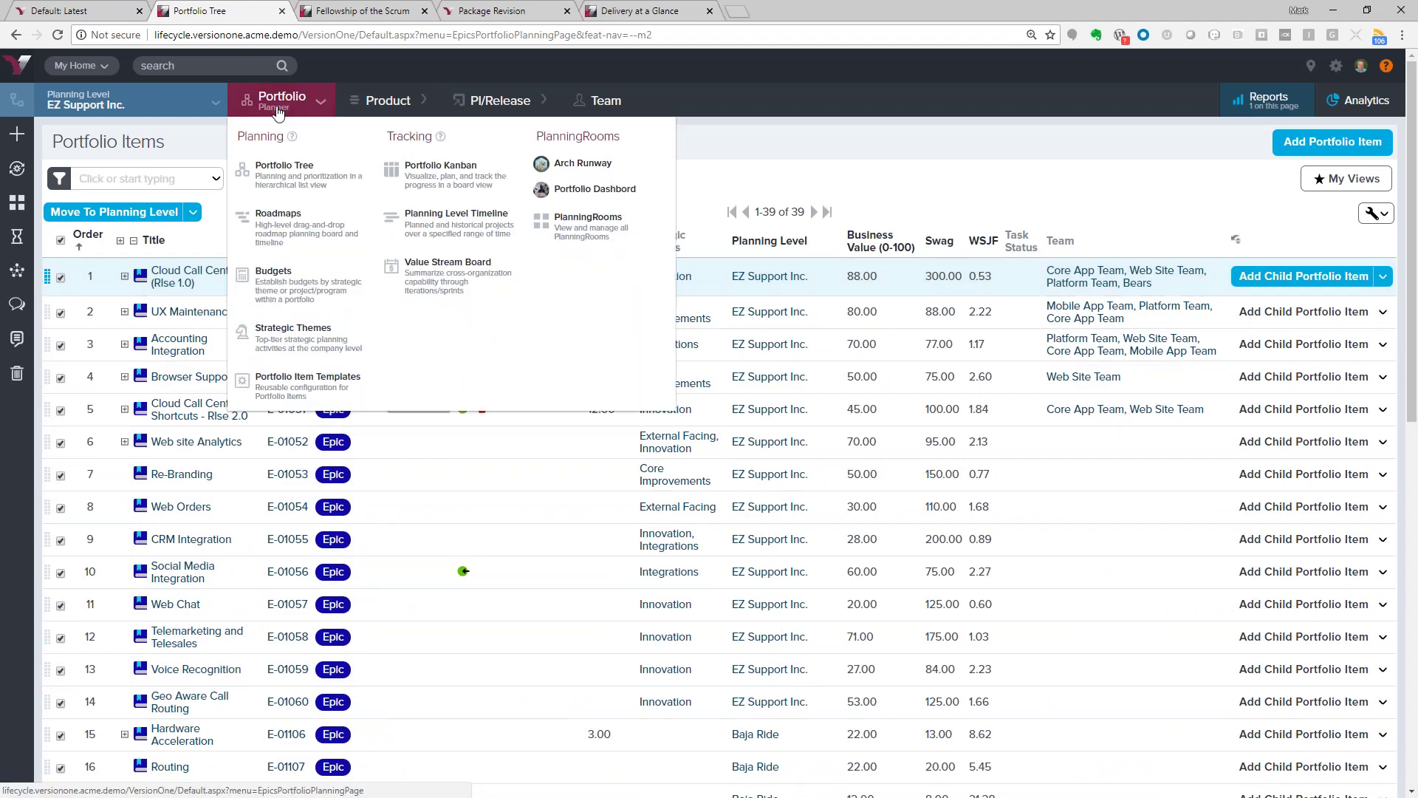
left_click(441, 183)
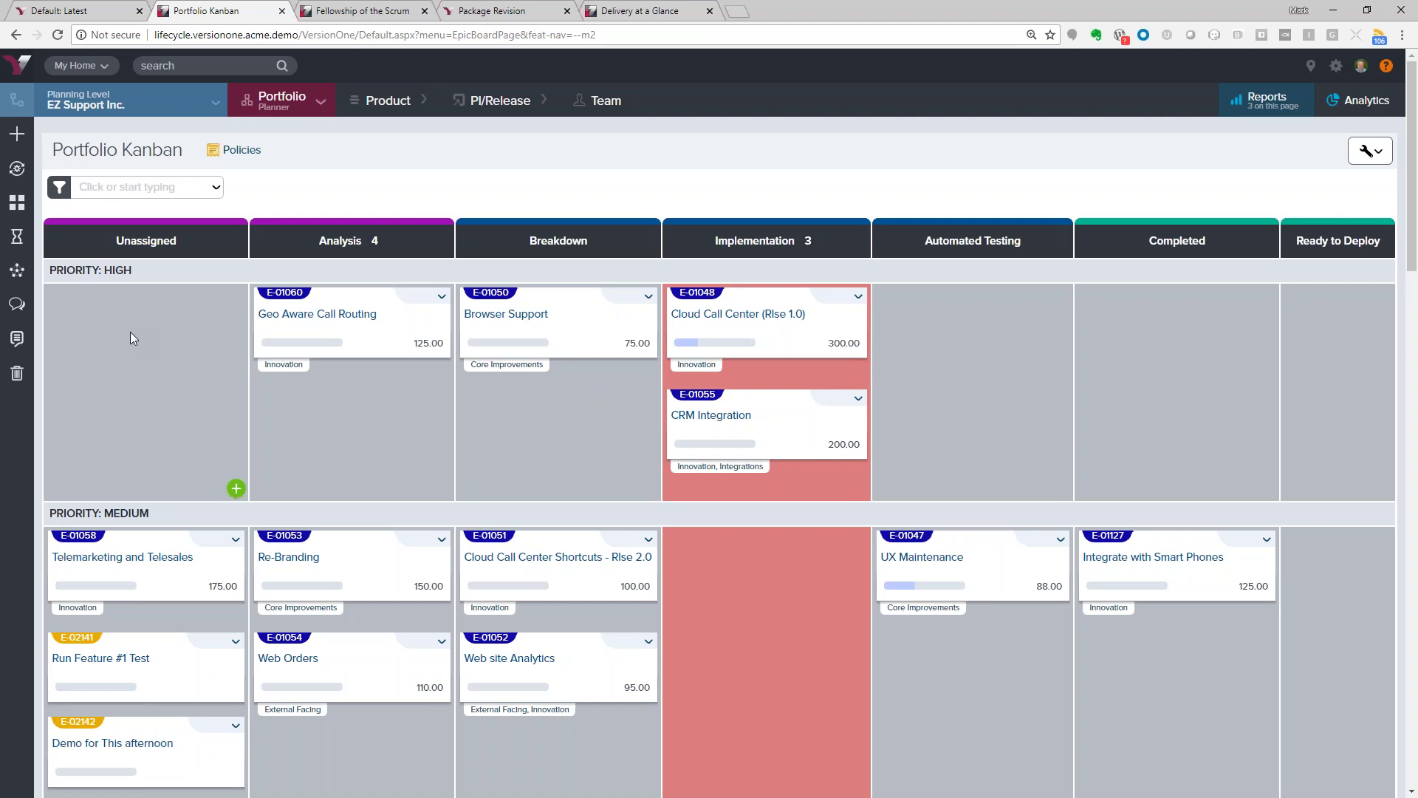
left_click_drag(210, 471, 198, 400)
left_click(235, 490)
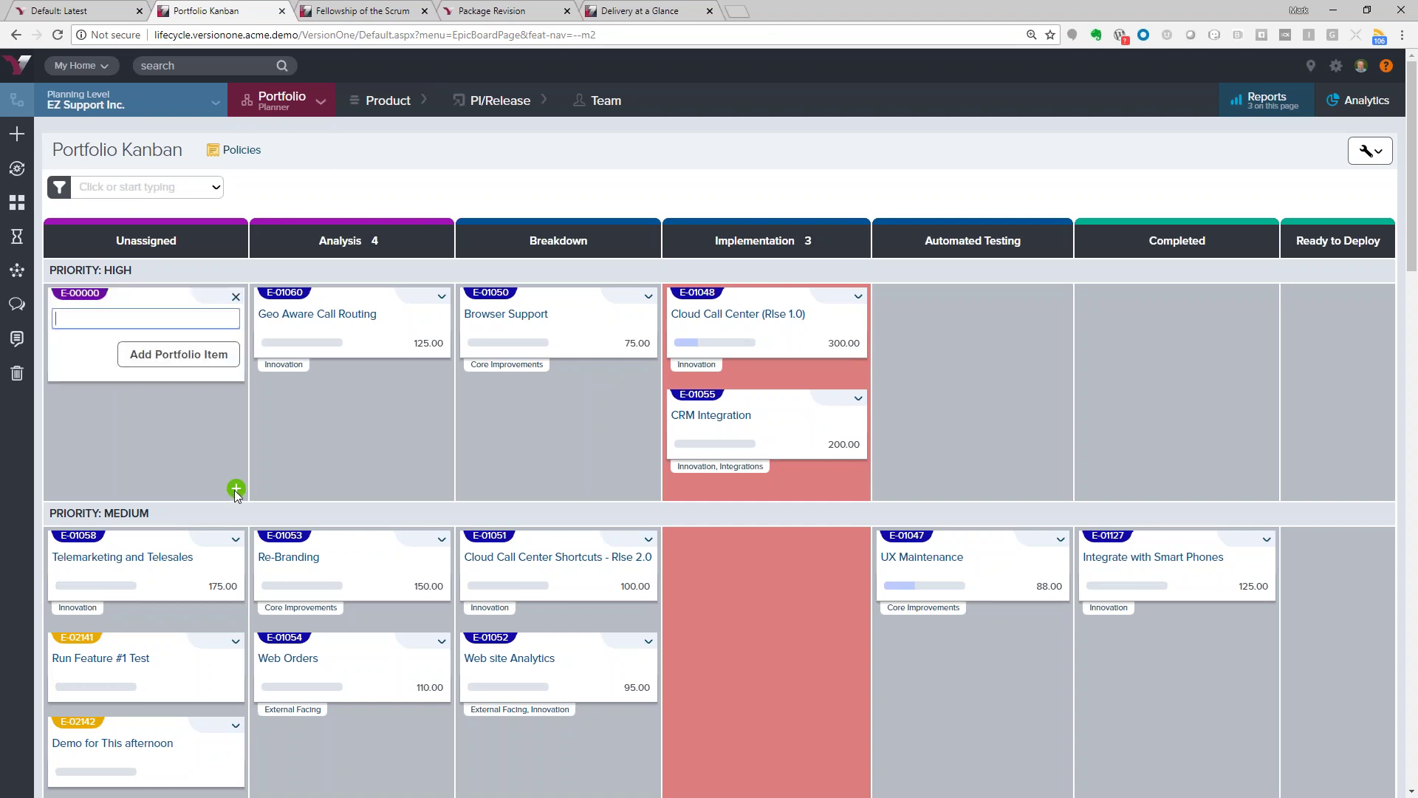
left_click(236, 297)
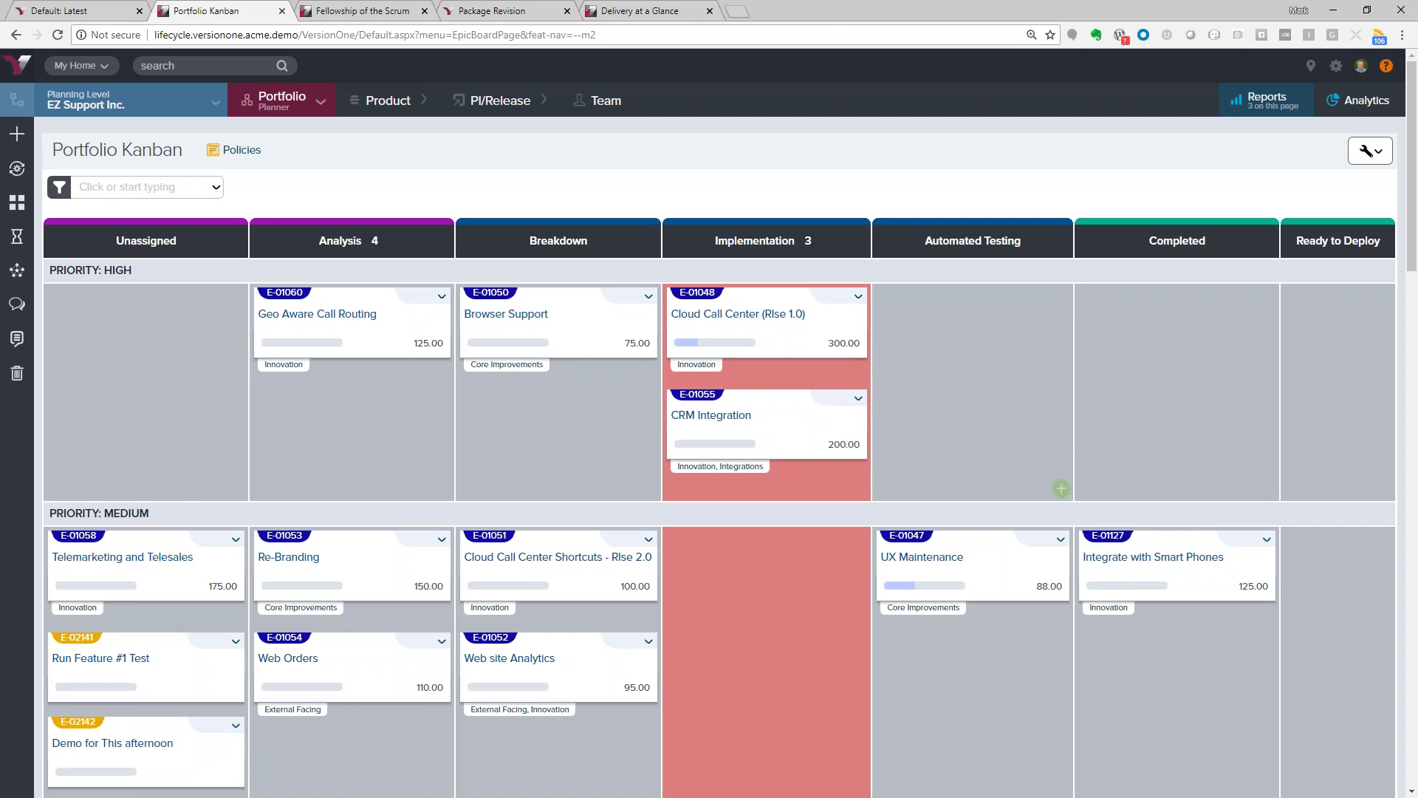
Open the Roadmaps and expand the Cloud Call Center (Rlse 1.0) epic on an enlarged timeline
left_click(295, 102)
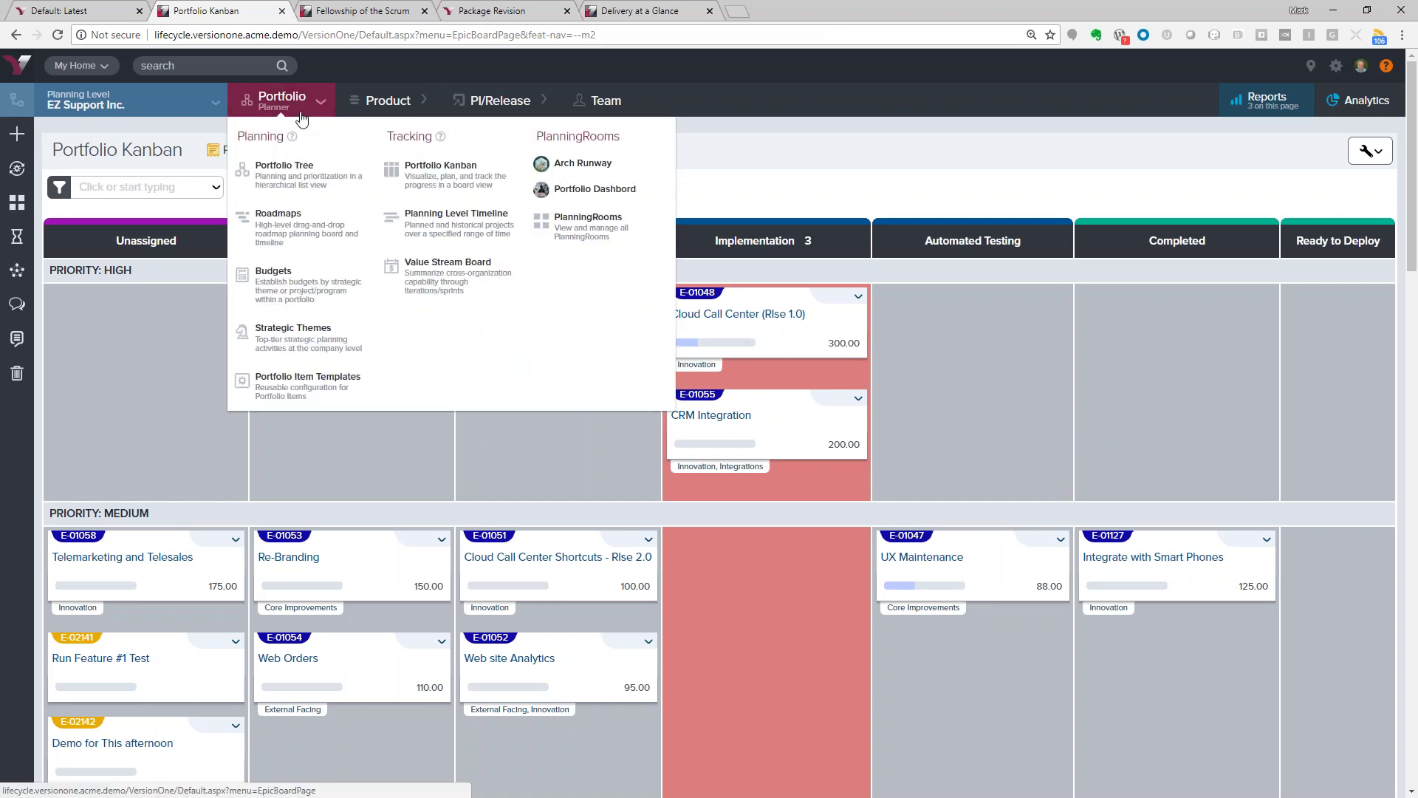
left_click(307, 235)
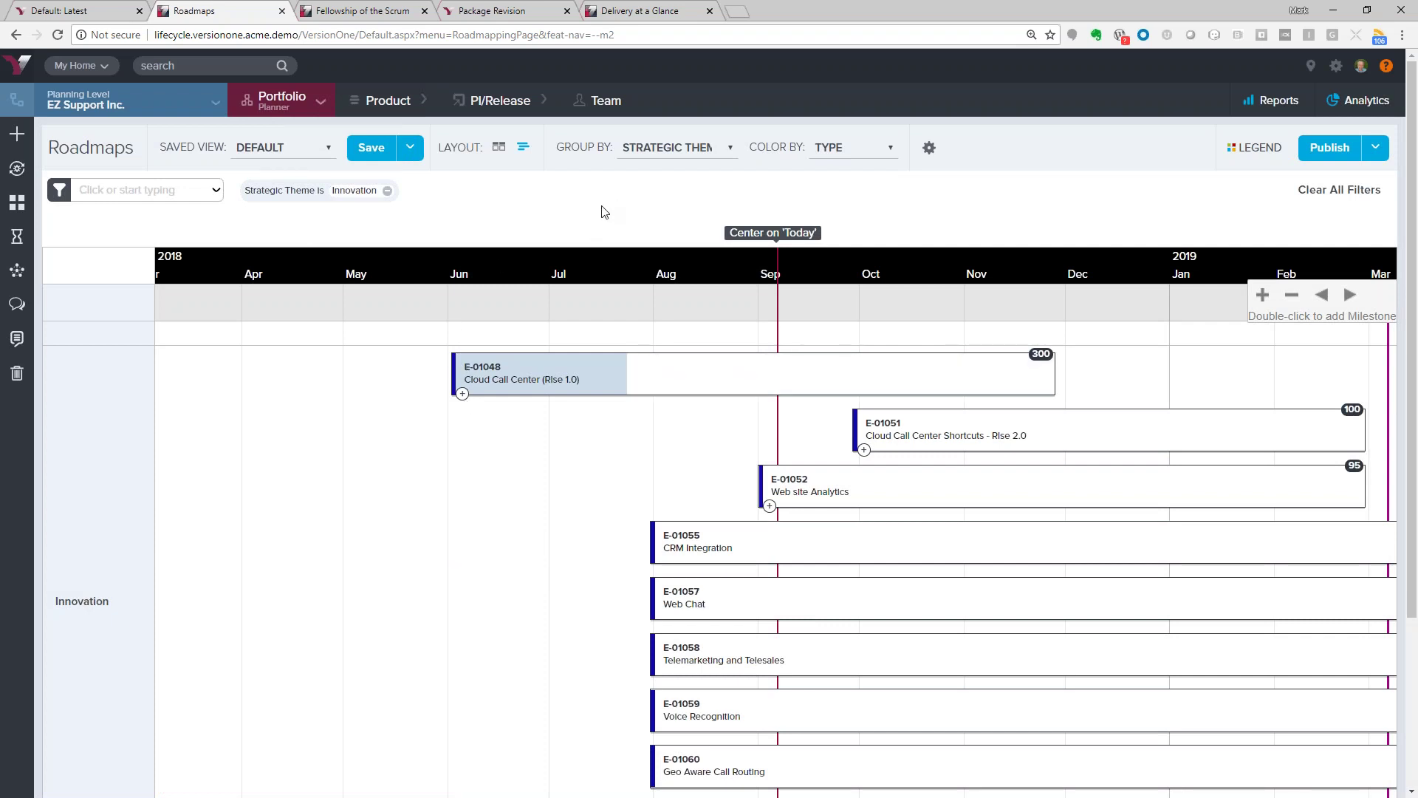
left_click(464, 390)
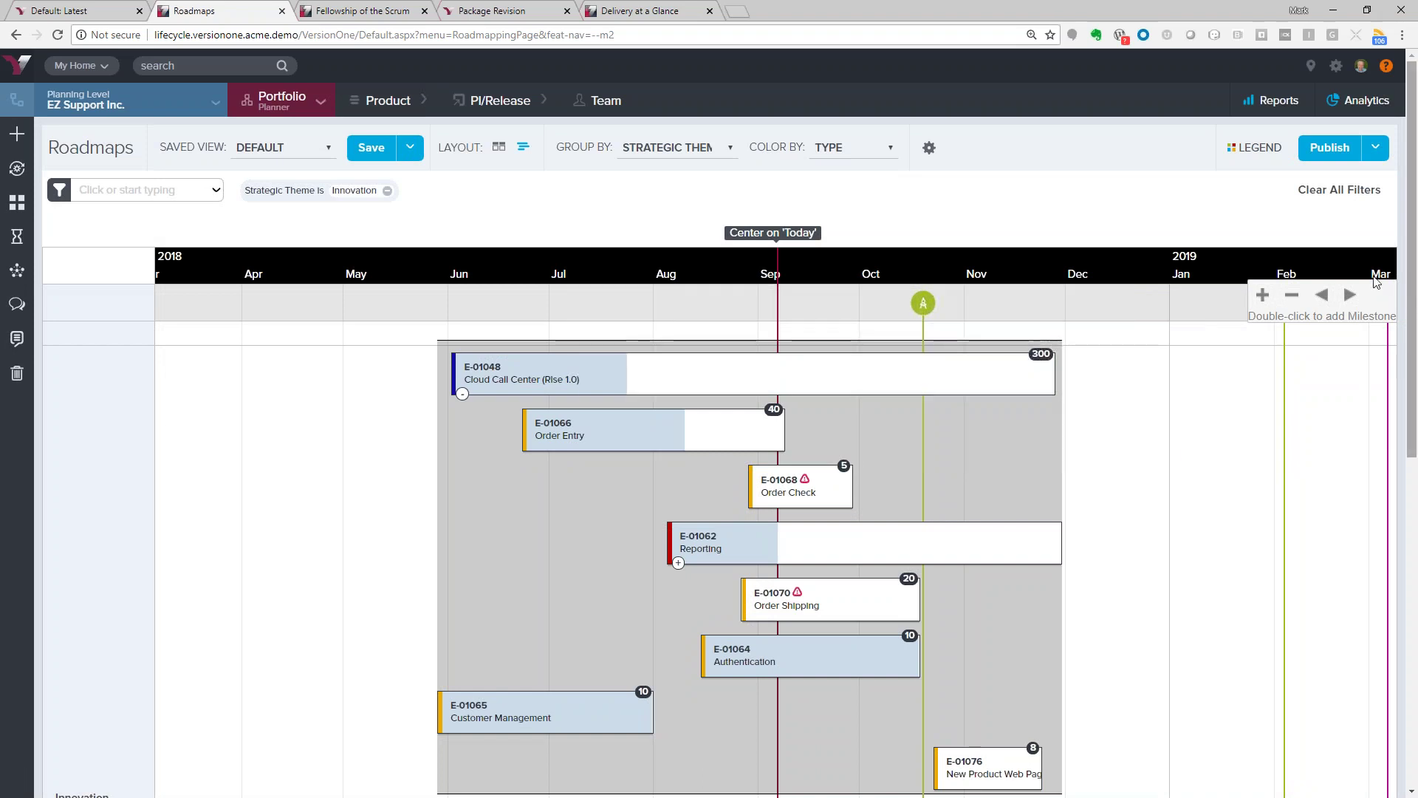
left_click(1261, 294)
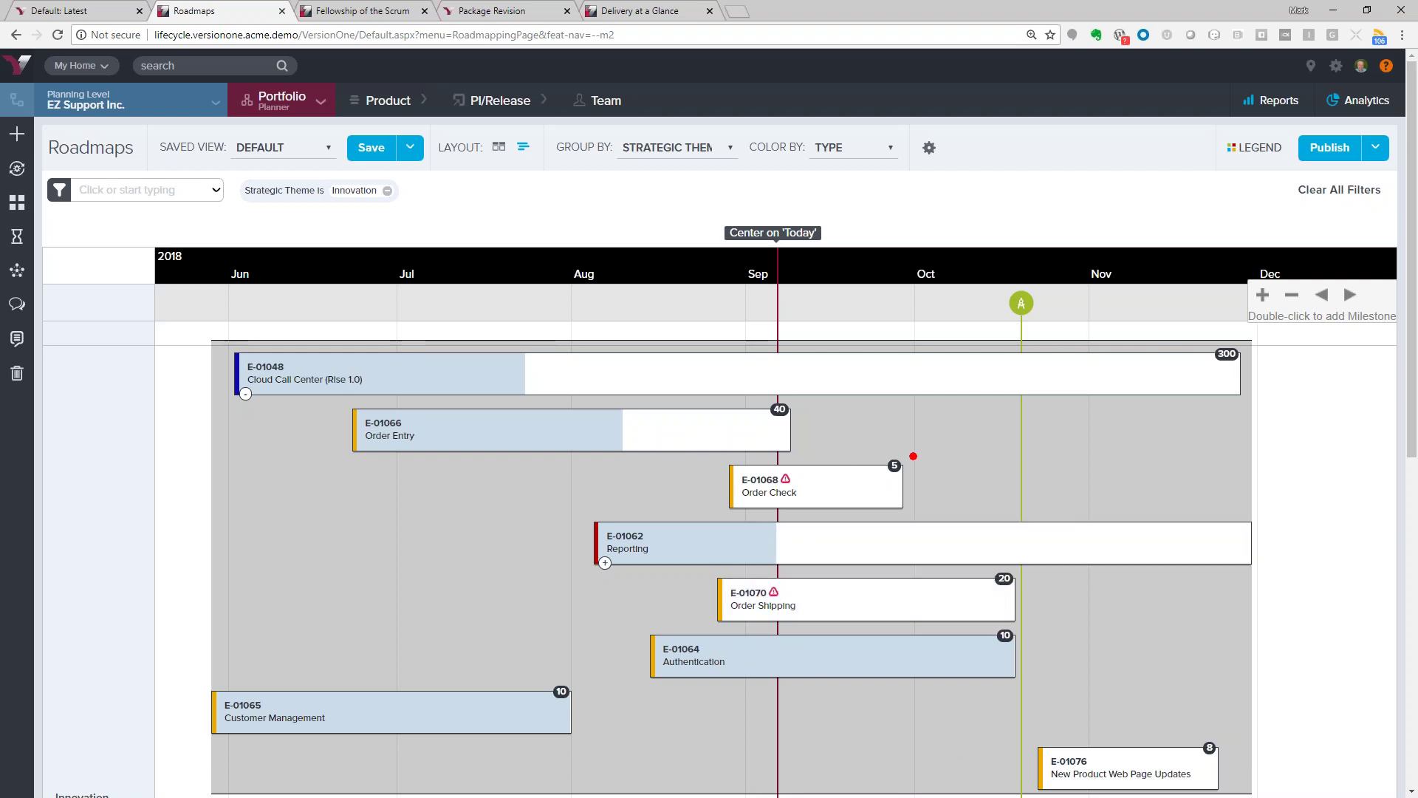
Compare the Order Entry feature's progress with the today line, and check the roadmap's publishing options
mouse_move(804, 463)
left_mouse_down()
mouse_move(785, 458)
mouse_move(766, 493)
mouse_move(821, 479)
mouse_move(803, 461)
left_mouse_up()
mouse_move(627, 400)
left_mouse_down()
mouse_move(631, 434)
mouse_move(548, 457)
mouse_move(334, 459)
mouse_move(345, 408)
mouse_move(624, 400)
left_mouse_up()
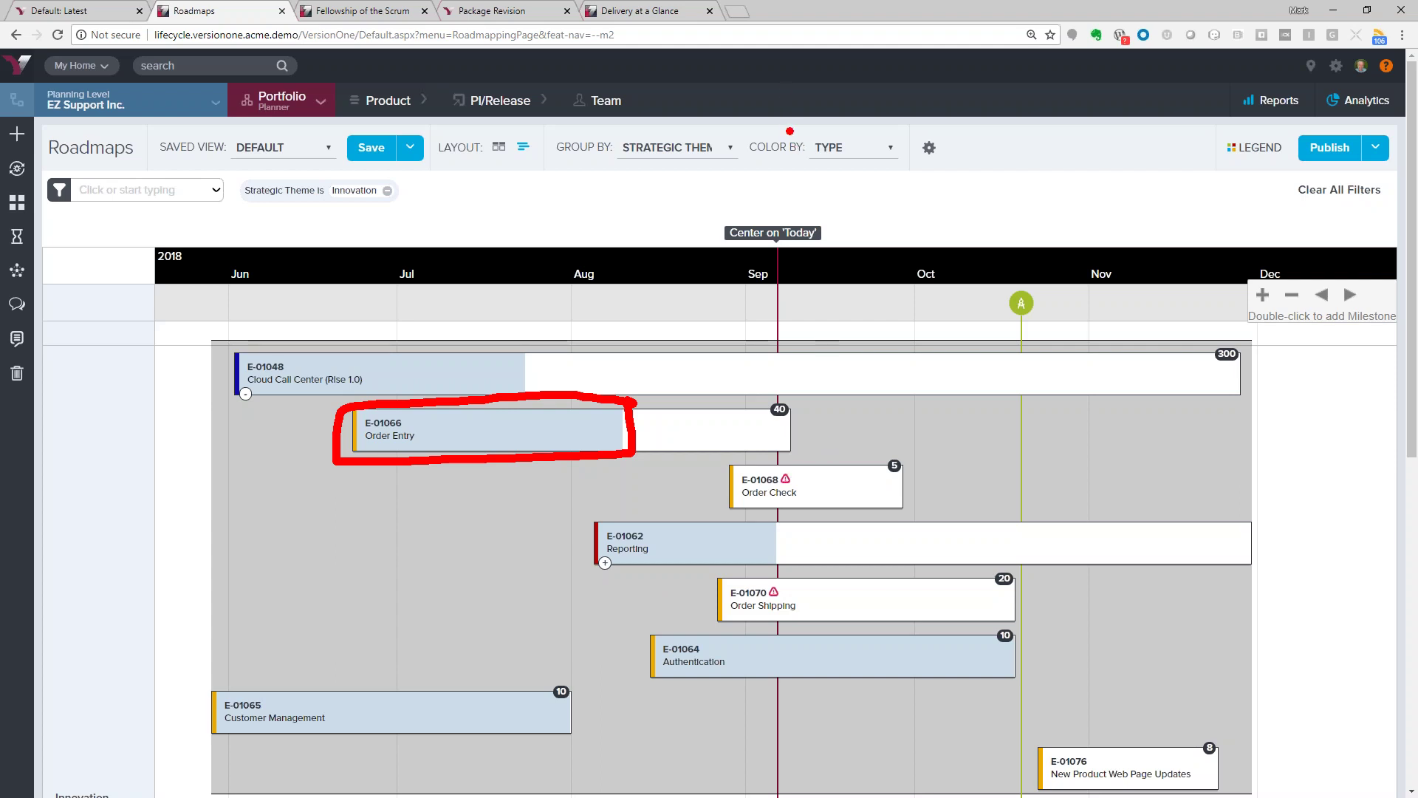
mouse_move(783, 149)
left_mouse_down()
mouse_move(777, 334)
mouse_move(758, 286)
mouse_move(767, 331)
mouse_move(812, 290)
left_mouse_up()
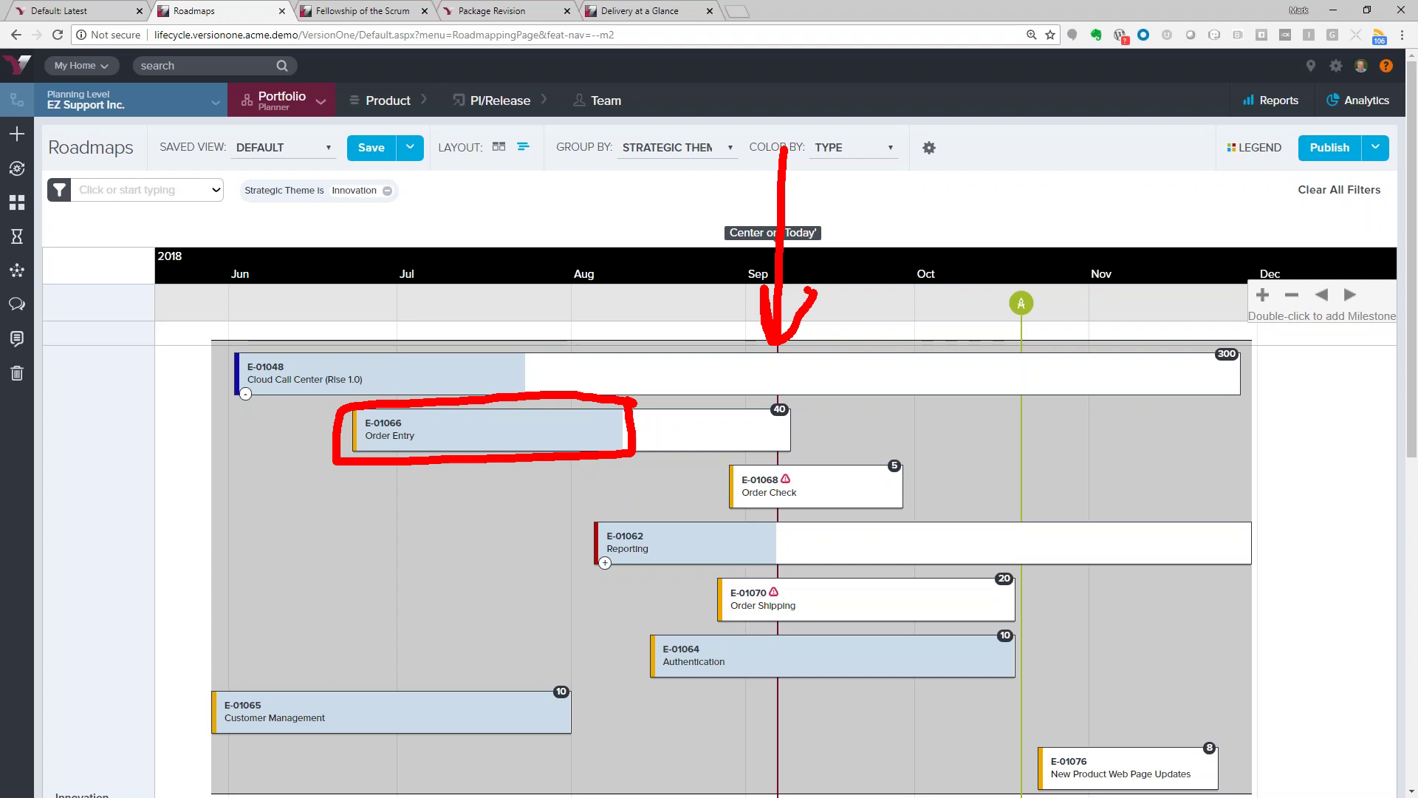
key("Escape")
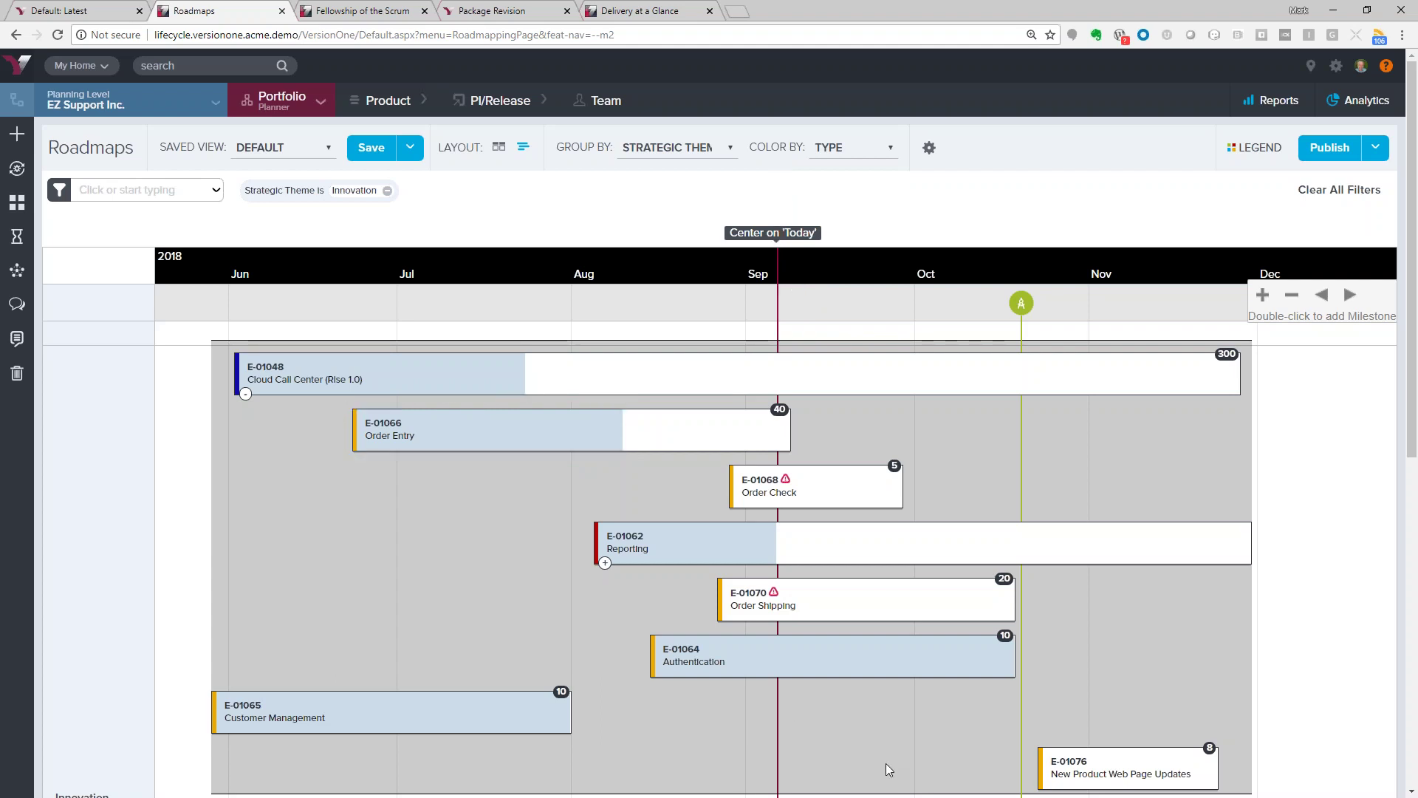
left_click(1375, 147)
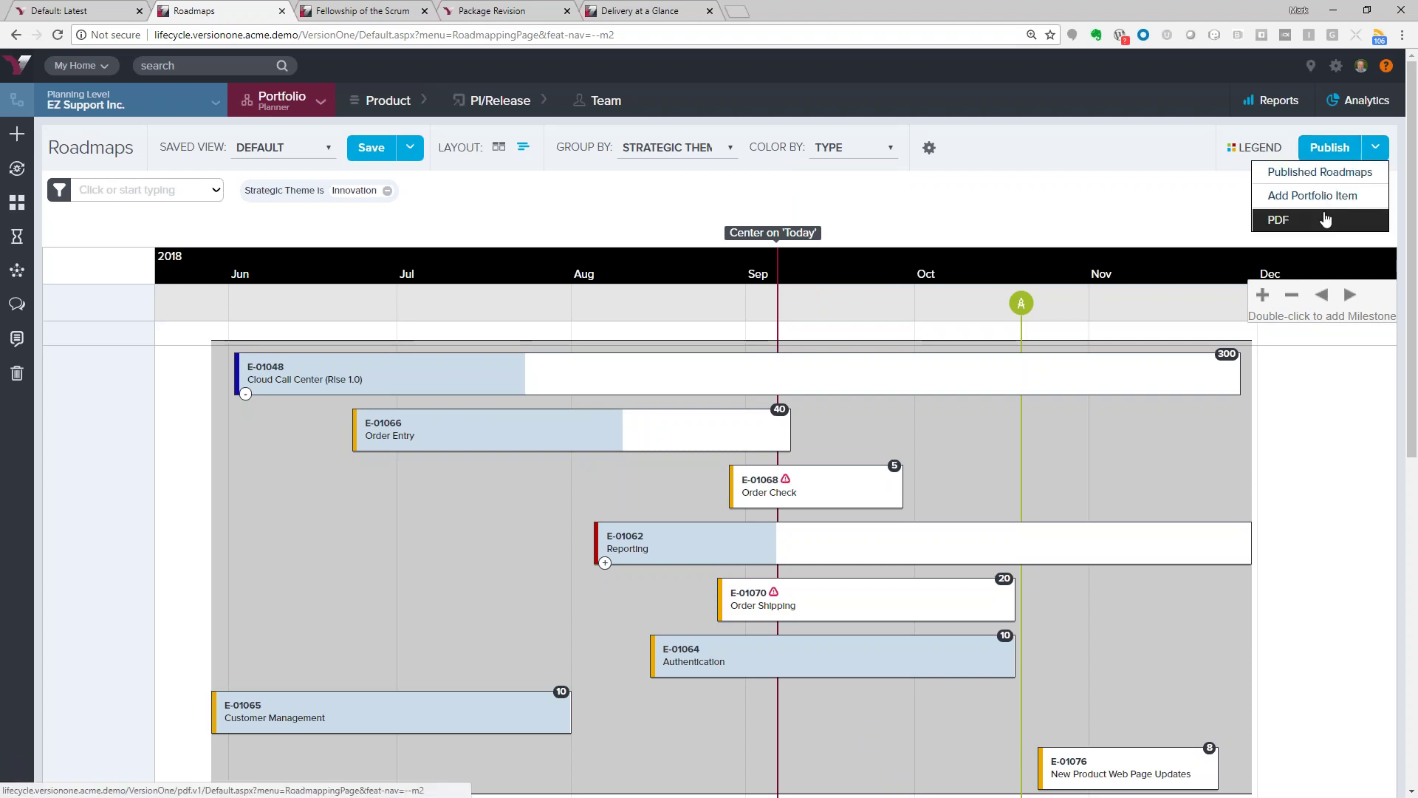
left_click(1130, 204)
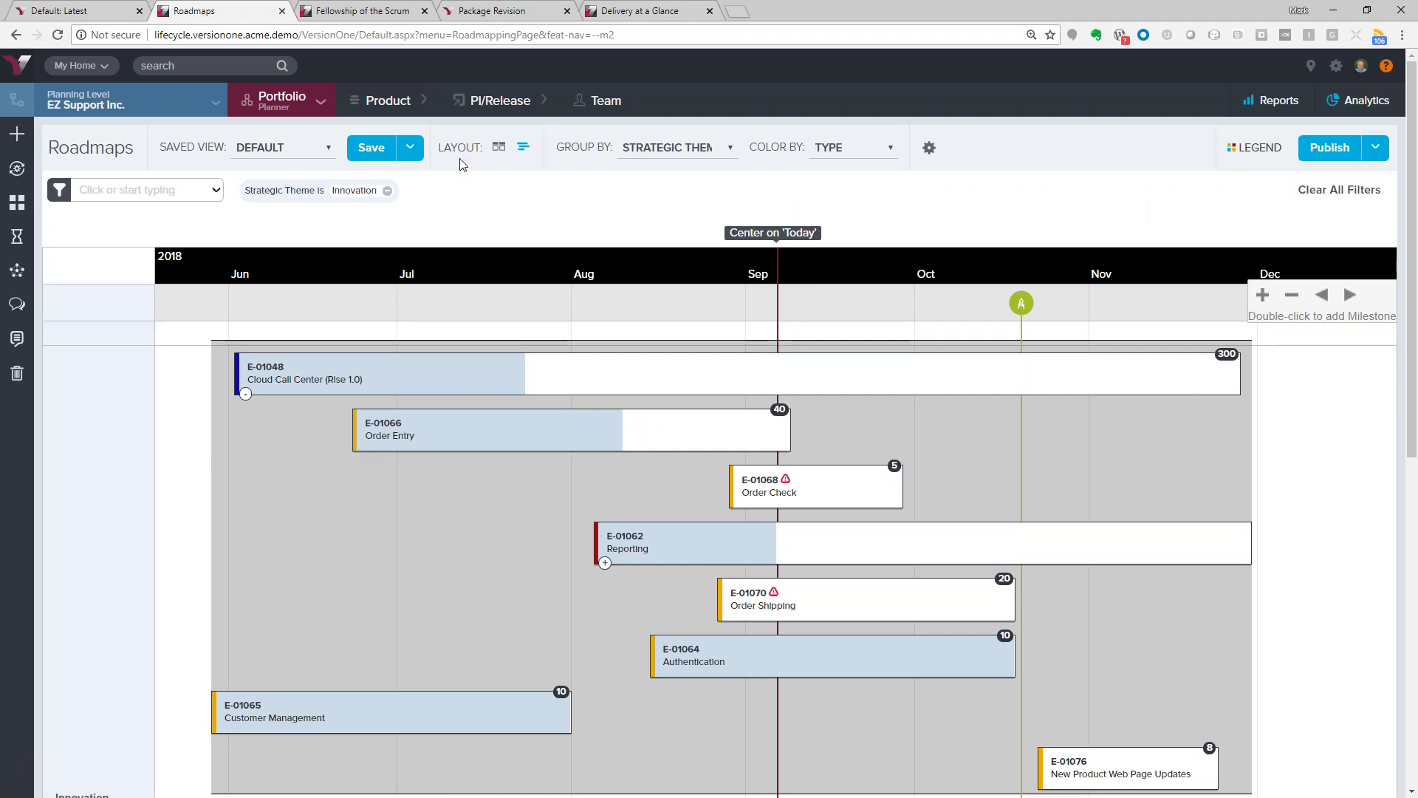
Examine the progress, feature completion and story summary reports in the Portfolio Dashbord planning room, and return to the Roadmaps
mouse_move(299, 106)
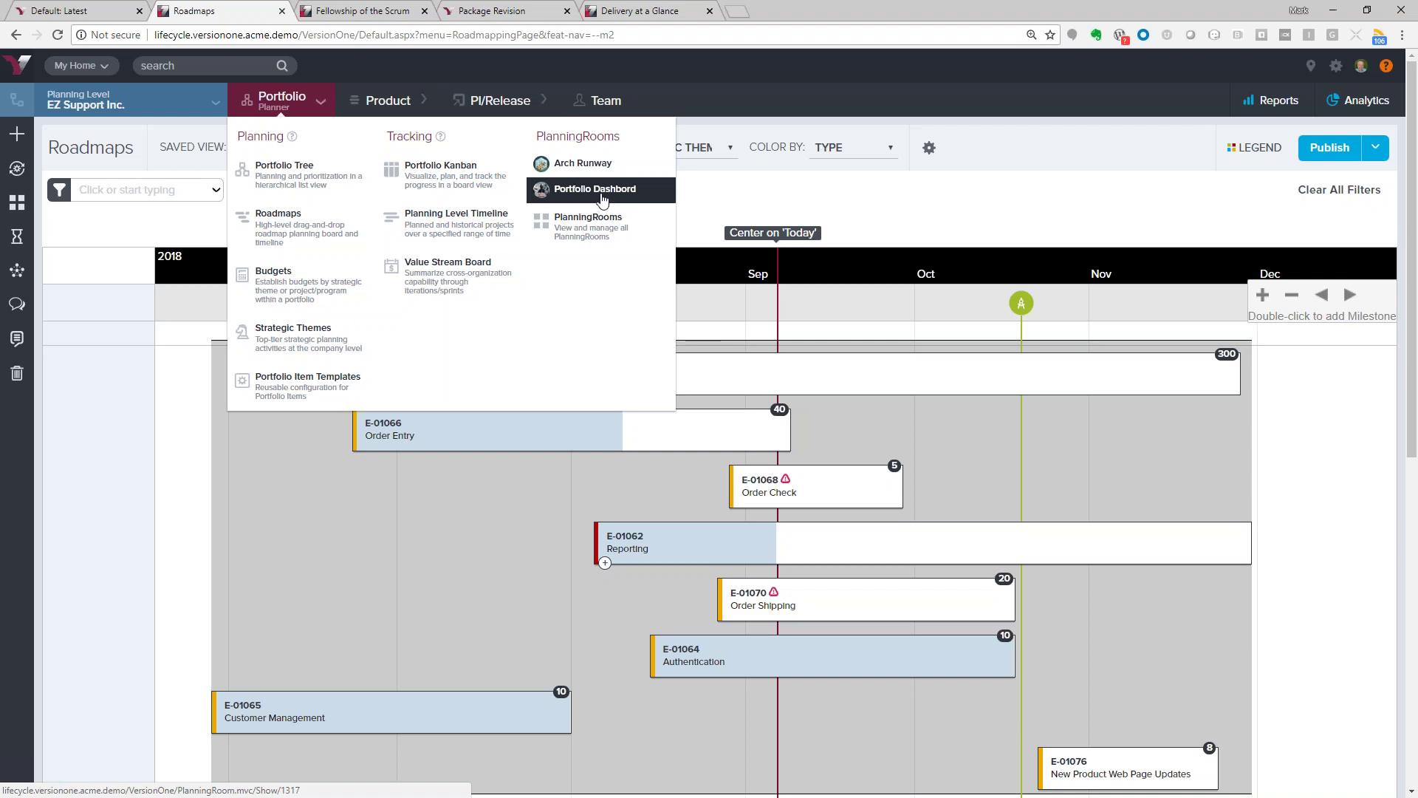
left_click(600, 193)
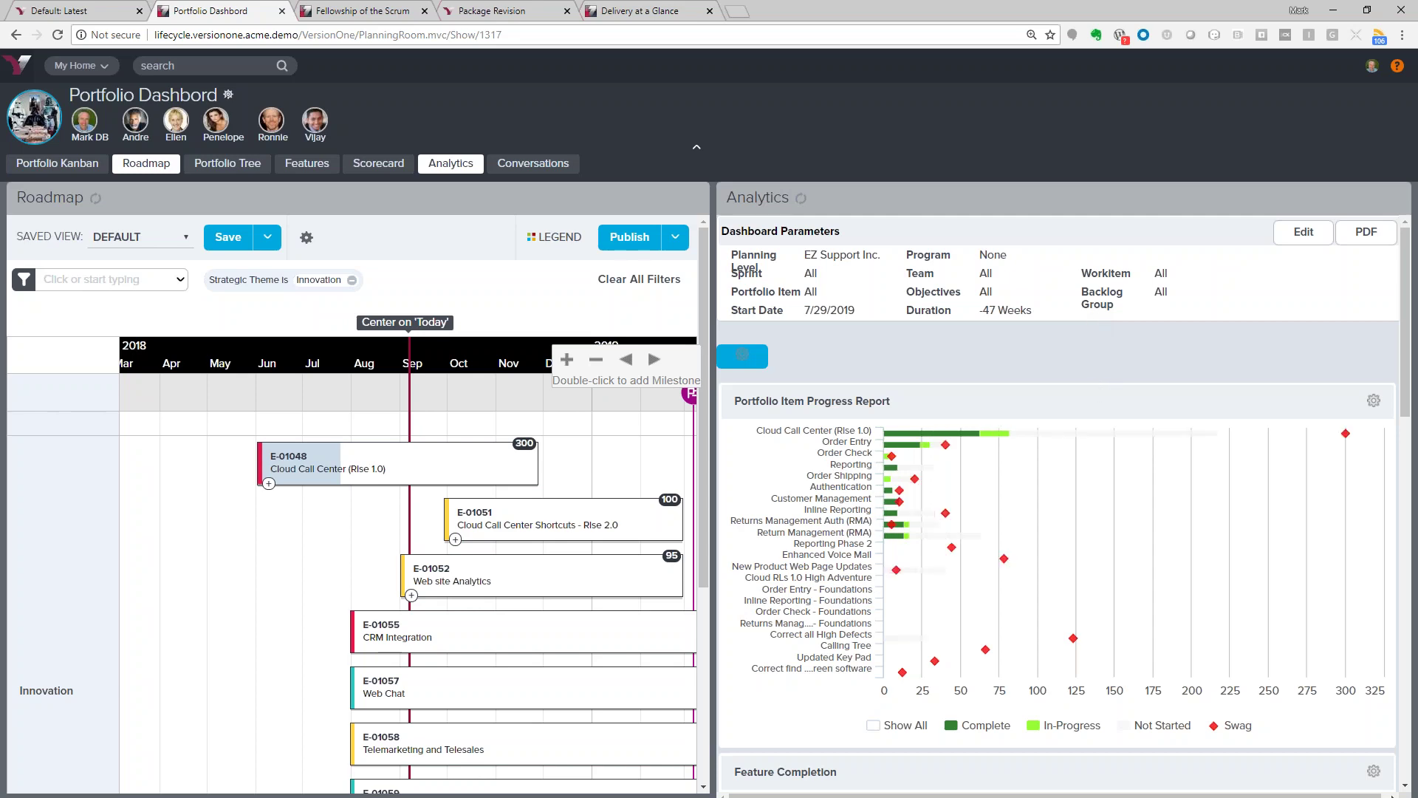
scroll(1100, 388, "down", 10)
scroll(1074, 399, "up", 10)
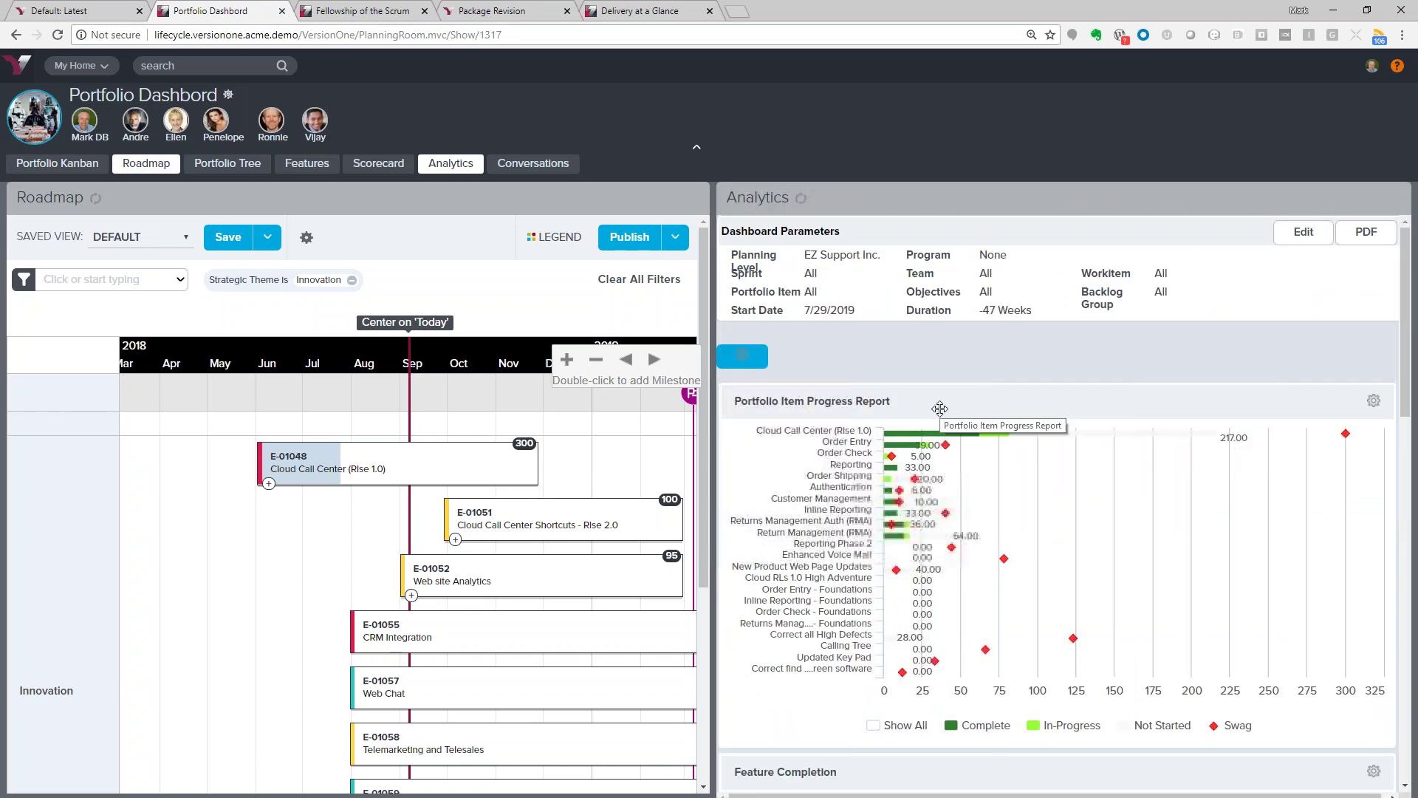
scroll(941, 408, "down", 5)
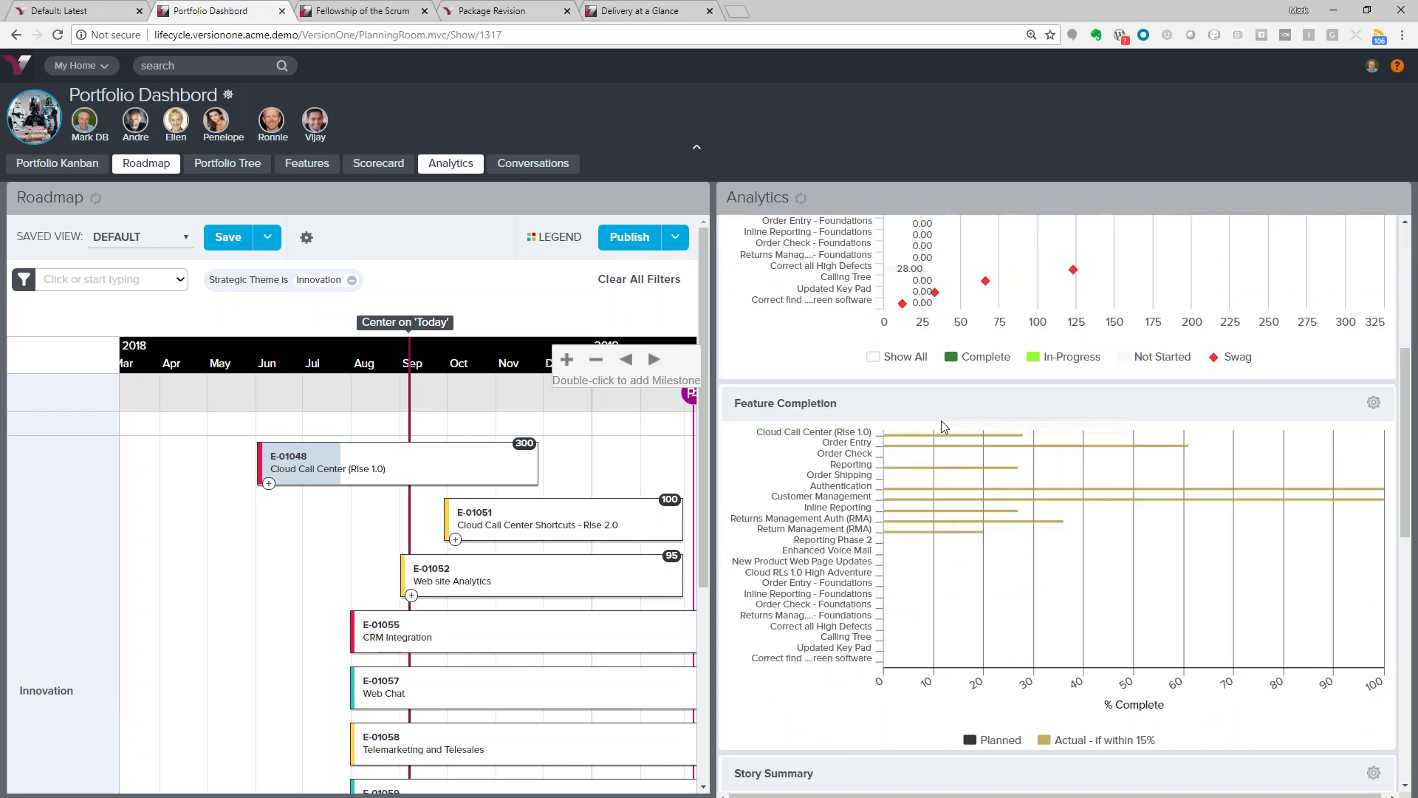
scroll(942, 419, "down", 5)
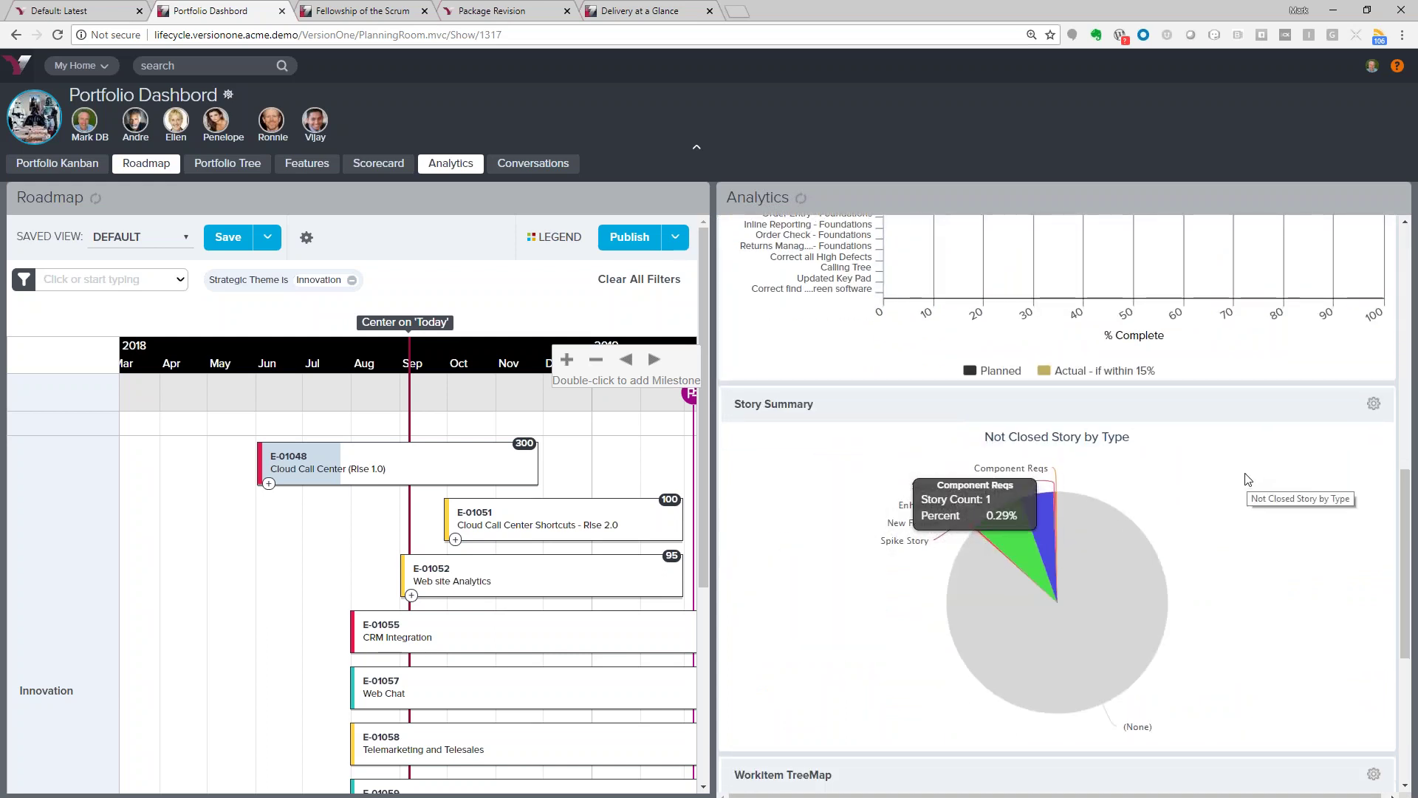
scroll(1248, 478, "up", 10)
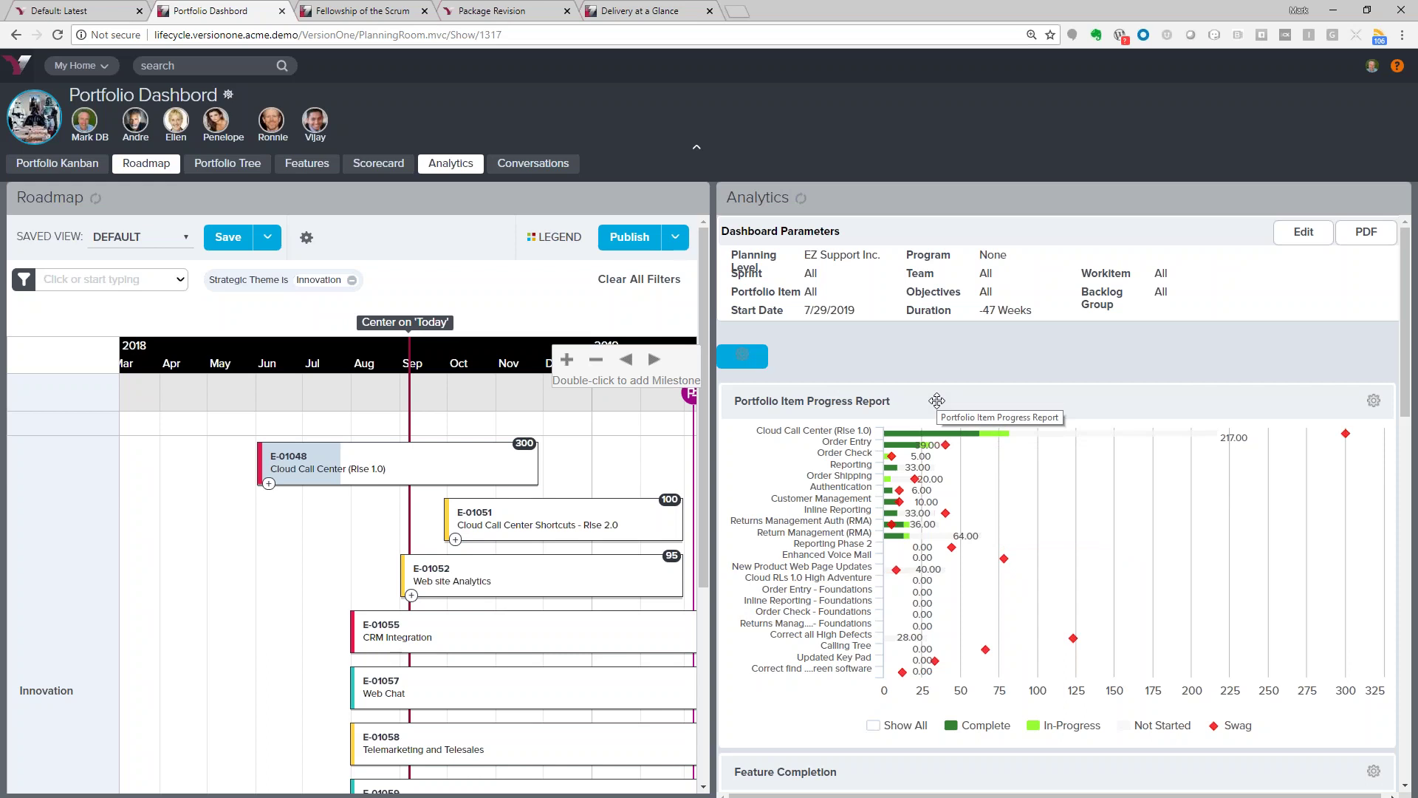
left_click(15, 35)
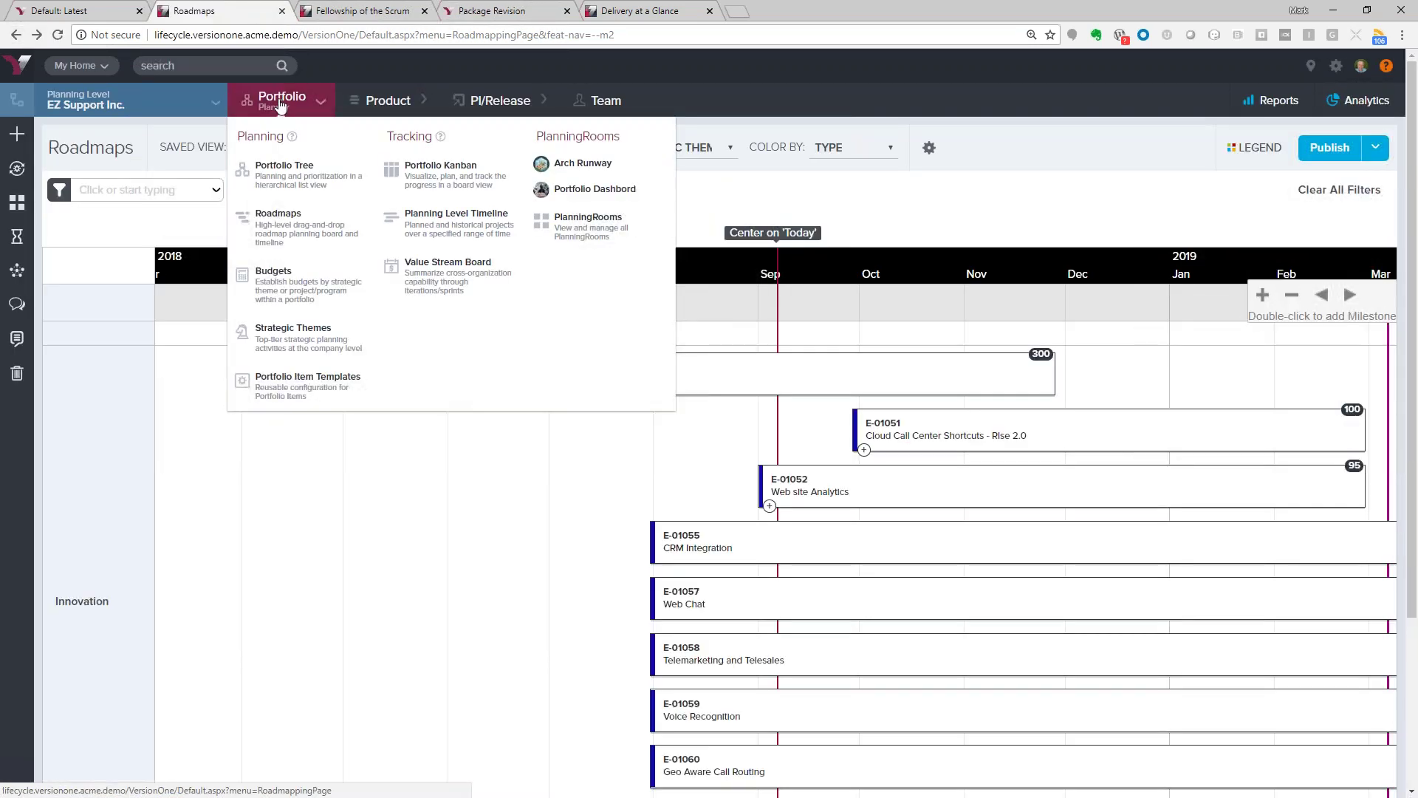
Open PI/Release Scheduling and apply the saved view Call Center ART
mouse_move(390, 109)
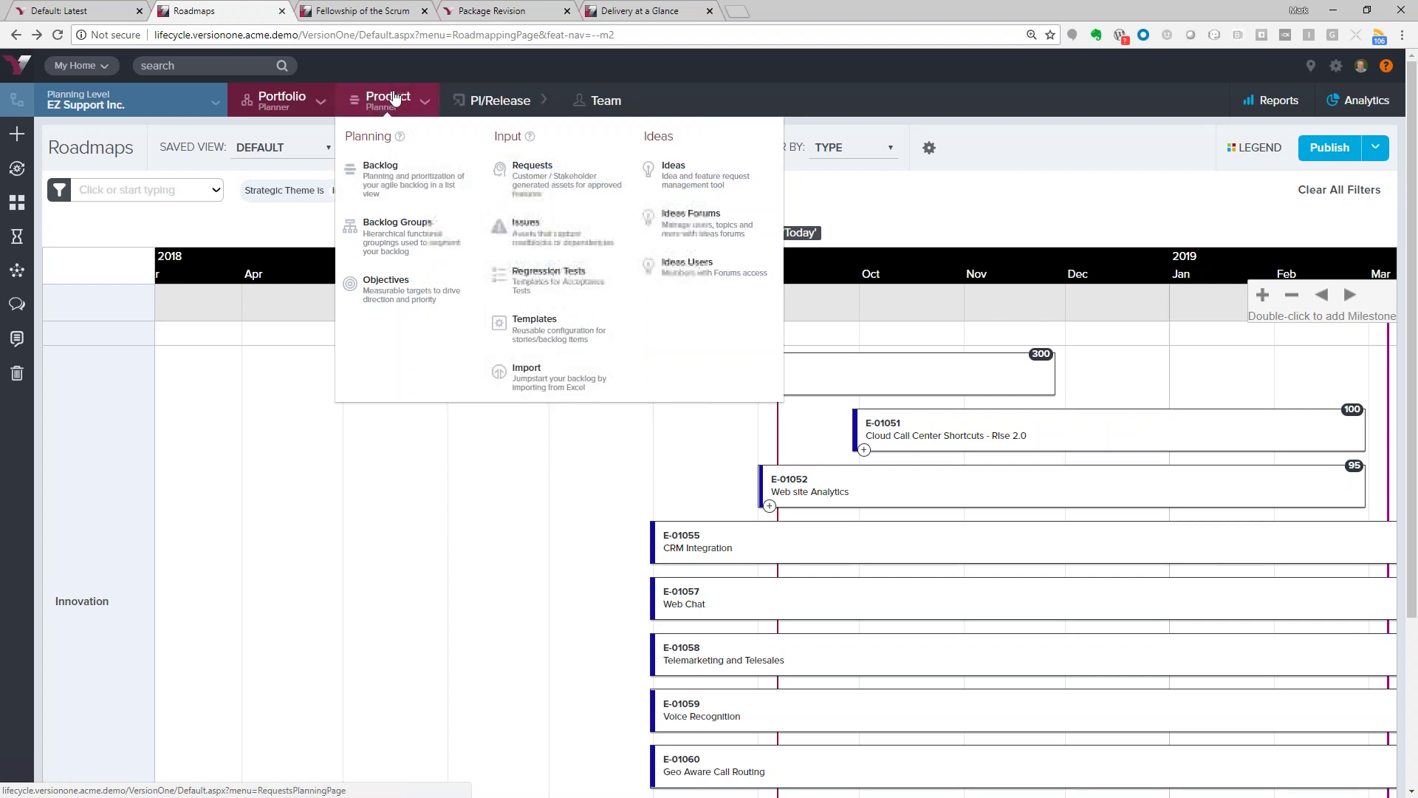
mouse_move(509, 101)
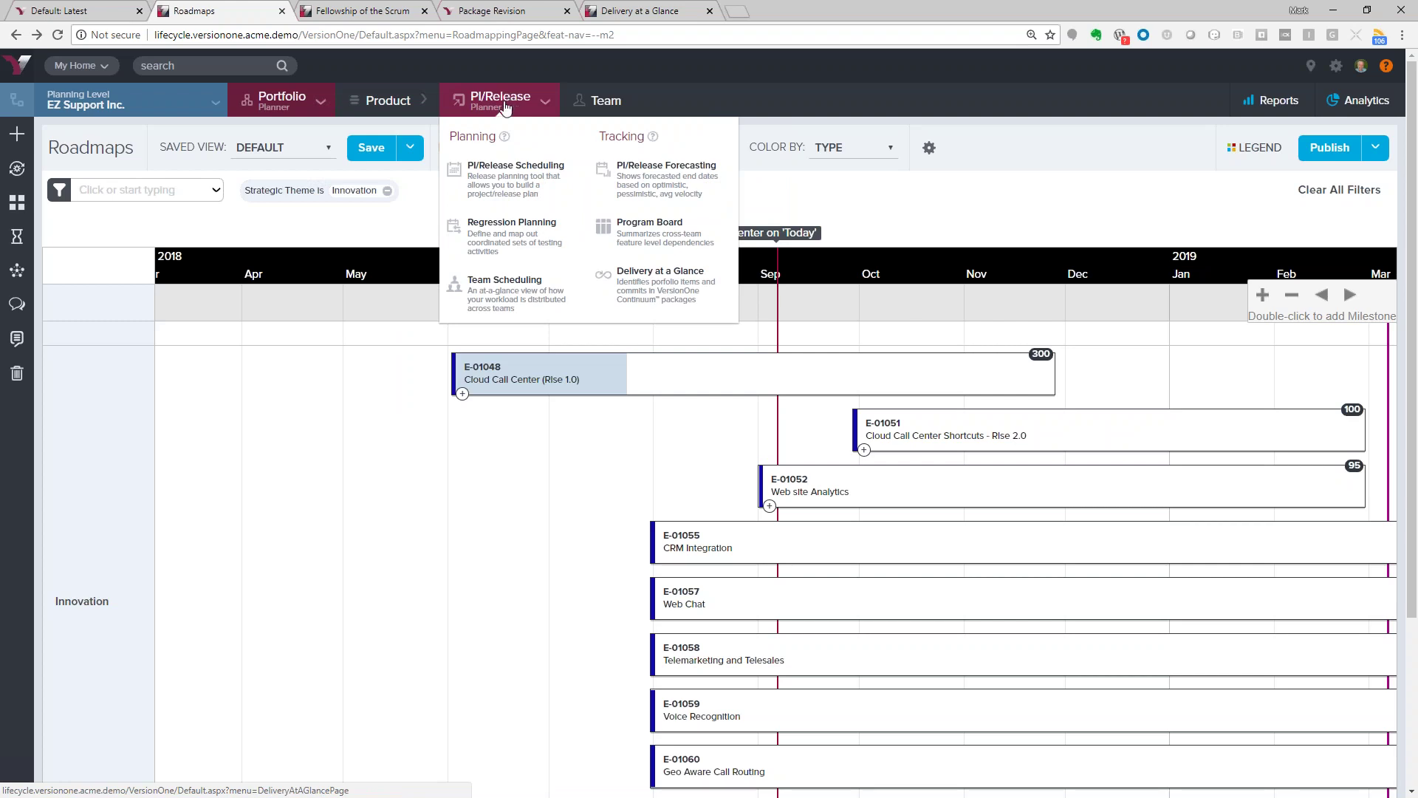
left_click(529, 179)
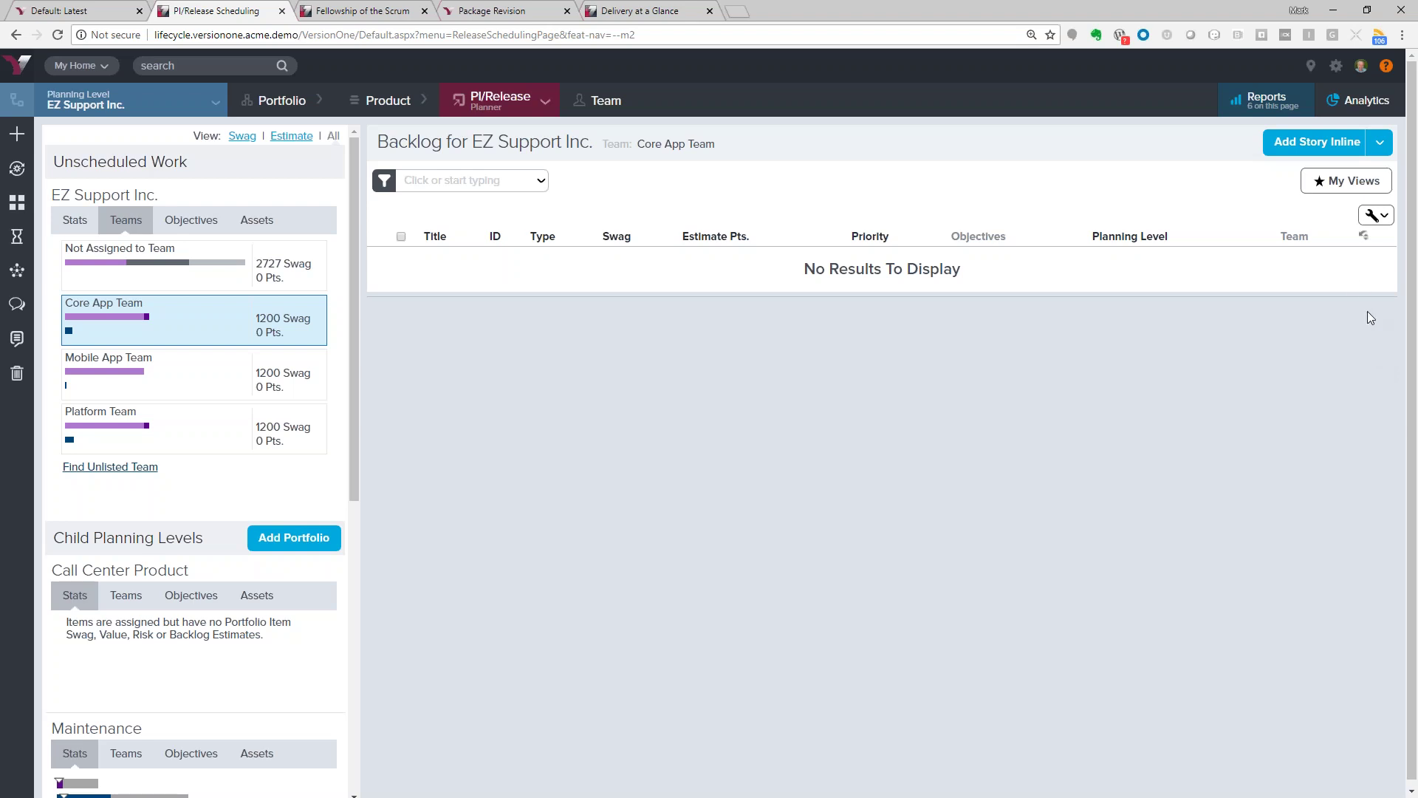
left_click(1363, 185)
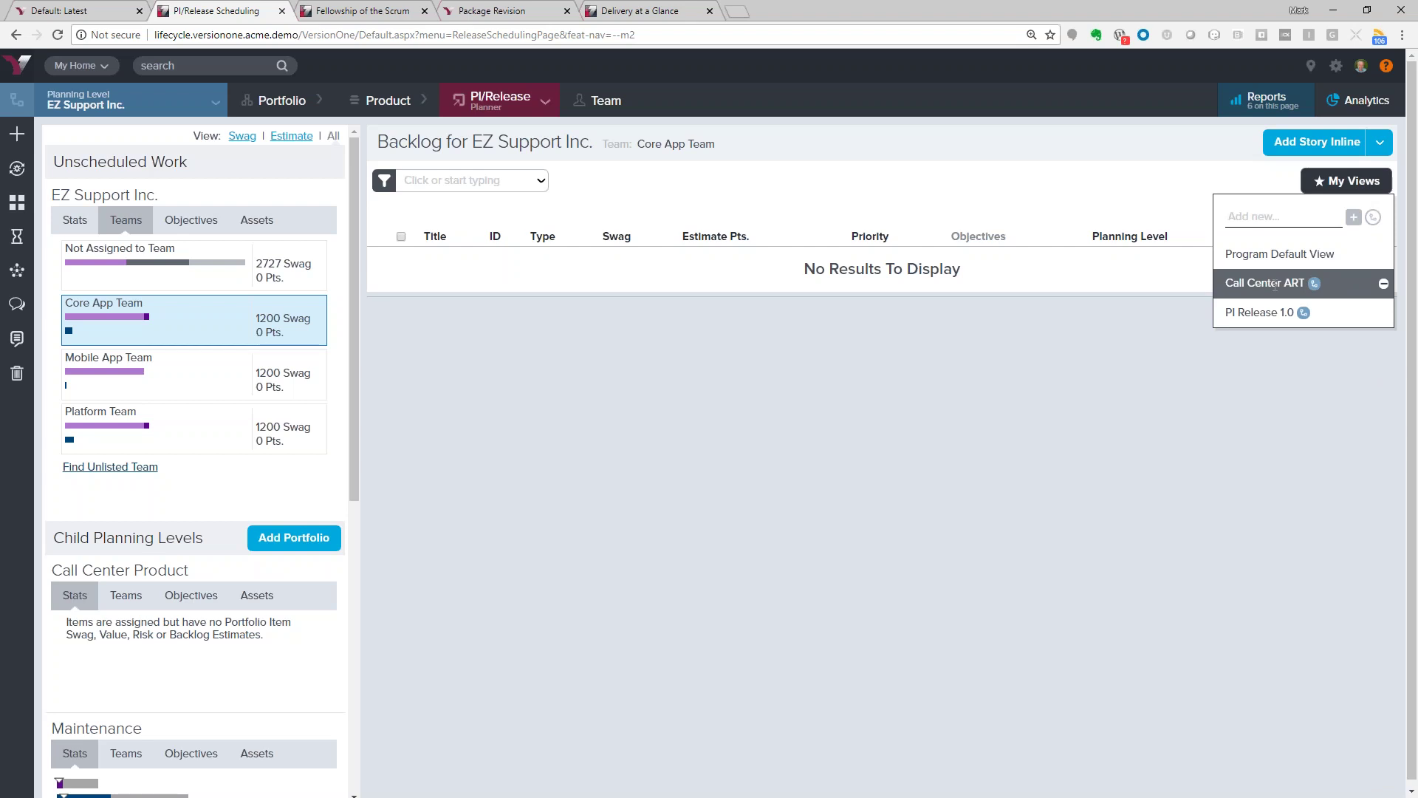
left_click(1276, 284)
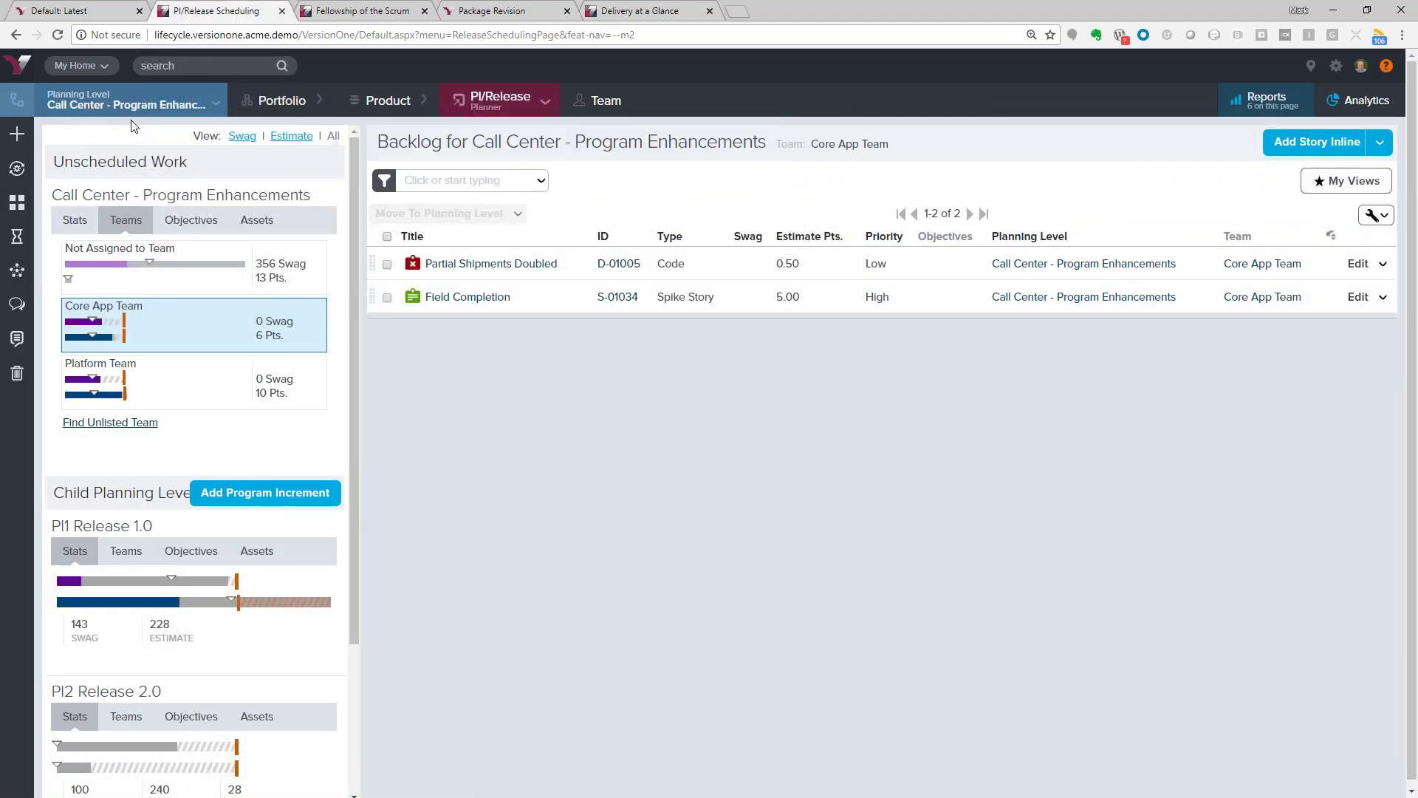
Show the full backlog for Call Center - Program Enhancements and review the child planning levels PI1, PI2 and PI3
left_click(150, 197)
mouse_move(148, 198)
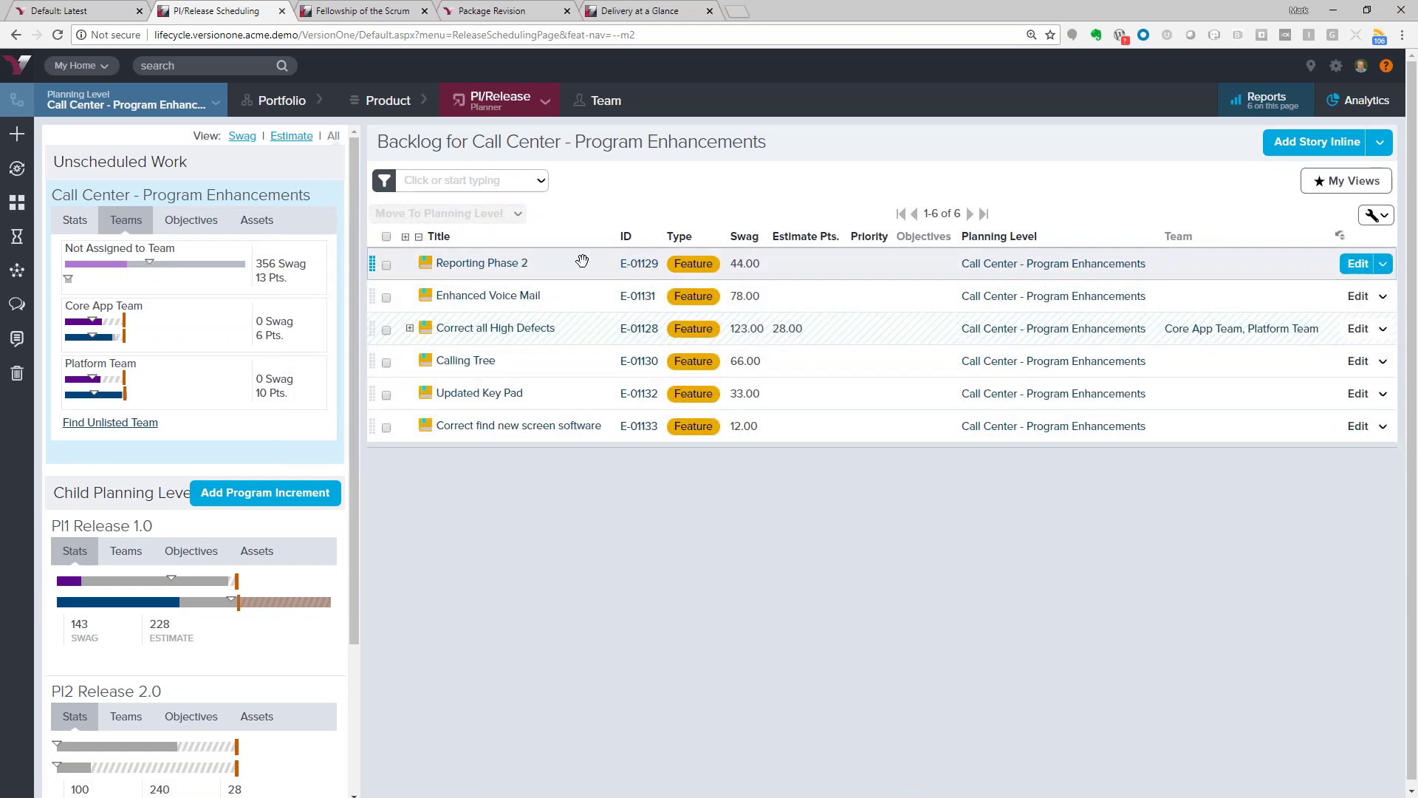
mouse_move(273, 595)
scroll(274, 591, "down", 3)
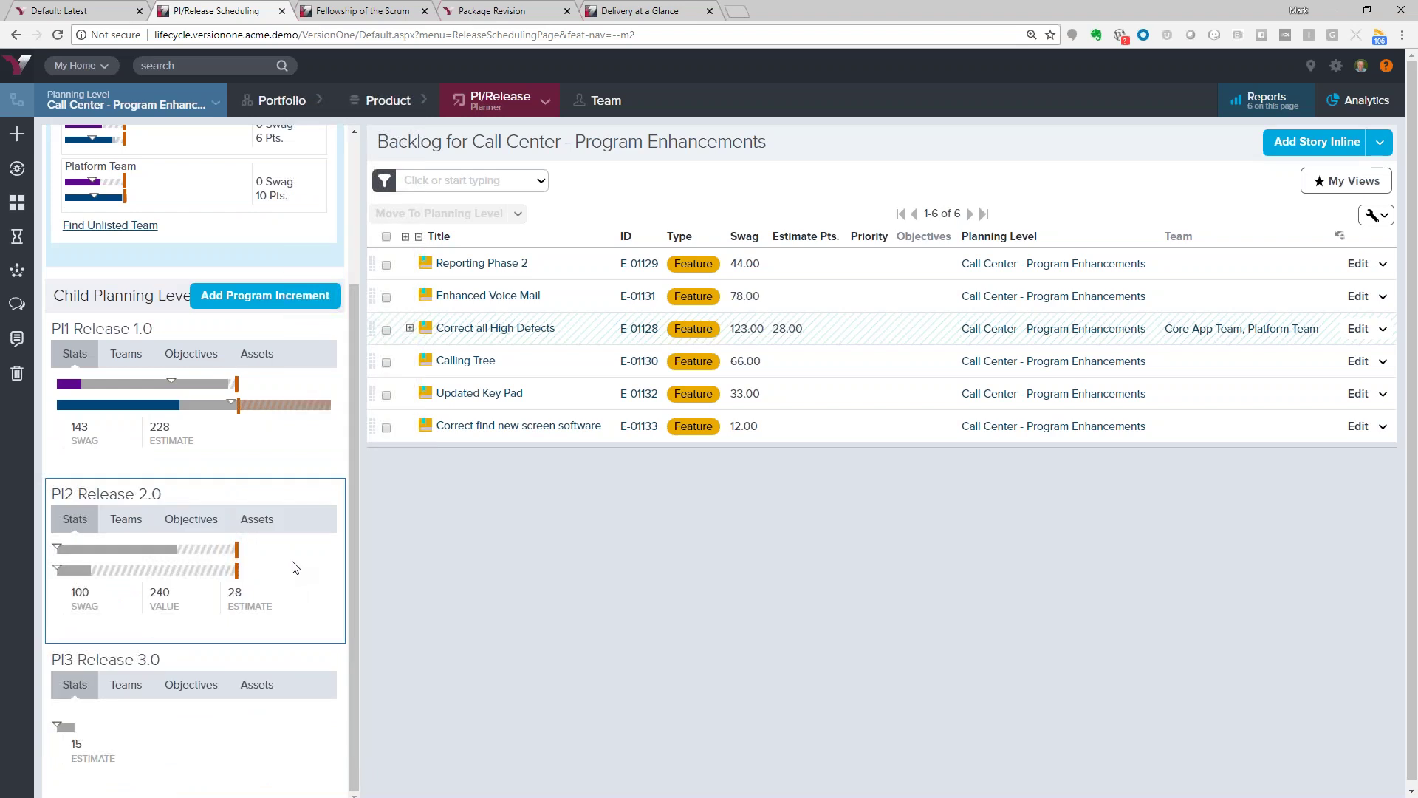
mouse_move(297, 773)
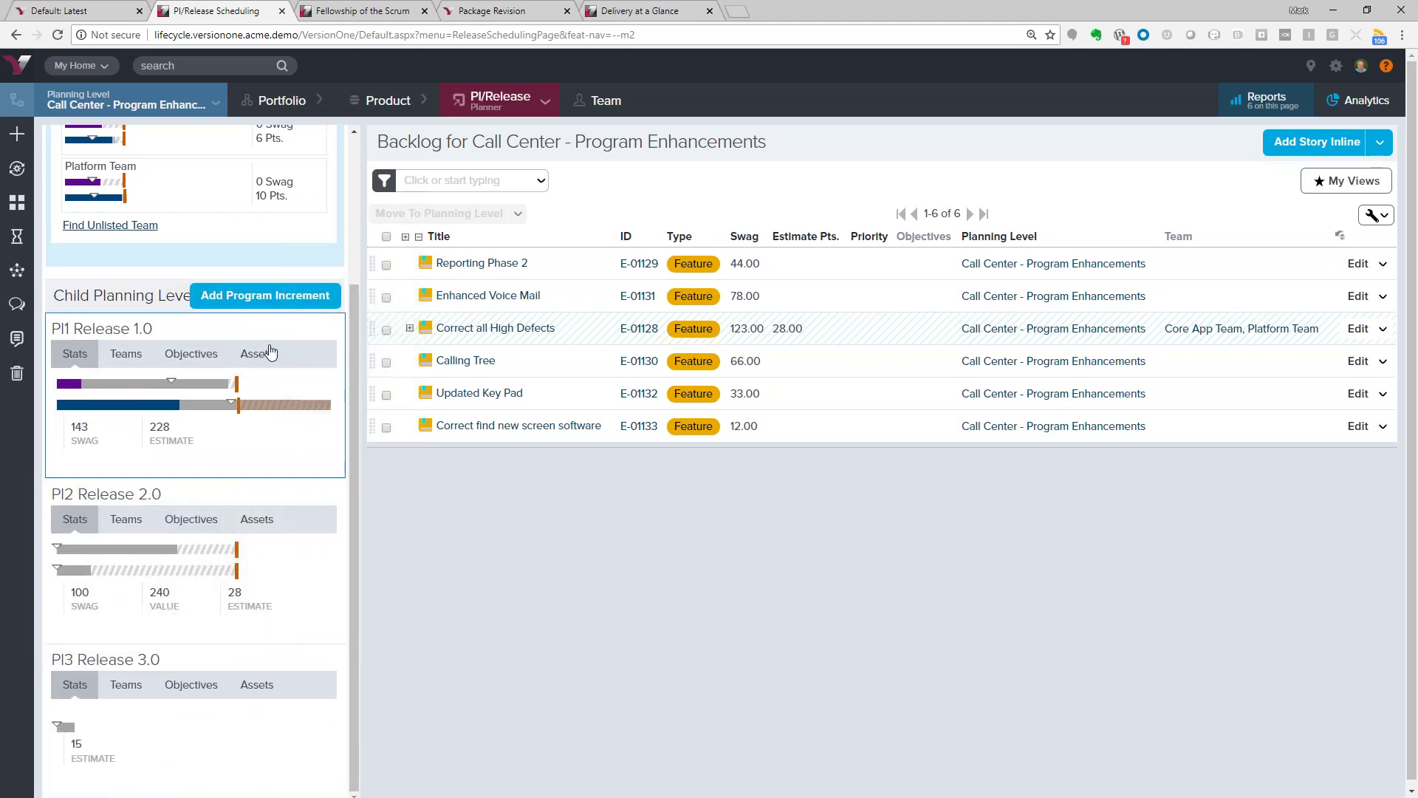
mouse_move(276, 724)
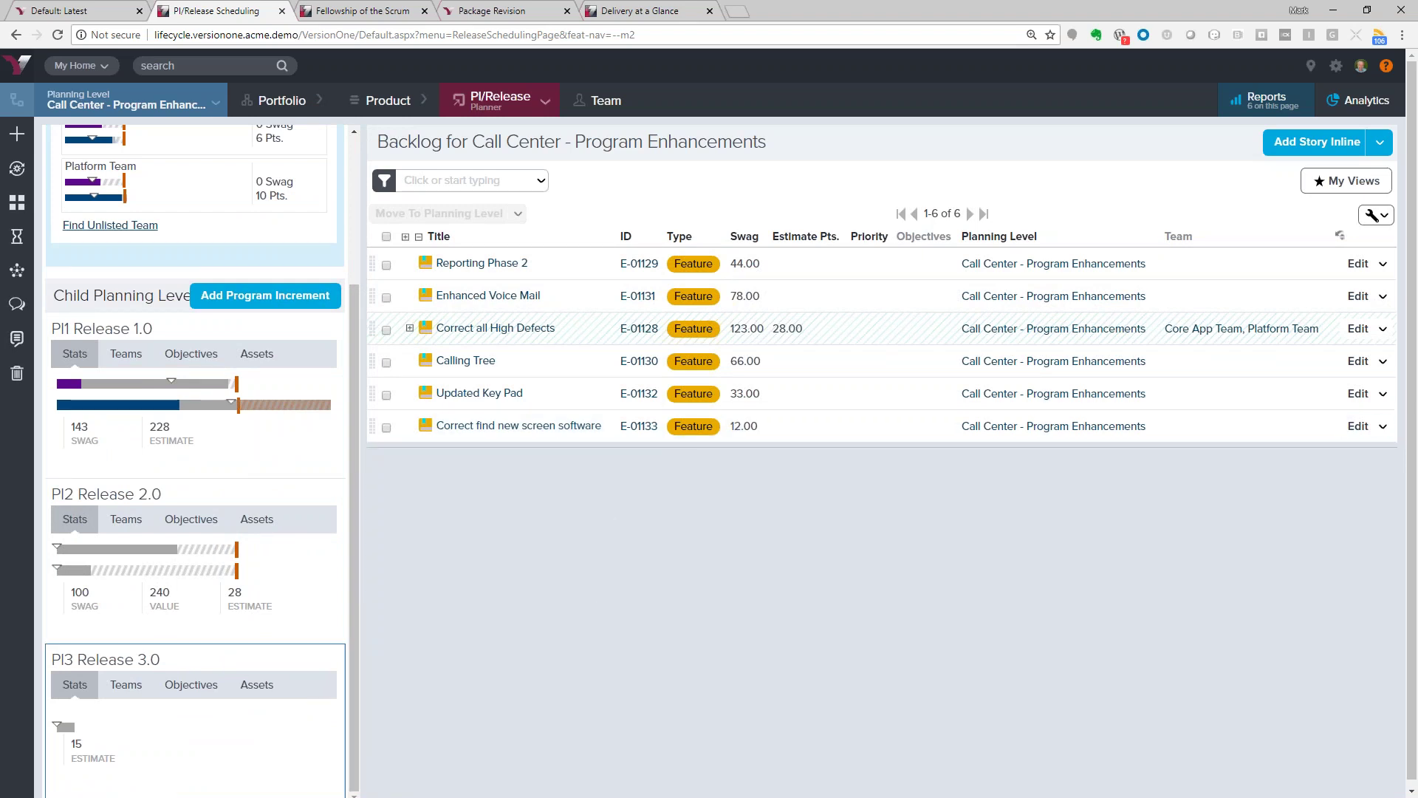
Compare PI1 Release 1.0's swag with its target, and mark the Correct find new screen software feature as a candidate for PI2 Release 2.0
mouse_move(198, 387)
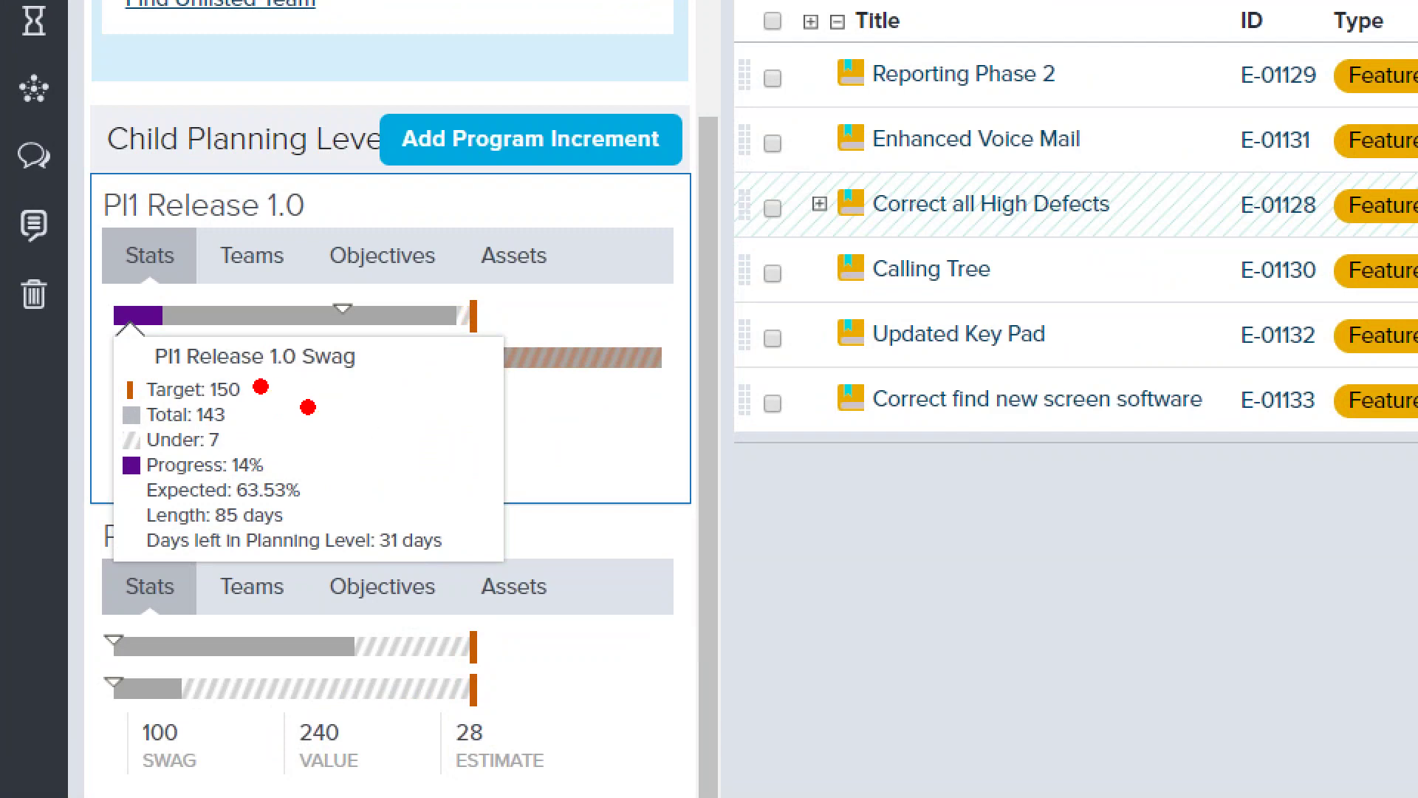
mouse_move(916, 413)
left_mouse_down()
mouse_move(914, 491)
mouse_move(602, 449)
mouse_move(624, 495)
mouse_move(603, 447)
mouse_move(661, 432)
left_mouse_up()
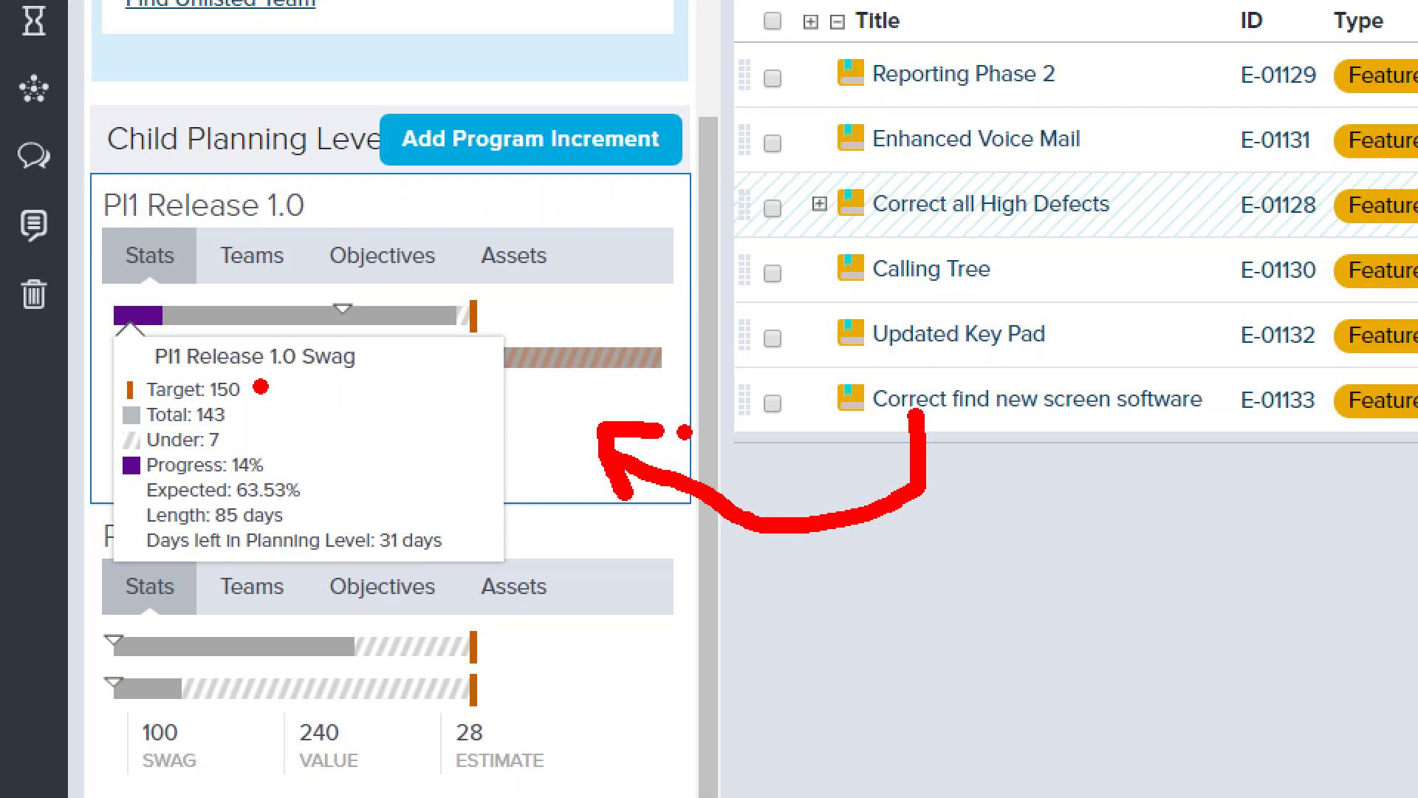
key("ctrl+z")
mouse_move(998, 428)
left_mouse_down()
mouse_move(1002, 551)
mouse_move(668, 703)
mouse_move(593, 671)
mouse_move(636, 728)
left_mouse_up()
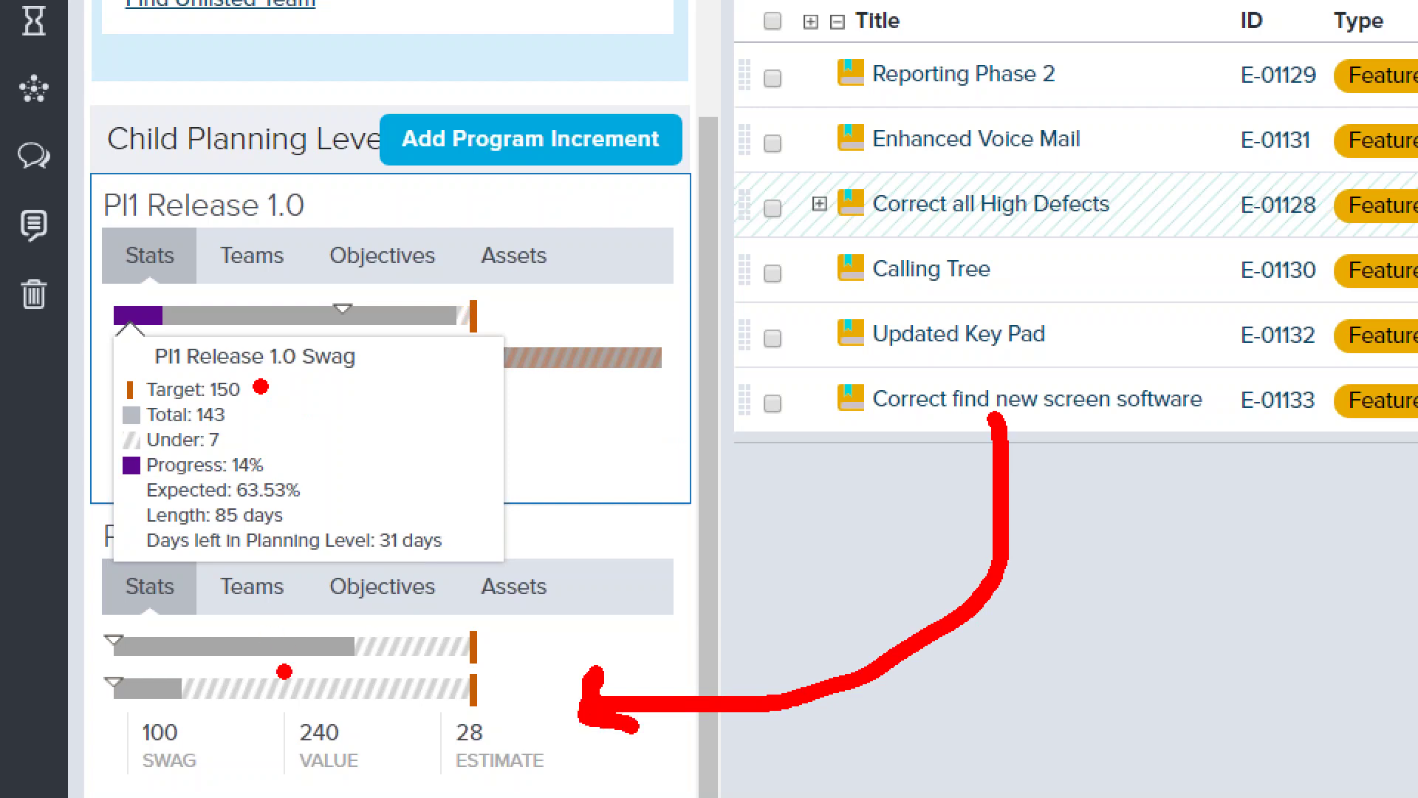
left_click_drag(339, 667, 480, 663)
left_click(500, 795)
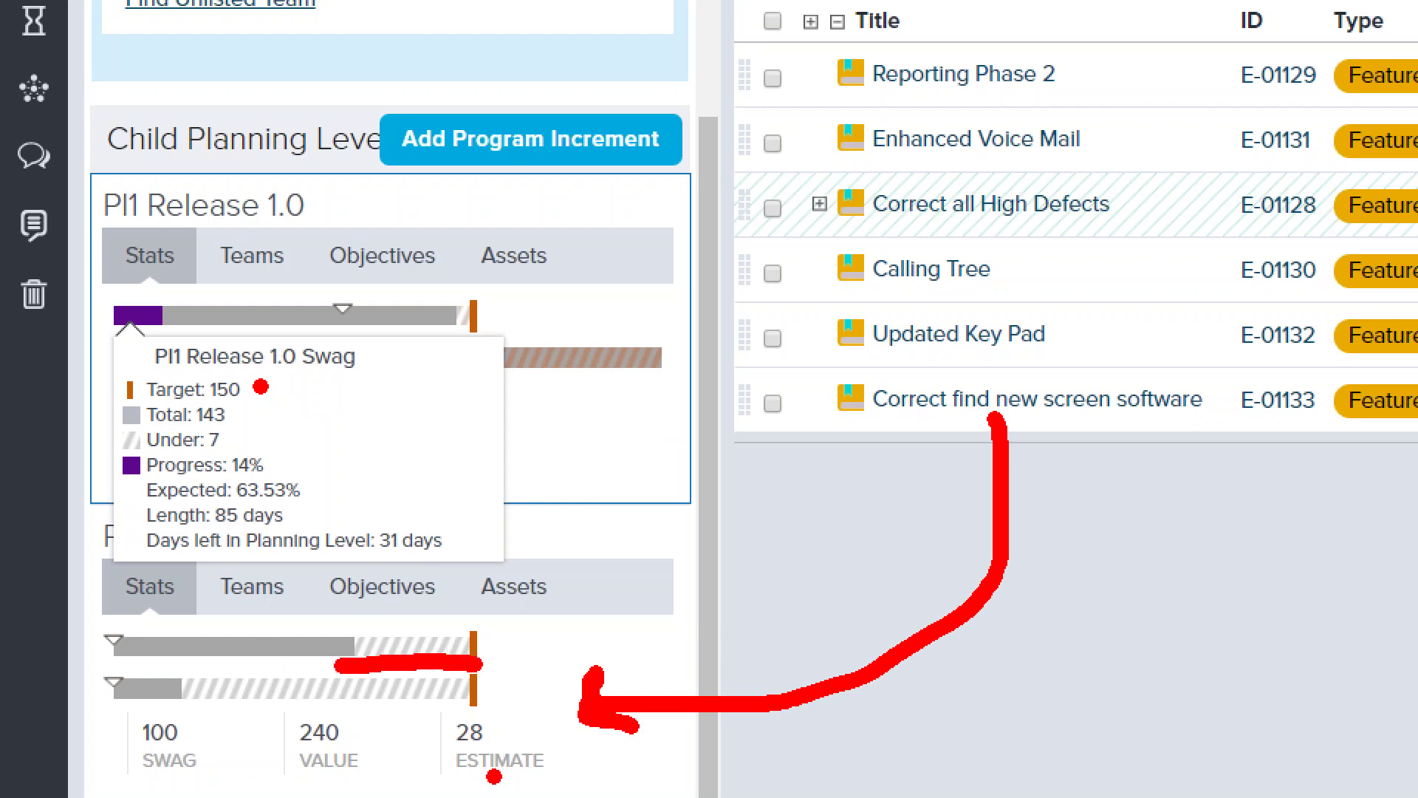
key("Escape")
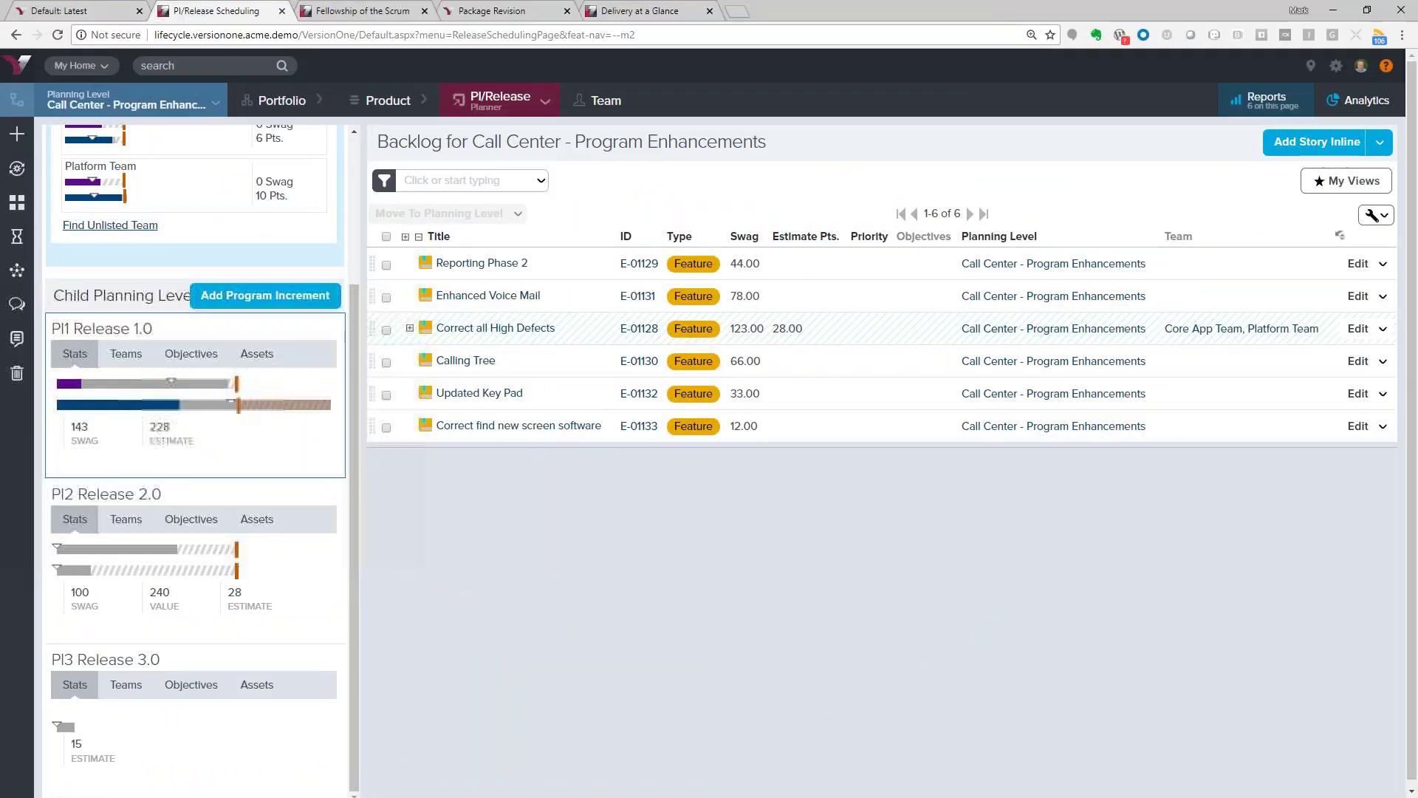
Inspect PI1 Release 1.0's estimate details, marking the target, total and overage values on a magnified view
mouse_move(289, 419)
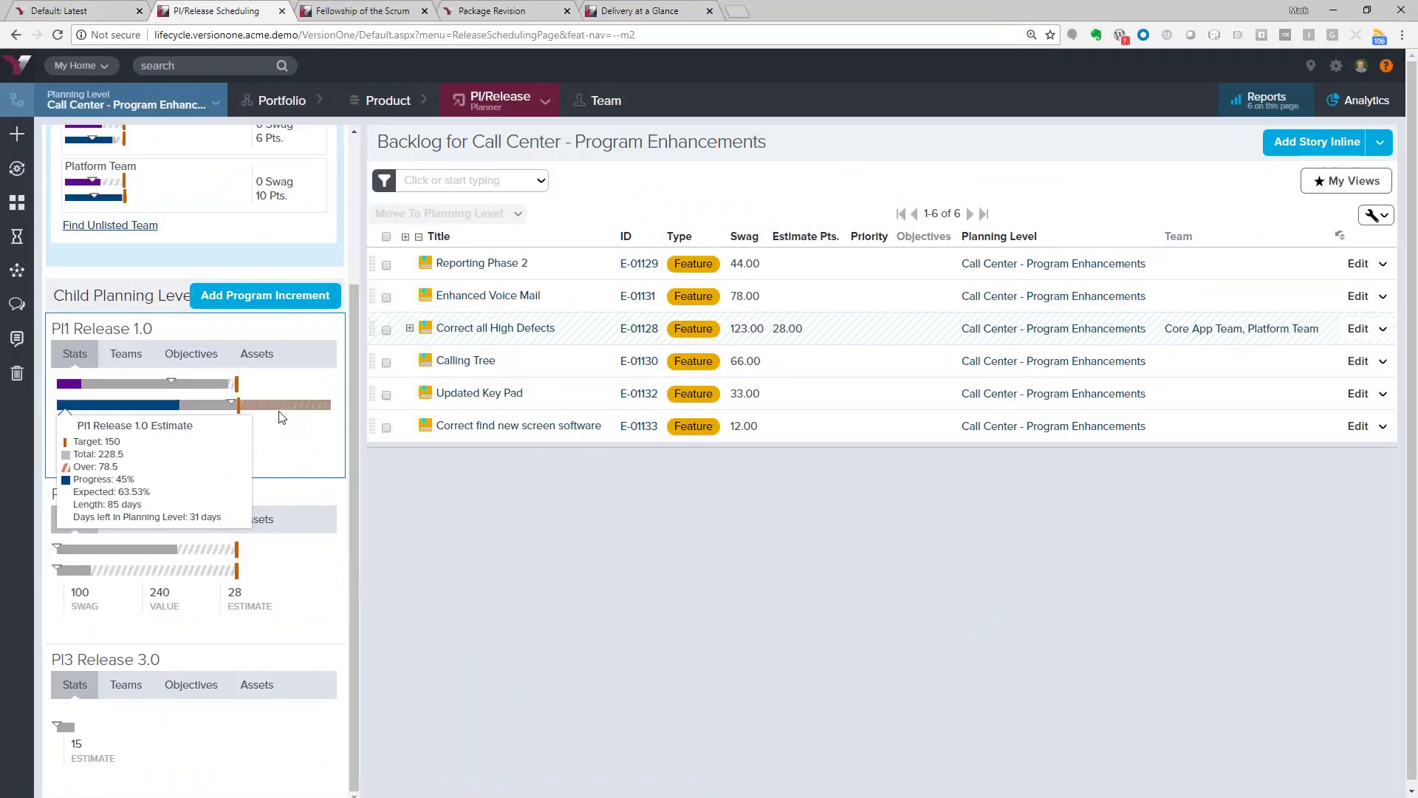
key("ctrl+1")
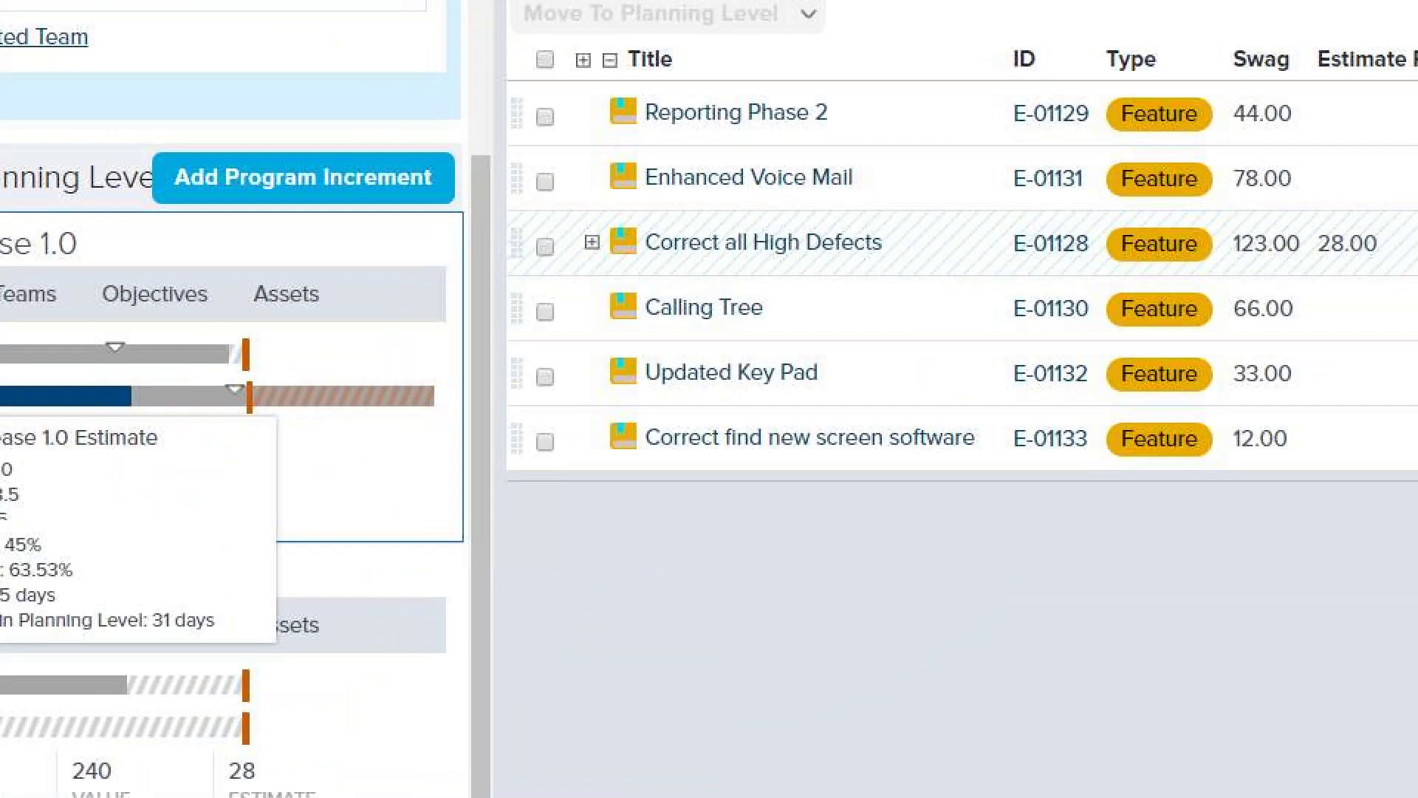
left_click(177, 572)
left_click(232, 306)
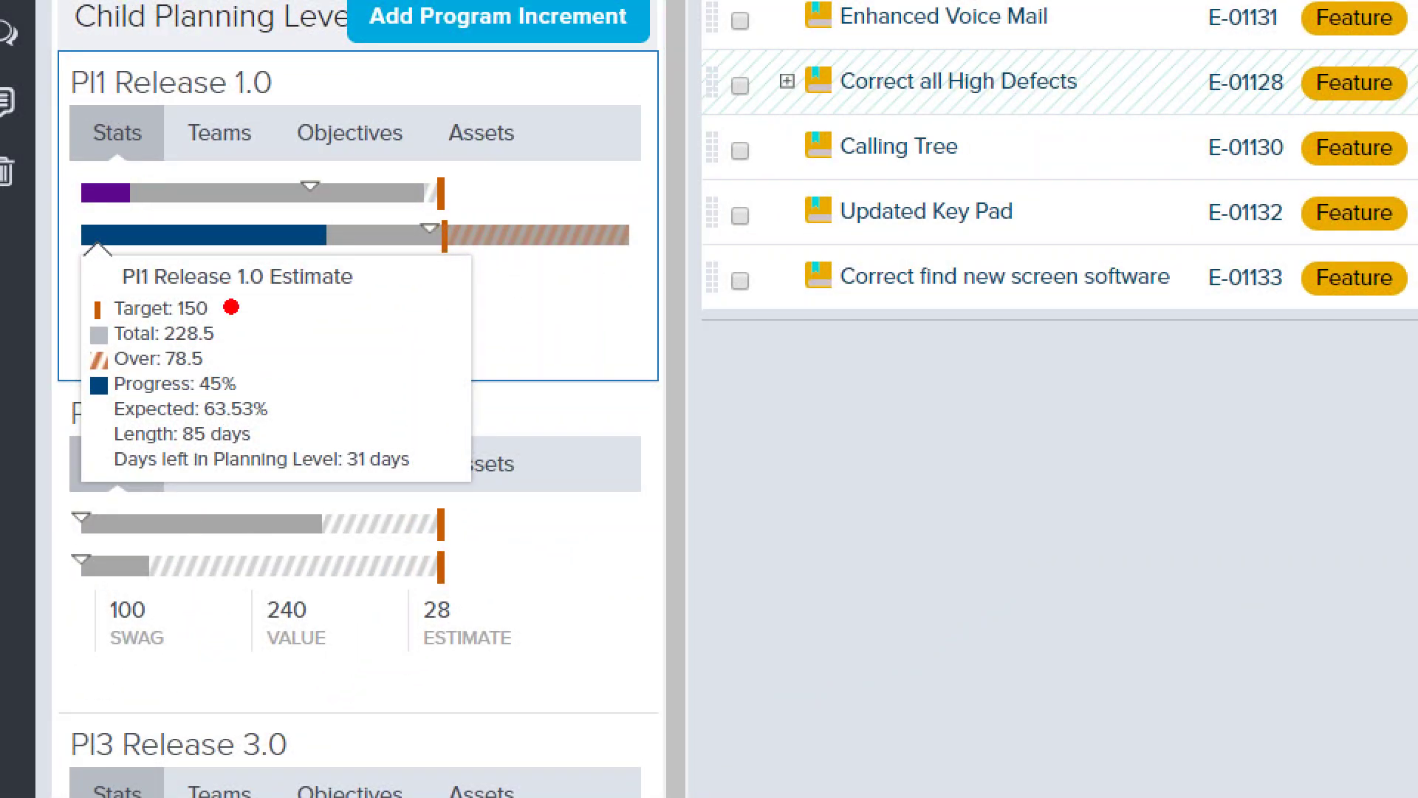
left_click(238, 335)
left_click(230, 359)
key("Escape")
mouse_move(74, 569)
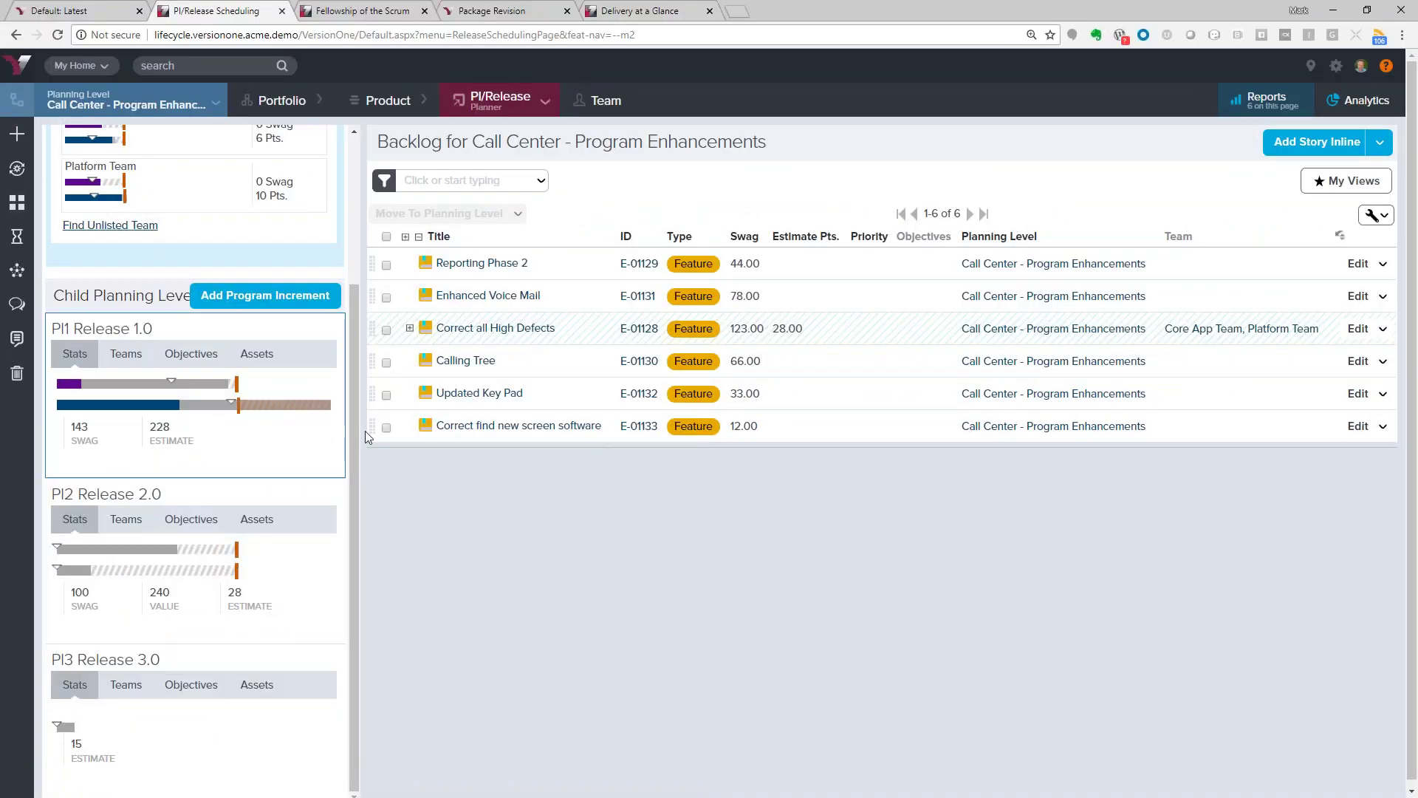
Break PI1 Release 1.0 down by team and list the Core App Team's backlog for that release
left_click_drag(372, 426, 600, 397)
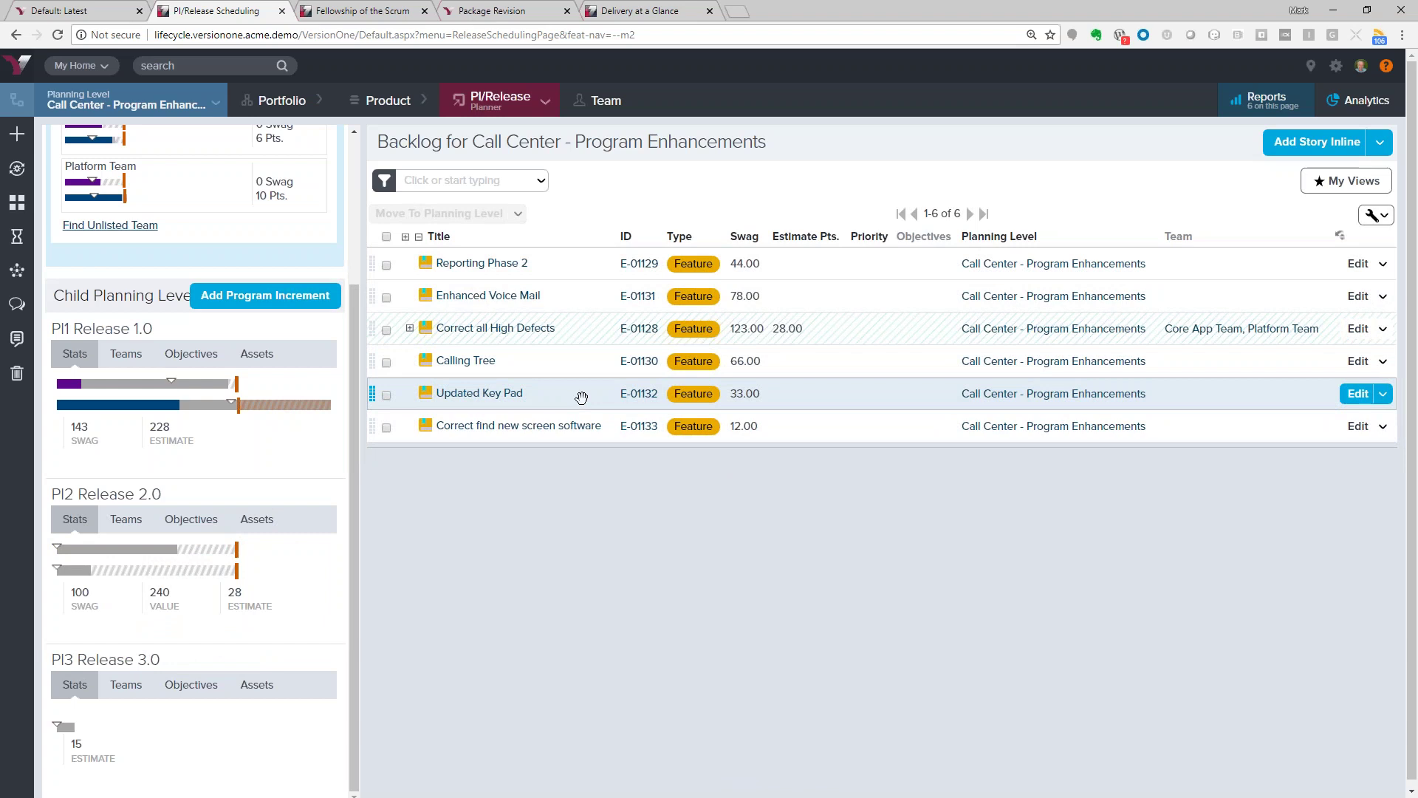
left_click(125, 356)
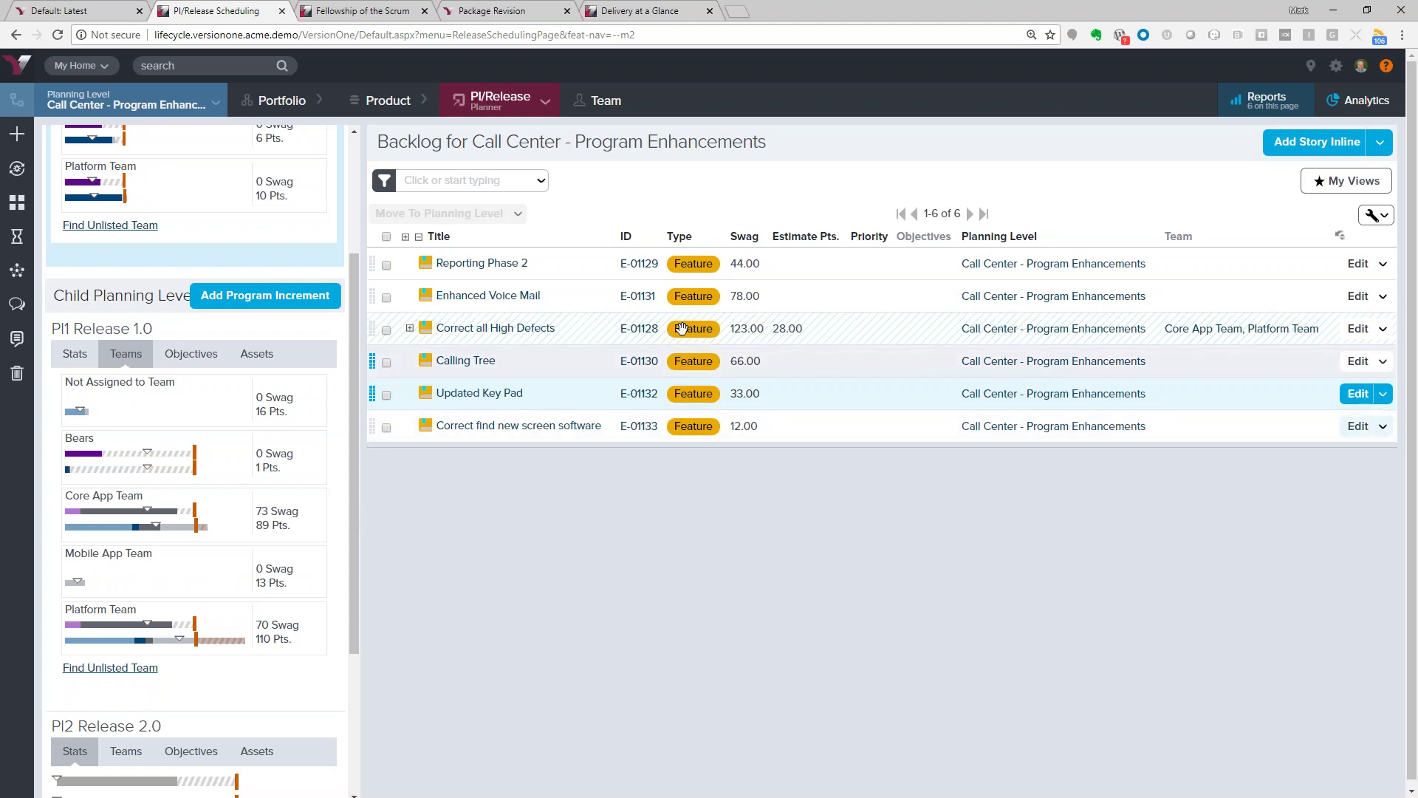
mouse_move(230, 525)
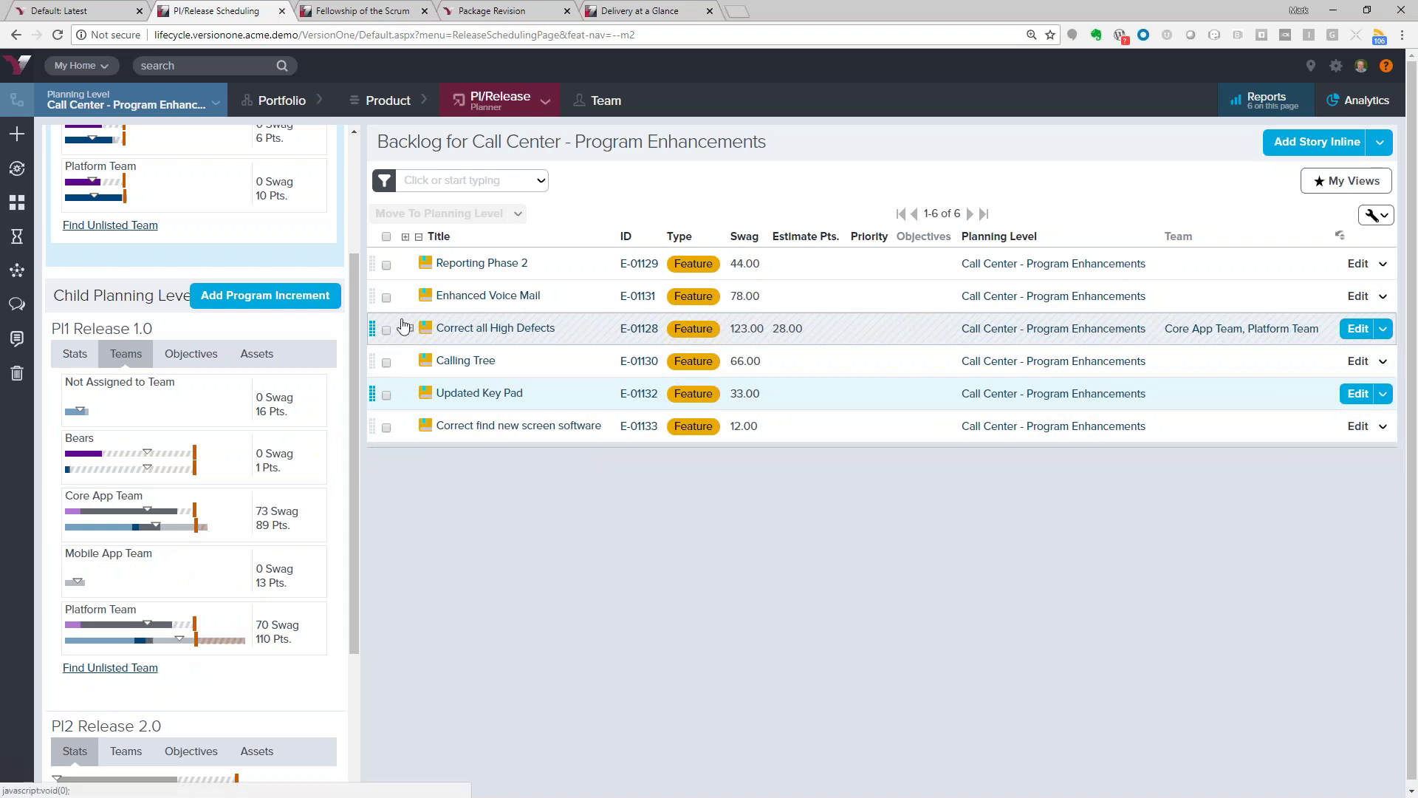
left_click(233, 510)
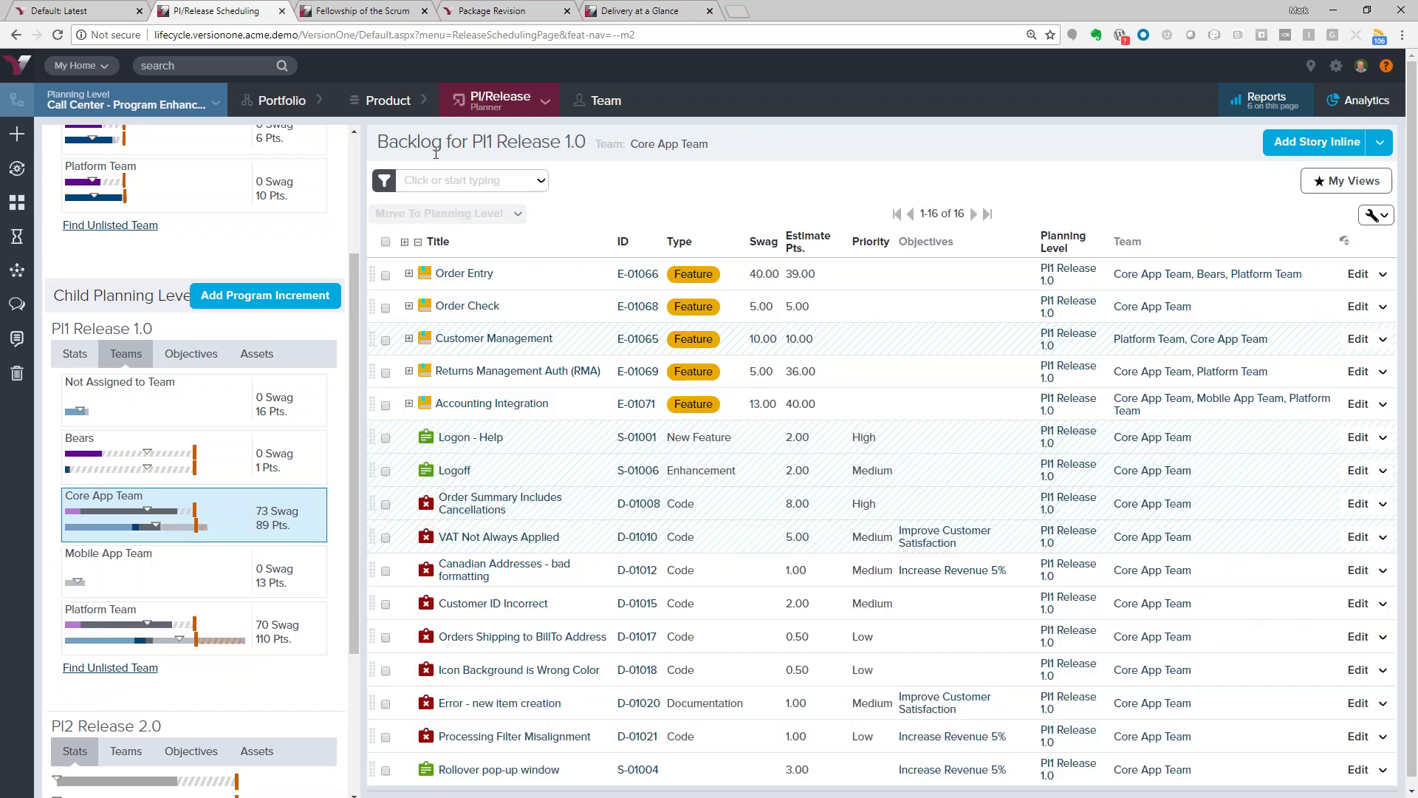
Examine the backlog heading and the teams assigned to Order Entry, circling both with temporary screen annotations
mouse_move(464, 106)
left_mouse_down()
mouse_move(346, 112)
mouse_move(424, 184)
mouse_move(752, 176)
mouse_move(720, 127)
mouse_move(442, 109)
left_mouse_up()
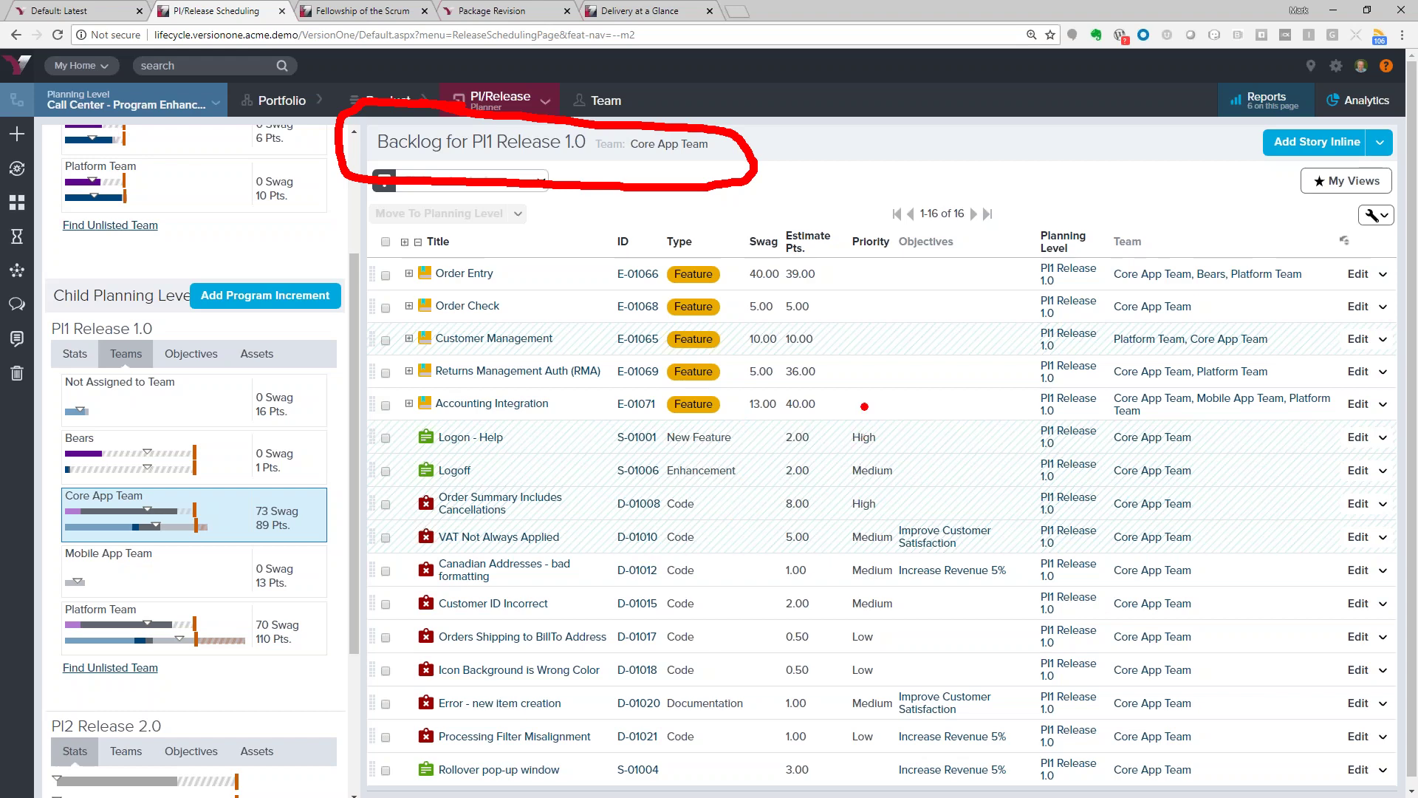
mouse_move(1171, 259)
left_mouse_down()
mouse_move(1112, 254)
mouse_move(1097, 292)
mouse_move(1166, 297)
mouse_move(1188, 260)
mouse_move(1171, 249)
left_mouse_up()
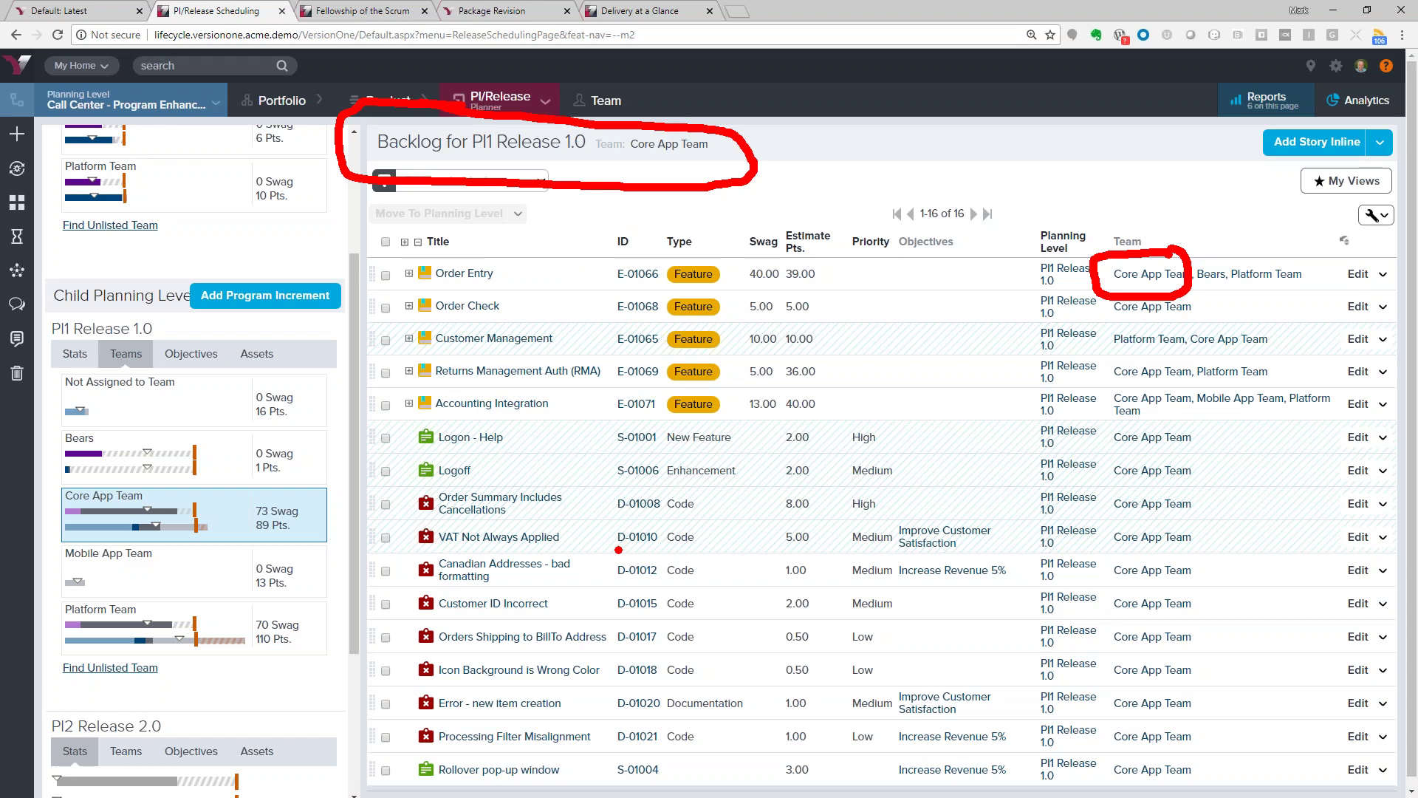
key("Escape")
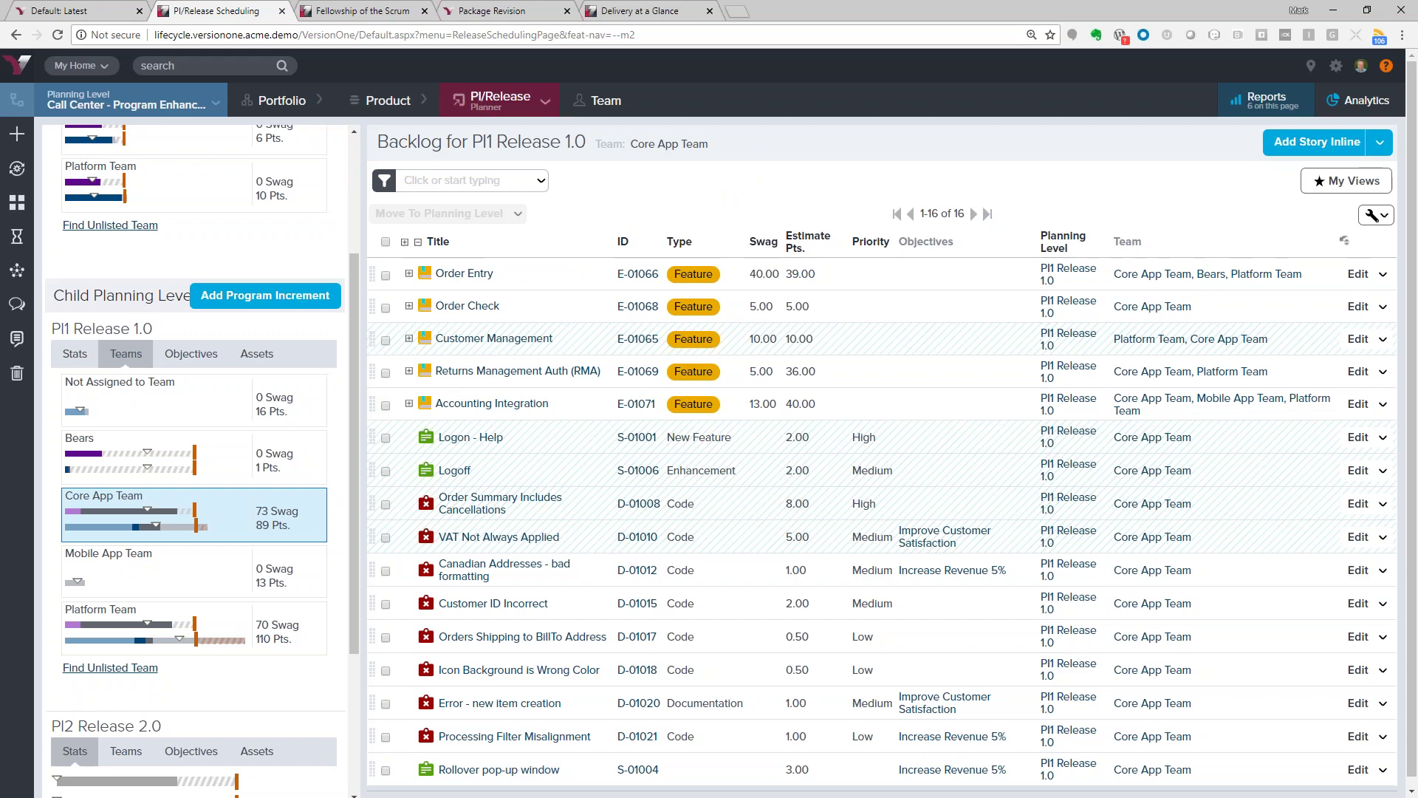
Show PI1 Release 1.0's objectives and link the Orders Shipping to BillTo Address defect to the Core App Team objective Improve Customer Satisfaction
left_click(193, 355)
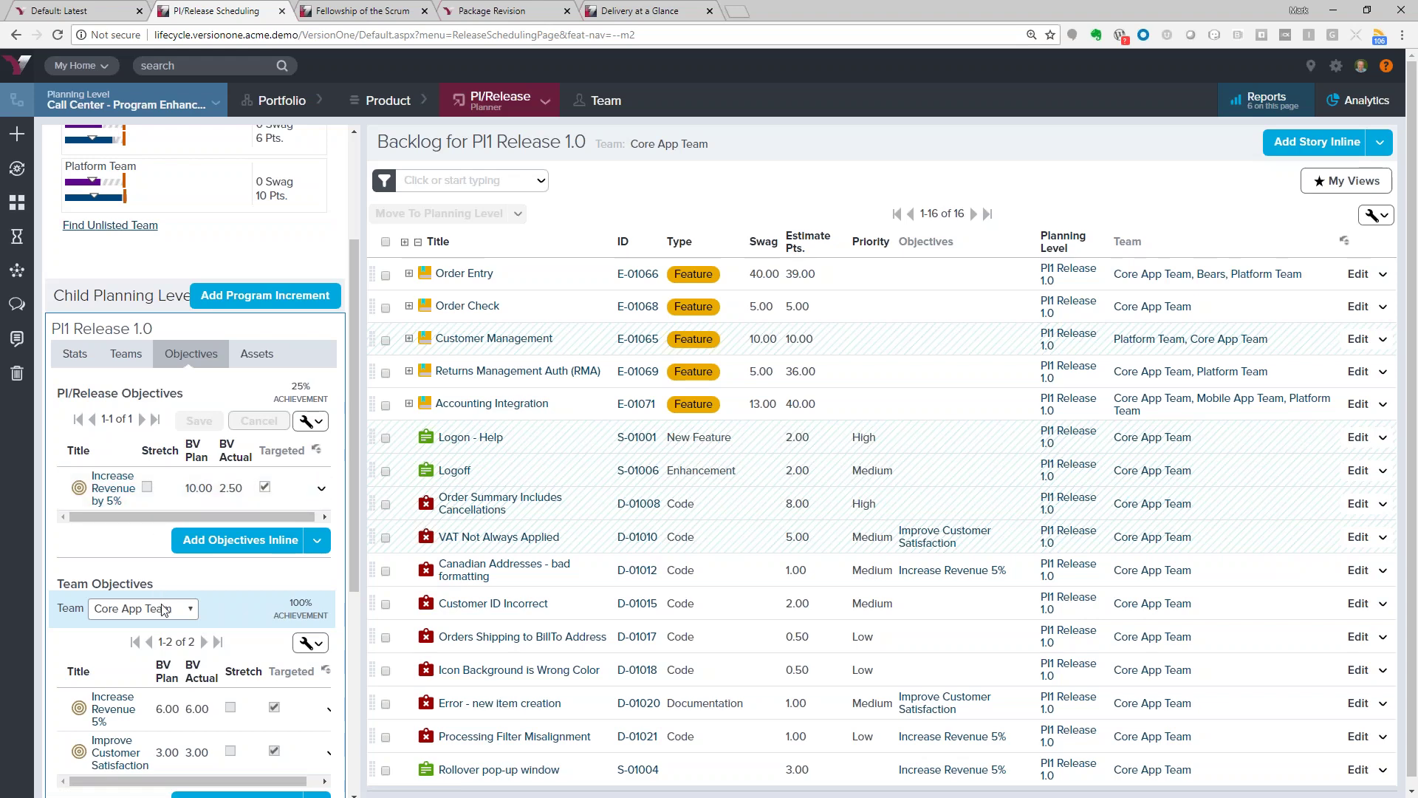
scroll(168, 613, "down", 5)
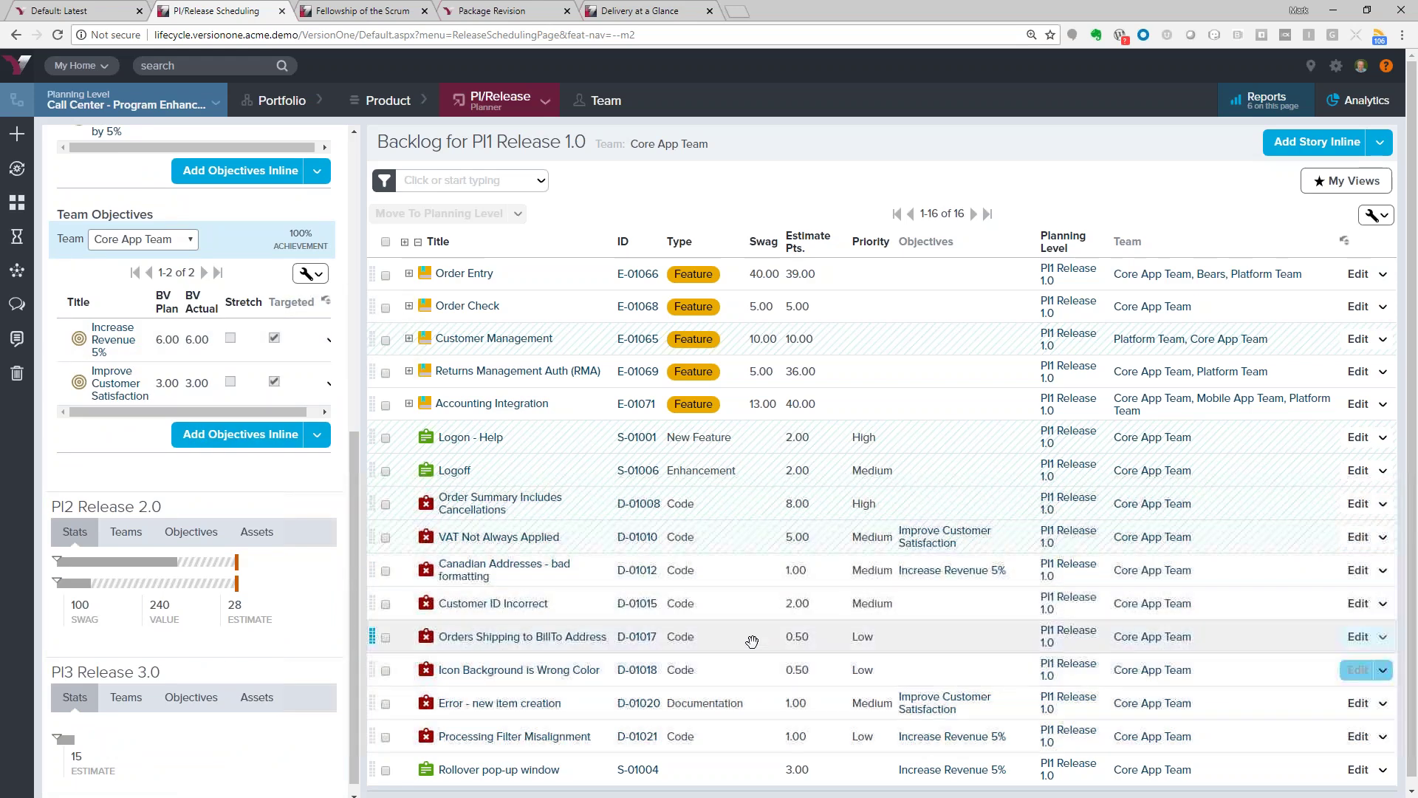
left_click_drag(741, 636, 155, 389)
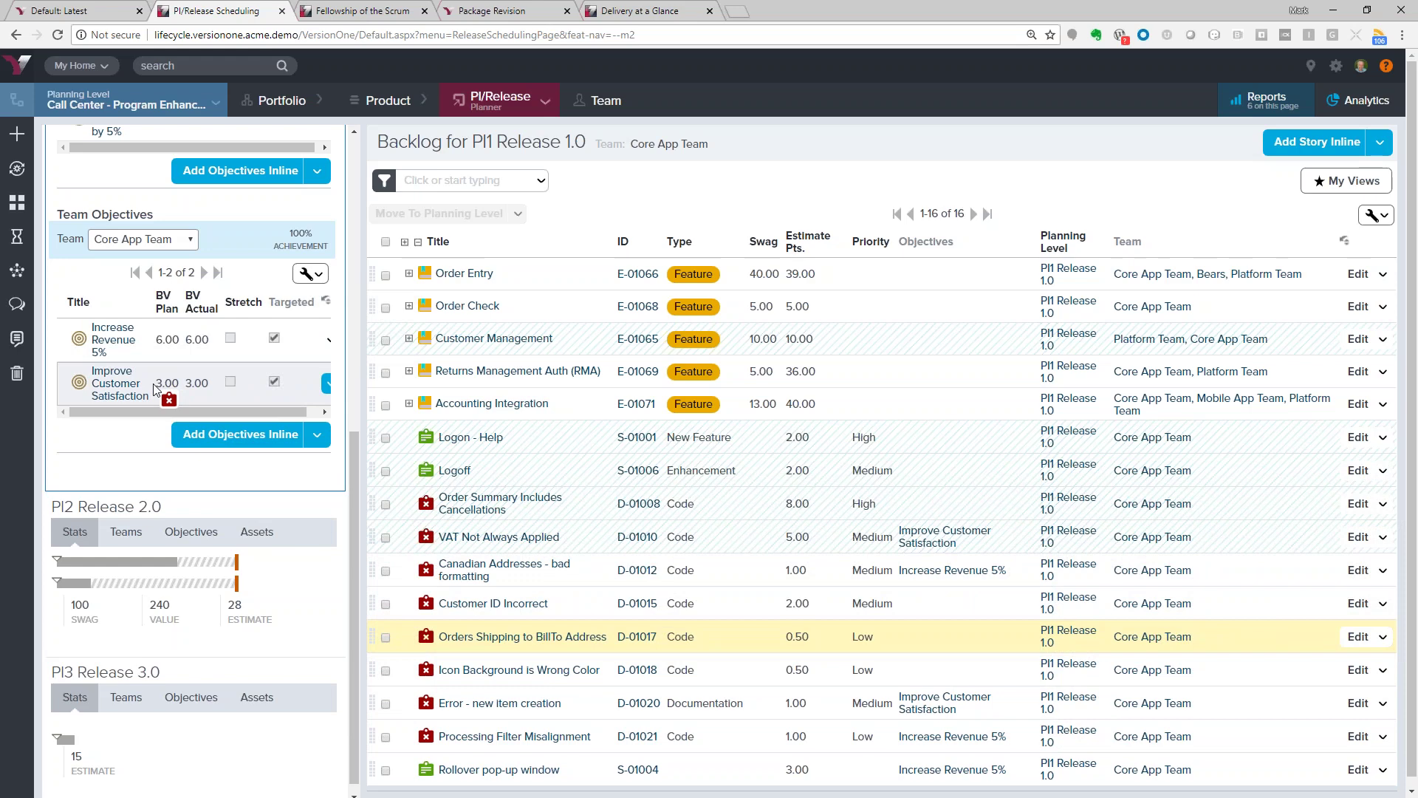
left_click_drag(155, 389, 154, 390)
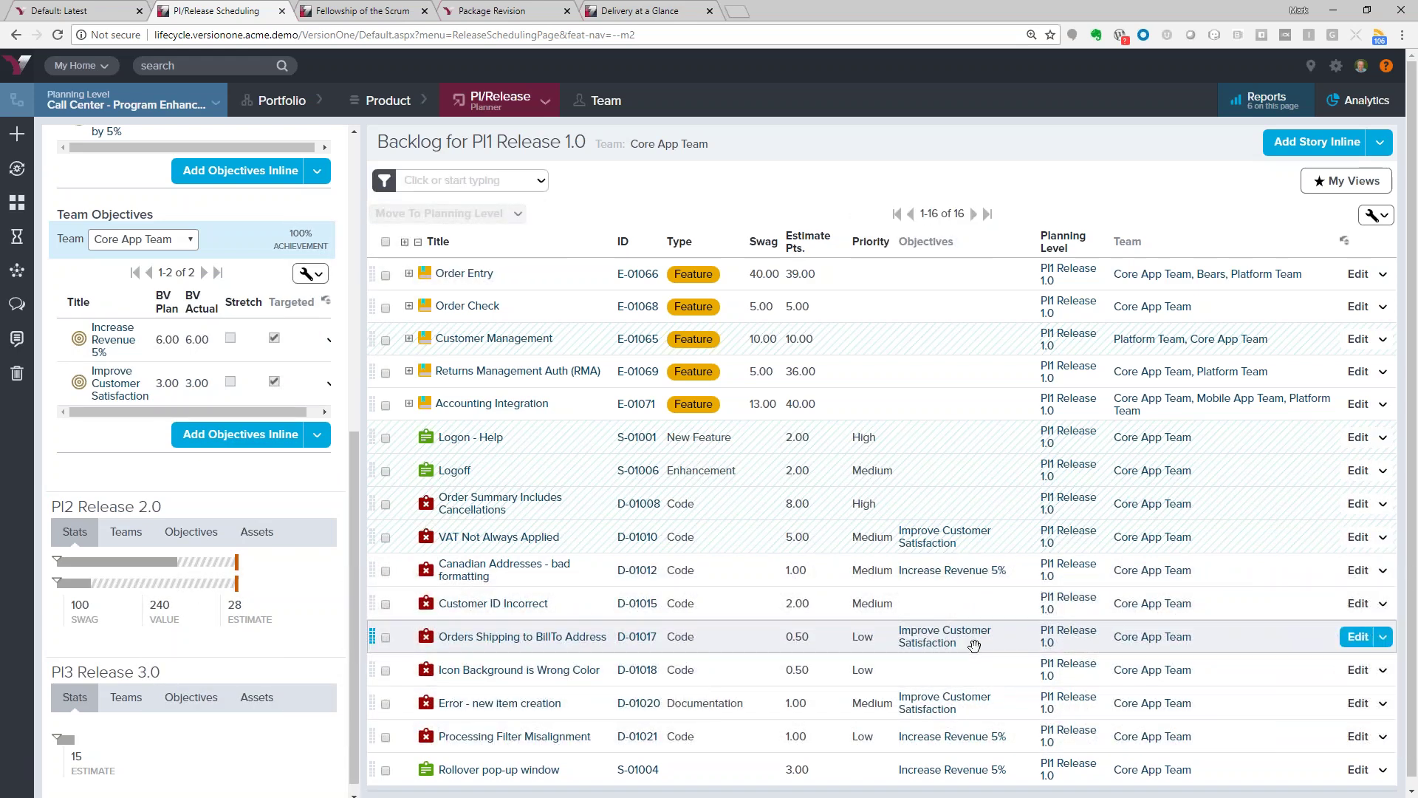
Check the objective and team of the Orders Shipping to BillTo Address defect, marking them with temporary screen annotations
key("ctrl+2")
mouse_move(992, 601)
left_mouse_down()
mouse_move(883, 603)
mouse_move(879, 667)
mouse_move(1034, 672)
mouse_move(1027, 618)
mouse_move(990, 599)
left_mouse_up()
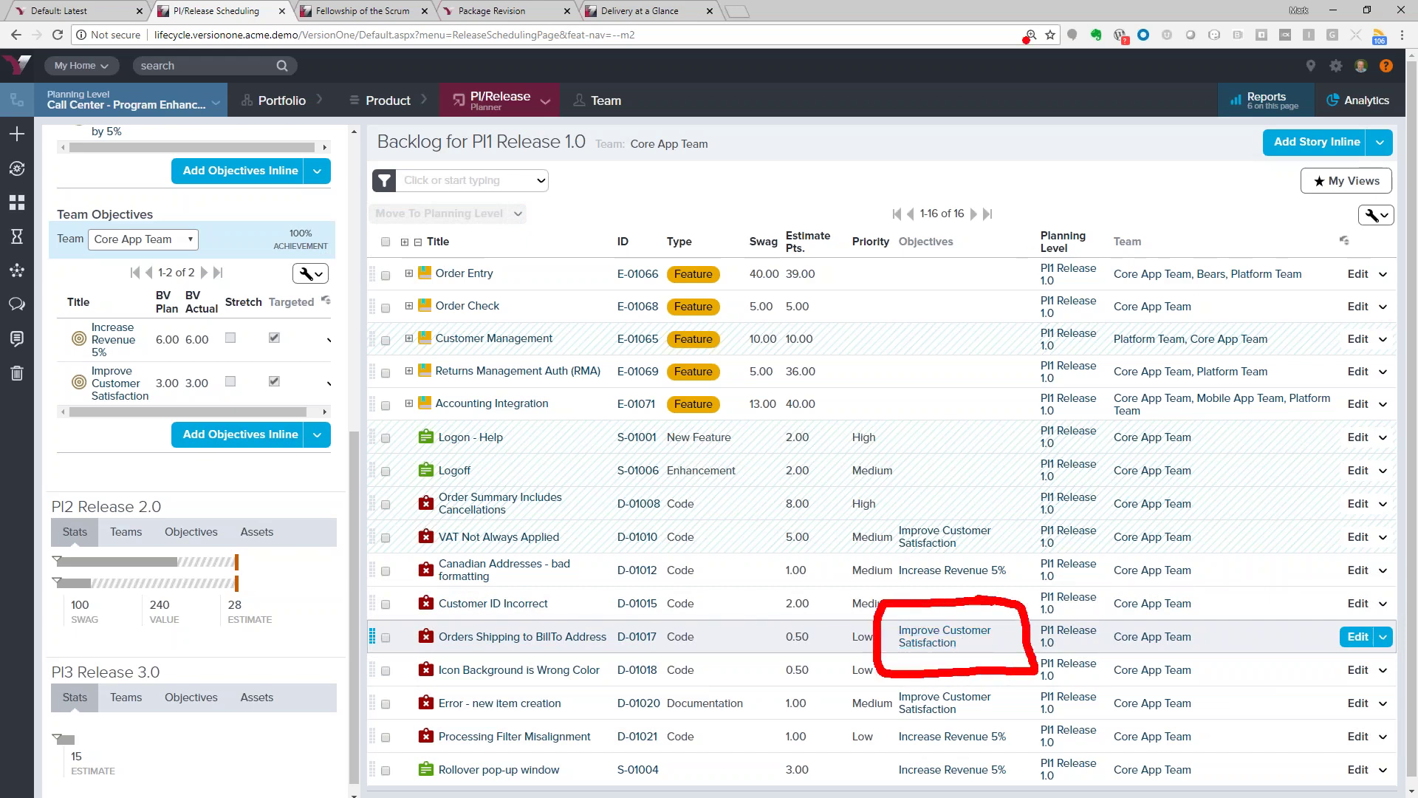
left_click_drag(892, 256, 981, 255)
left_click_drag(1117, 654, 1205, 651)
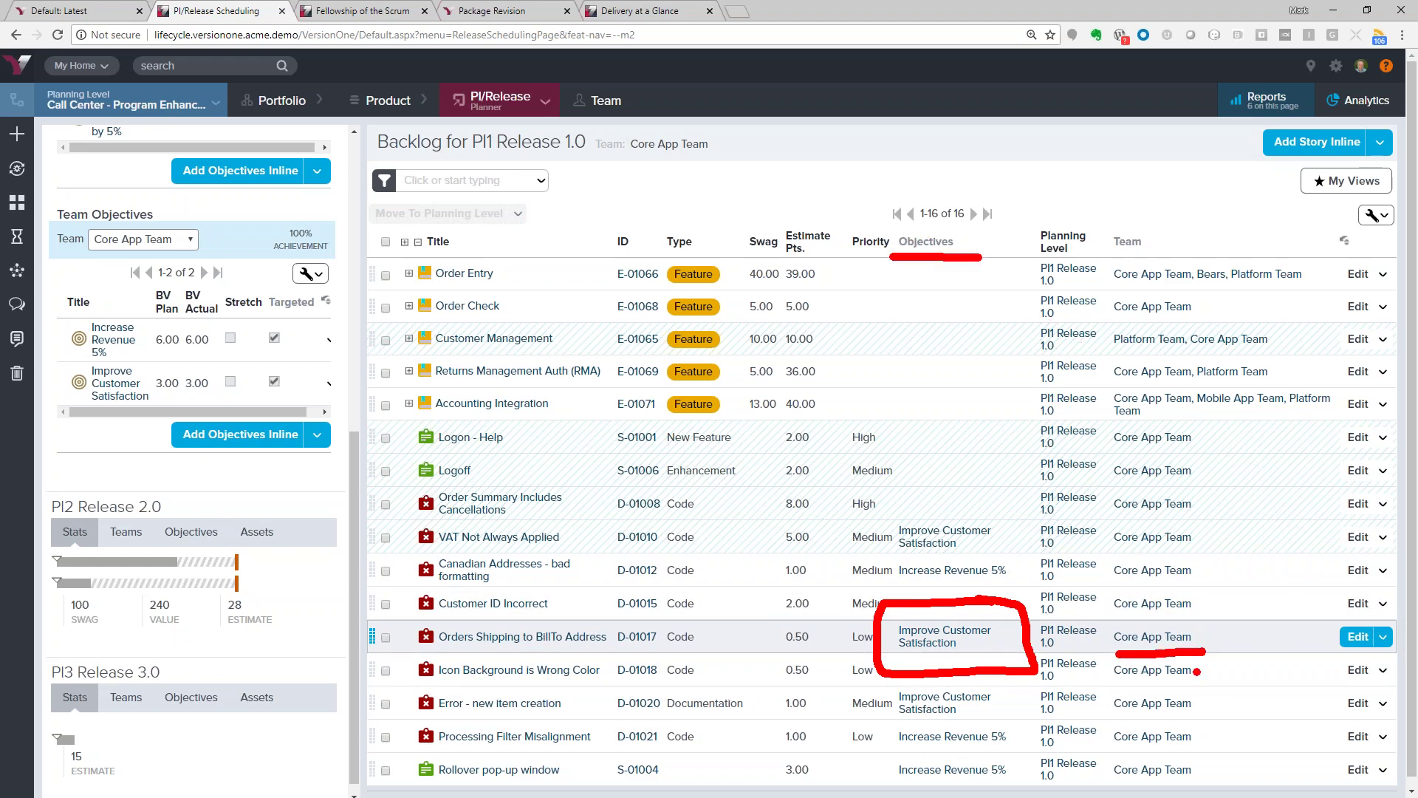
key("Escape")
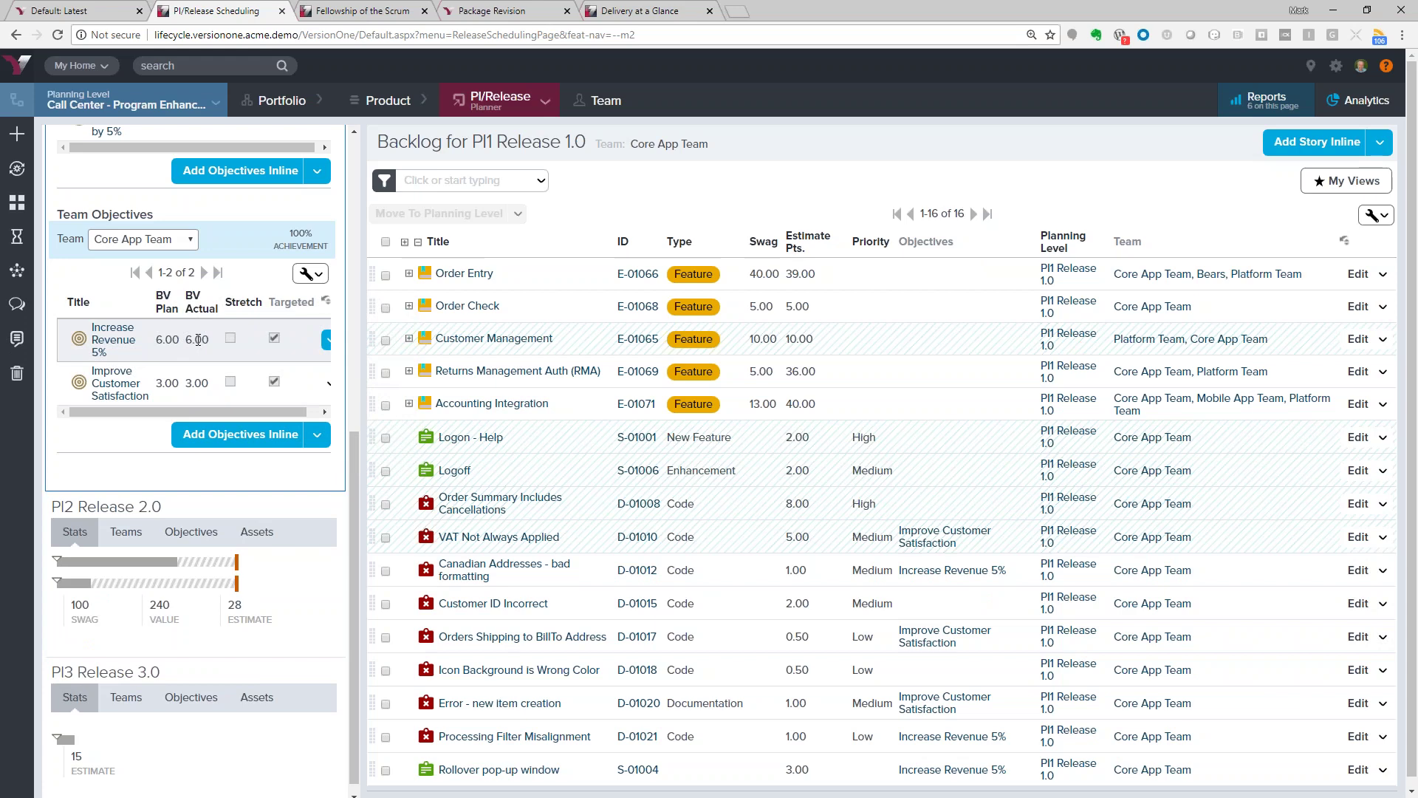
Run the Program Predictability report for all teams with the start date 06/24/2018
scroll(198, 336, "up", 8)
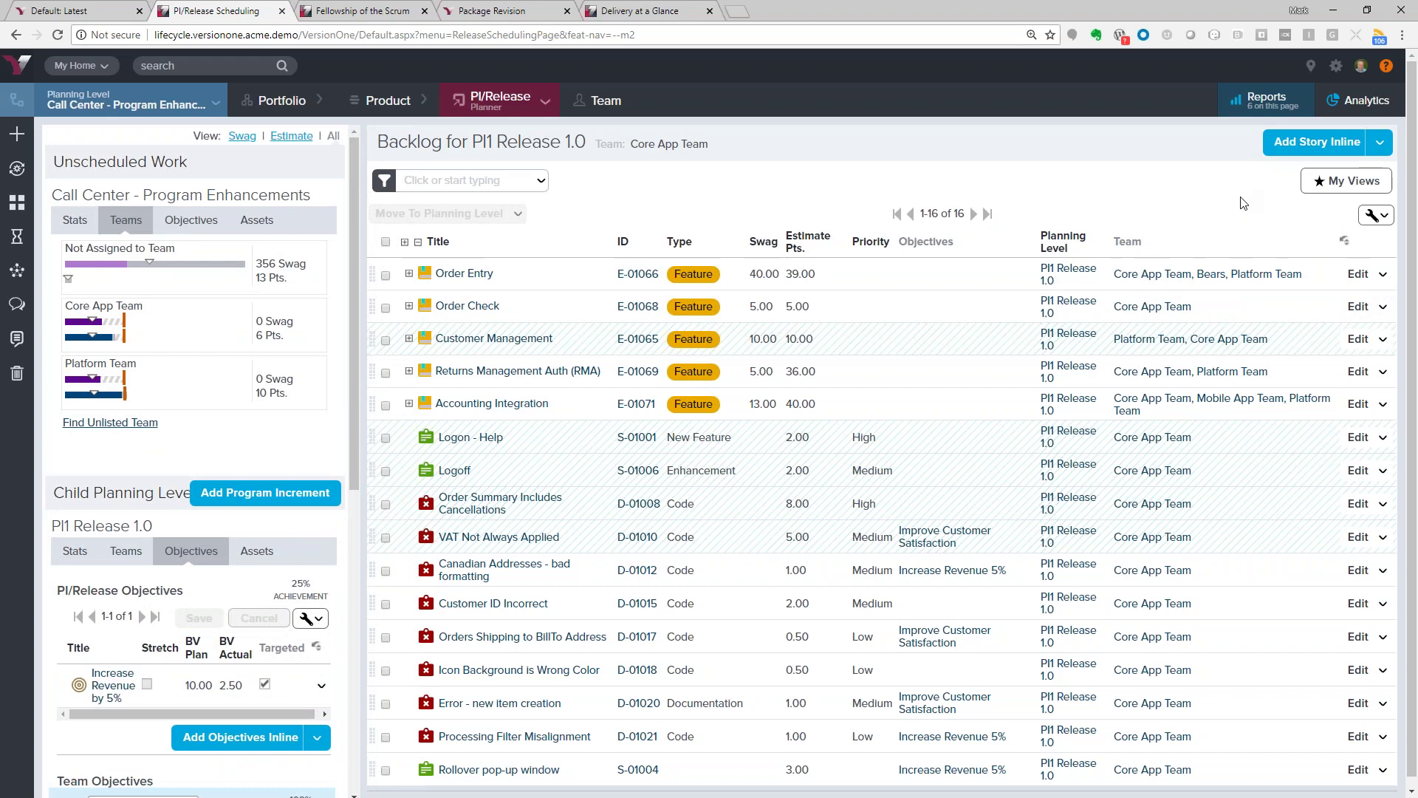
left_click(1261, 111)
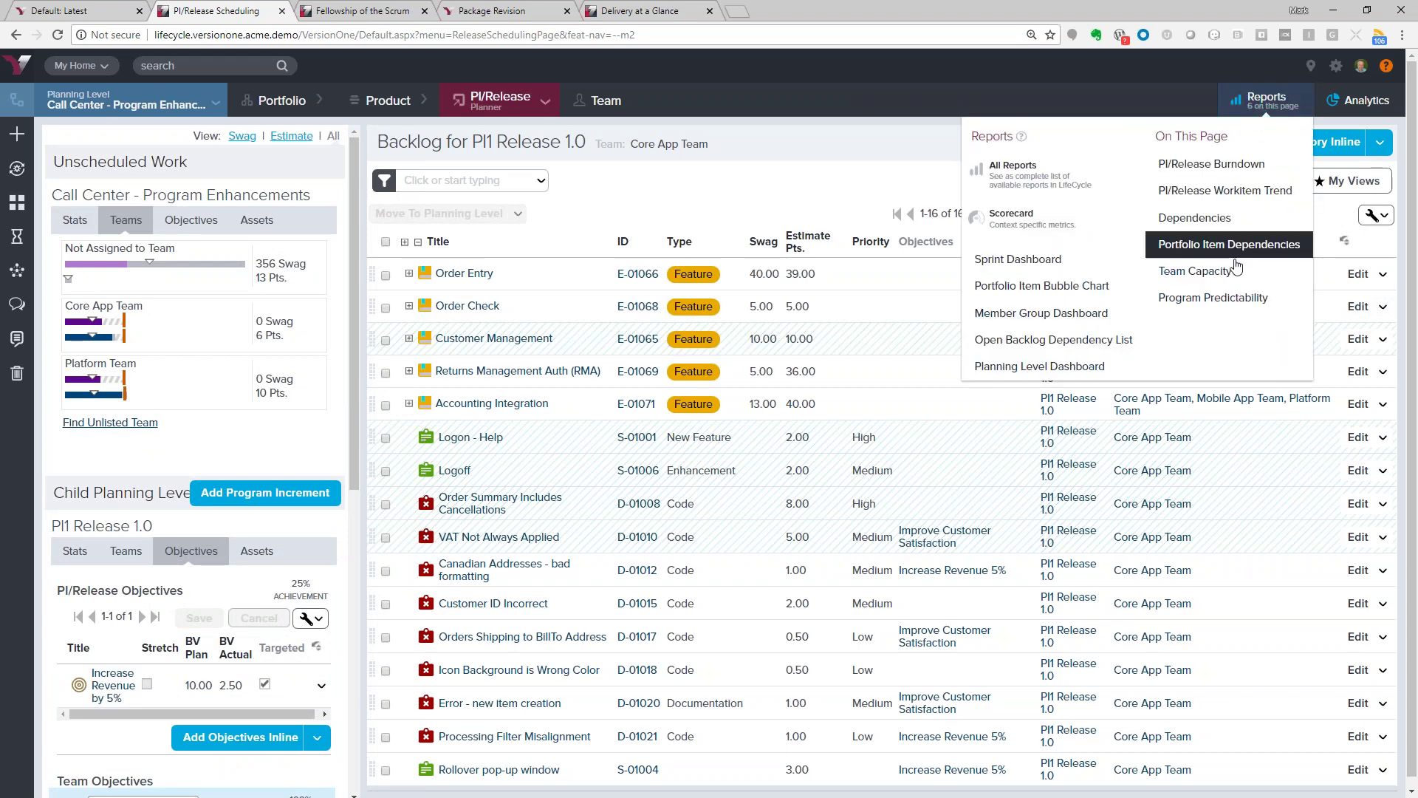
left_click(1234, 303)
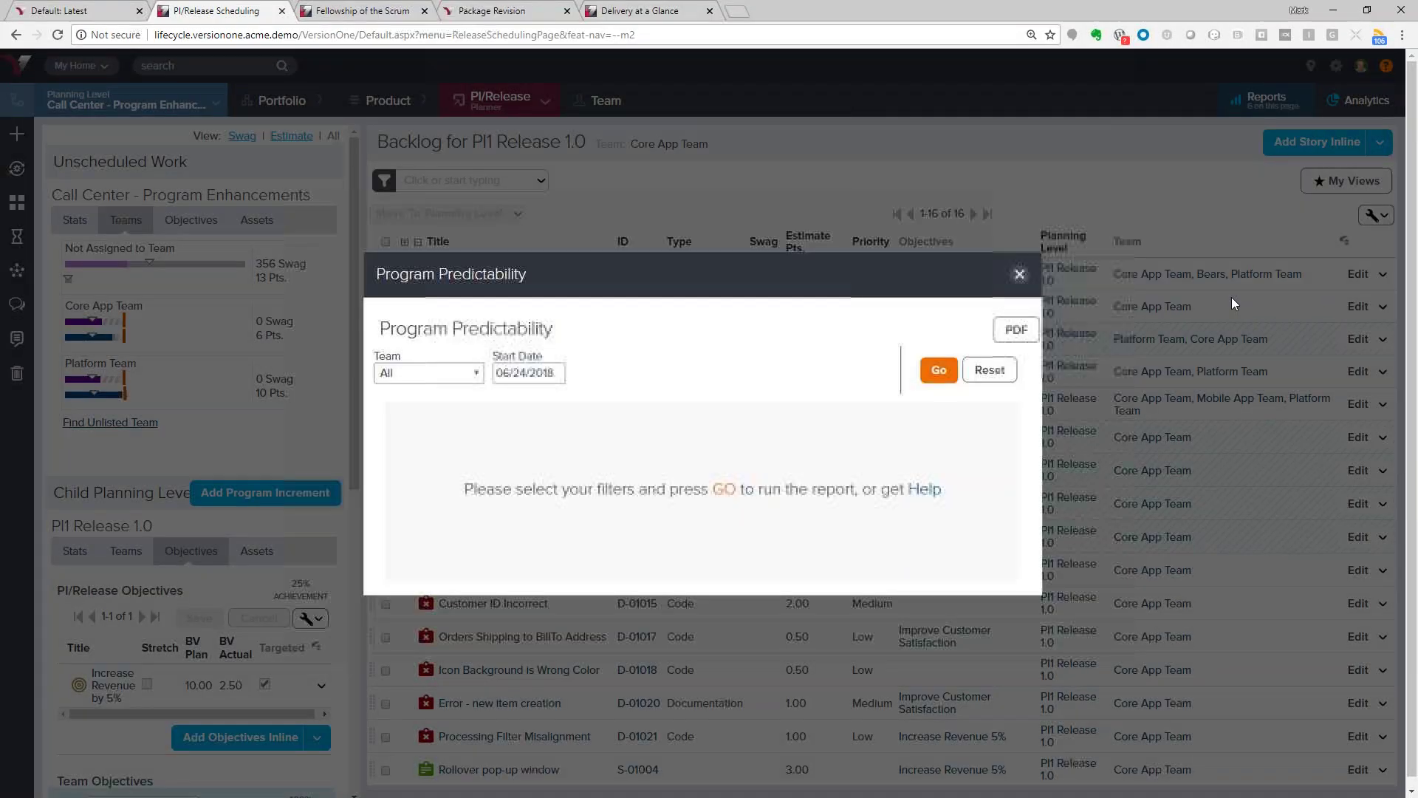
left_click(939, 338)
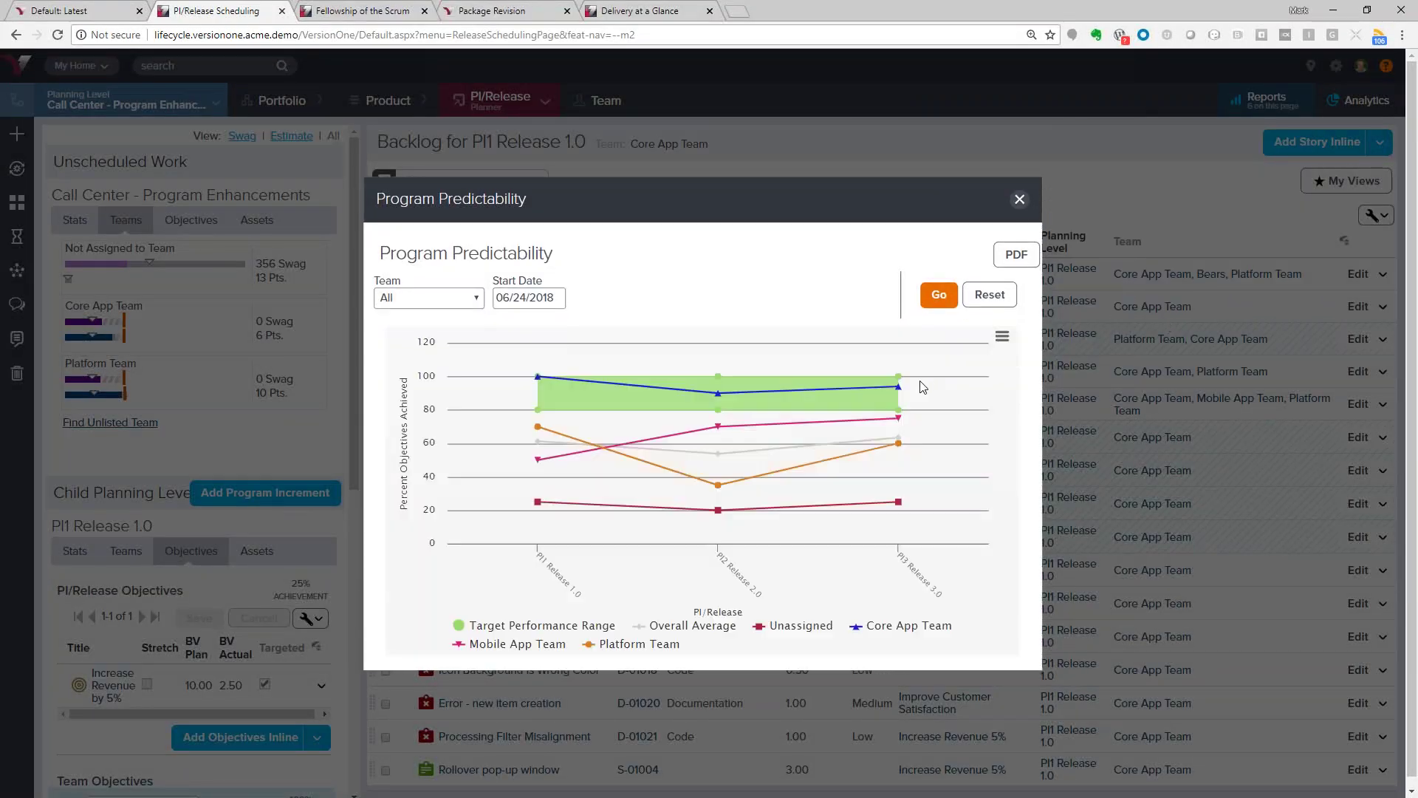
Hide the Mobile App Team, Platform Team and Unassigned lines, and compare the Core App Team with the target performance range
left_click(548, 645)
left_click(649, 645)
left_click(801, 632)
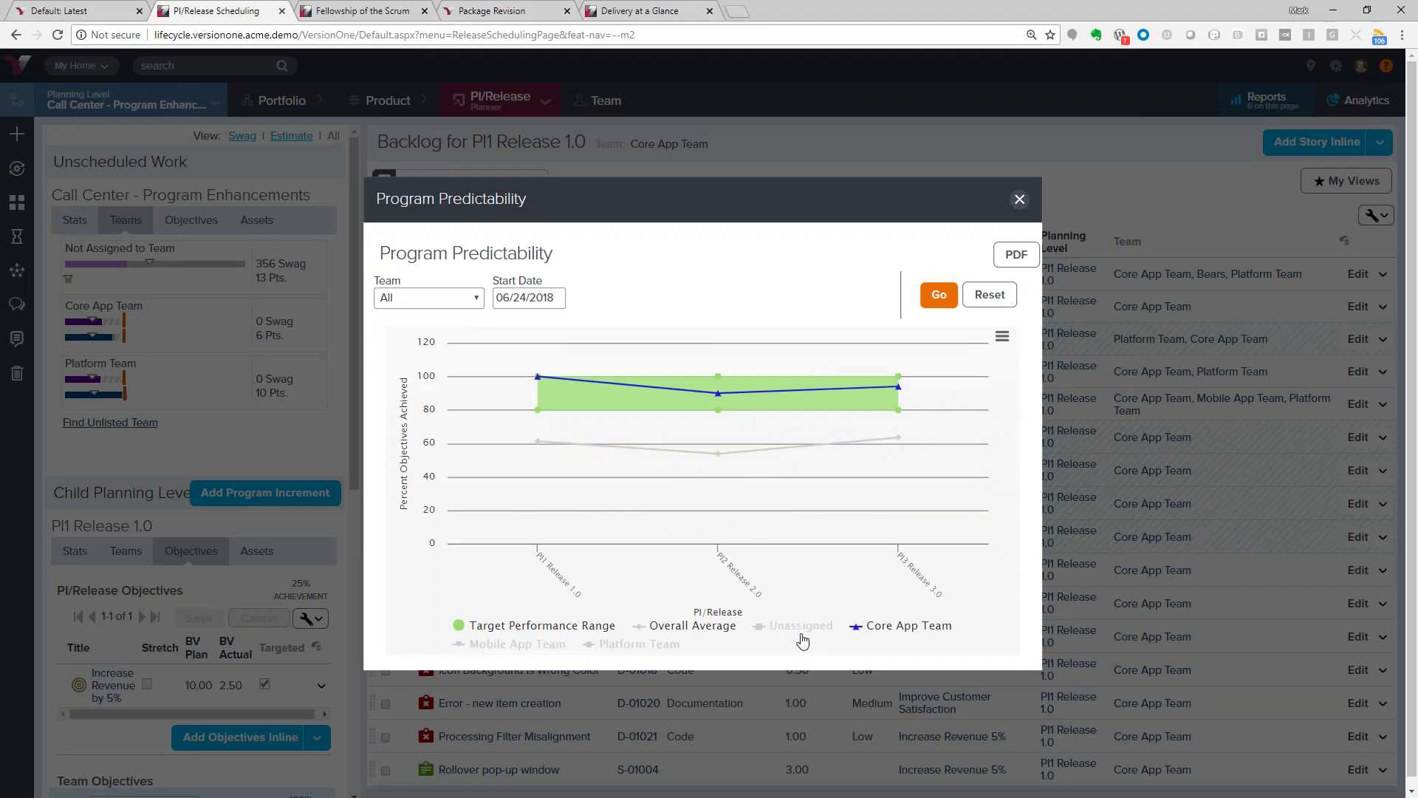
mouse_move(551, 475)
mouse_move(640, 410)
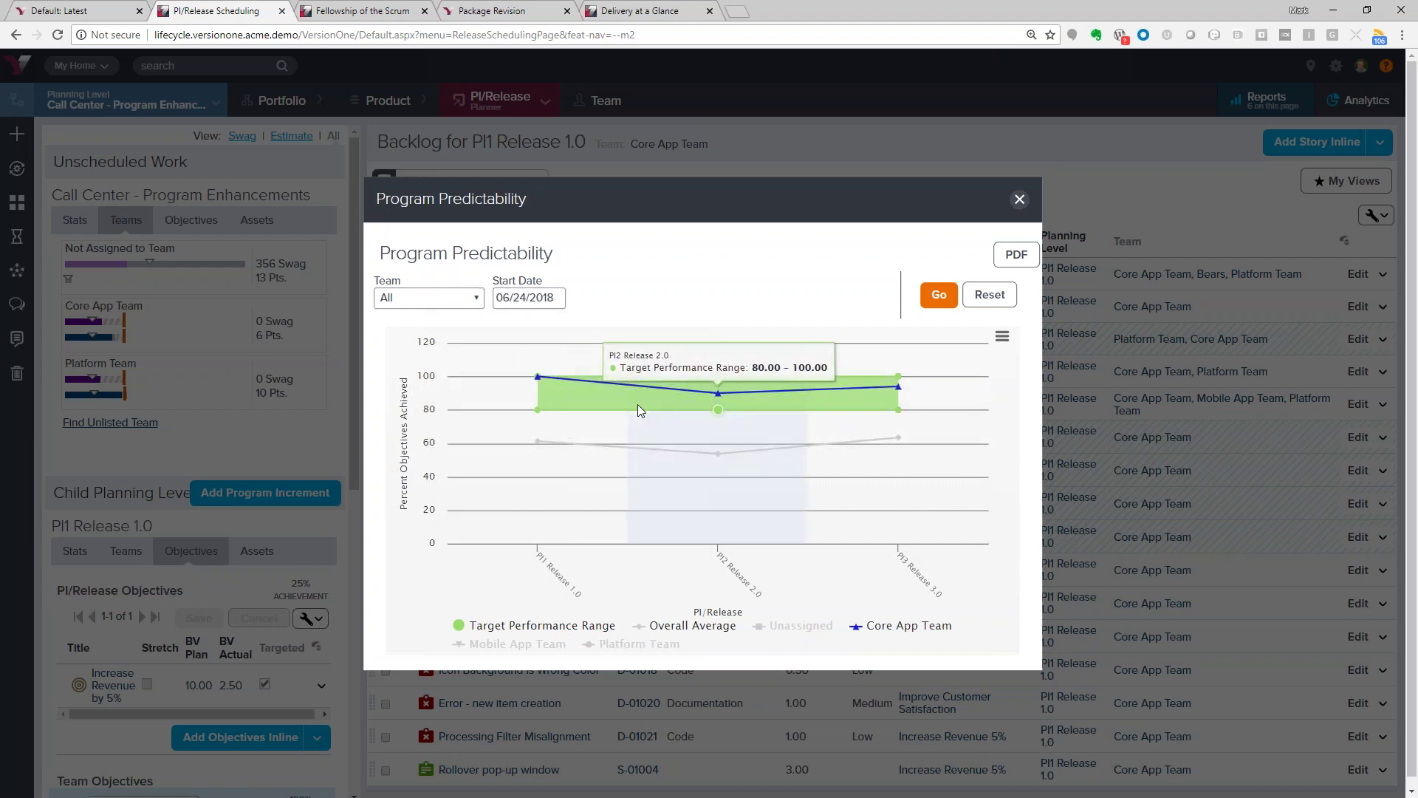
Bring the Mobile App Team and Platform Team lines back into the predictability chart
left_click(642, 645)
left_click(528, 646)
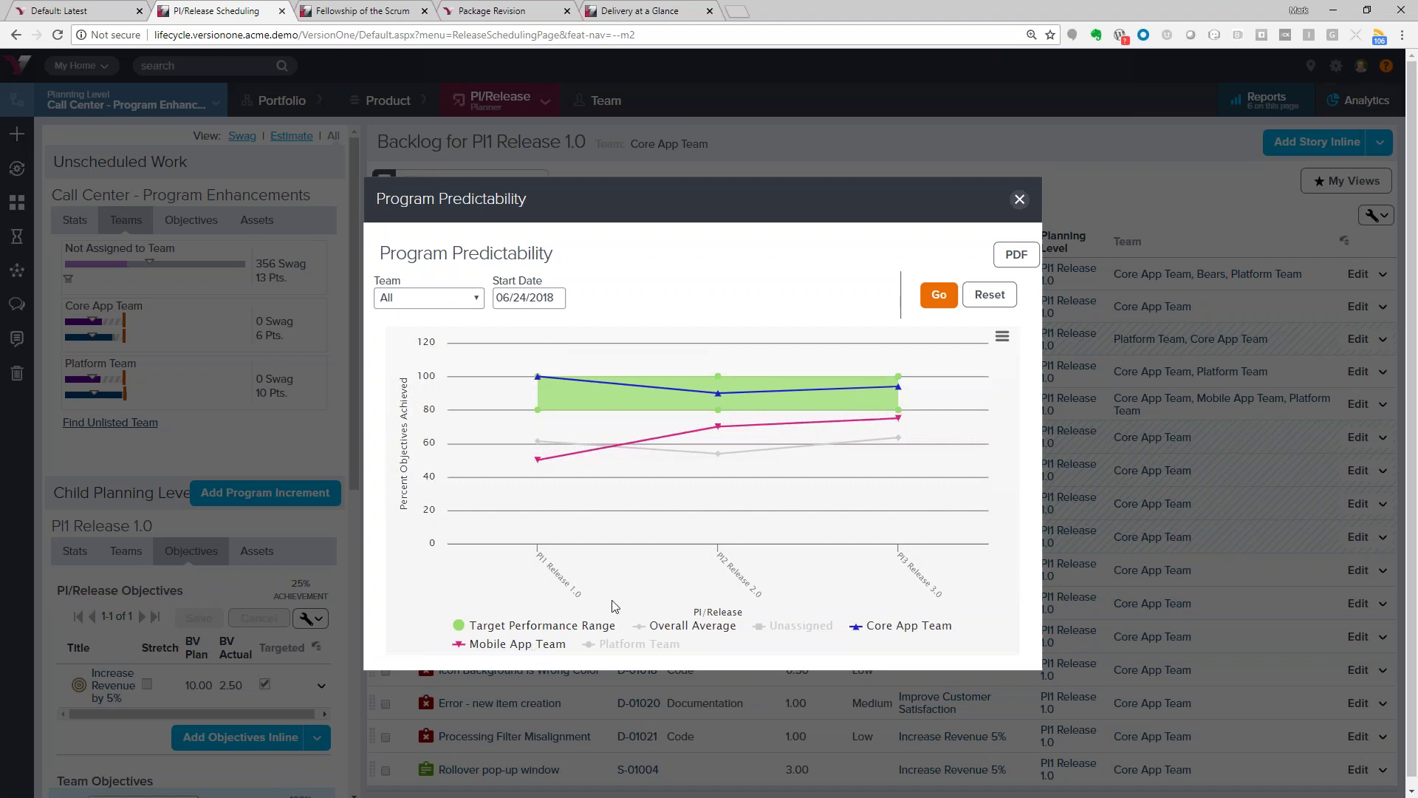
left_click(648, 650)
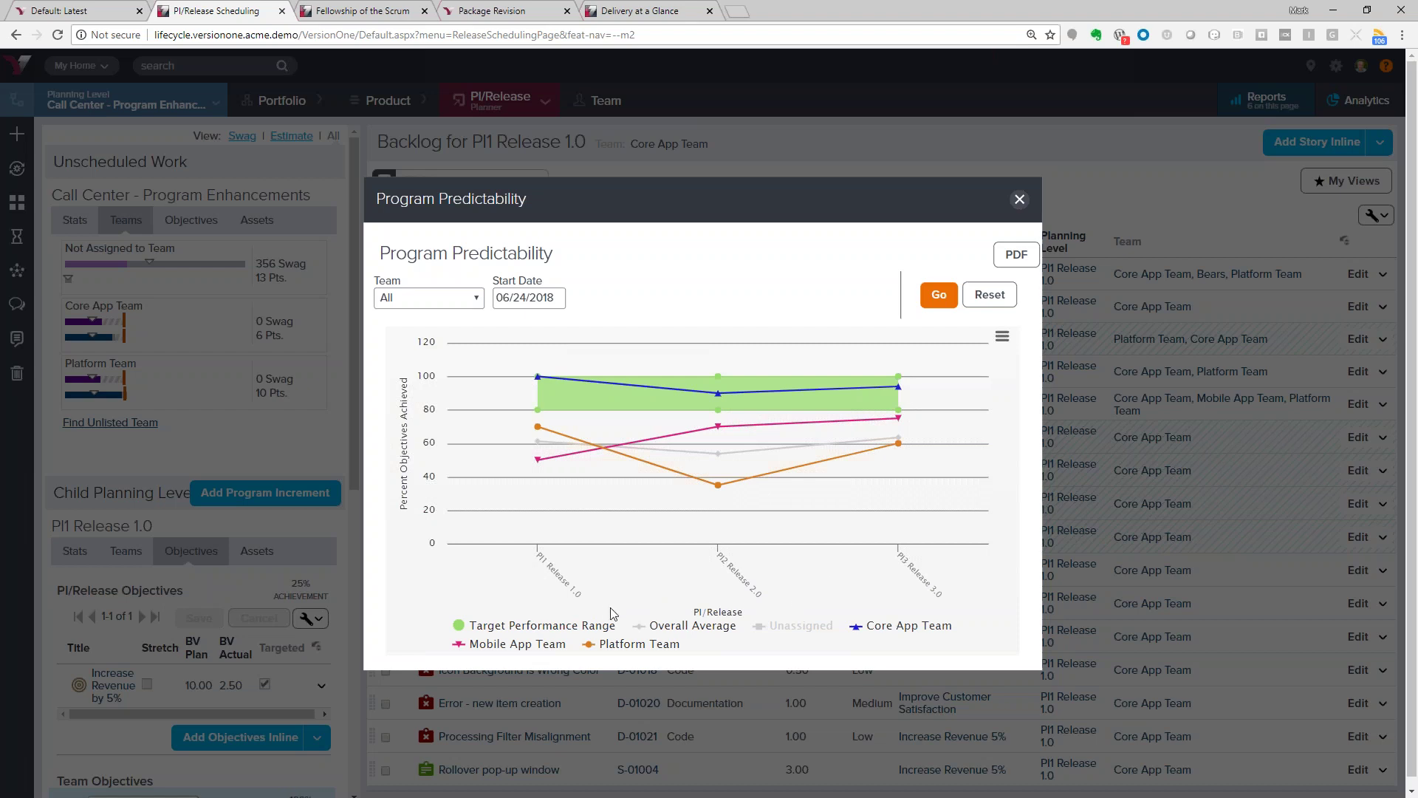
Toggle the Target Performance Range in the predictability chart and close the Program Predictability report
left_click(542, 627)
left_click(544, 629)
left_click(545, 627)
left_click(547, 630)
left_click(1020, 200)
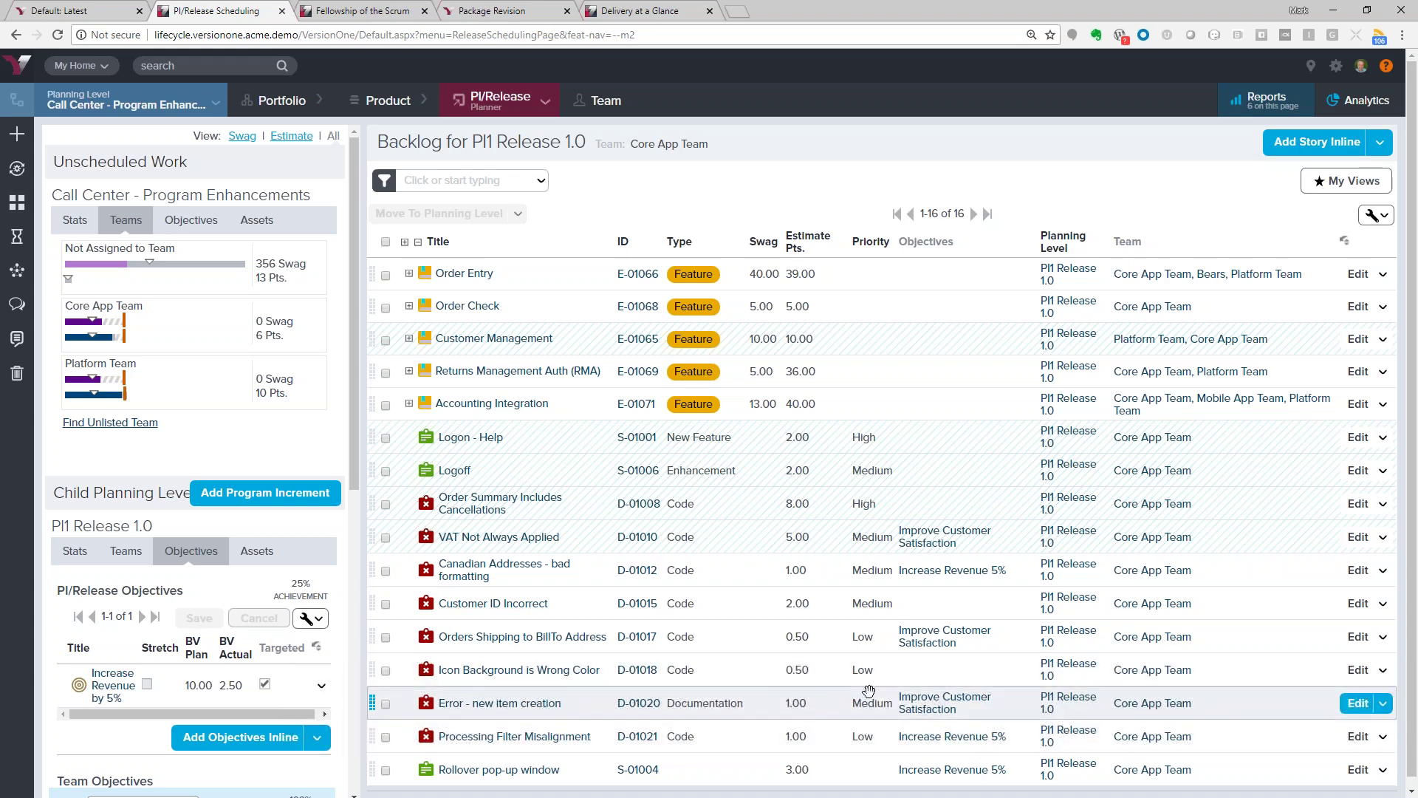
Run the PI/Release Forecasting report for all teams with Low, Medium, High and Unassigned priorities included in the What If options
mouse_move(507, 111)
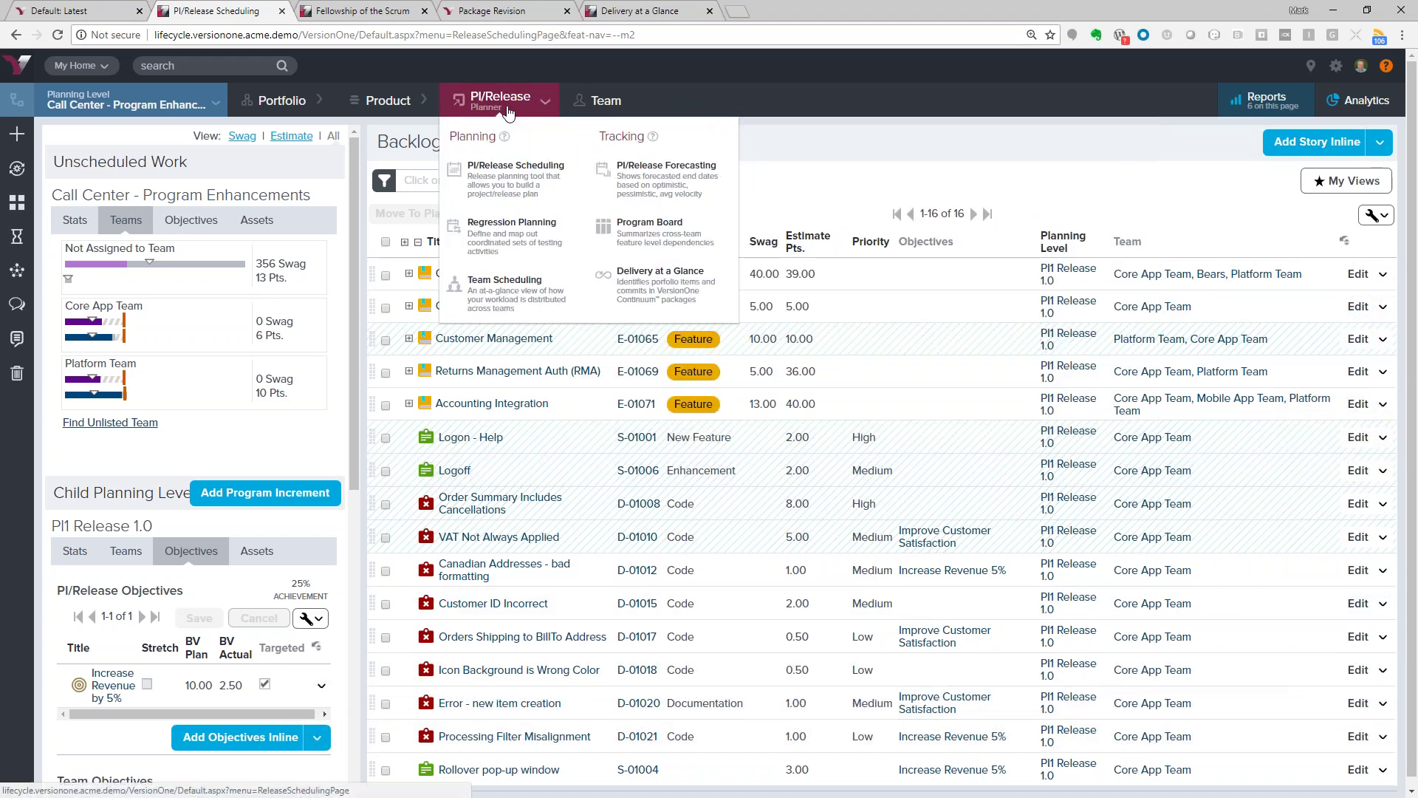
left_click(657, 181)
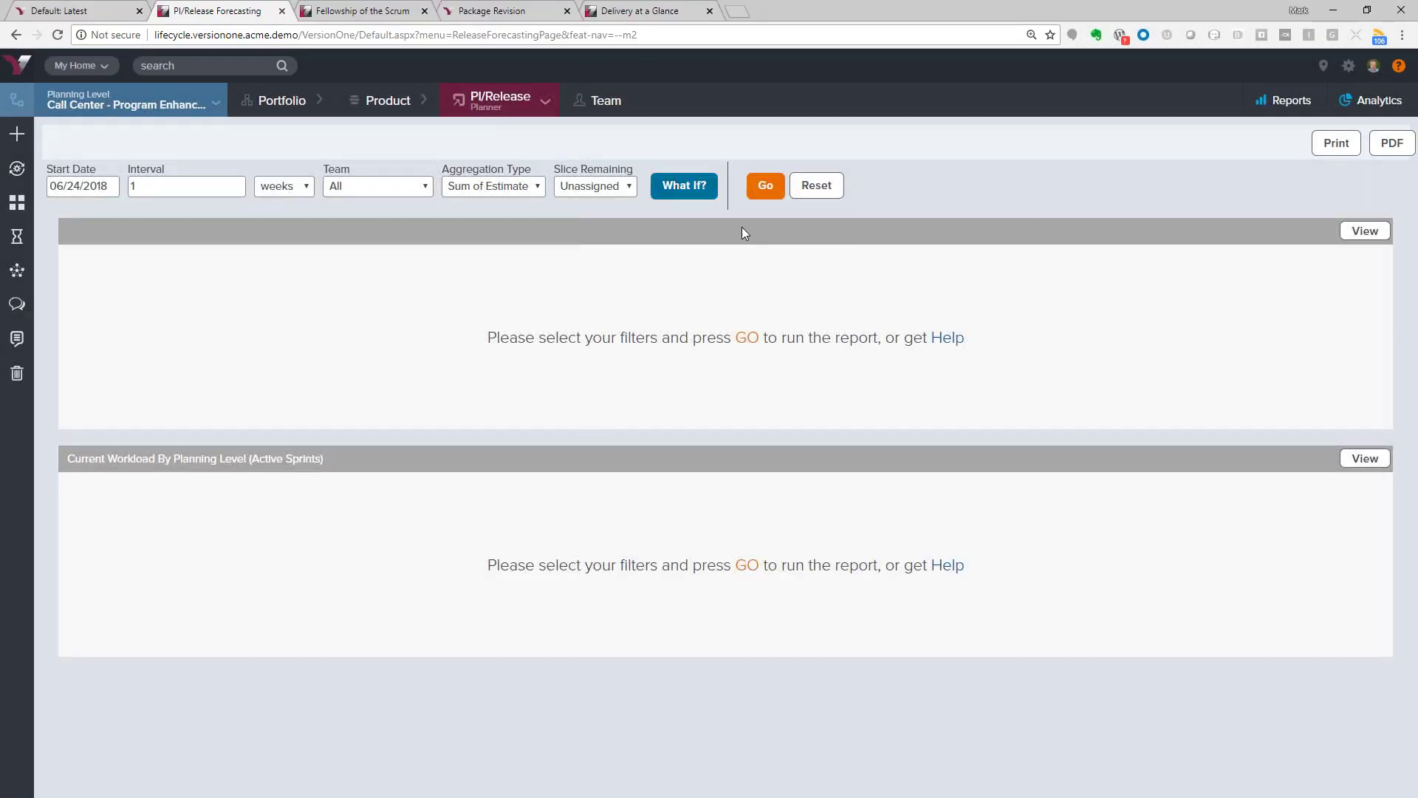
left_click(709, 186)
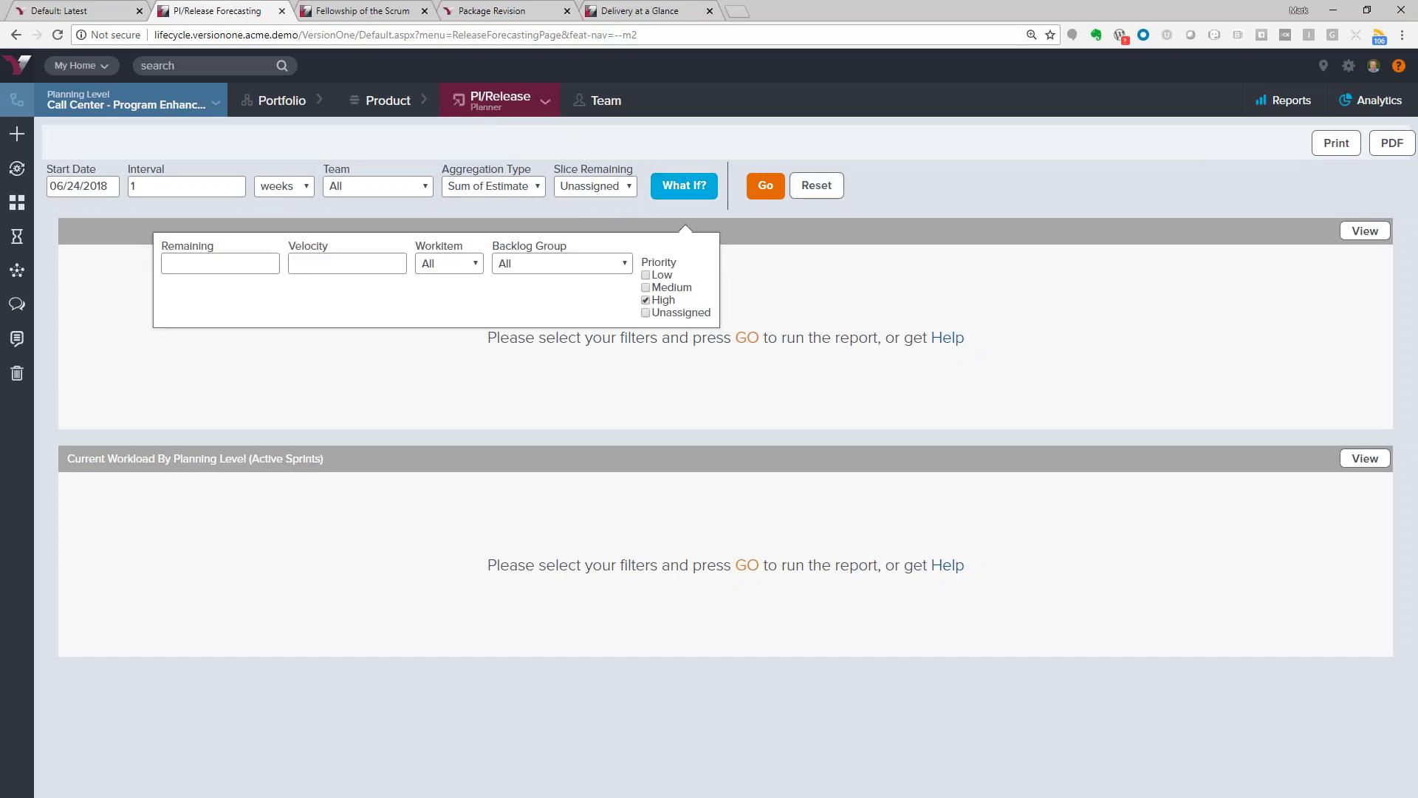
left_click(647, 300)
left_click(646, 301)
left_click(647, 344)
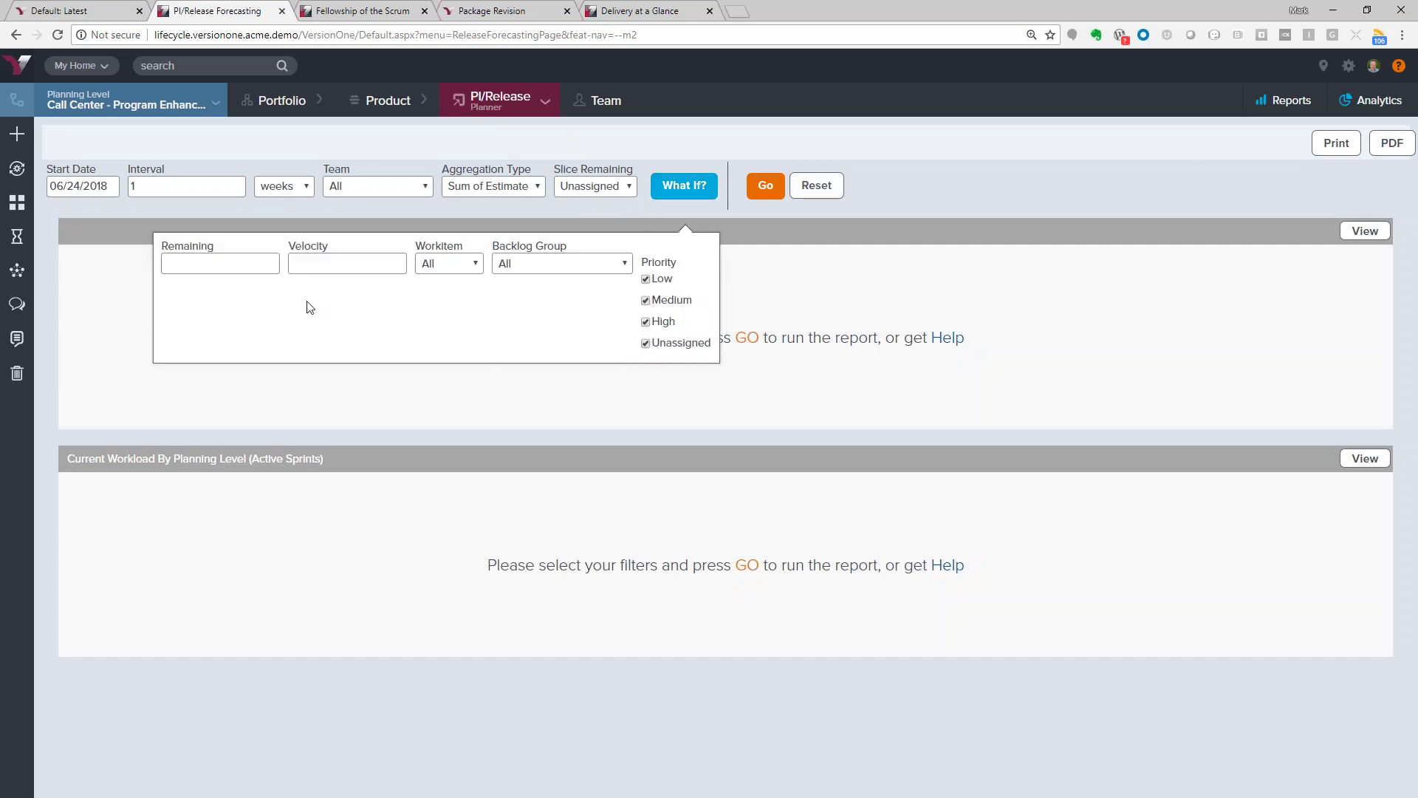
left_click(776, 186)
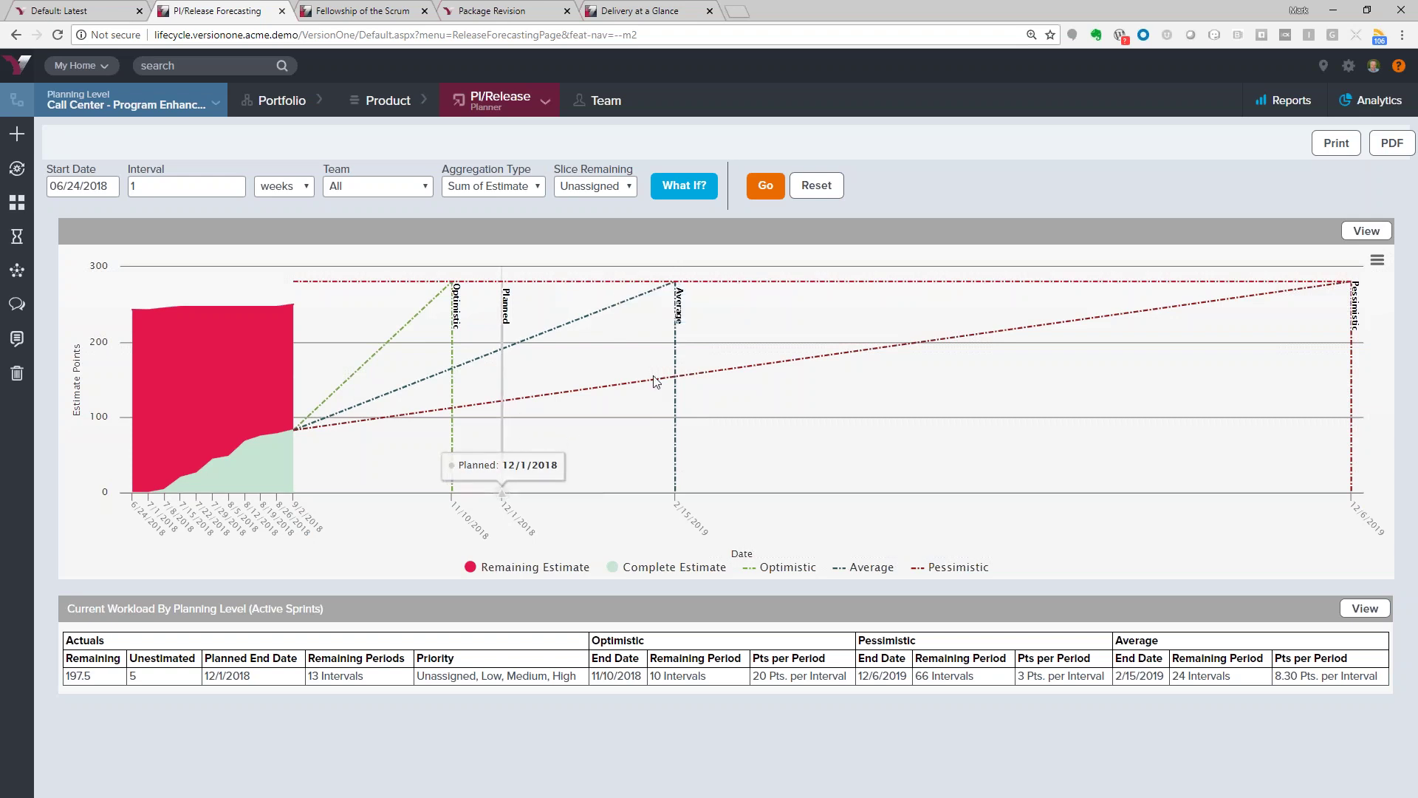
Limit the What If priorities to High only and rerun the forecast
left_click(672, 191)
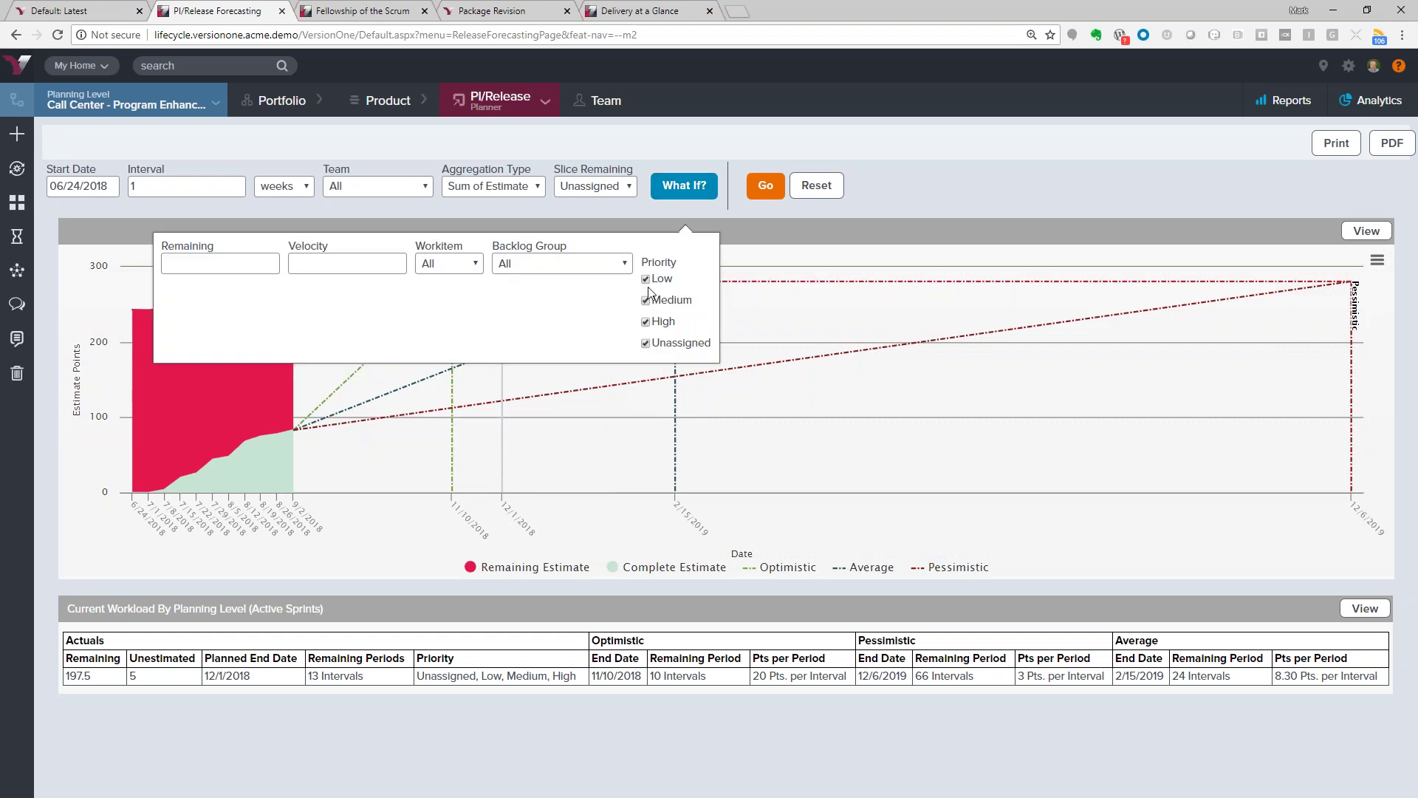
left_click(646, 301)
left_click(647, 345)
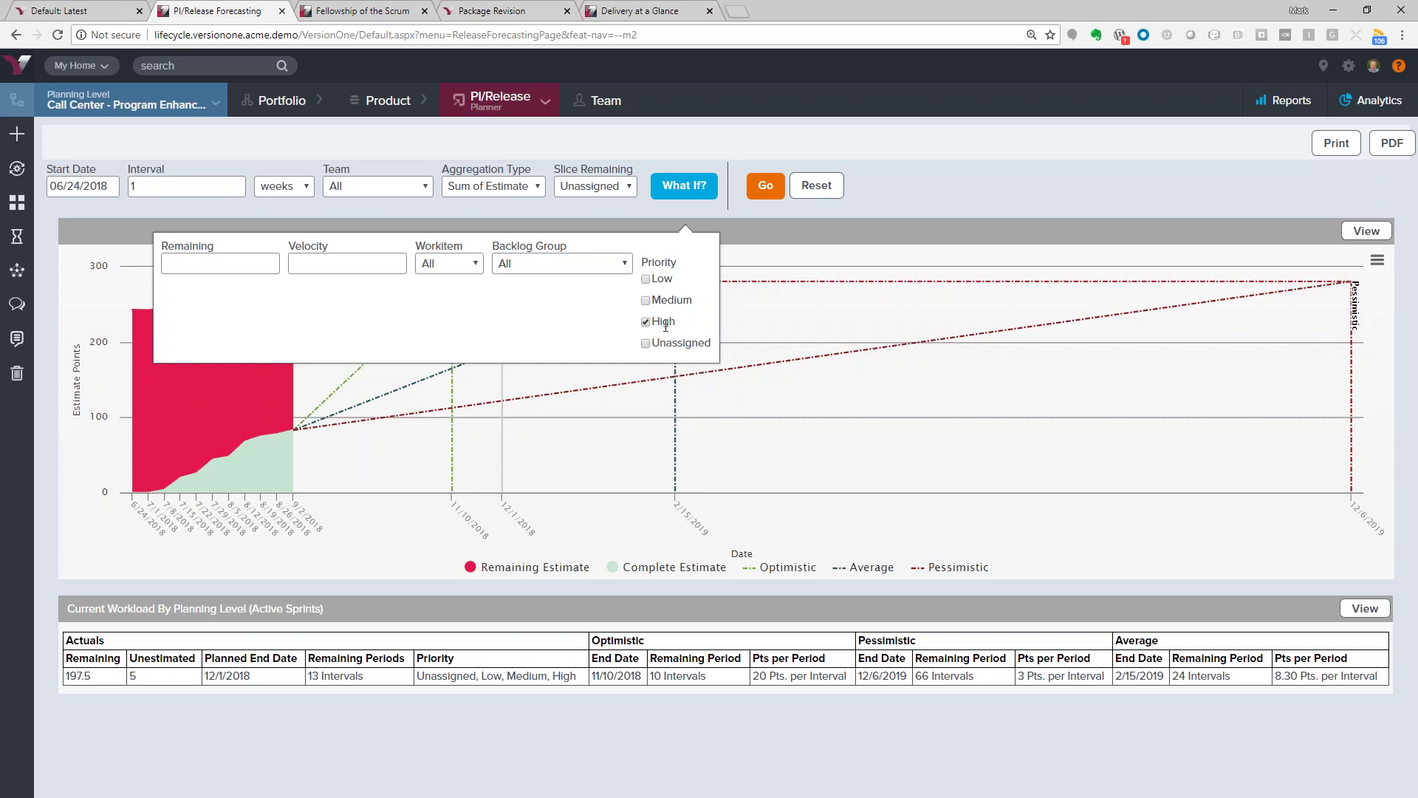
left_click(767, 189)
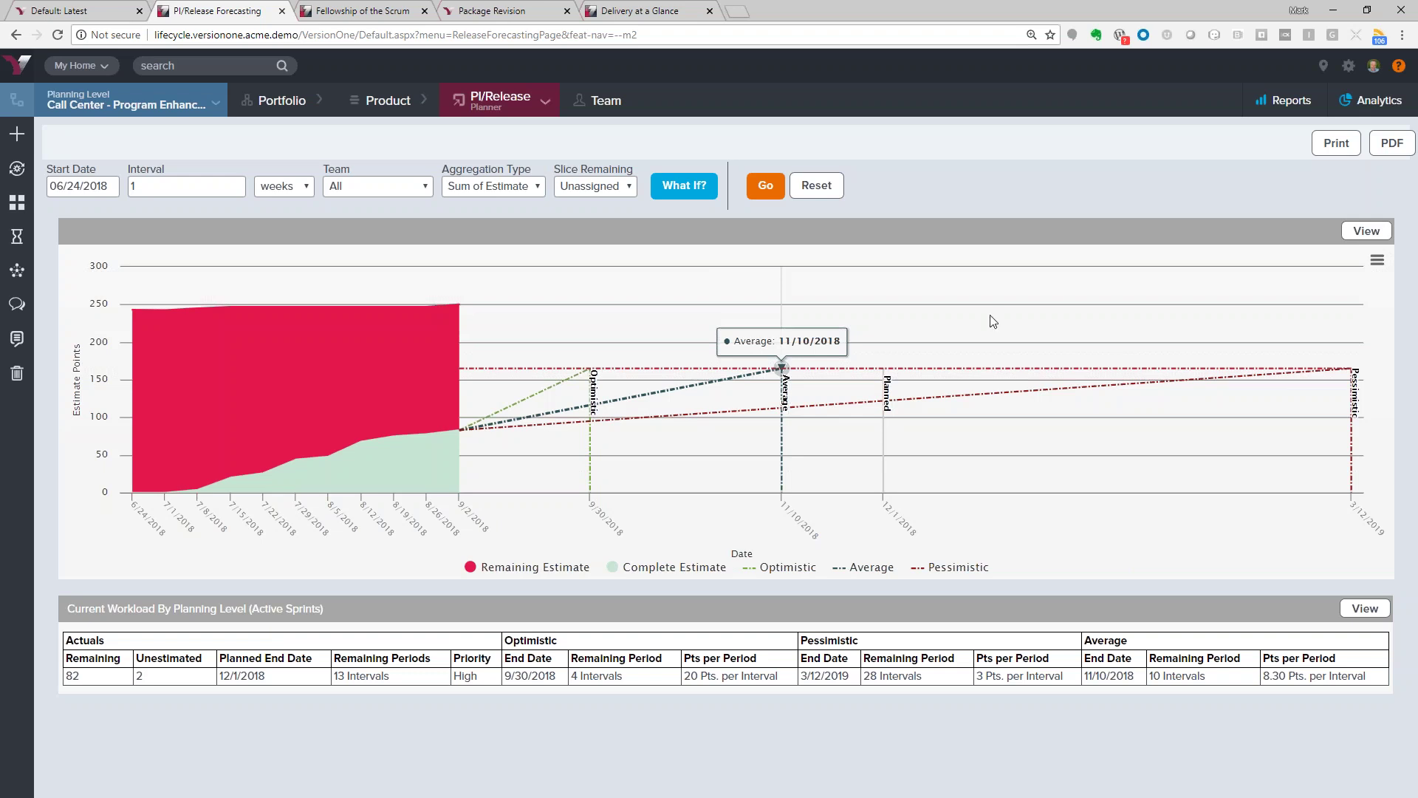
Open the Program Board and examine the Returns Management Auth (RMA) feature's dependency on Customer Calendar, using temporary screen annotations
mouse_move(512, 108)
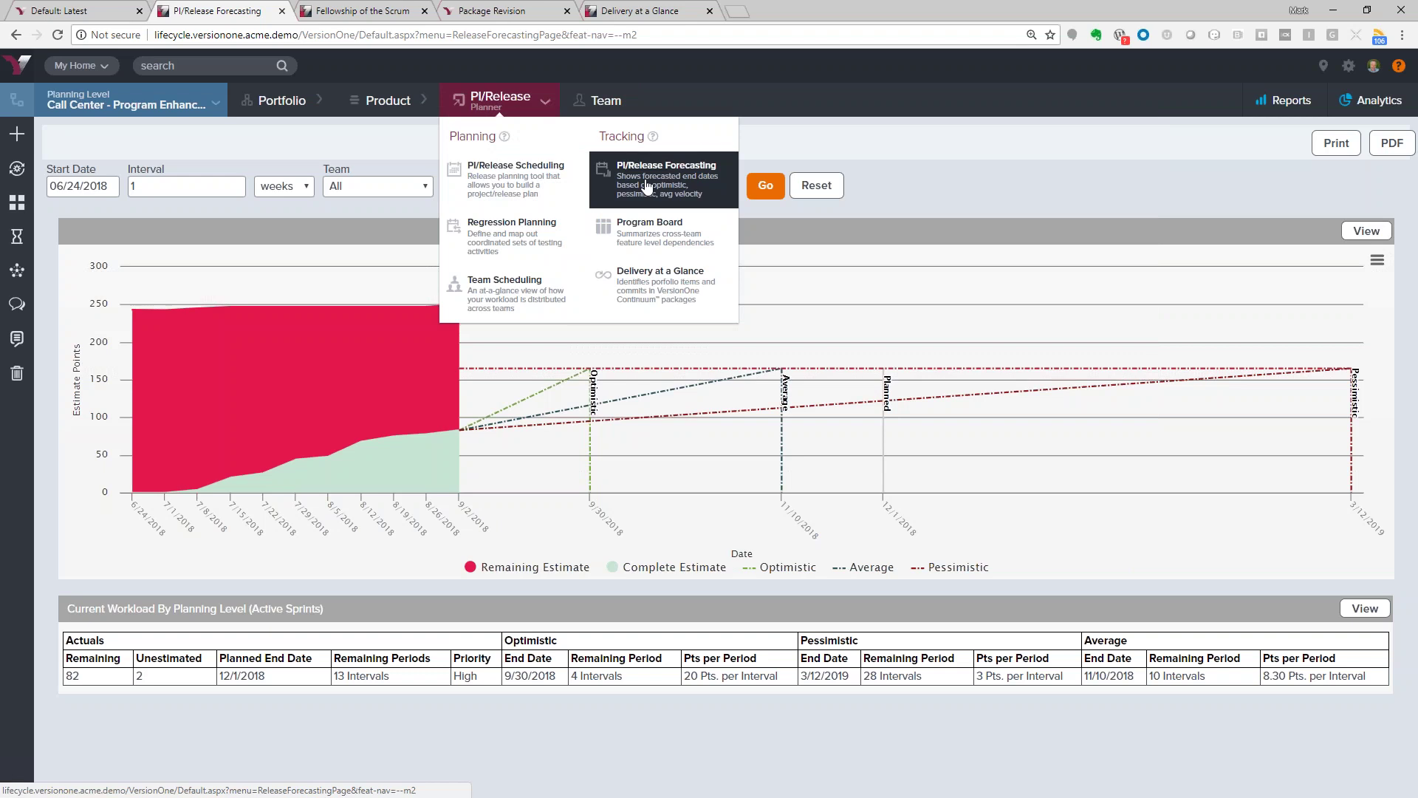
left_click(670, 238)
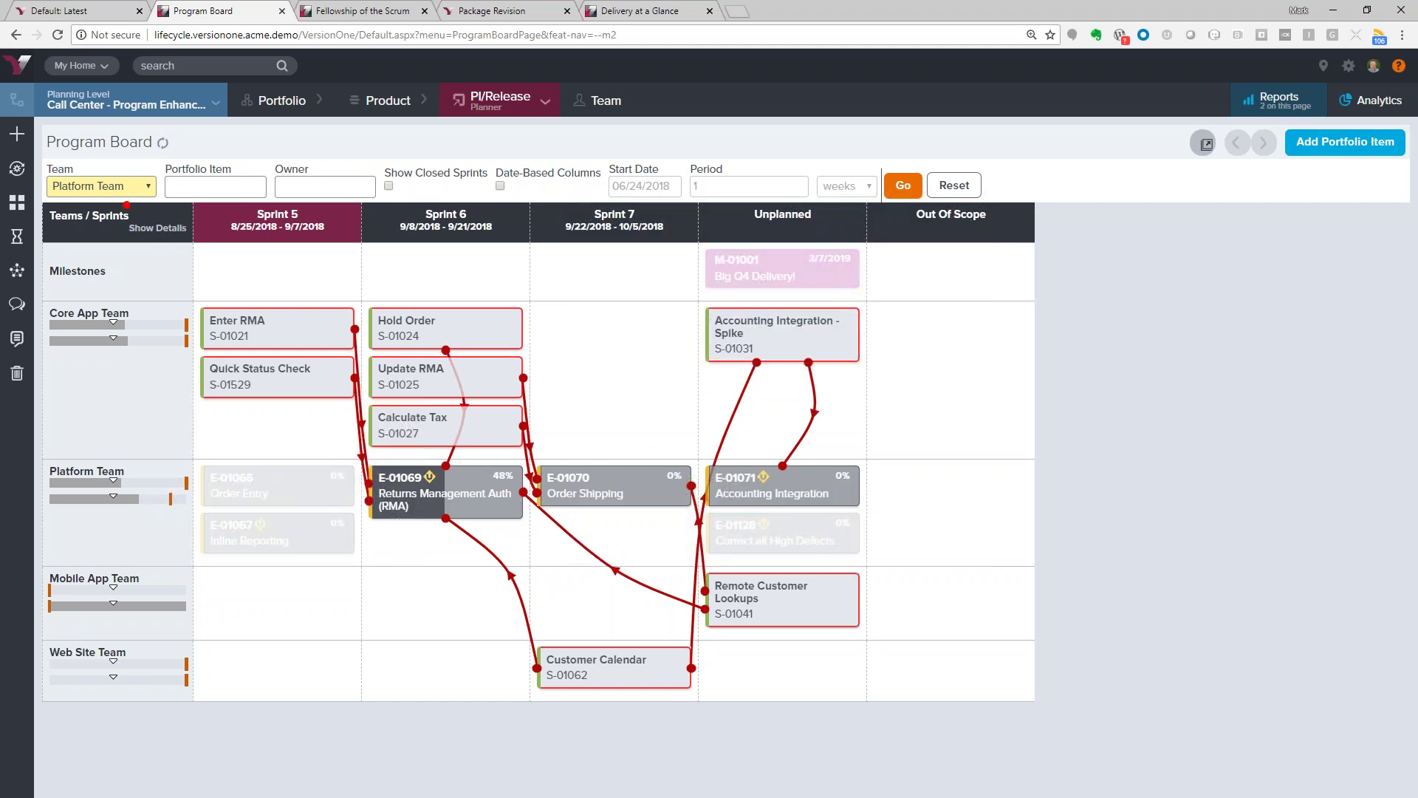
mouse_move(101, 157)
left_mouse_down()
mouse_move(11, 174)
mouse_move(191, 238)
mouse_move(95, 140)
mouse_move(66, 136)
left_mouse_up()
mouse_move(450, 438)
left_mouse_down()
mouse_move(353, 464)
mouse_move(356, 567)
mouse_move(546, 537)
mouse_move(548, 470)
mouse_move(454, 443)
left_mouse_up()
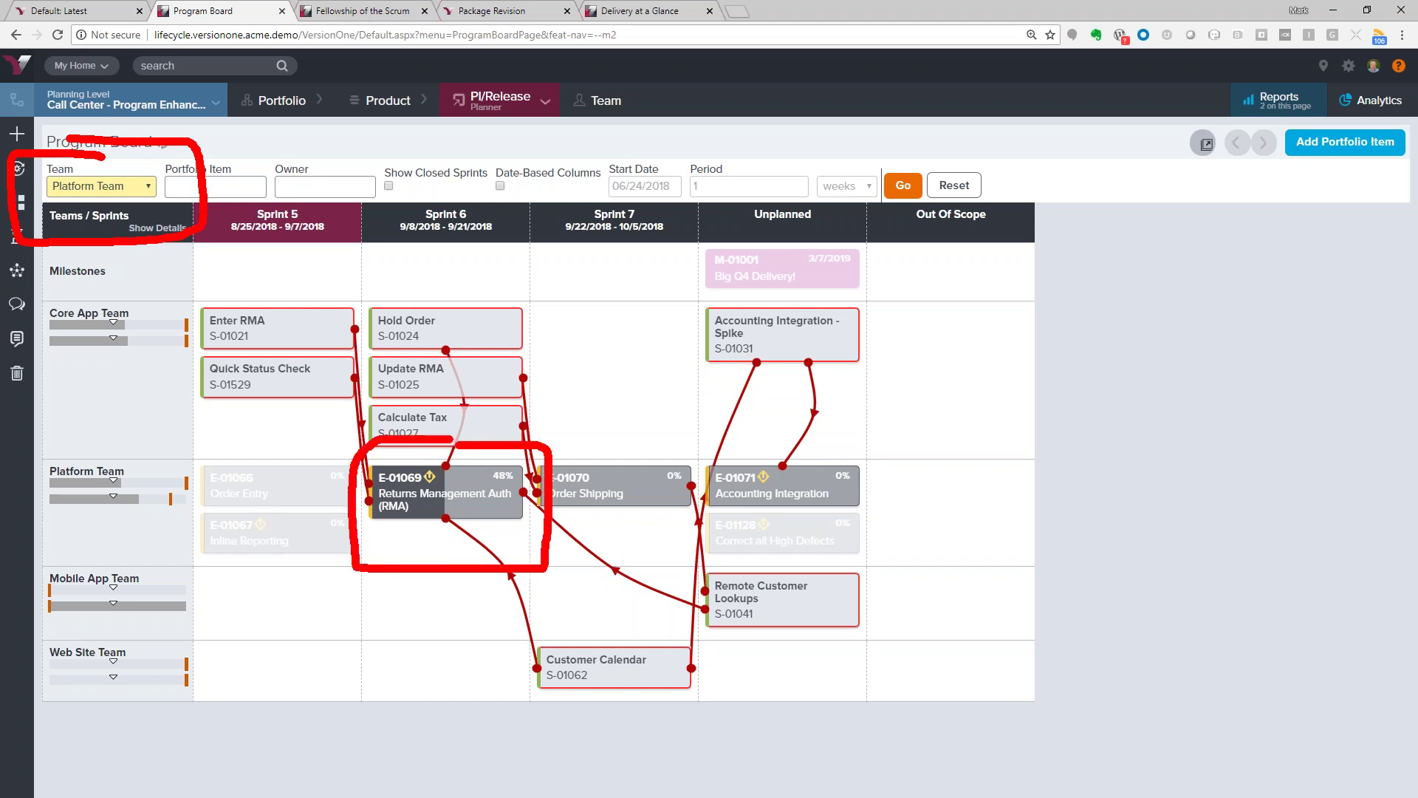
mouse_move(590, 624)
left_mouse_down()
mouse_move(499, 629)
mouse_move(537, 727)
mouse_move(698, 733)
mouse_move(728, 639)
mouse_move(566, 617)
left_mouse_up()
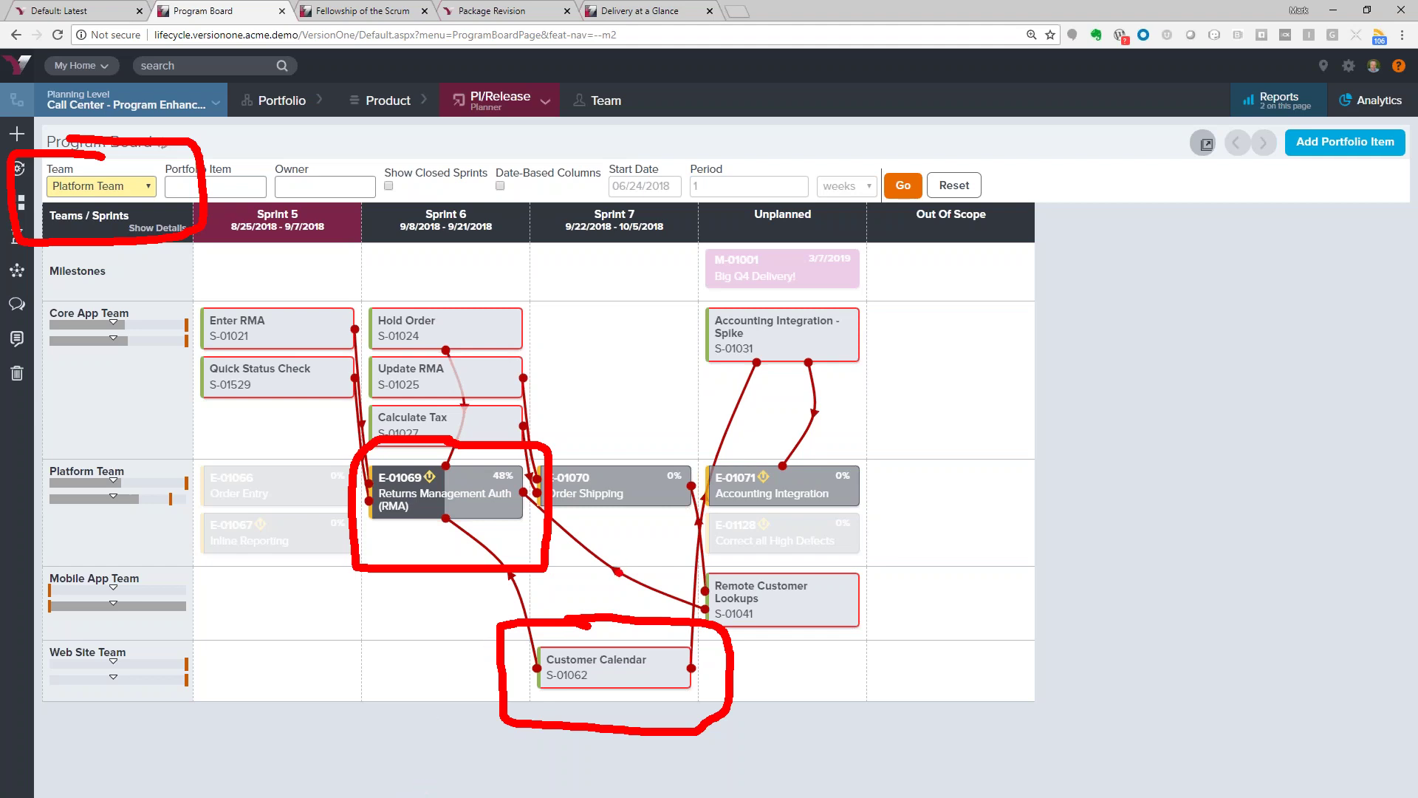
mouse_move(507, 584)
left_mouse_down()
mouse_move(502, 600)
mouse_move(537, 584)
left_mouse_up()
key("e")
Mark the Web Site Team row, the start of Sprint 6 and a shift of RMA into Sprint 7, and clear the annotations
mouse_move(206, 629)
left_mouse_down()
mouse_move(59, 627)
mouse_move(29, 720)
mouse_move(225, 743)
mouse_move(222, 617)
mouse_move(157, 606)
left_mouse_up()
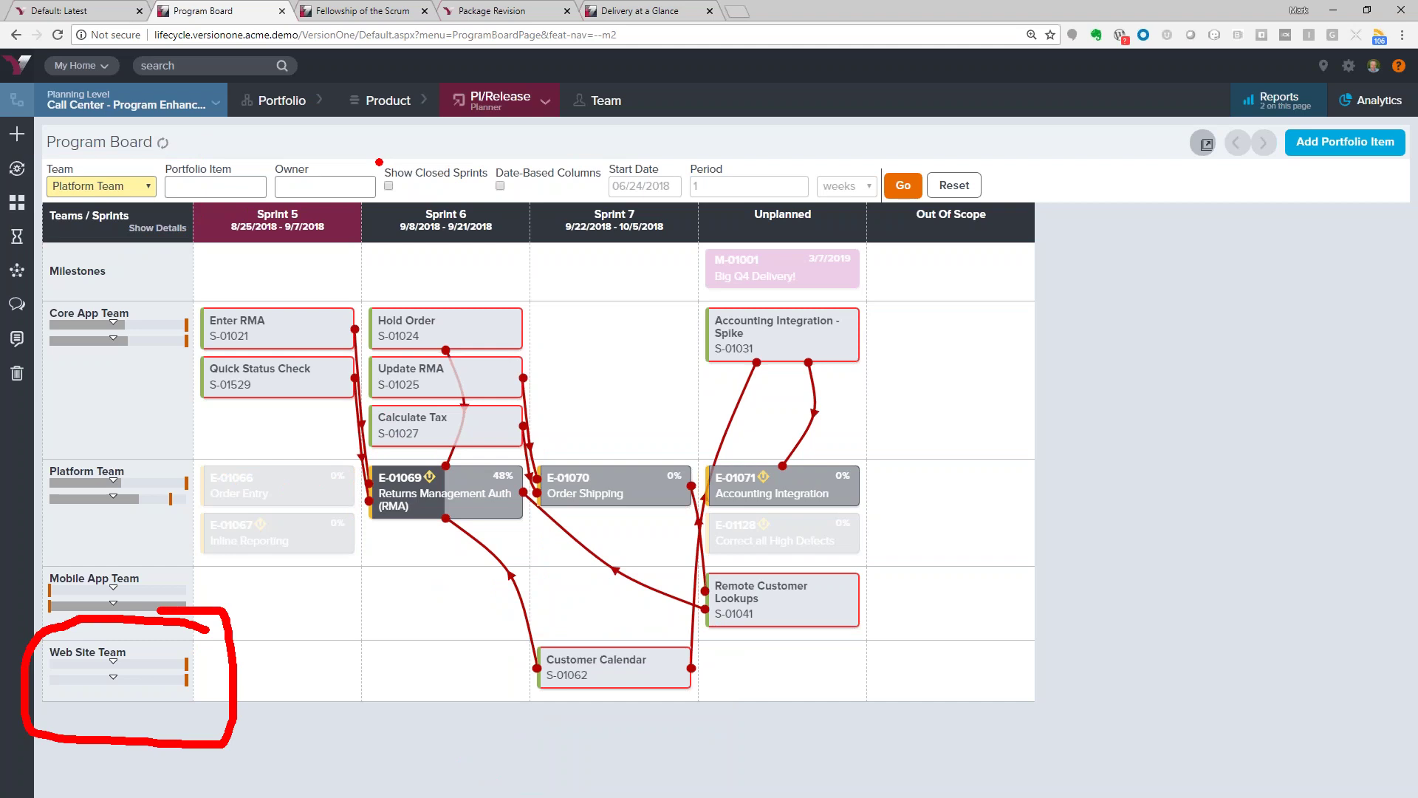
mouse_move(376, 151)
left_mouse_down()
mouse_move(367, 214)
mouse_move(393, 209)
left_mouse_up()
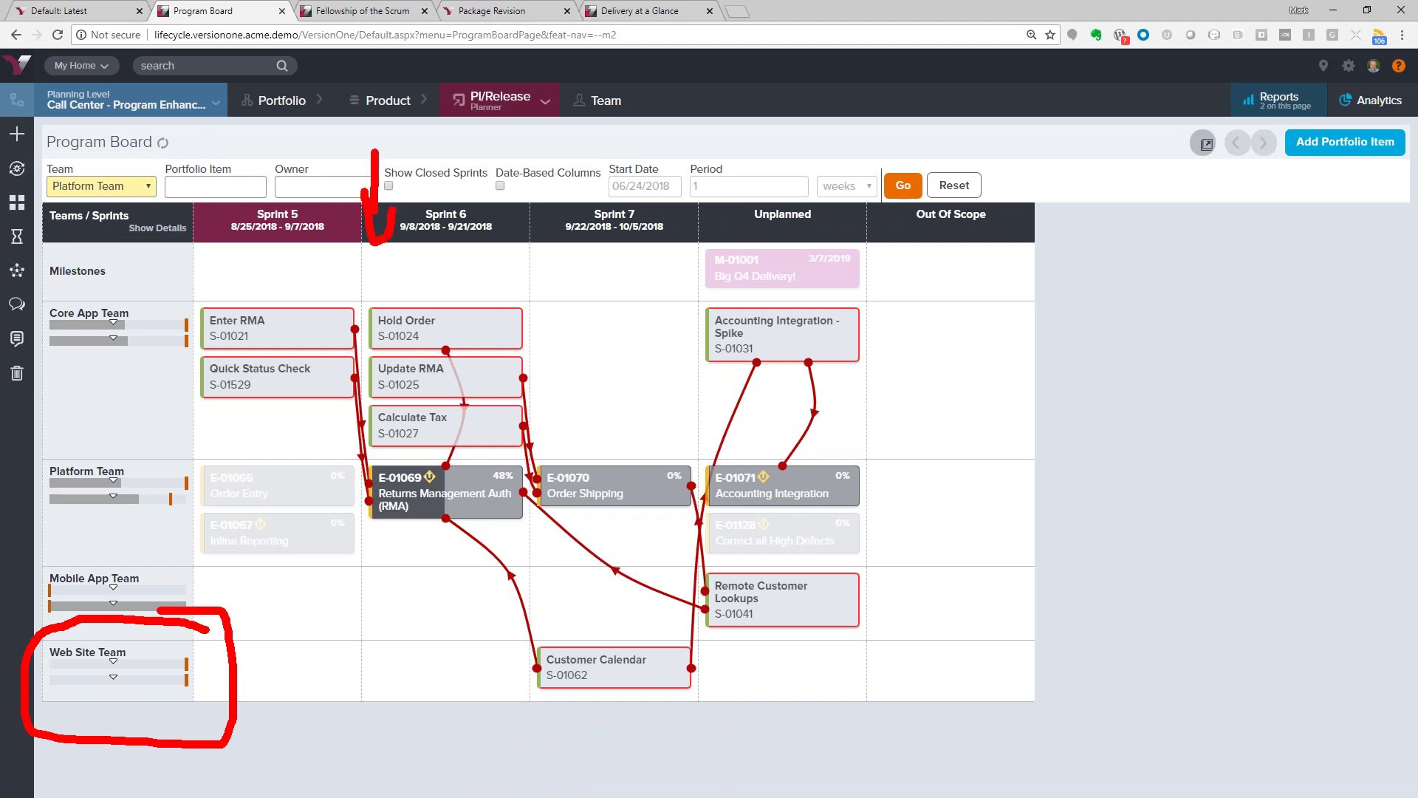
mouse_move(526, 468)
left_mouse_down()
mouse_move(565, 444)
mouse_move(610, 465)
mouse_move(586, 475)
left_mouse_up()
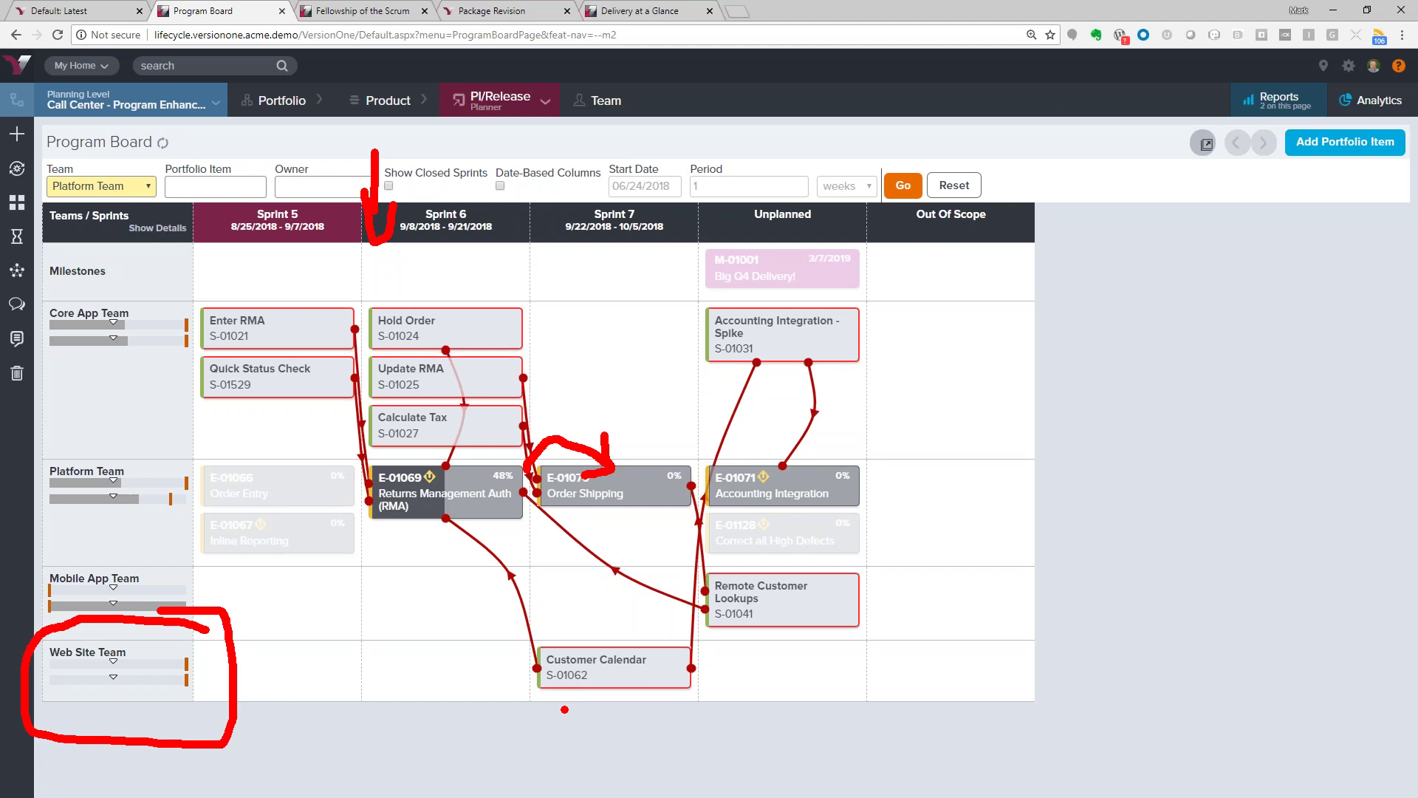
key("Escape")
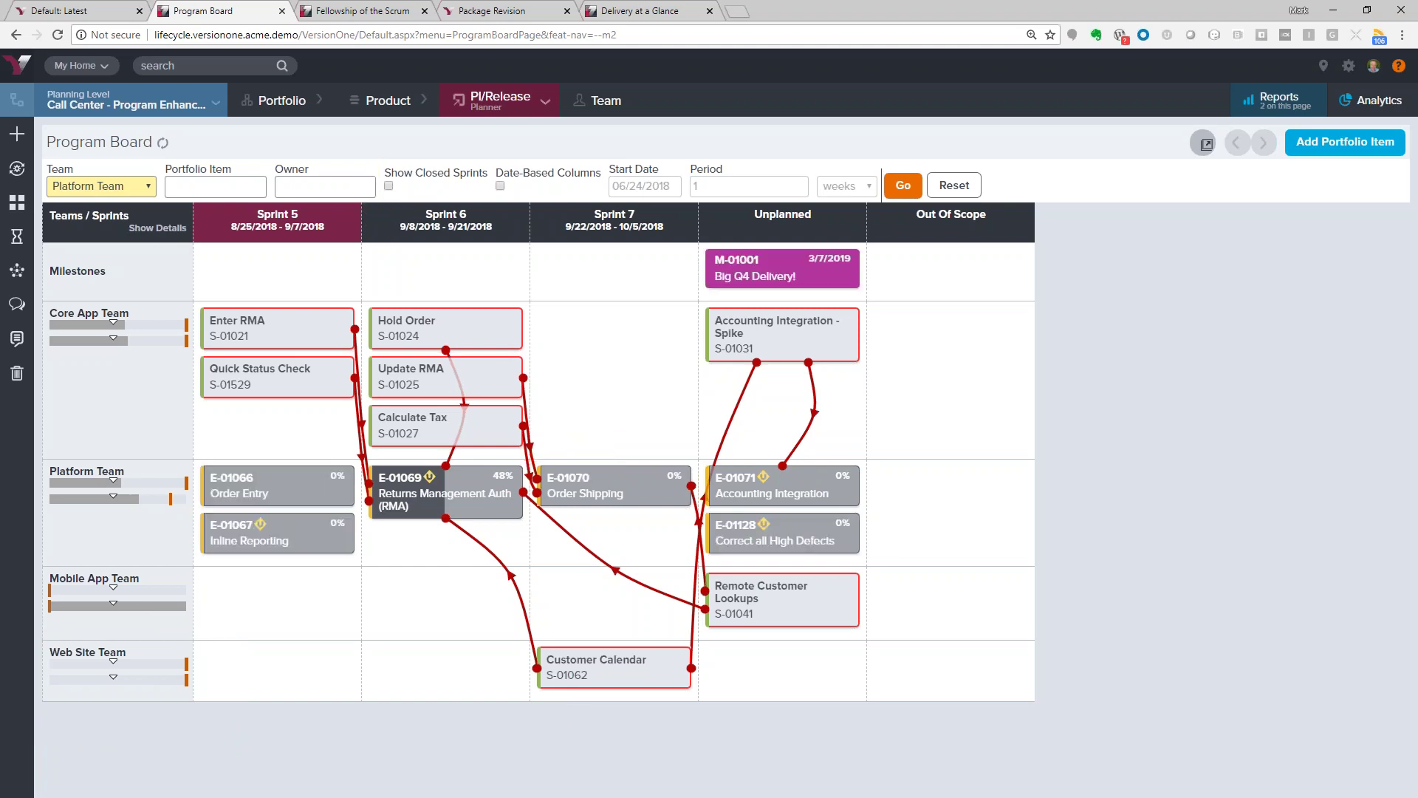
Revisit the PI/Release Scheduling page and continue to the Core App Team's Sprint Scheduling page
mouse_move(499, 106)
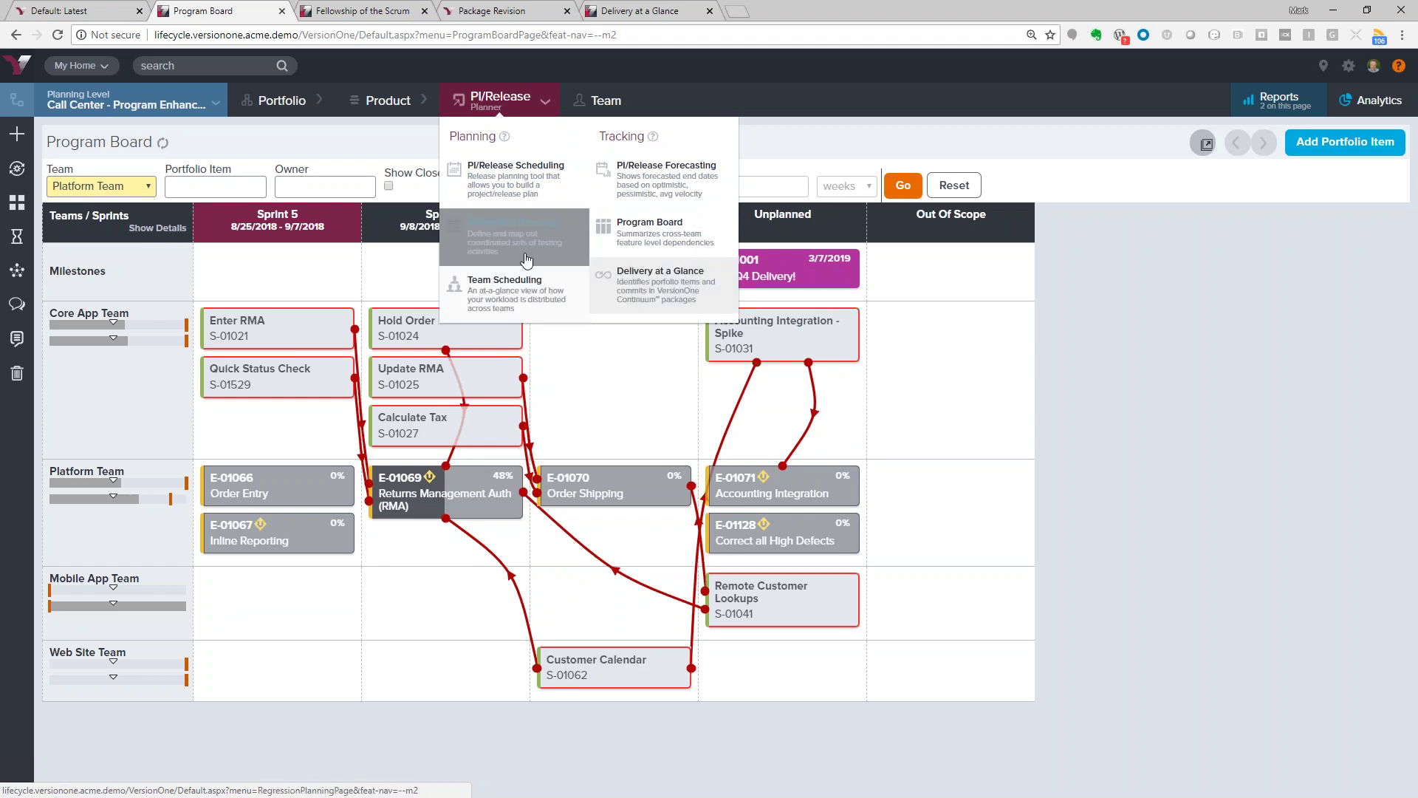
left_click(526, 184)
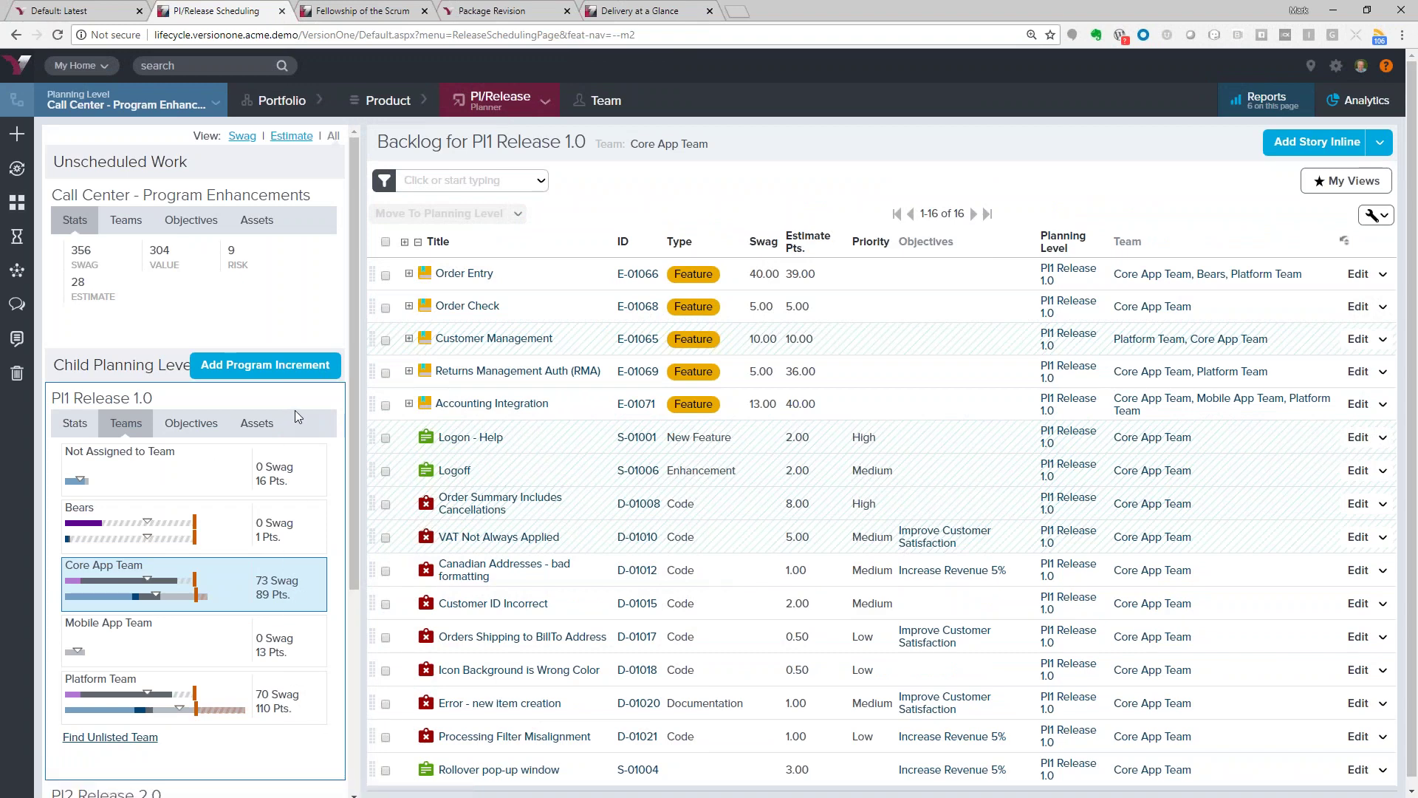
mouse_move(594, 104)
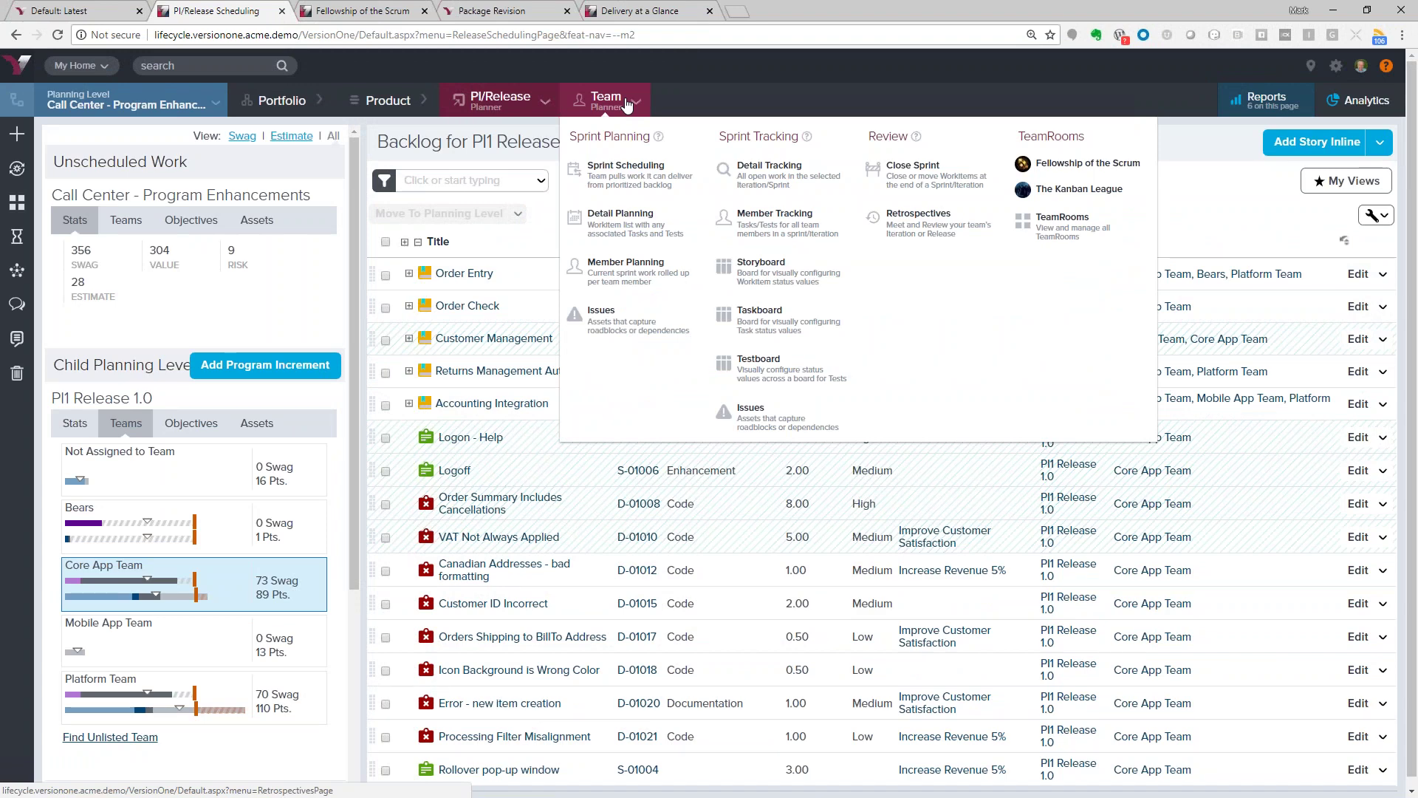
left_click(641, 187)
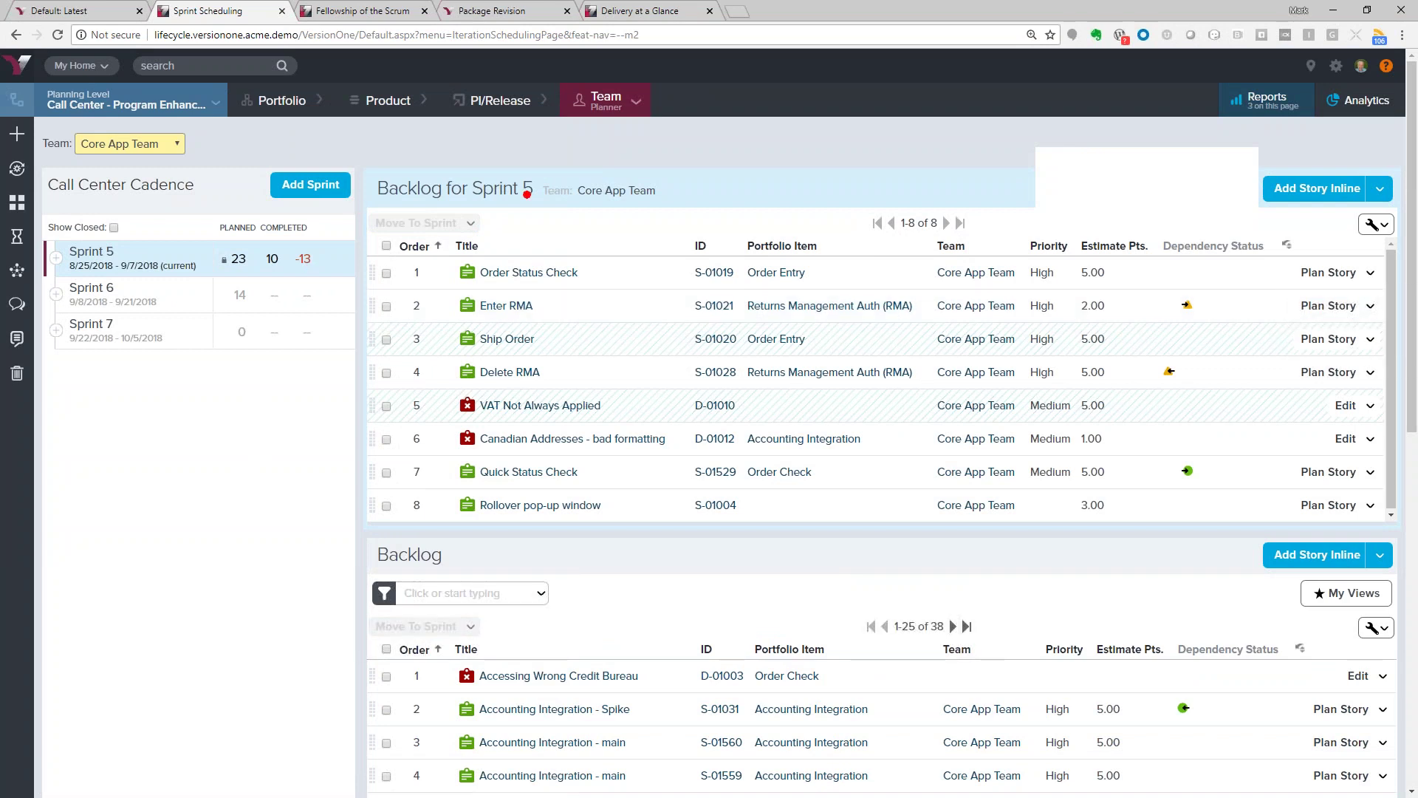
Mark the Core App Team's Sprint 5 backlog and how backlog items move into sprints, using temporary annotations, and clear them
mouse_move(524, 147)
left_mouse_down()
mouse_move(342, 206)
mouse_move(353, 481)
mouse_move(521, 526)
mouse_move(813, 491)
mouse_move(783, 133)
mouse_move(462, 133)
left_mouse_up()
left_click_drag(472, 209, 669, 211)
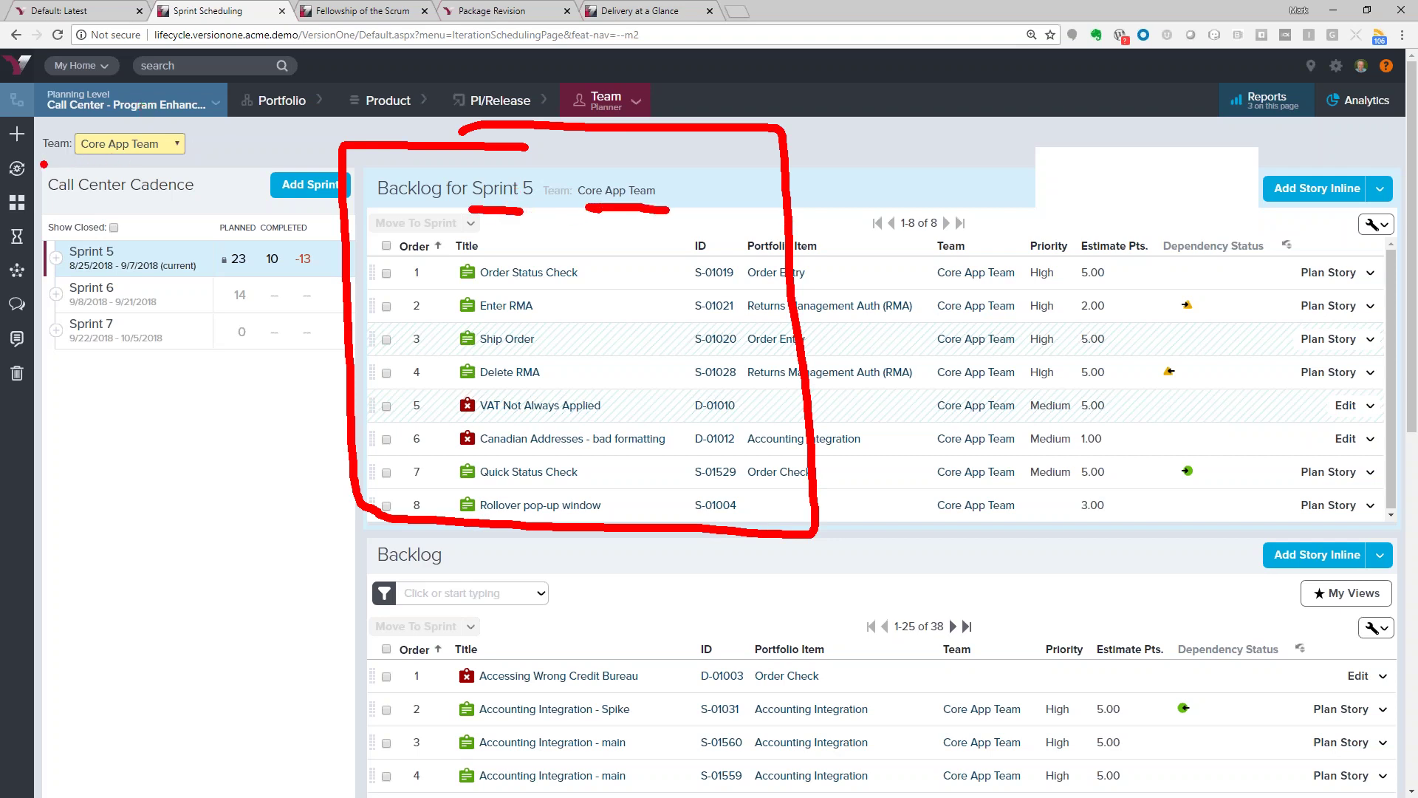
left_click_drag(42, 162, 188, 167)
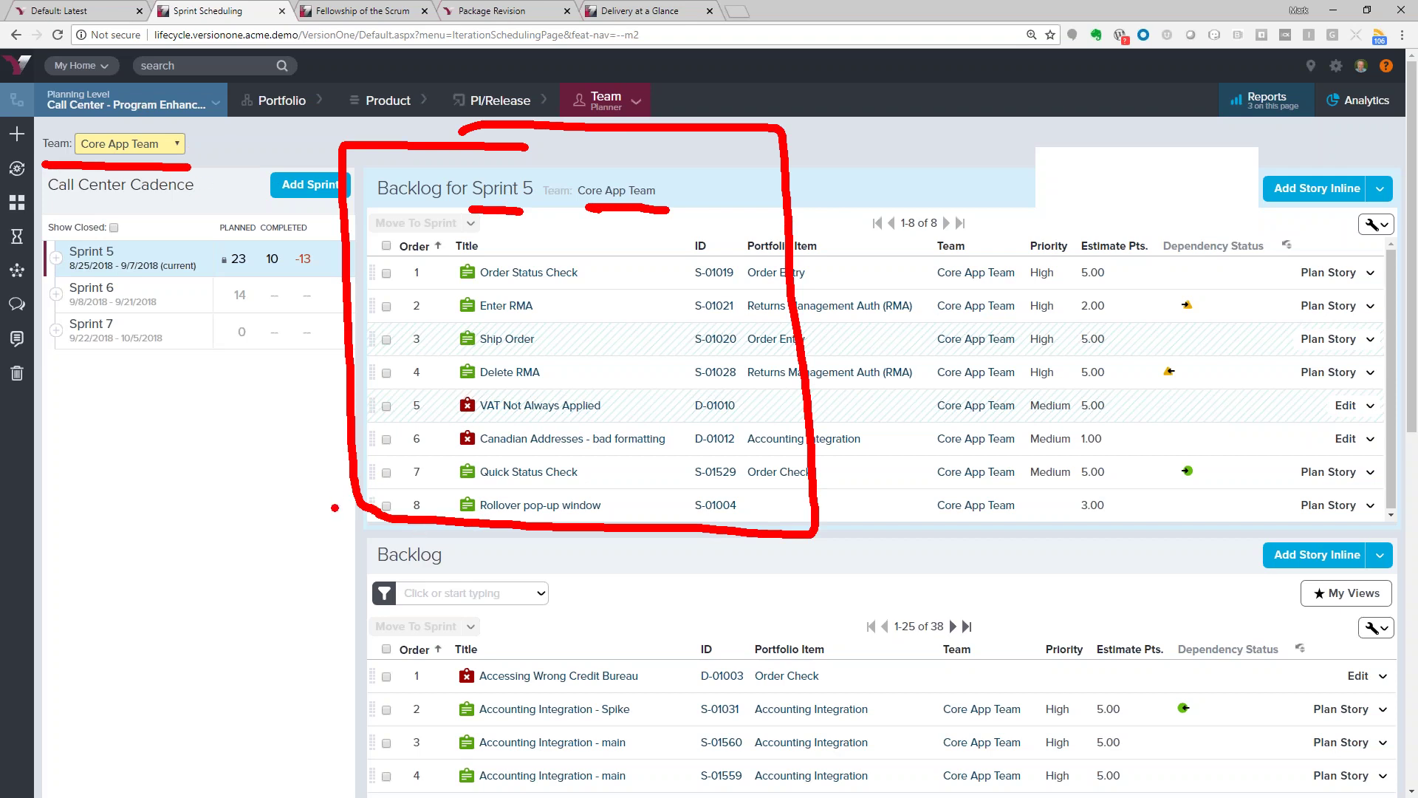
mouse_move(371, 546)
left_mouse_down()
mouse_move(355, 709)
mouse_move(432, 796)
mouse_move(1191, 796)
mouse_move(1174, 625)
mouse_move(1075, 580)
mouse_move(355, 551)
left_mouse_up()
mouse_move(908, 587)
left_mouse_down()
mouse_move(955, 459)
mouse_move(951, 408)
mouse_move(1013, 436)
left_mouse_up()
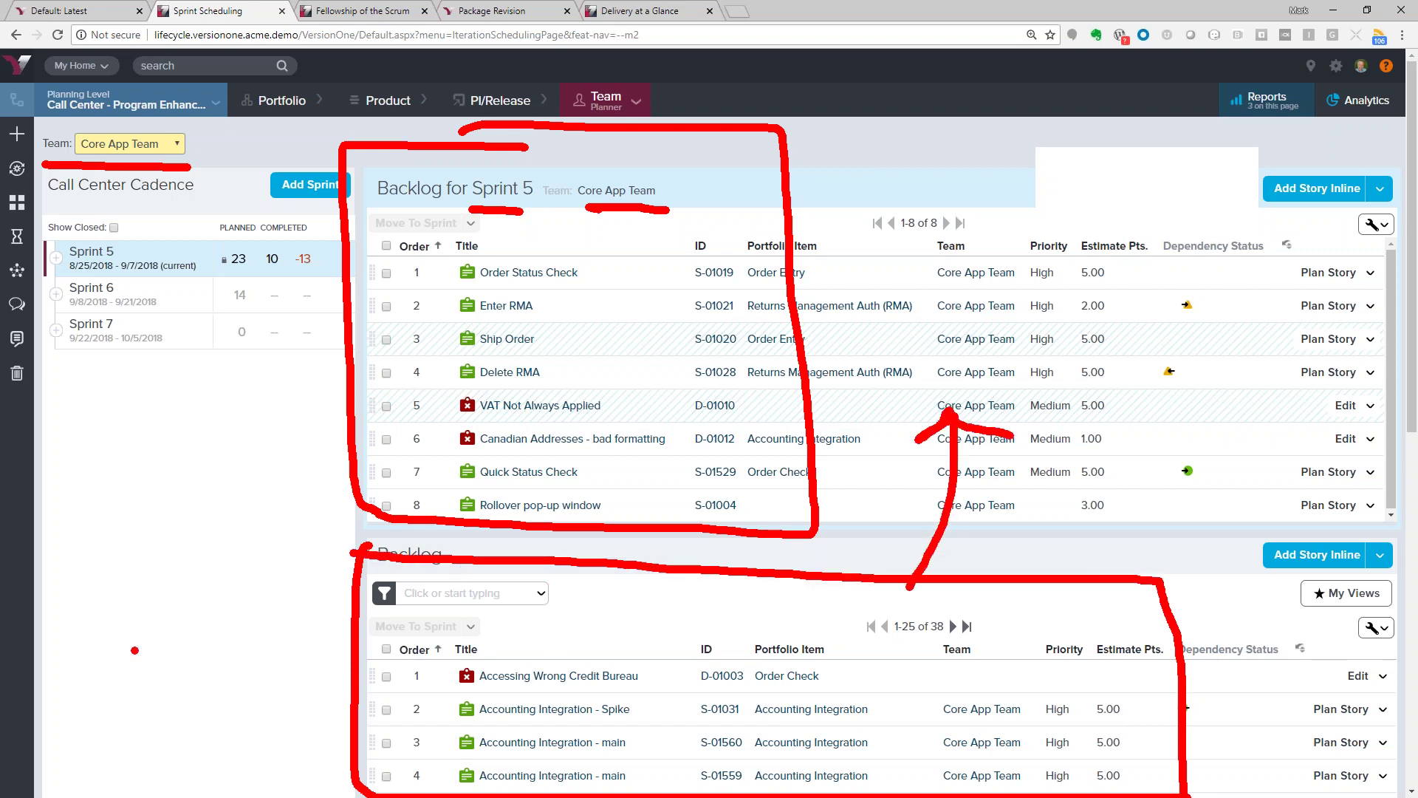
mouse_move(329, 677)
left_mouse_down()
mouse_move(191, 465)
mouse_move(206, 317)
mouse_move(233, 393)
left_mouse_up()
mouse_move(491, 585)
left_mouse_down()
mouse_move(487, 572)
mouse_move(374, 561)
mouse_move(408, 687)
mouse_move(515, 628)
mouse_move(478, 575)
left_mouse_up()
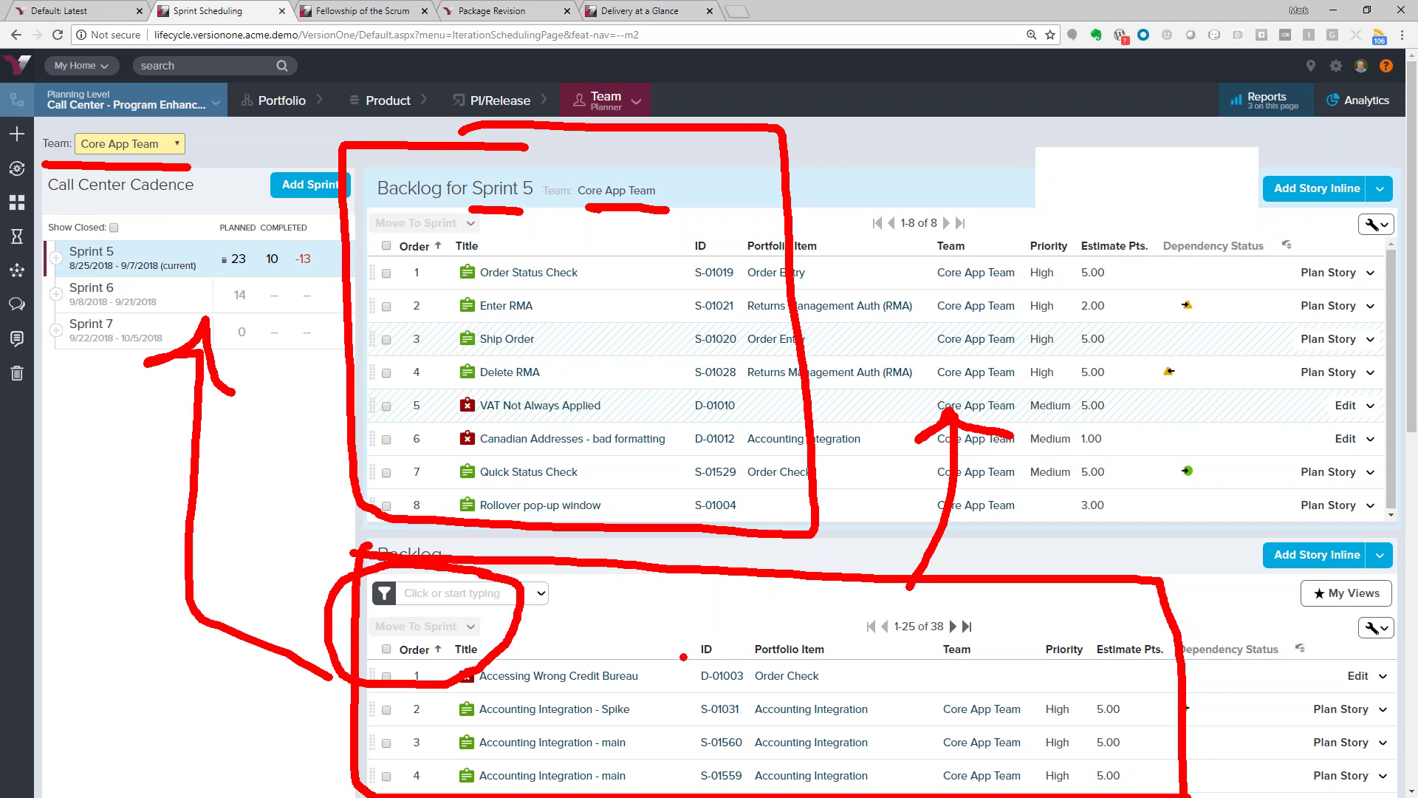
key("Escape")
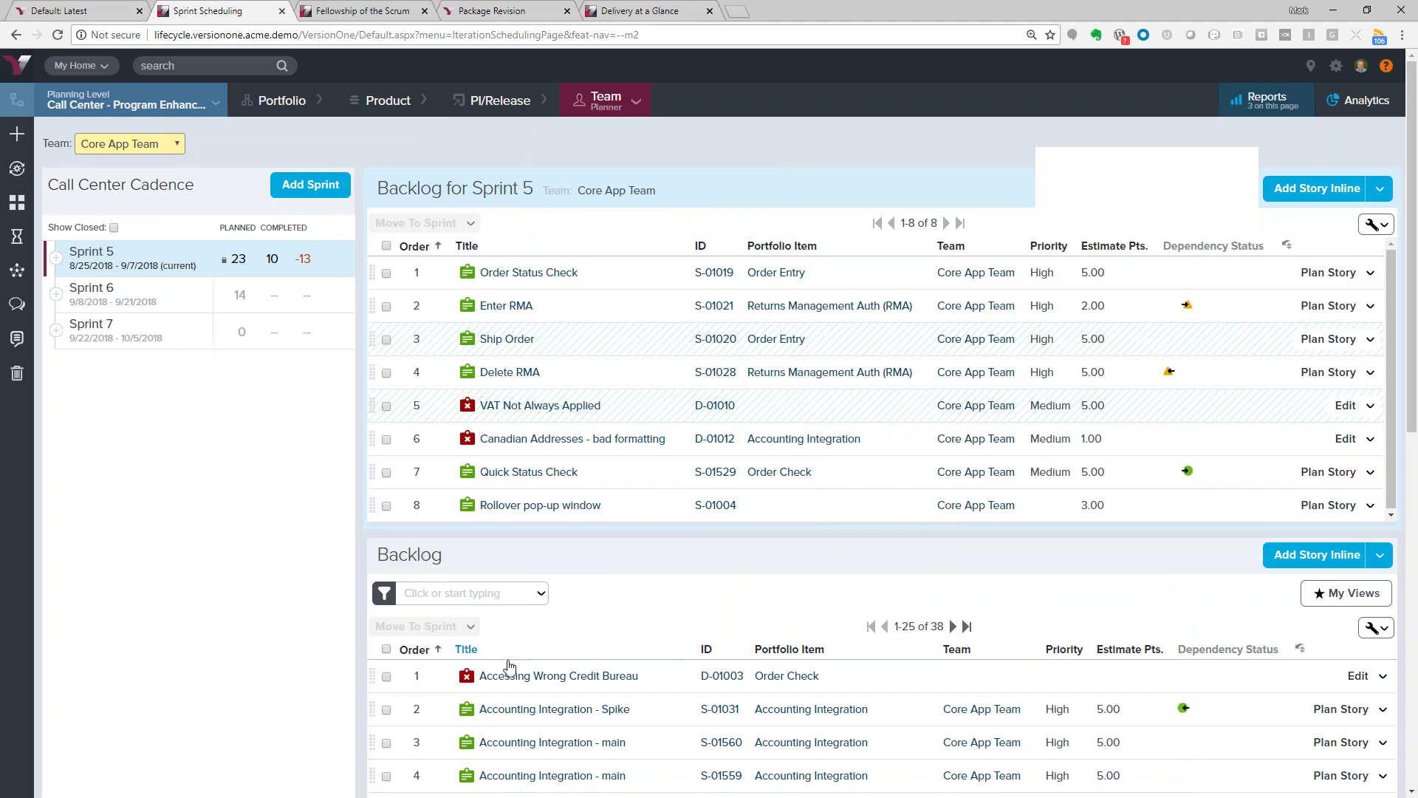
Expand the team rows of Sprint 5 and Sprint 6, and try picking up the Accounting Integration - Spike story for scheduling
mouse_move(656, 718)
left_mouse_down()
mouse_move(151, 330)
mouse_move(143, 274)
mouse_move(402, 649)
mouse_move(636, 719)
left_mouse_up()
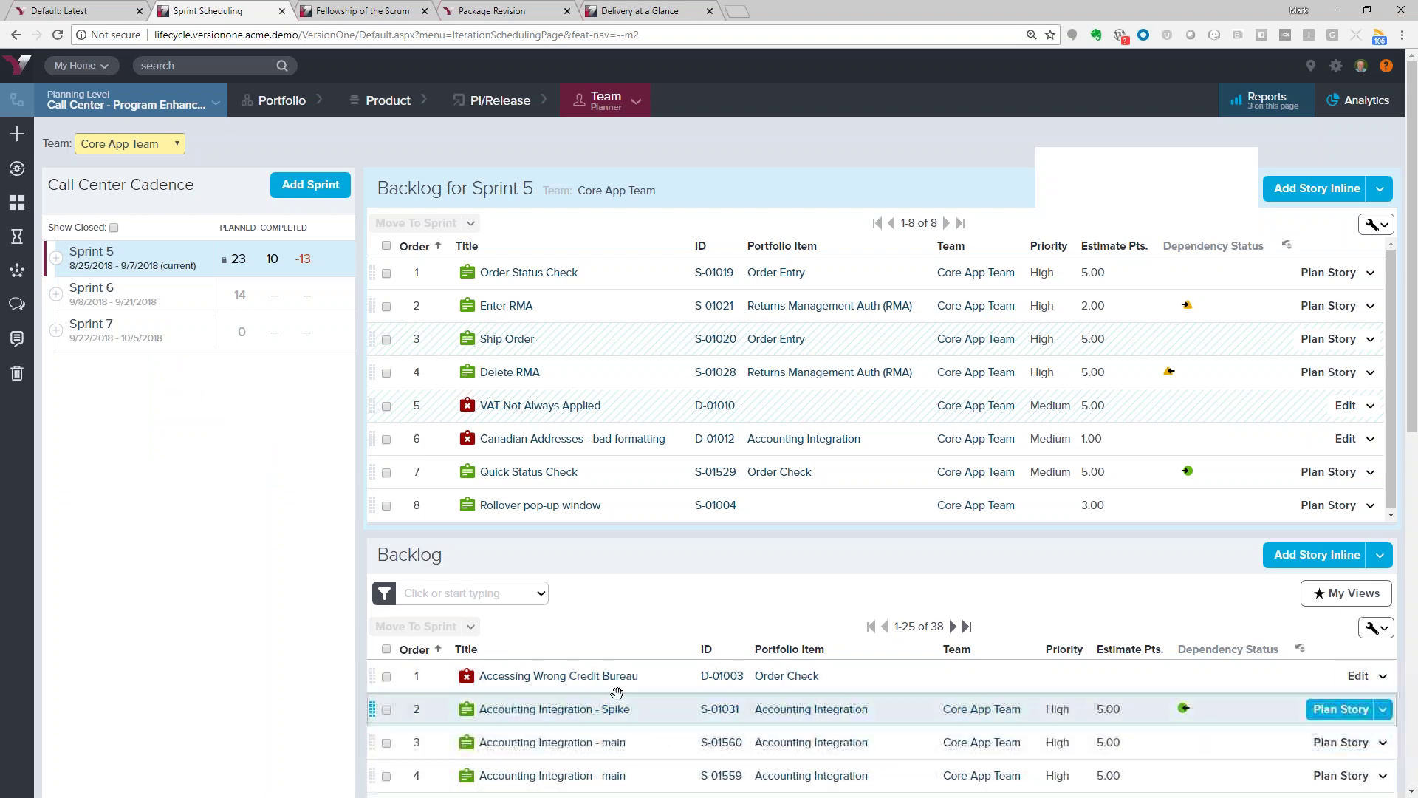
left_click(53, 263)
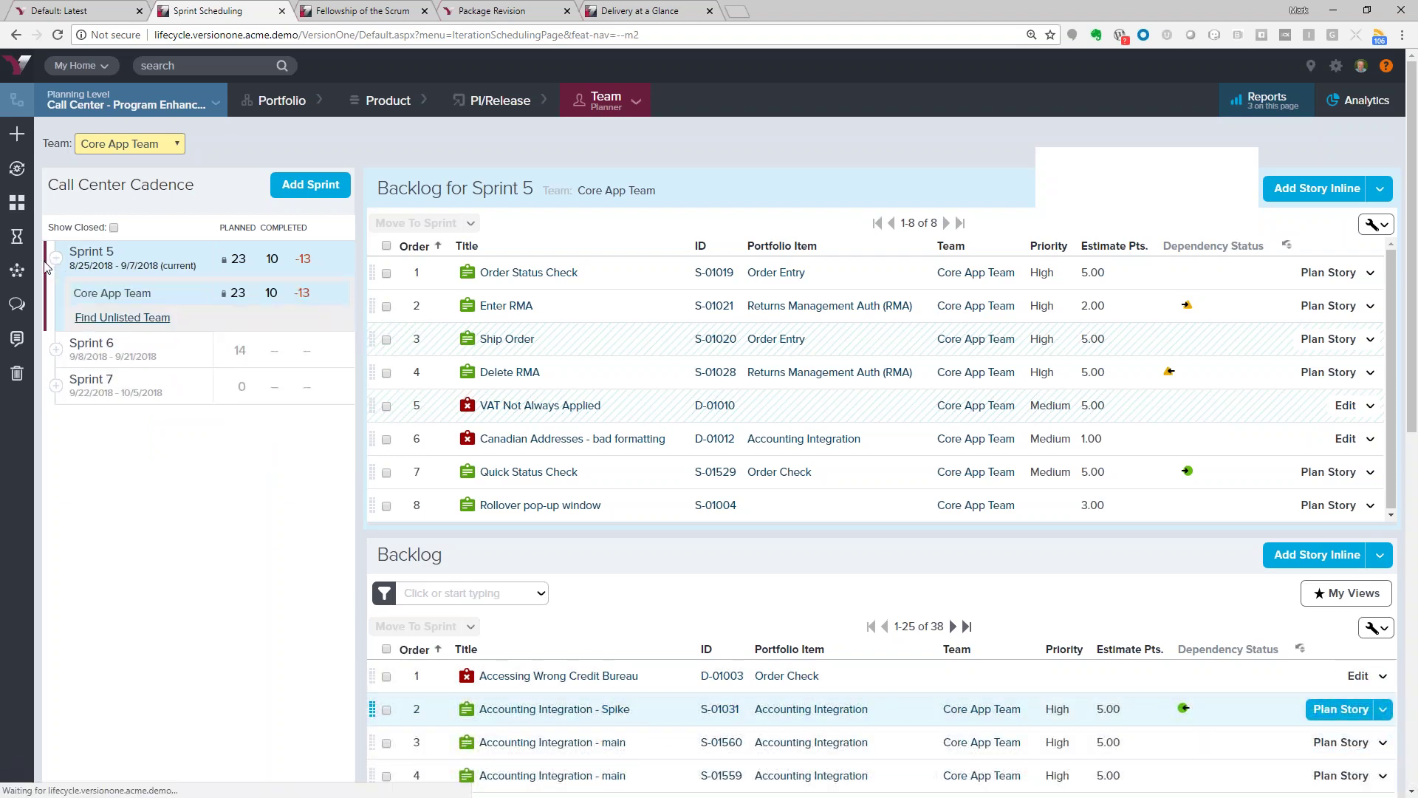
left_click(55, 382)
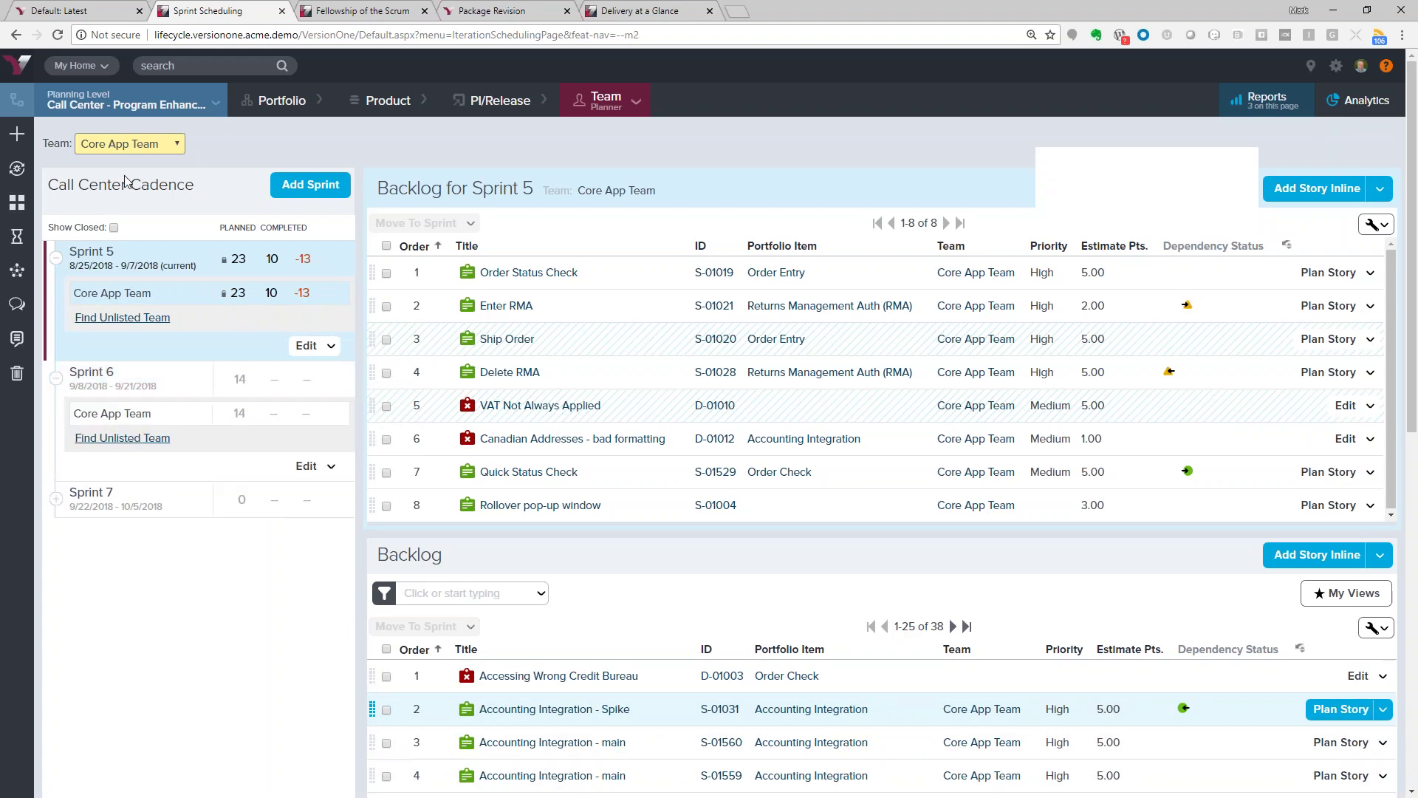
scroll(633, 655, "down", 5)
scroll(634, 458, "up", 5)
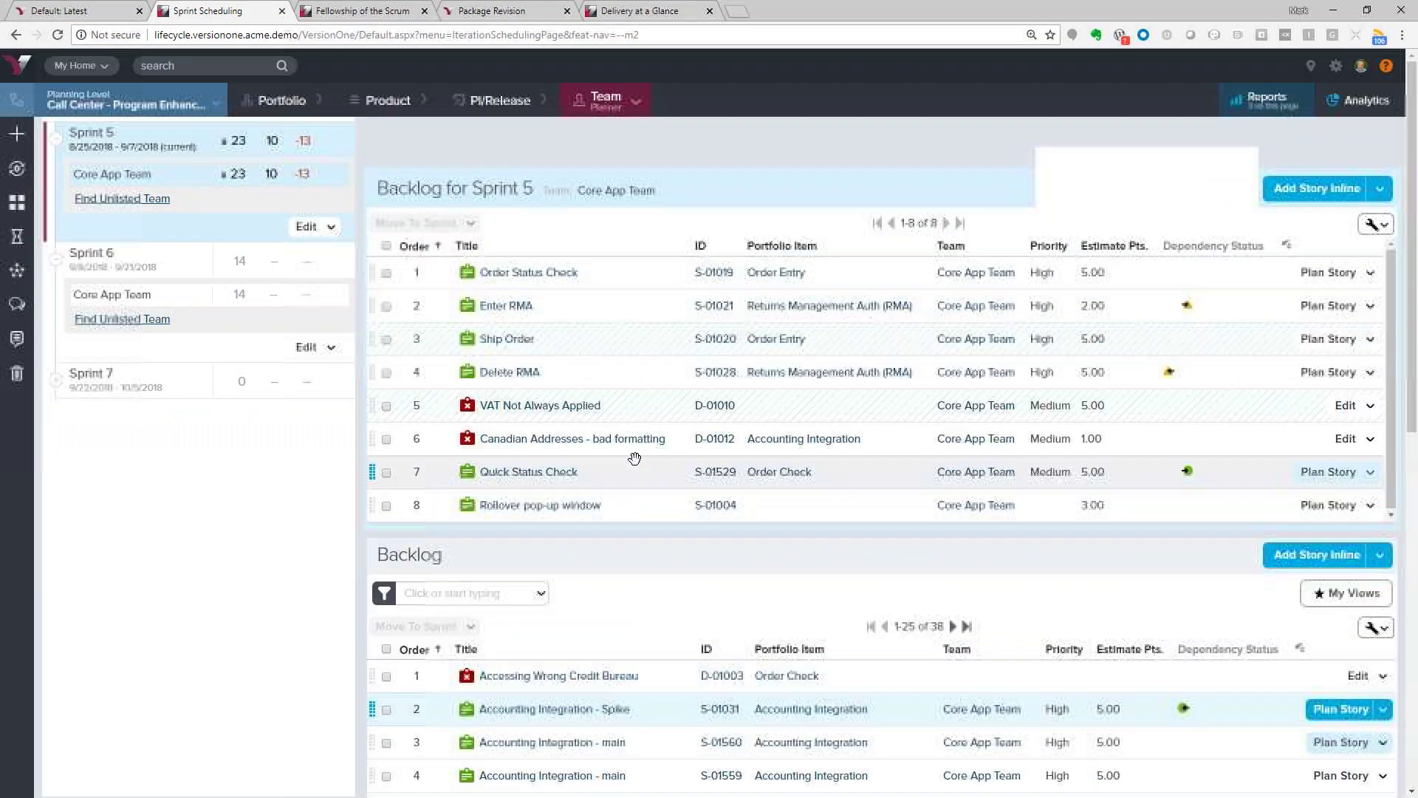
mouse_move(662, 715)
left_mouse_down()
mouse_move(195, 404)
mouse_move(665, 714)
left_mouse_up()
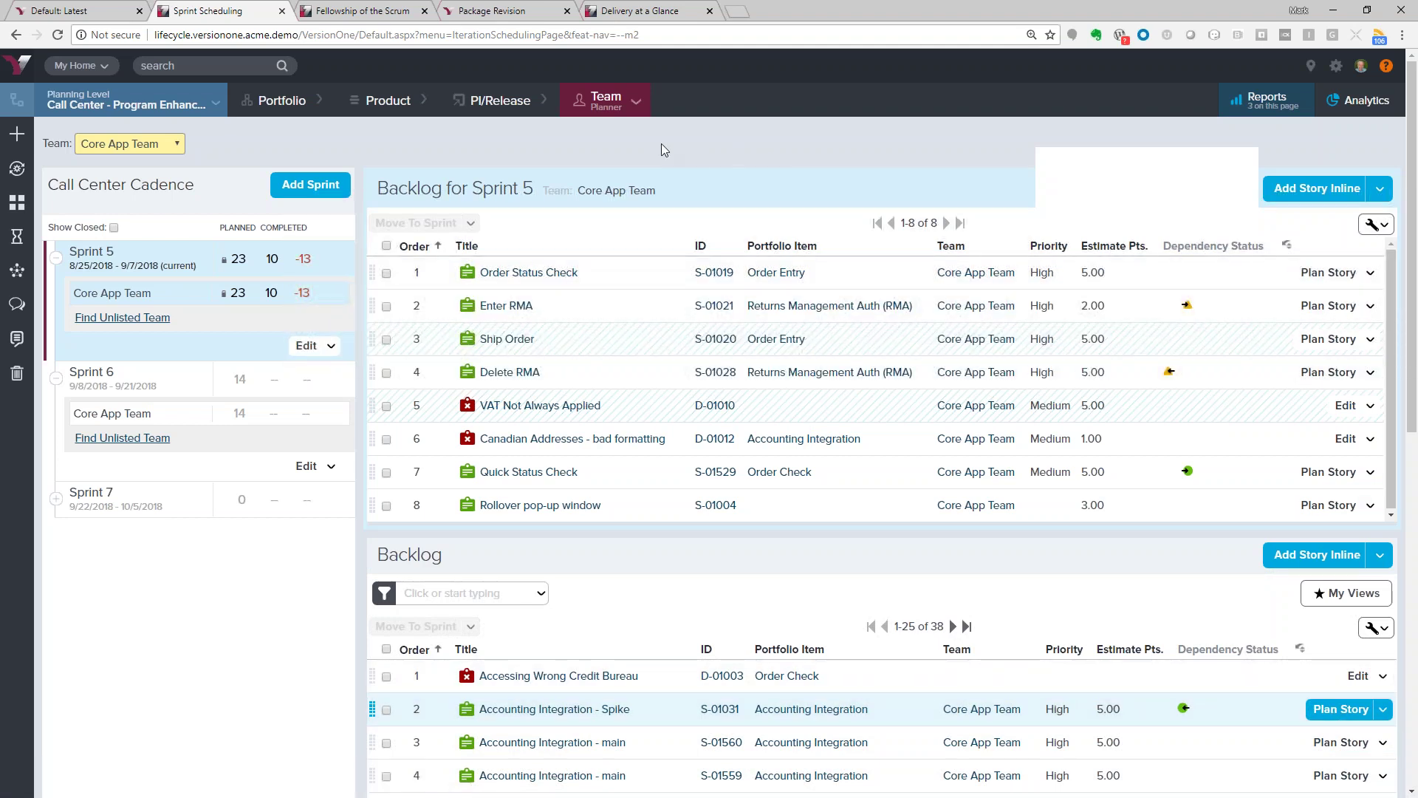
Switch to the Fellowship of the Scrum TeamRoom and replace the TF SCM panel beside the Taskboard with the Scorecard
mouse_move(388, 100)
left_click(353, 12)
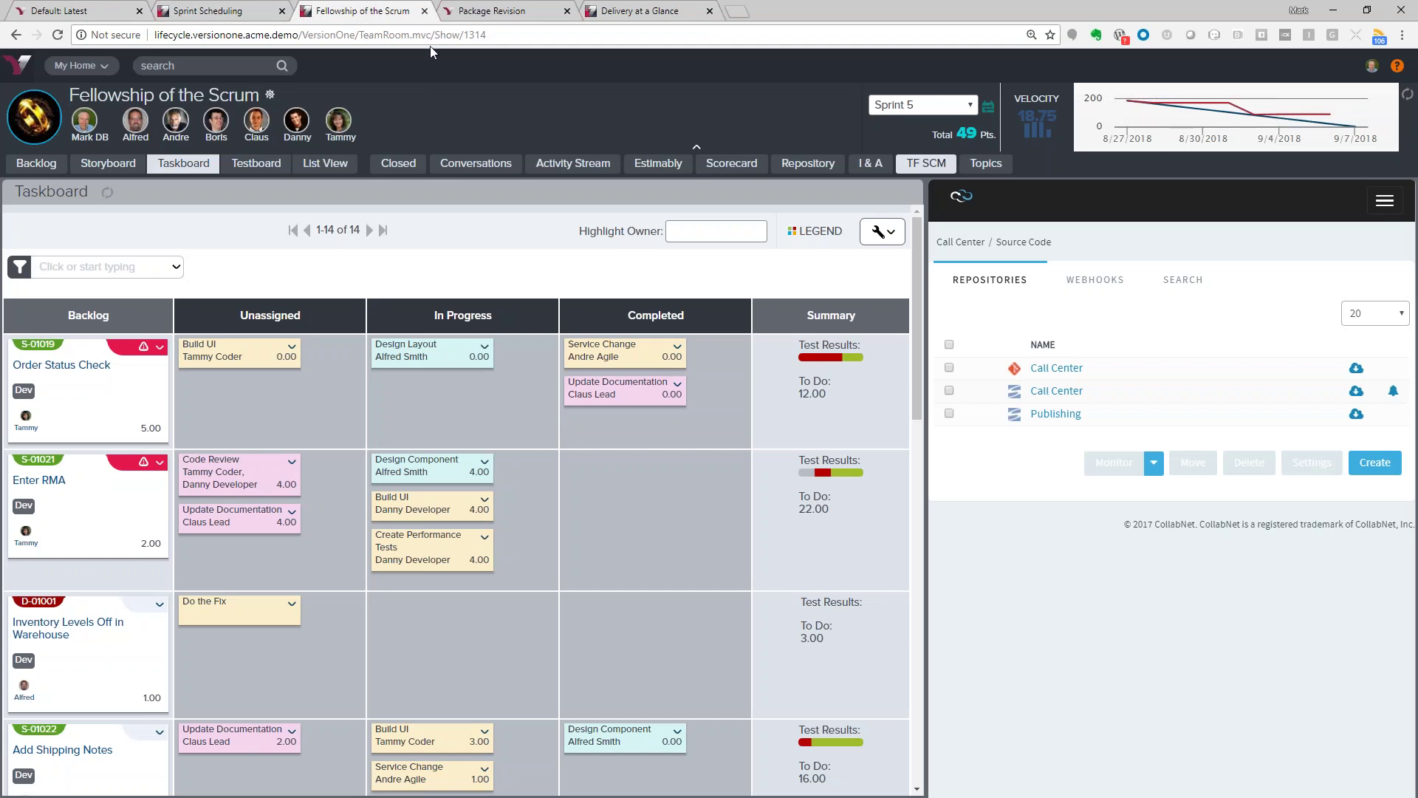
left_click_drag(488, 35, 157, 62)
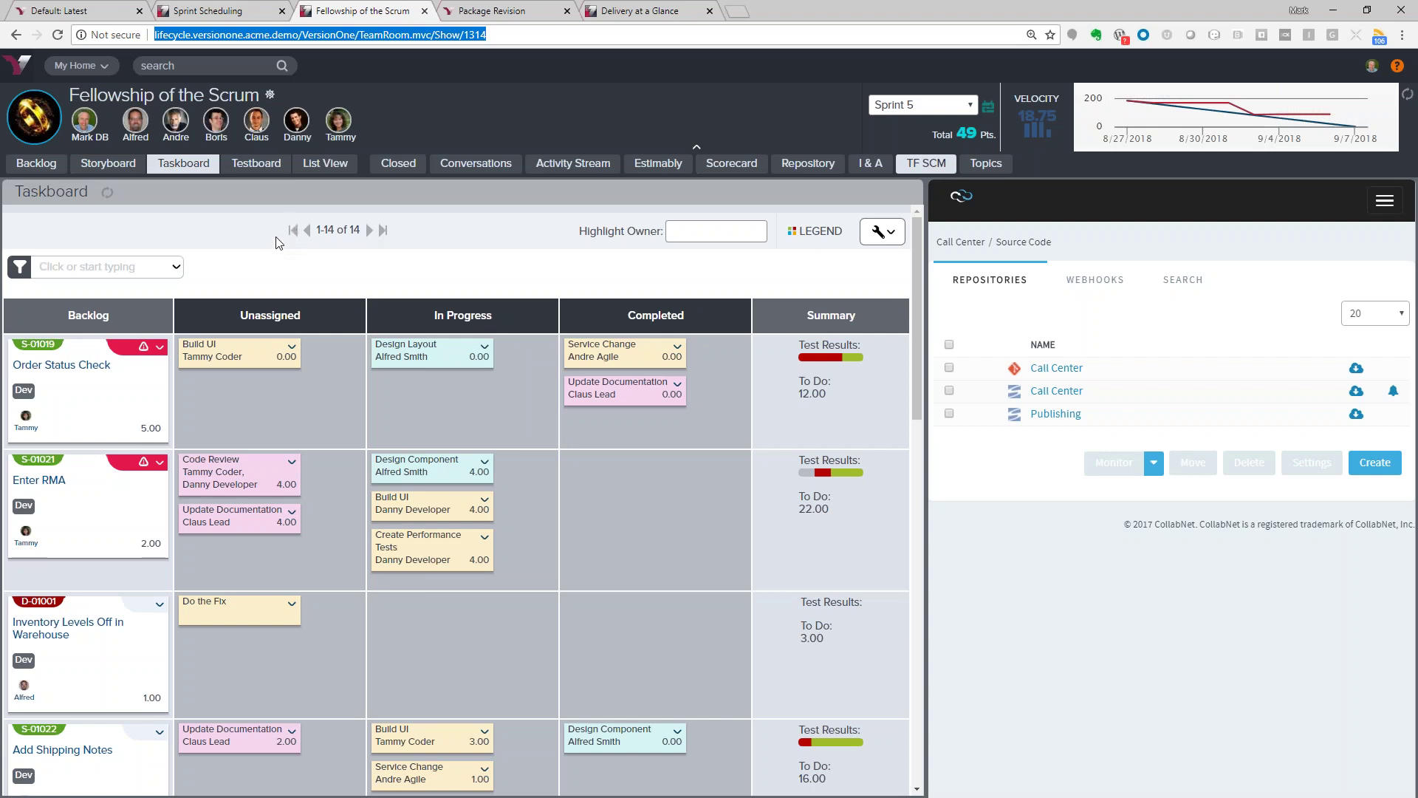
left_click(78, 65)
left_click(926, 167)
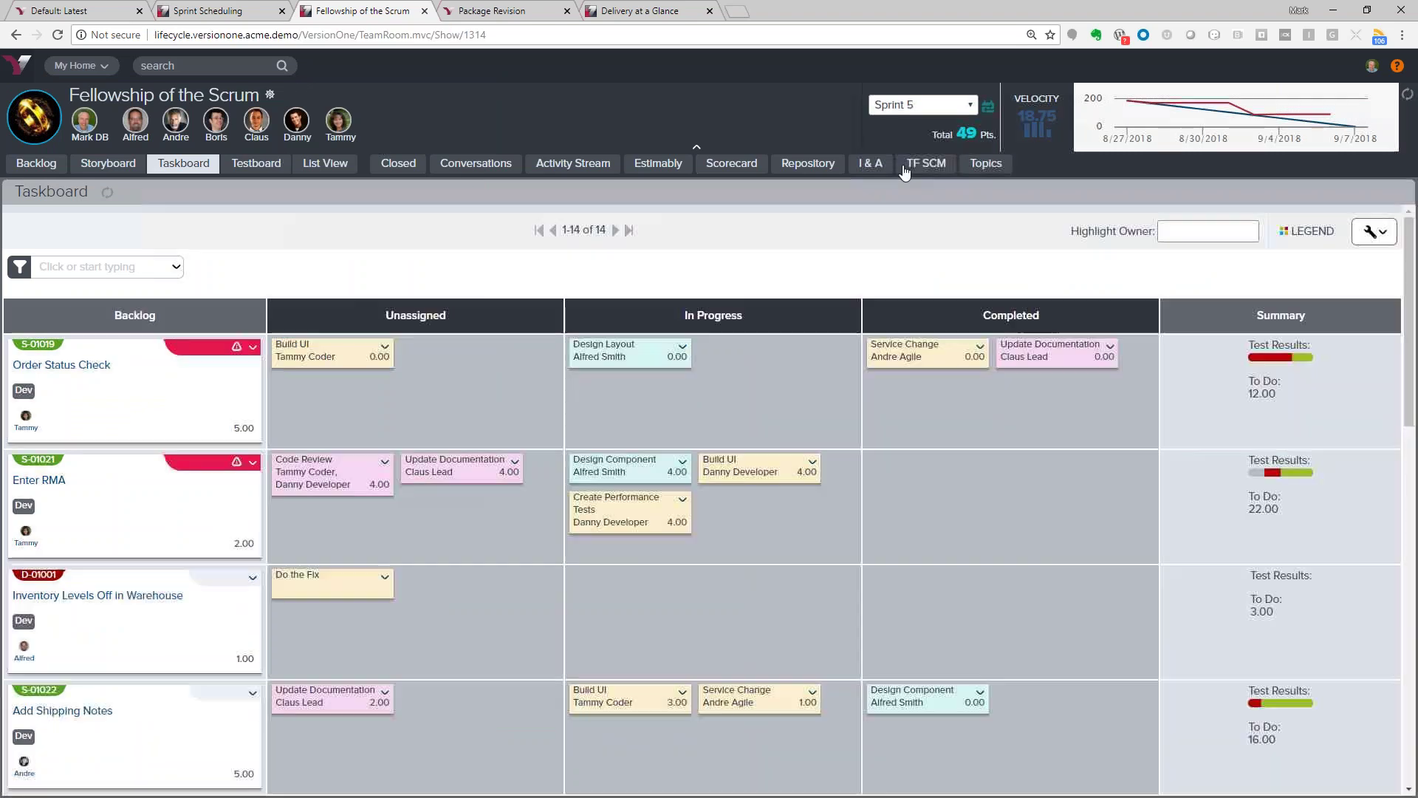
left_click(736, 170)
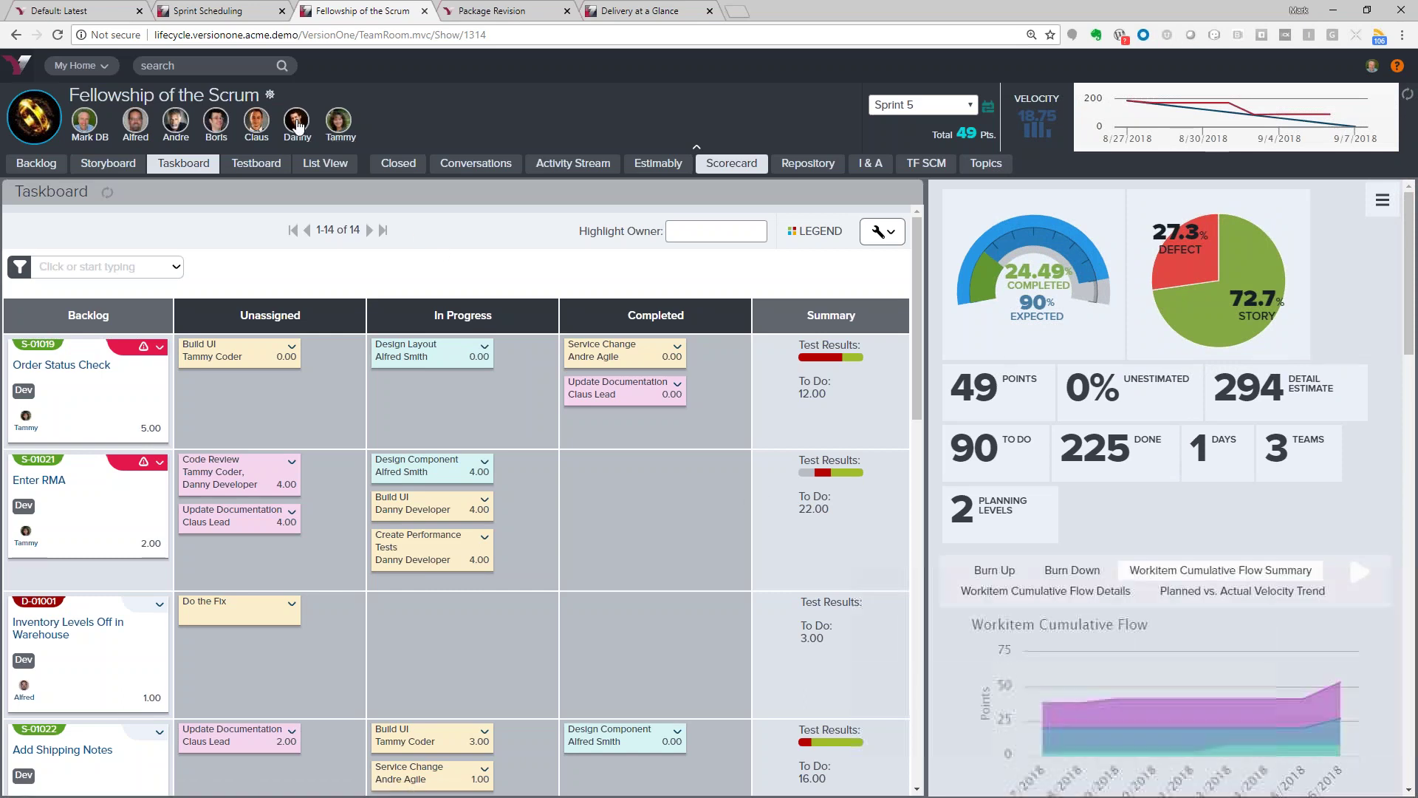
Filter the Taskboard to the Create Performance Tests task owner's work, and view that task's effort tracking form without saving
left_click(298, 124)
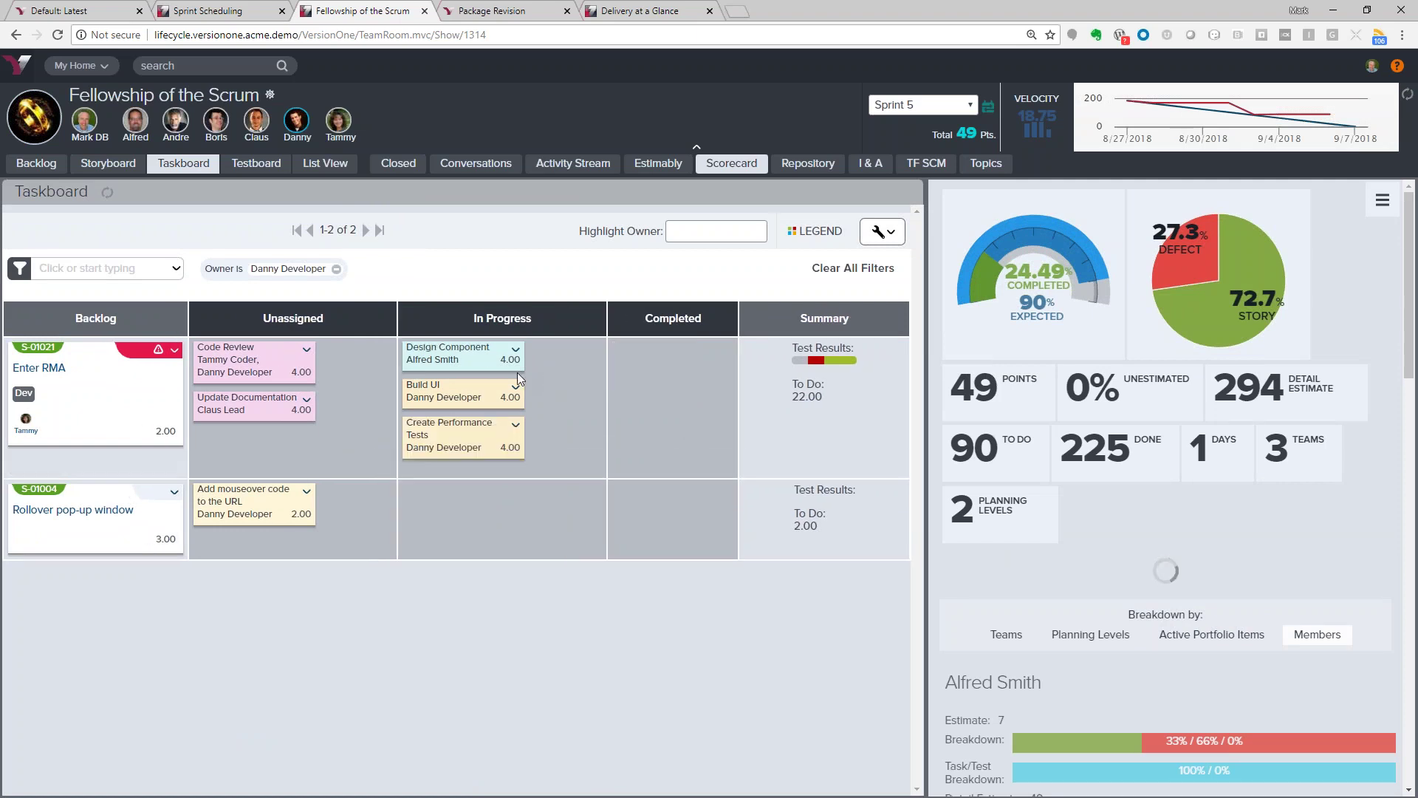
left_click(515, 429)
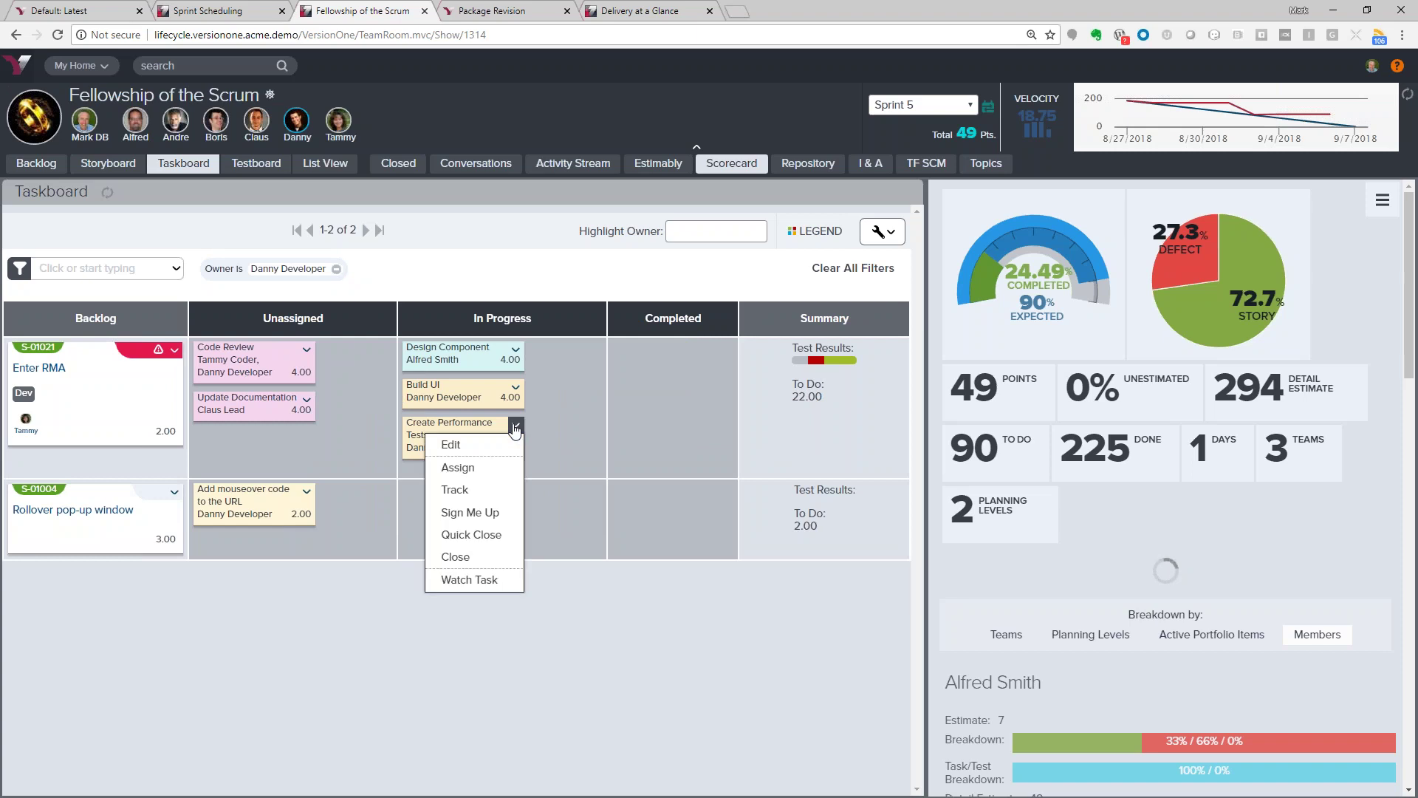
left_click(463, 491)
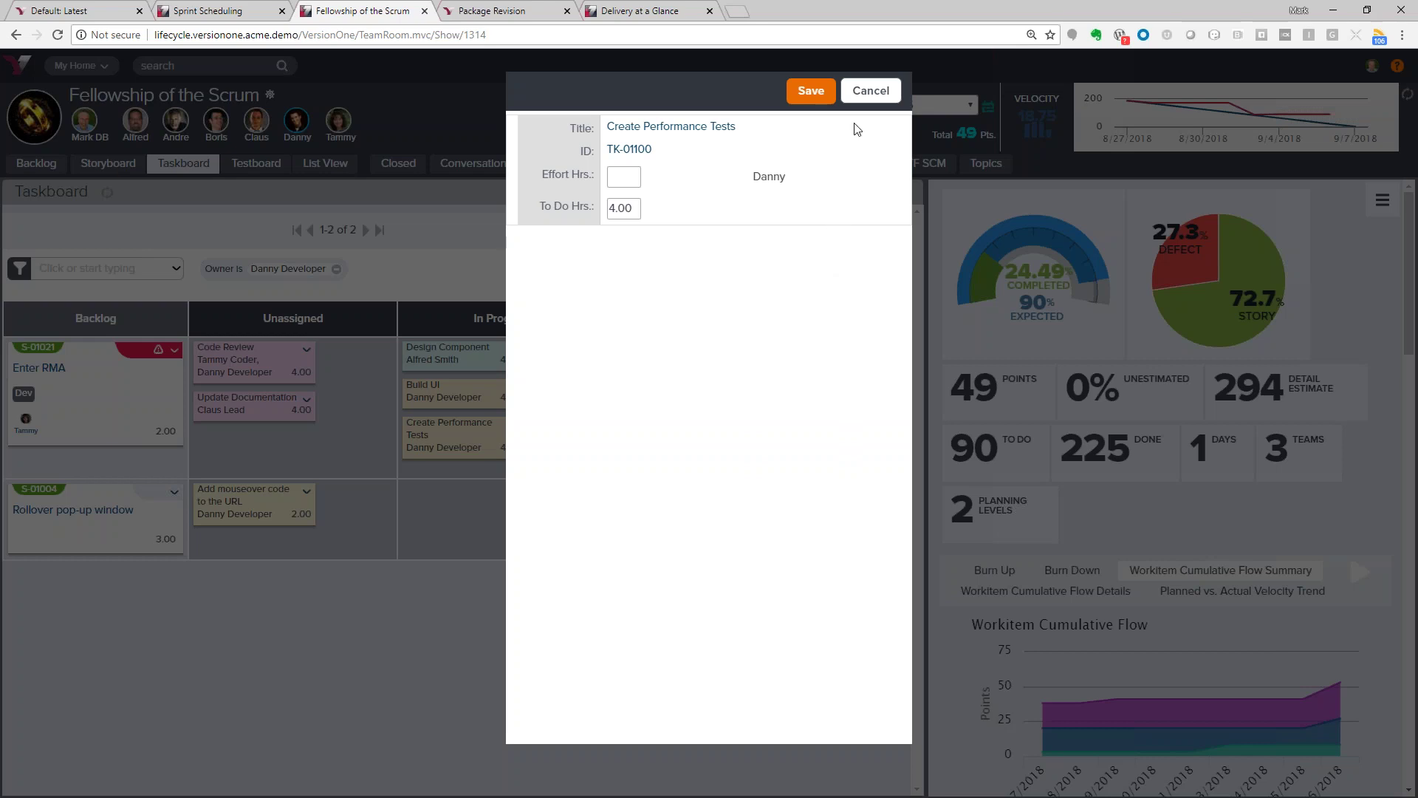
left_click(871, 91)
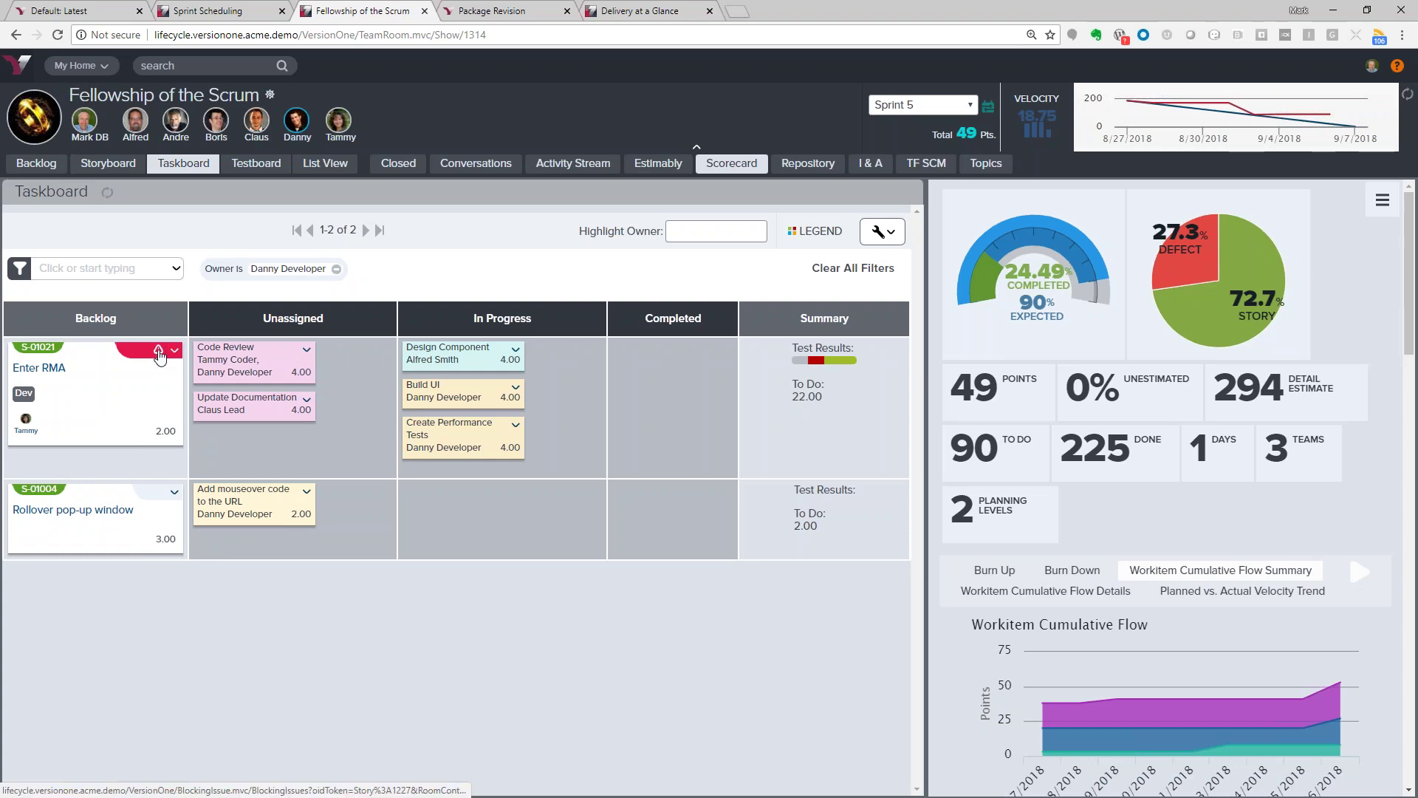
Review the blocking issues of the Enter RMA story and close the list
left_click(159, 353)
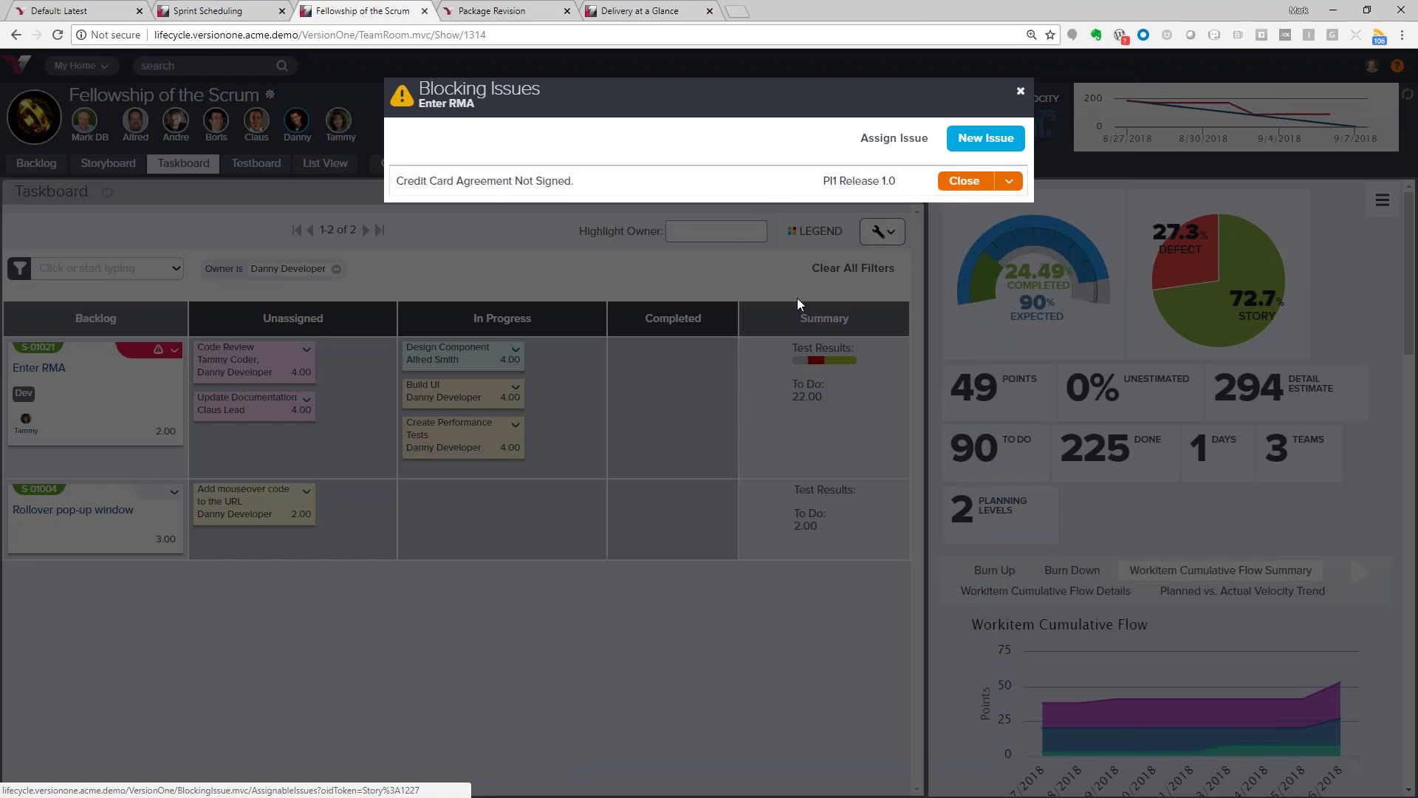
left_click(1020, 92)
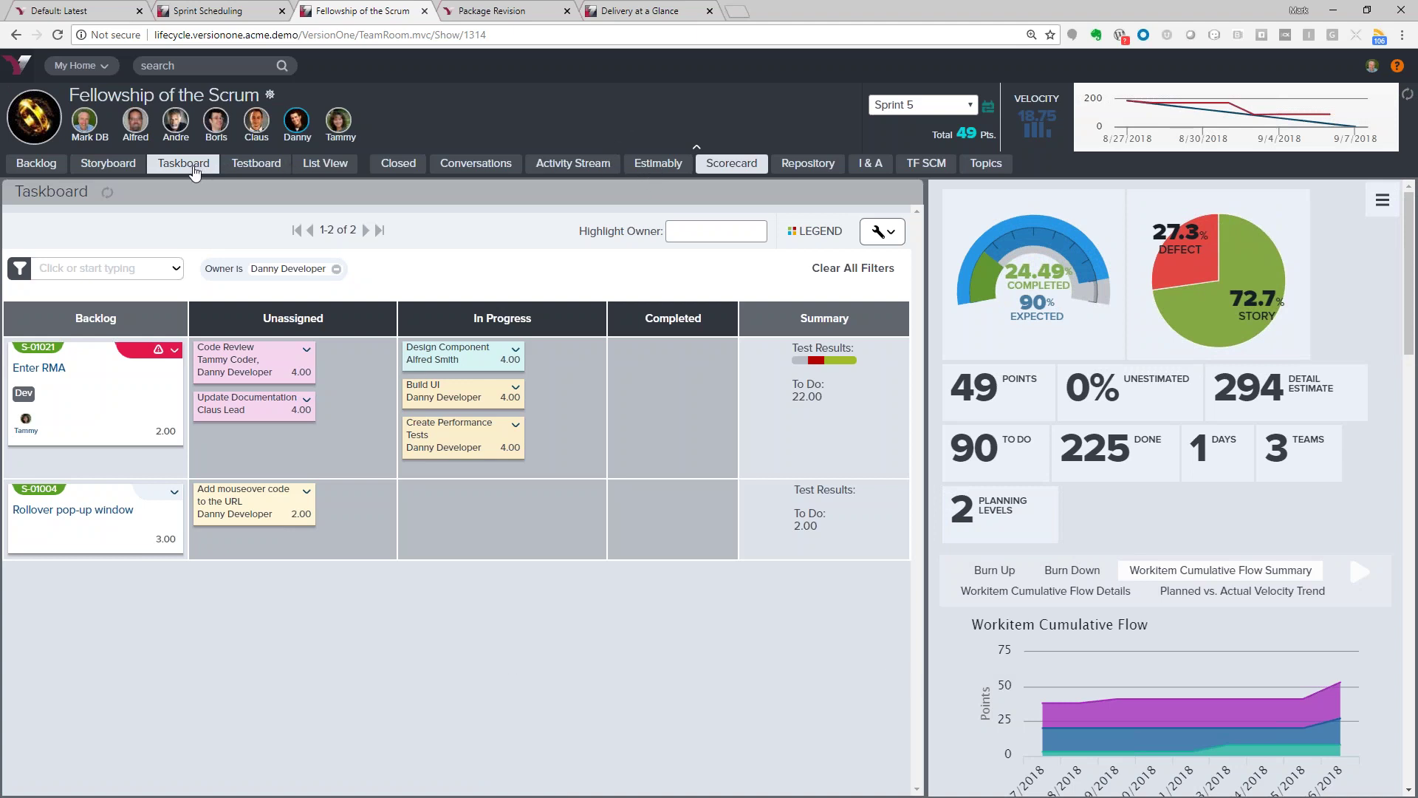
Replace the TeamRoom's Taskboard and Scorecard panels with Backlog, Conversations and Estimably
left_click(184, 163)
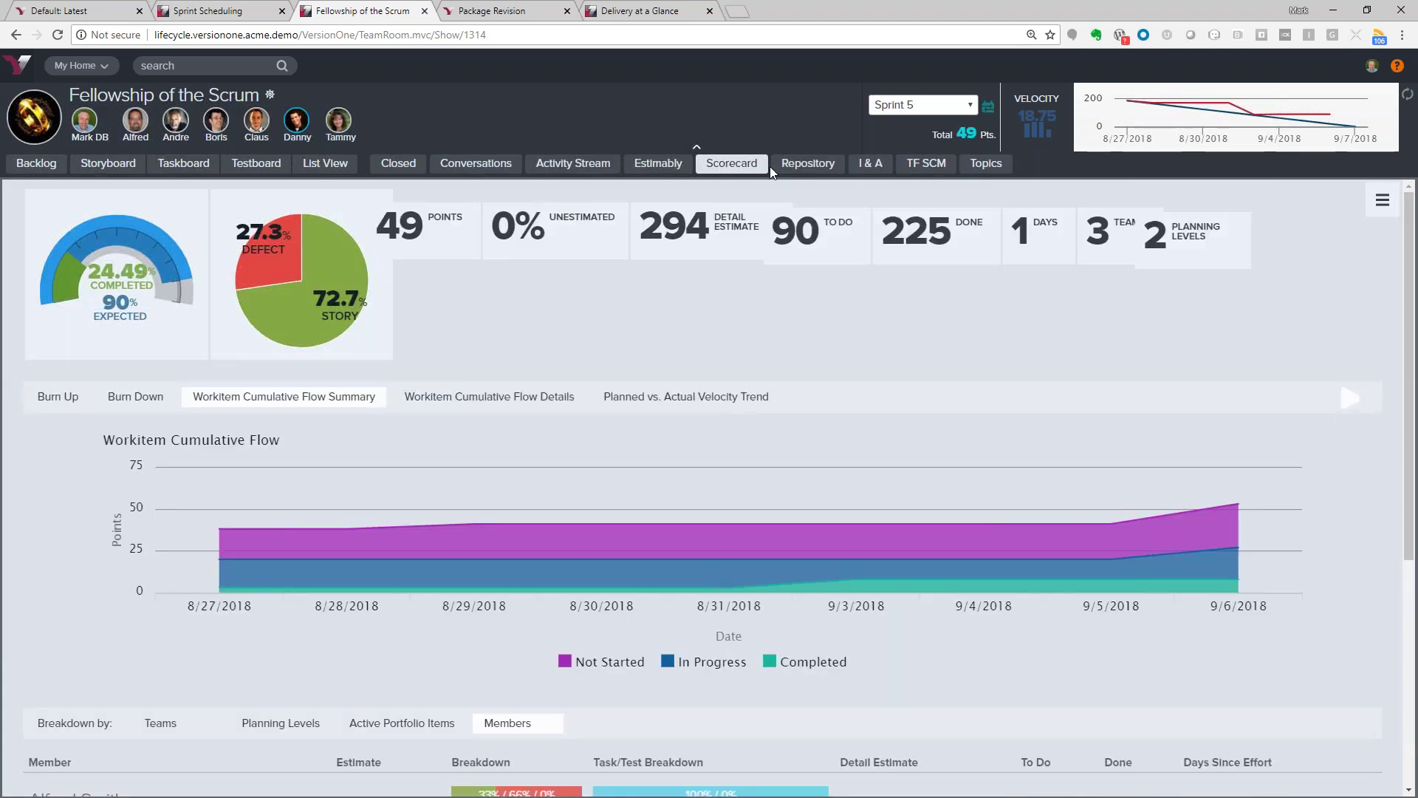
left_click(636, 168)
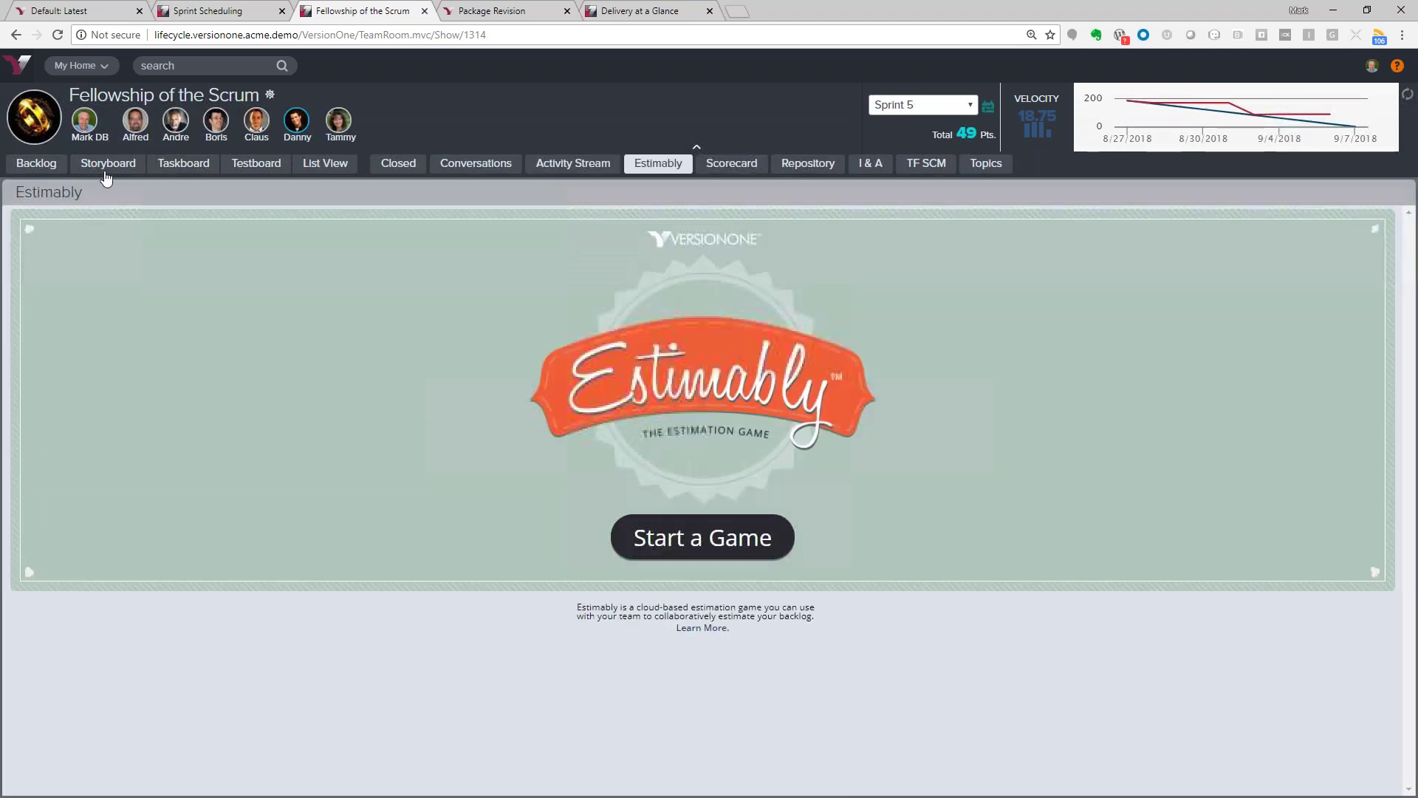
left_click(37, 168)
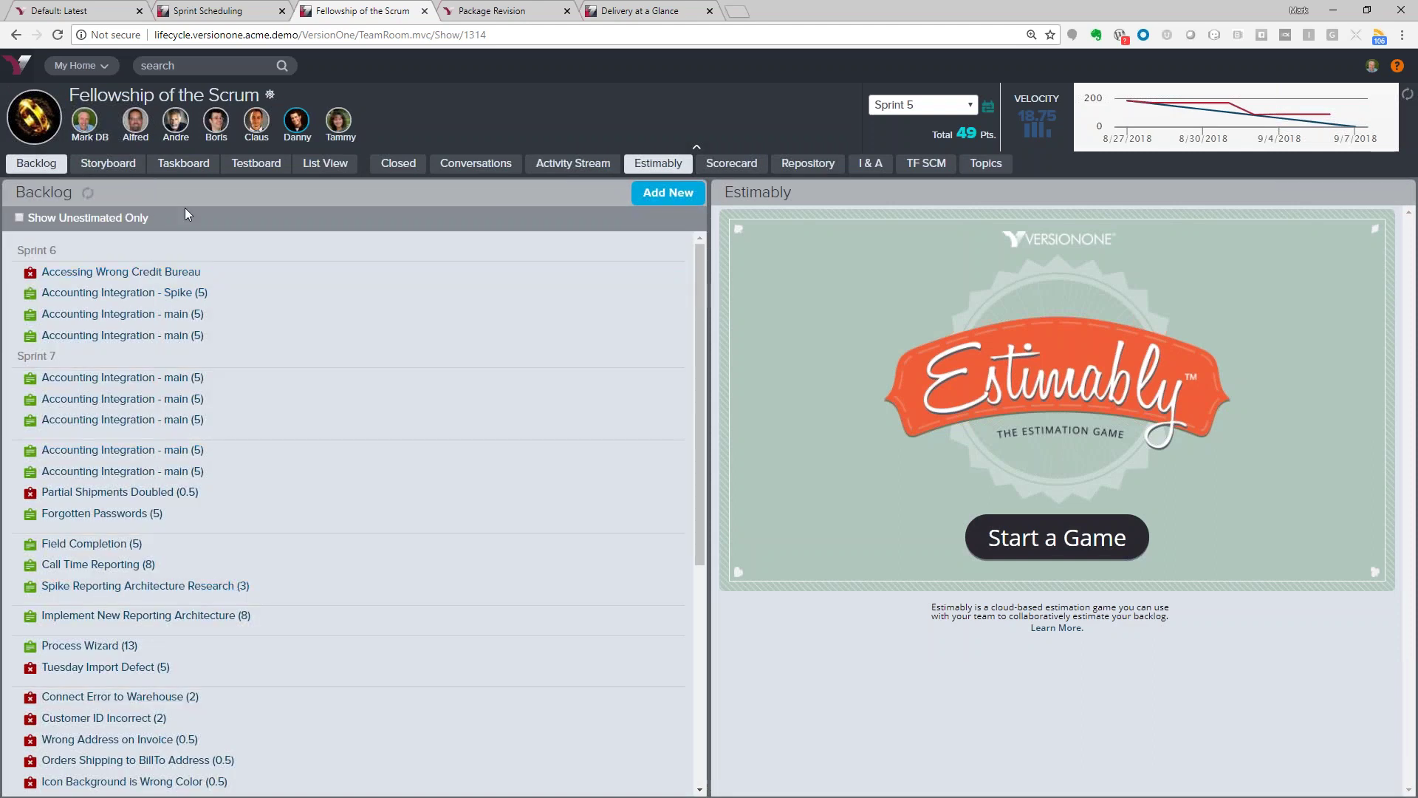
left_click(460, 168)
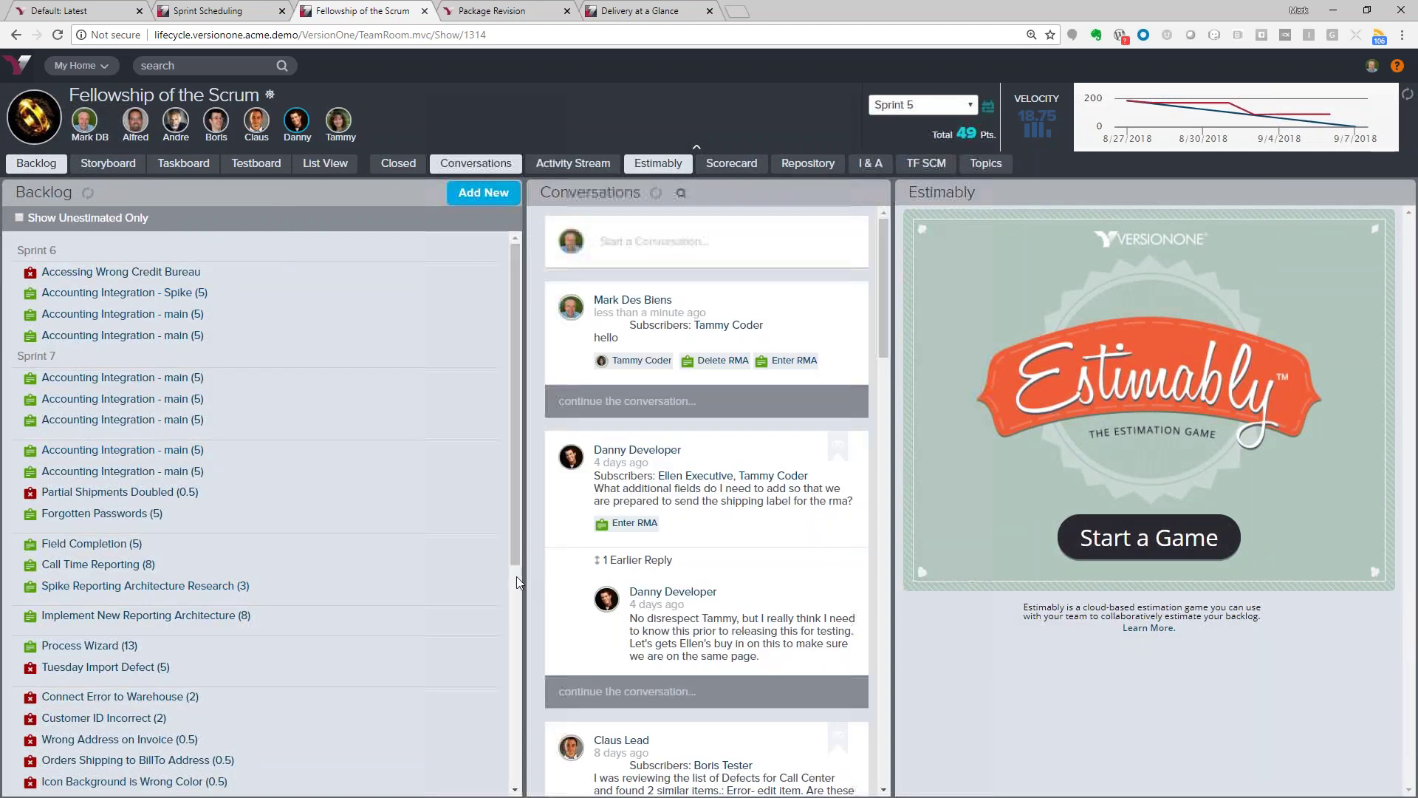
Start an Estimably game and begin a round for the Rep Avatars story, picked from the unestimated backlog items
left_click(1135, 540)
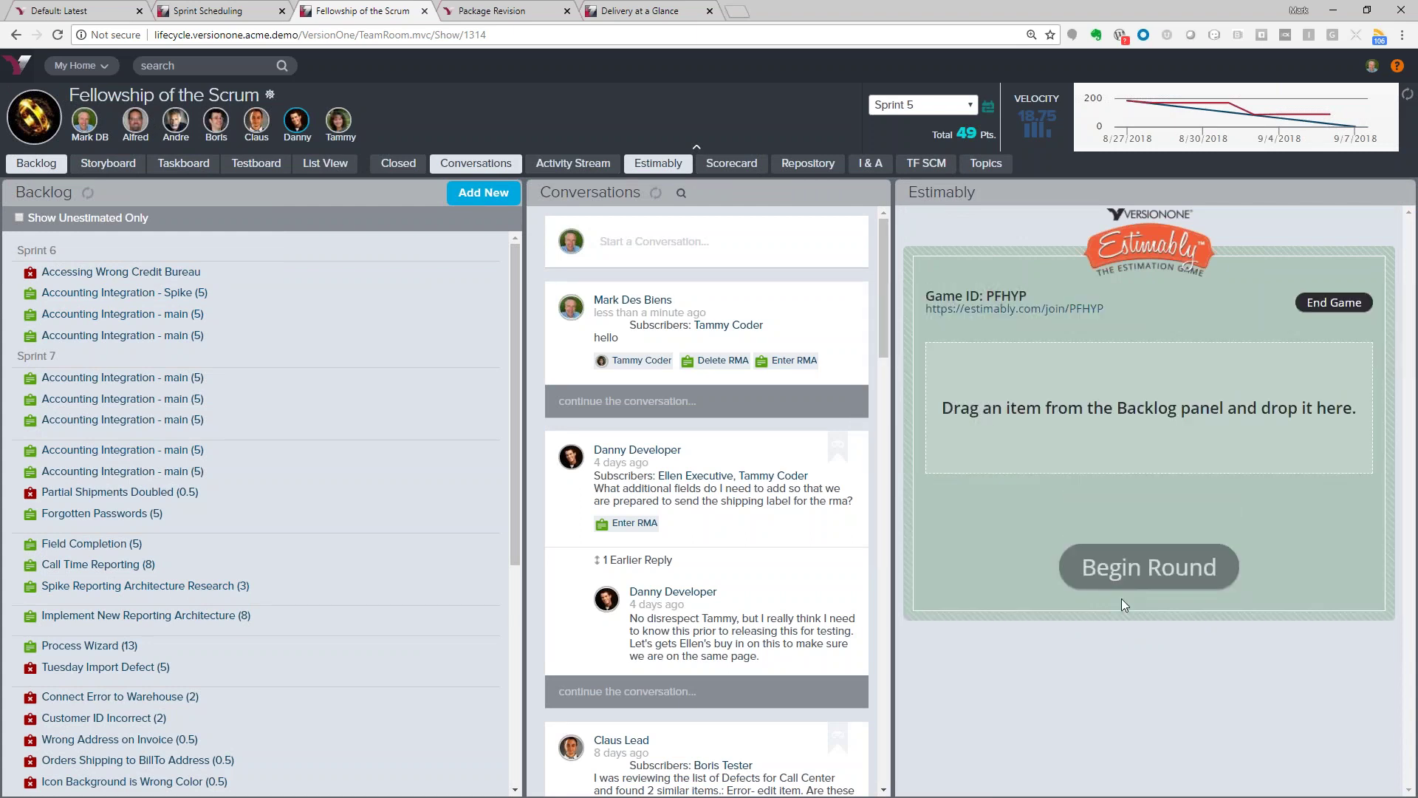
left_click(20, 218)
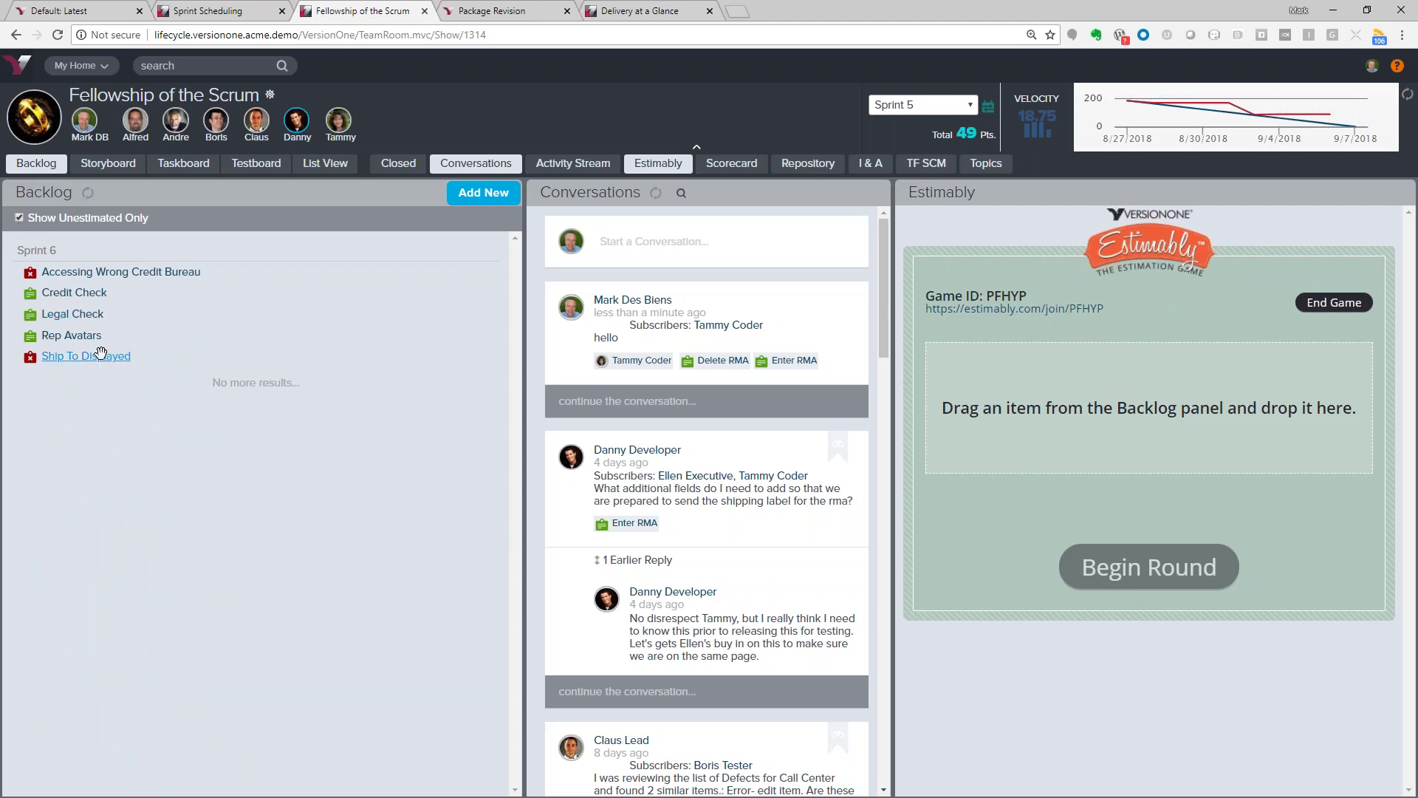
left_click_drag(72, 335, 1072, 377)
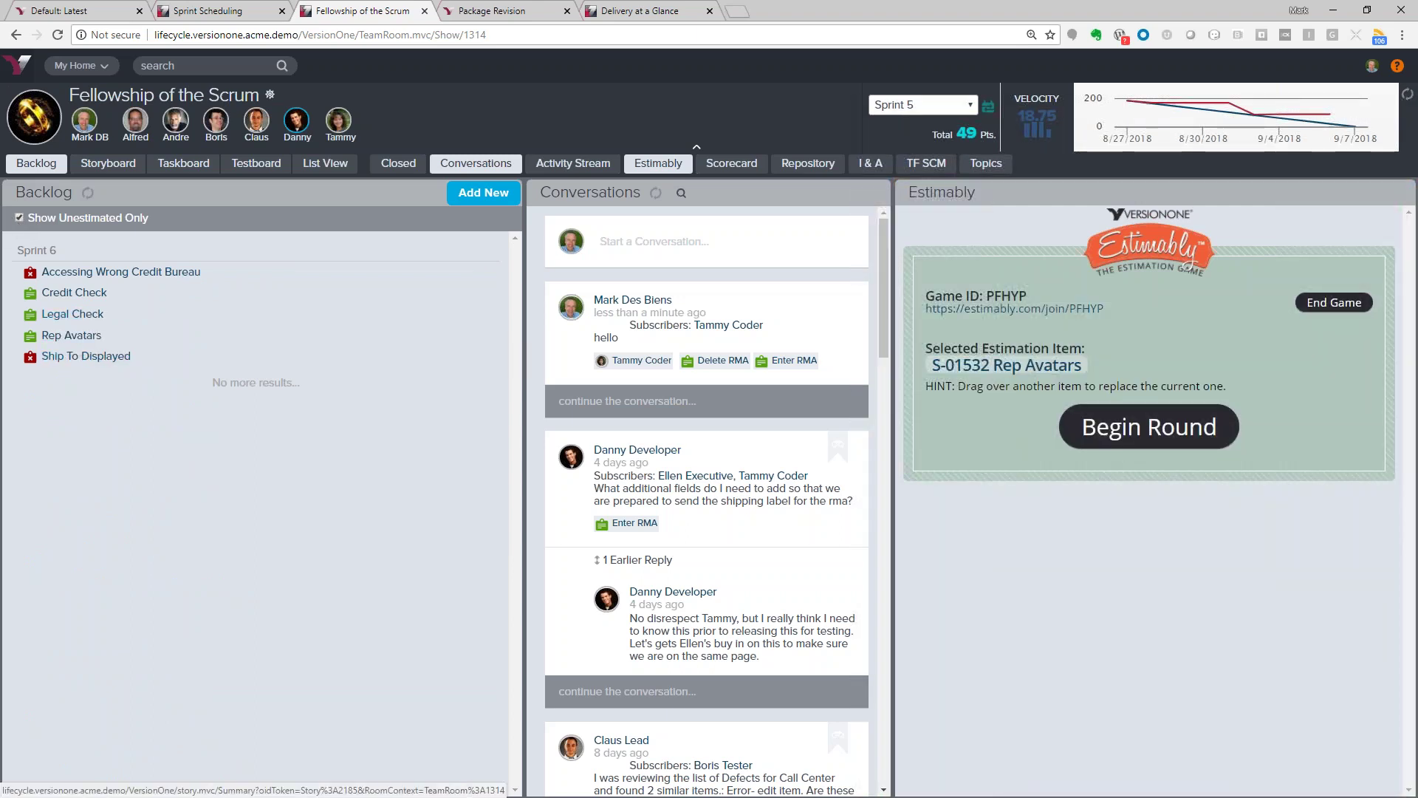
left_click(1131, 418)
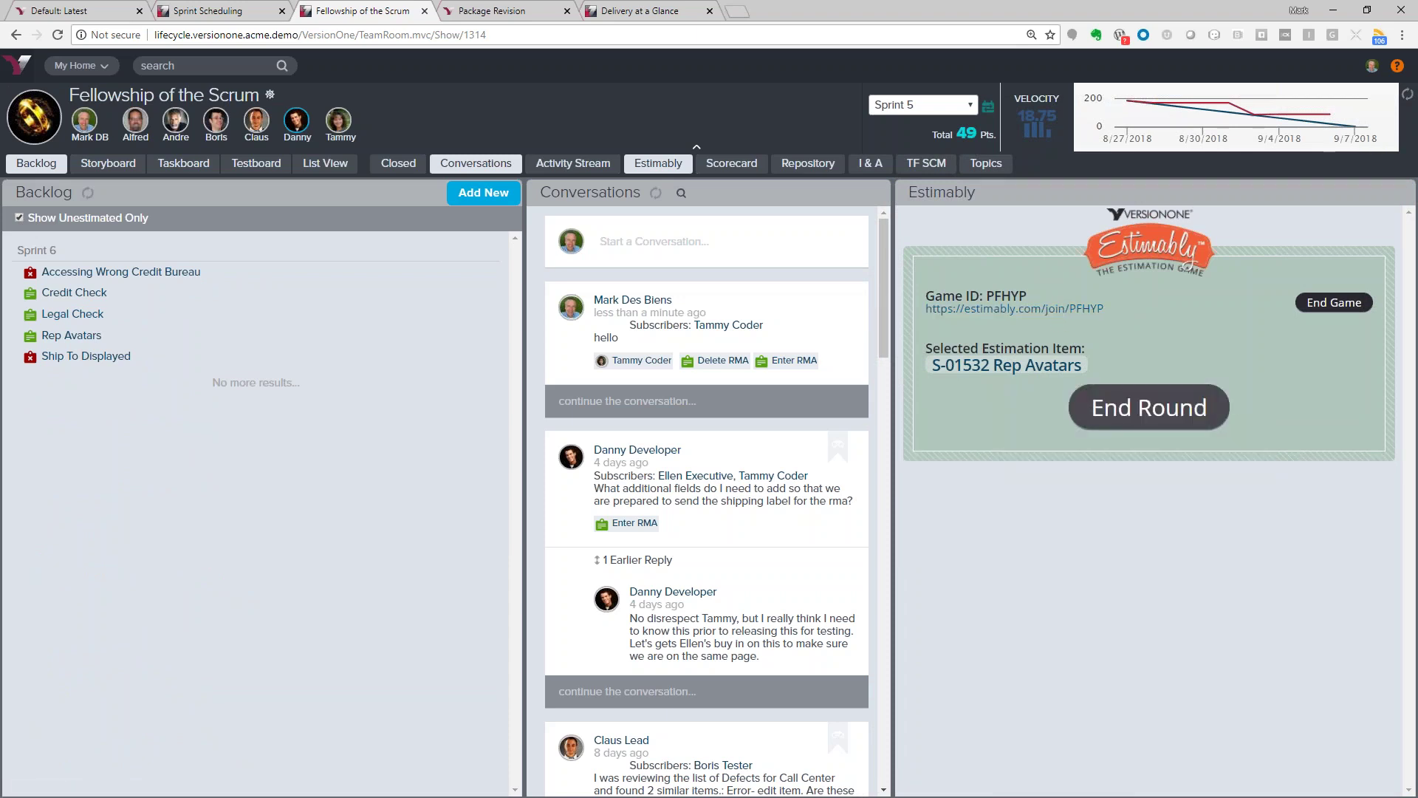
Join the Estimably game through its link with the participant's name, and vote 5 for Rep Avatars
left_click(1055, 309)
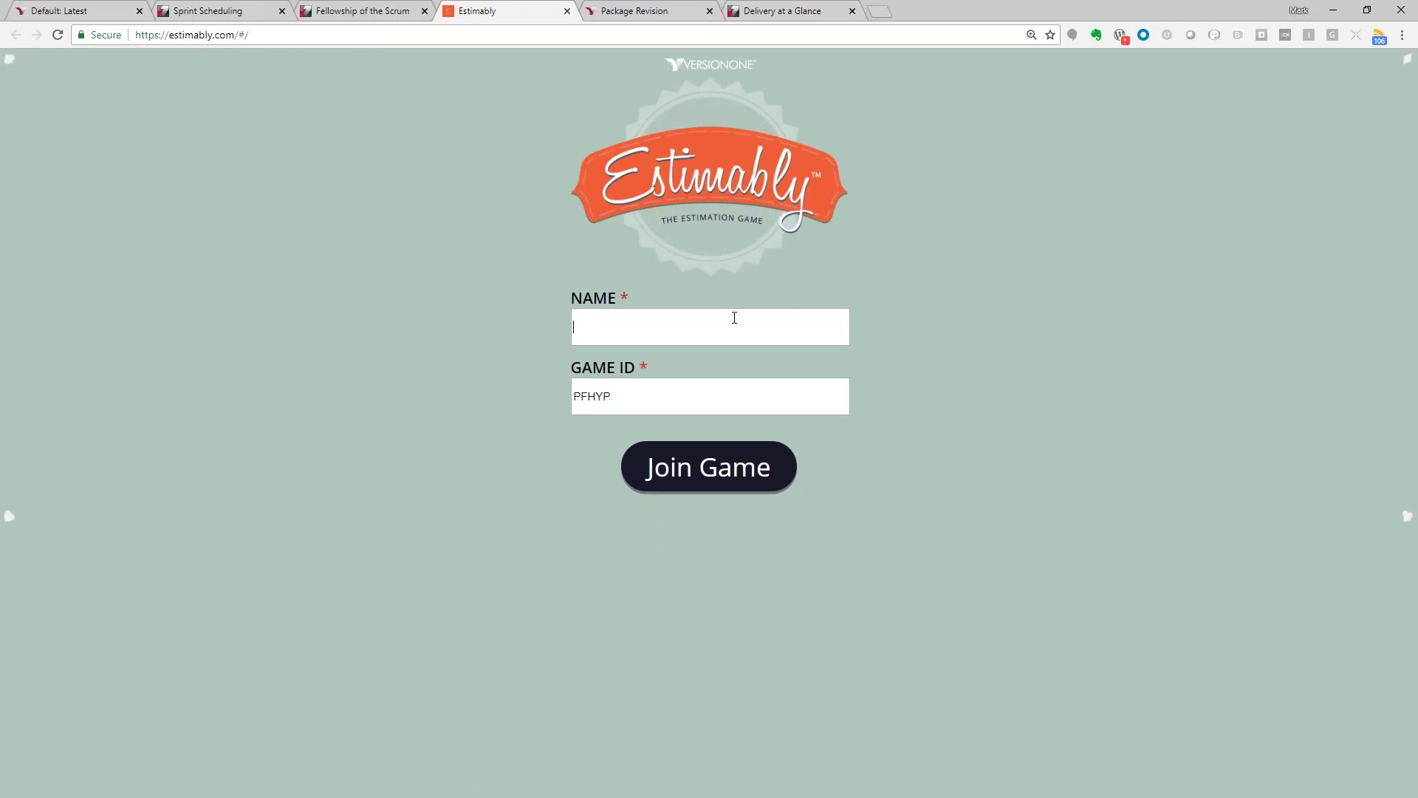
left_click(734, 318)
type("Mark")
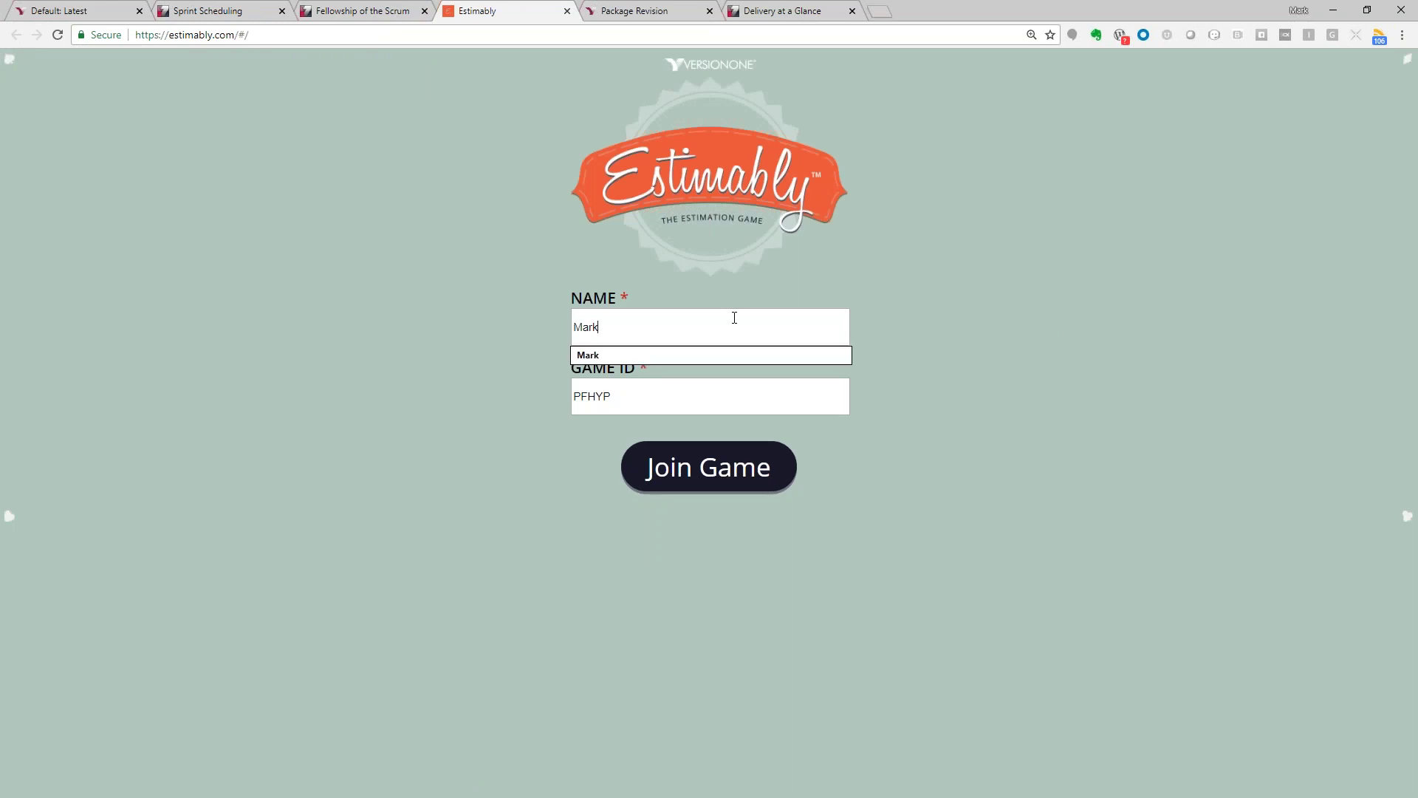
key("Return")
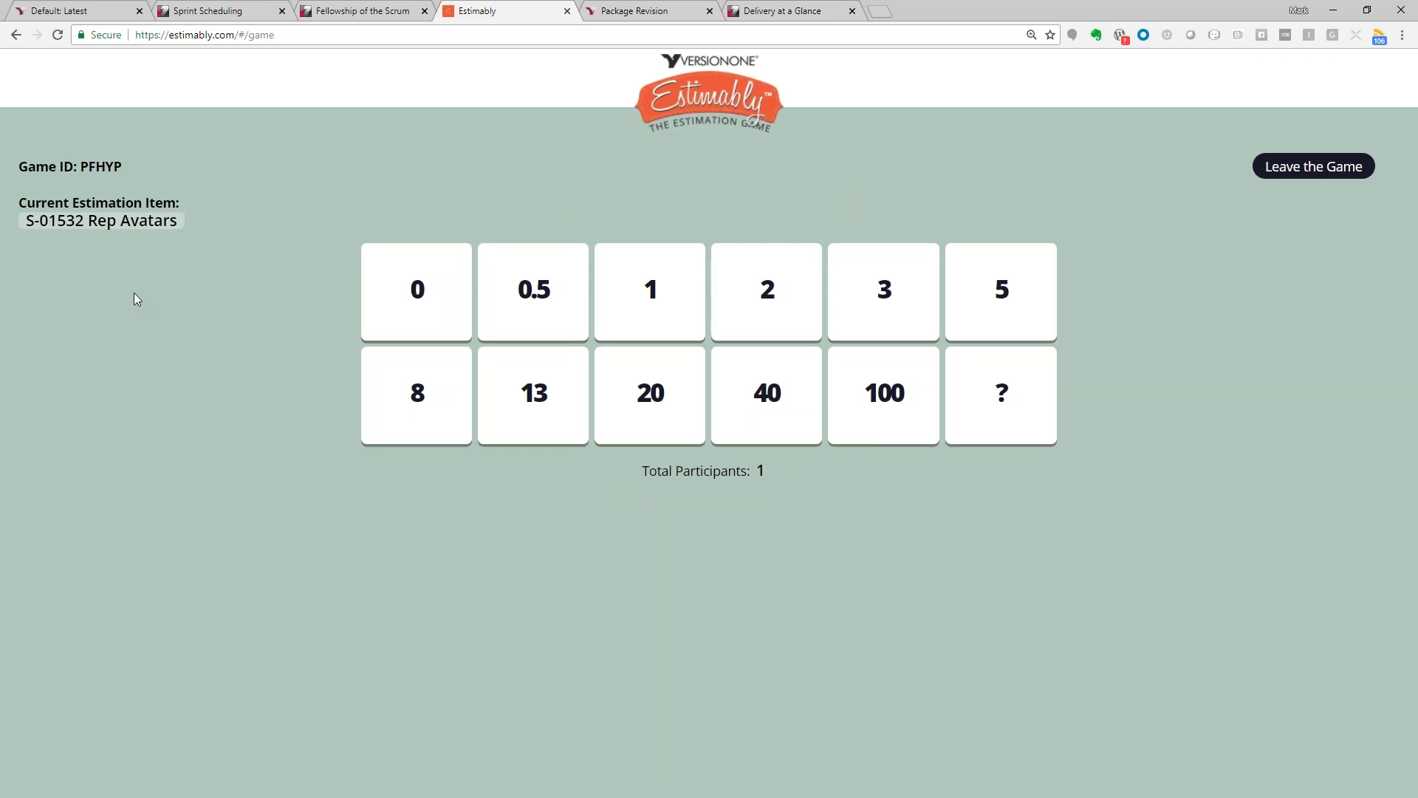
left_click(990, 303)
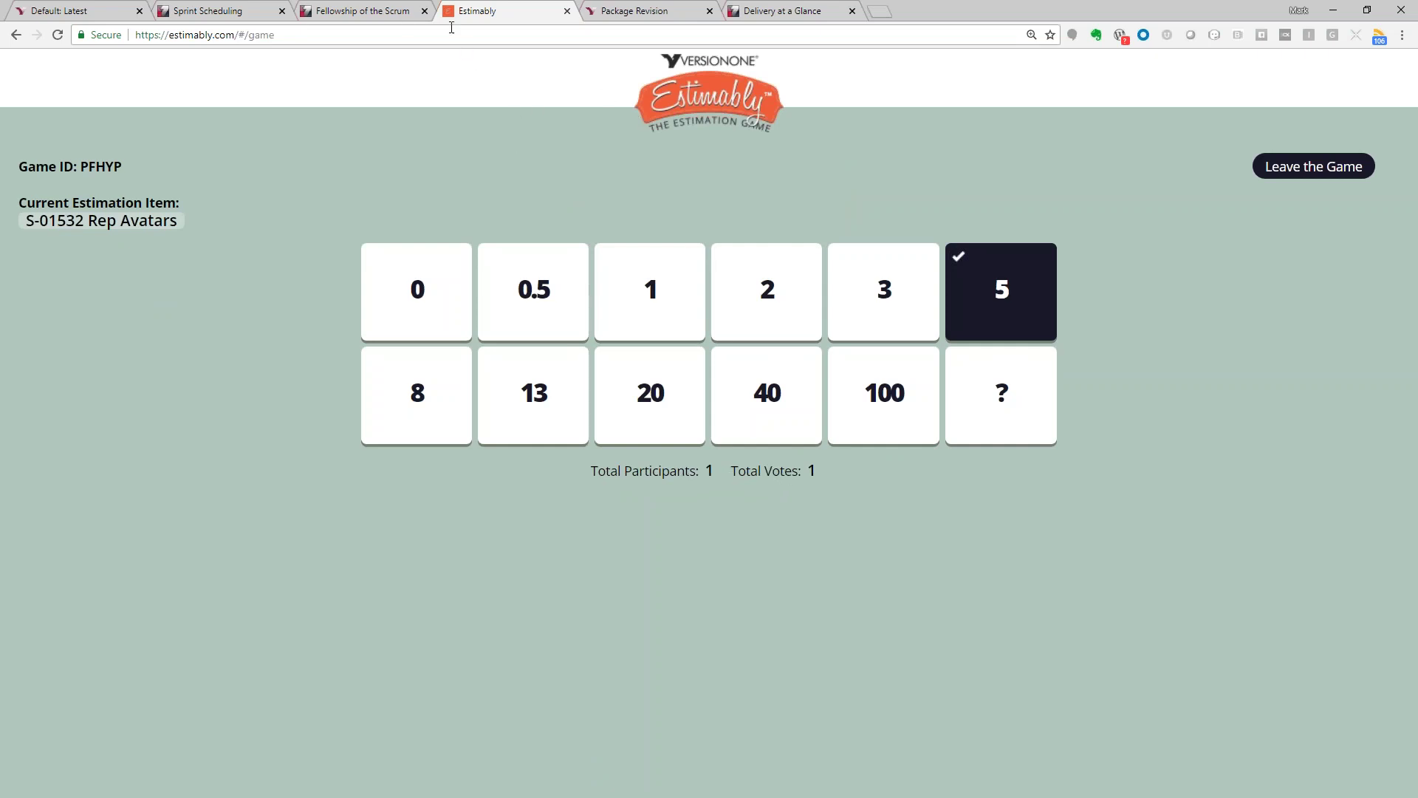
Return to the Fellowship of the Scrum TeamRoom, start a blank conversation entry, and end the Rep Avatars estimation round
left_click(399, 11)
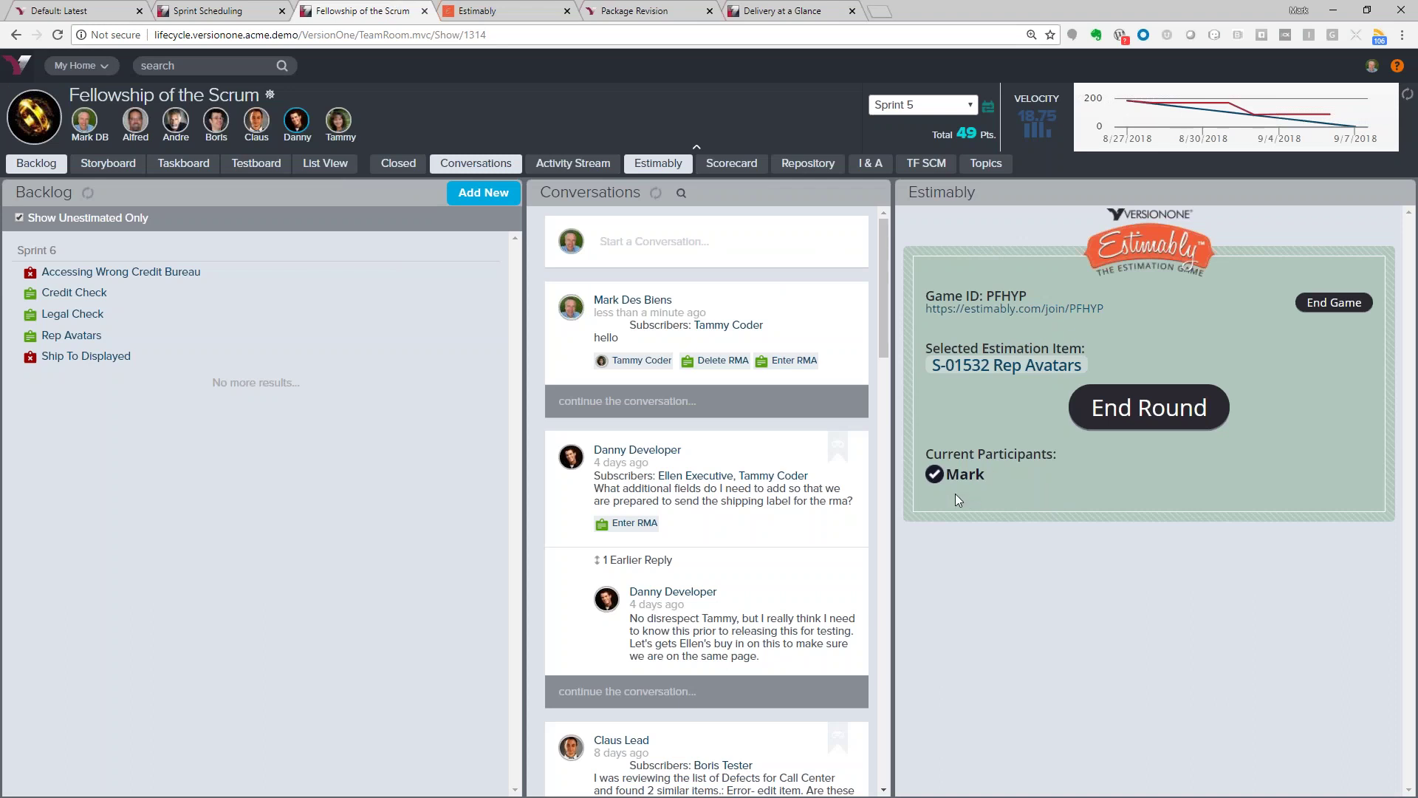
left_click(660, 241)
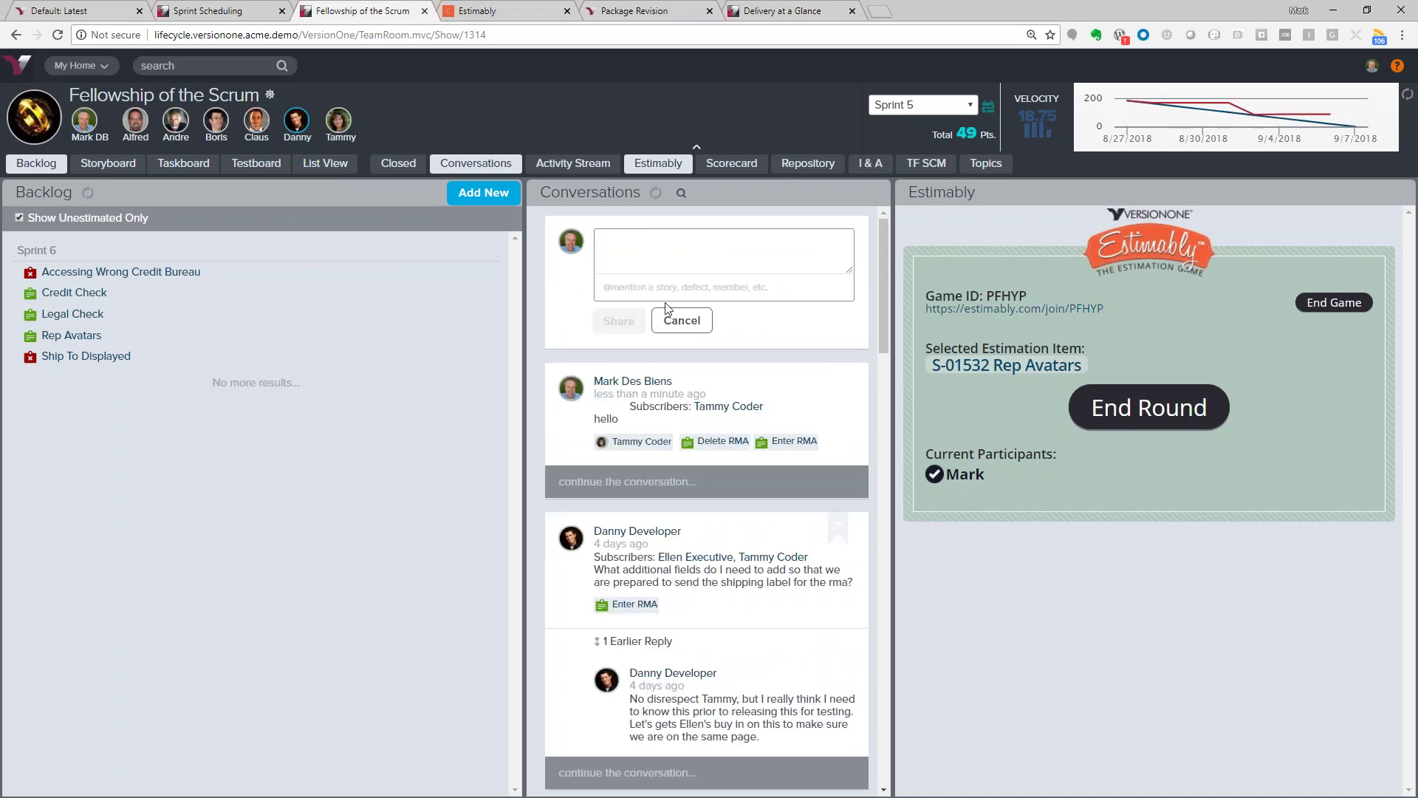
left_click(1149, 407)
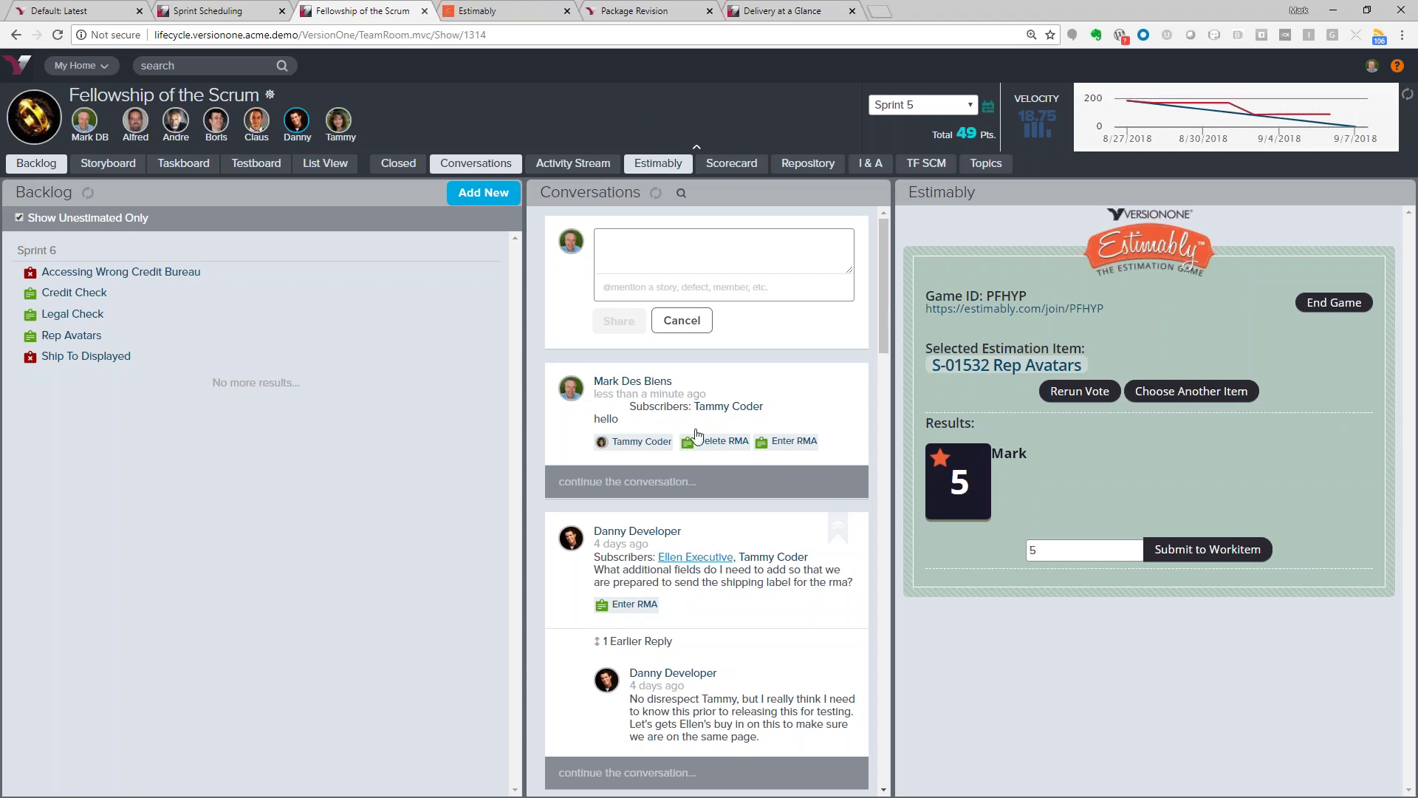
Replace the Estimably and Backlog panels with Topics, and view the Definition of Done topic in full
left_click(669, 163)
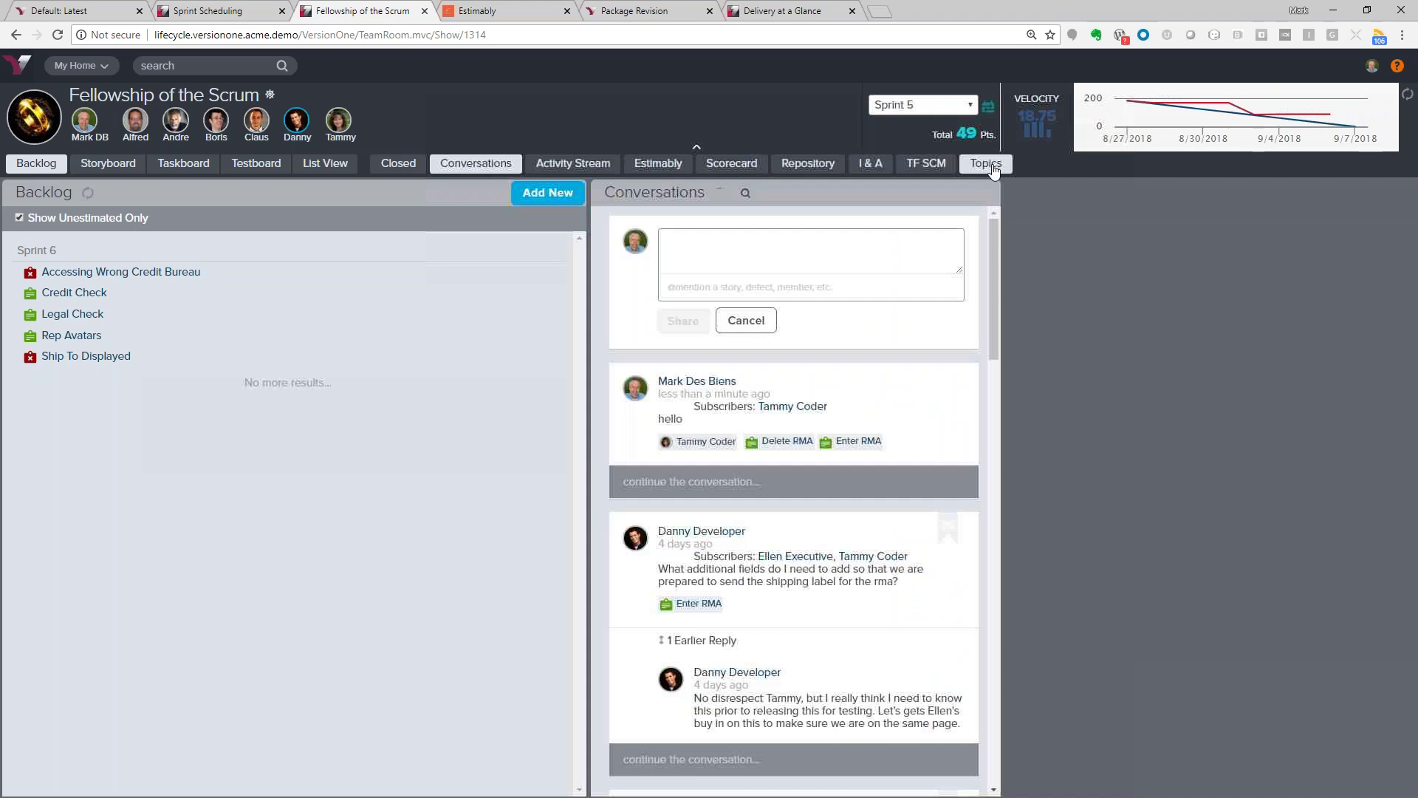
left_click(987, 164)
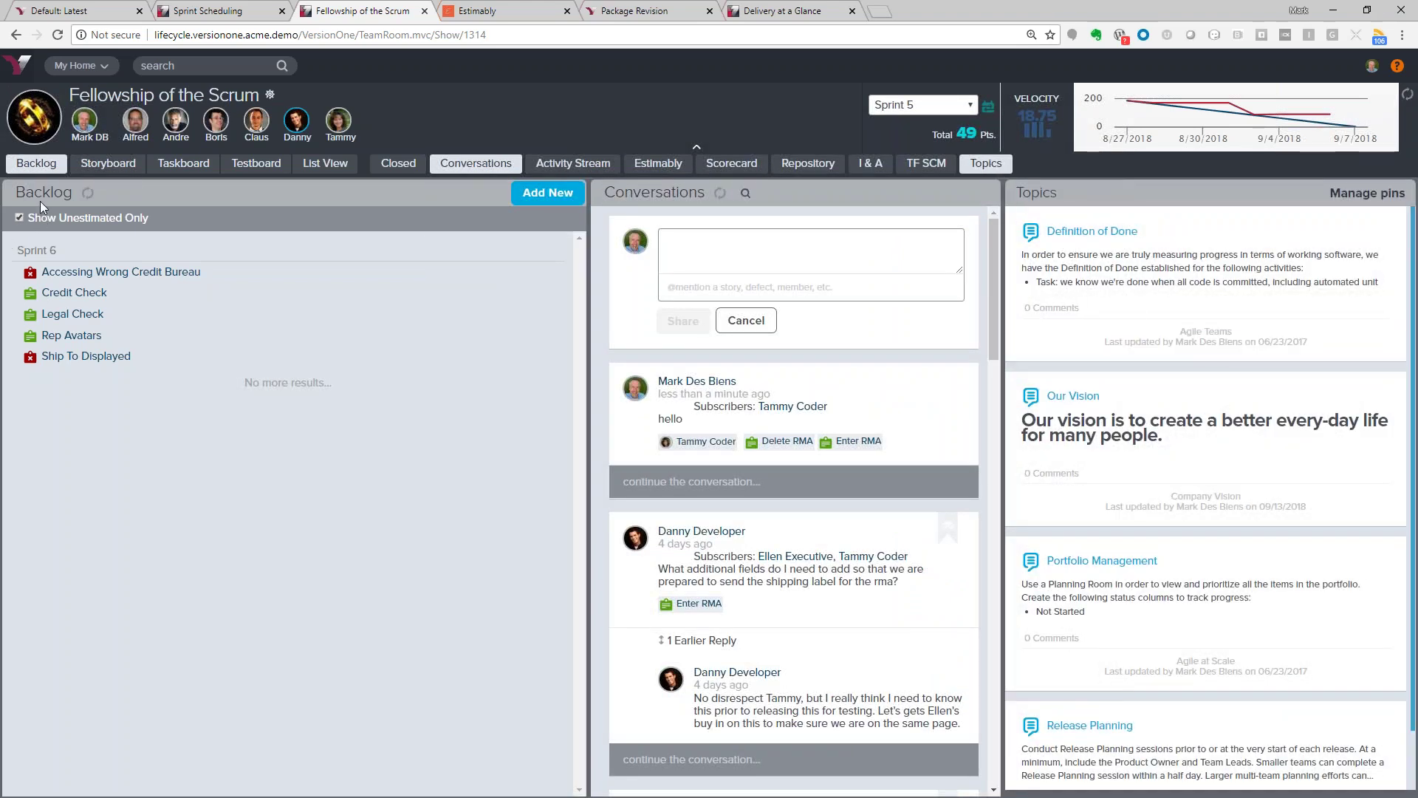
left_click(34, 164)
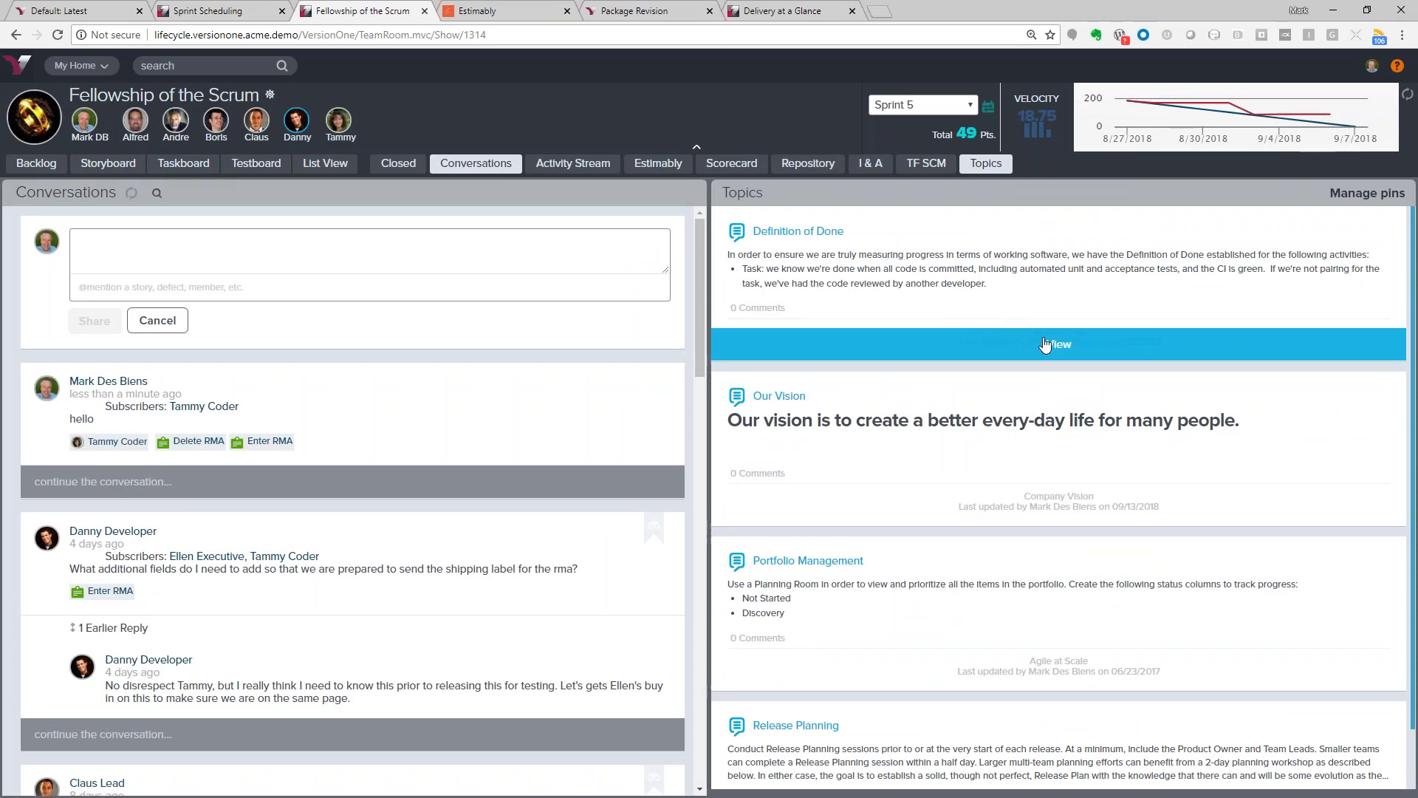
left_click(1050, 356)
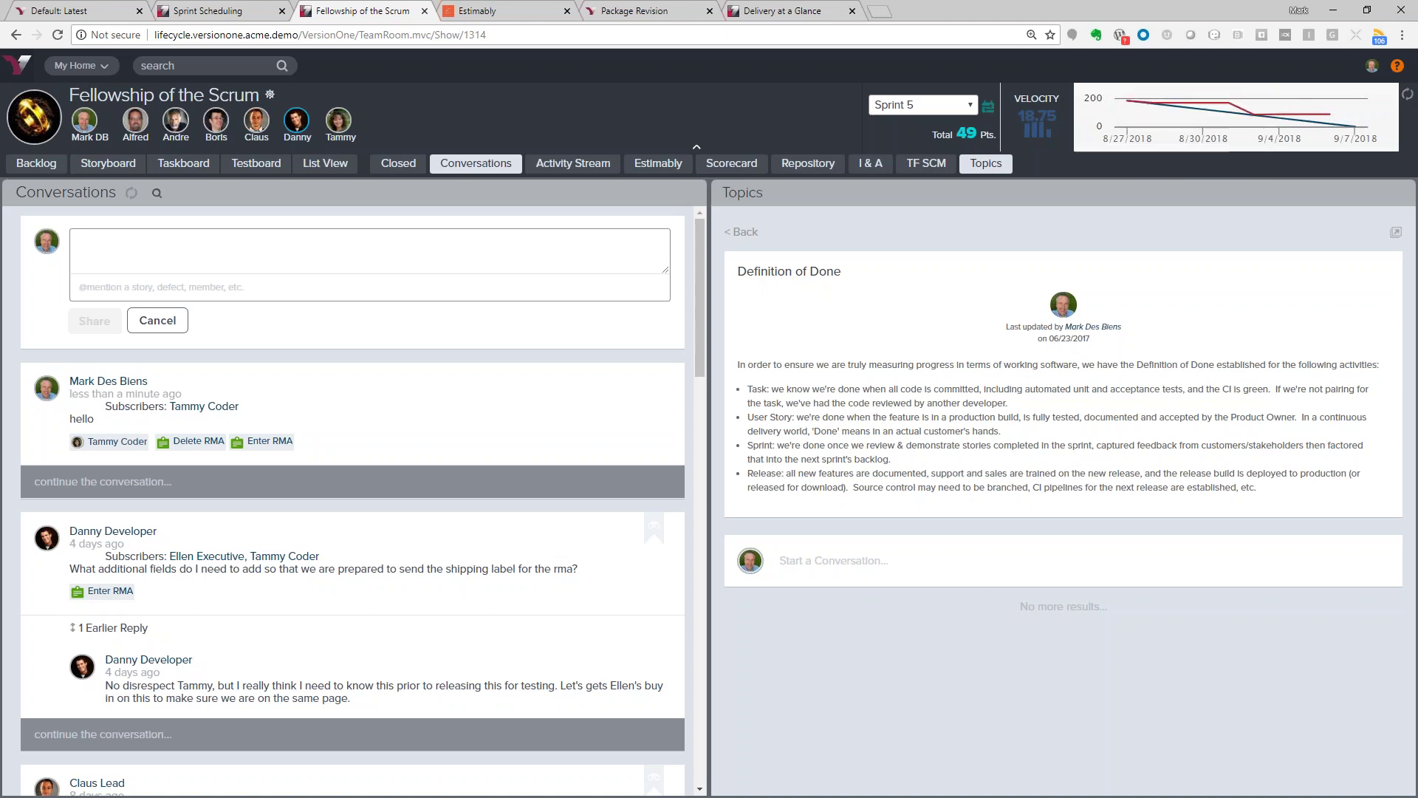
Go to The Kanban League TeamRoom and examine its Storyboard column limits, the Create Defect card's aging indicator and the weekly backlog
left_click(77, 65)
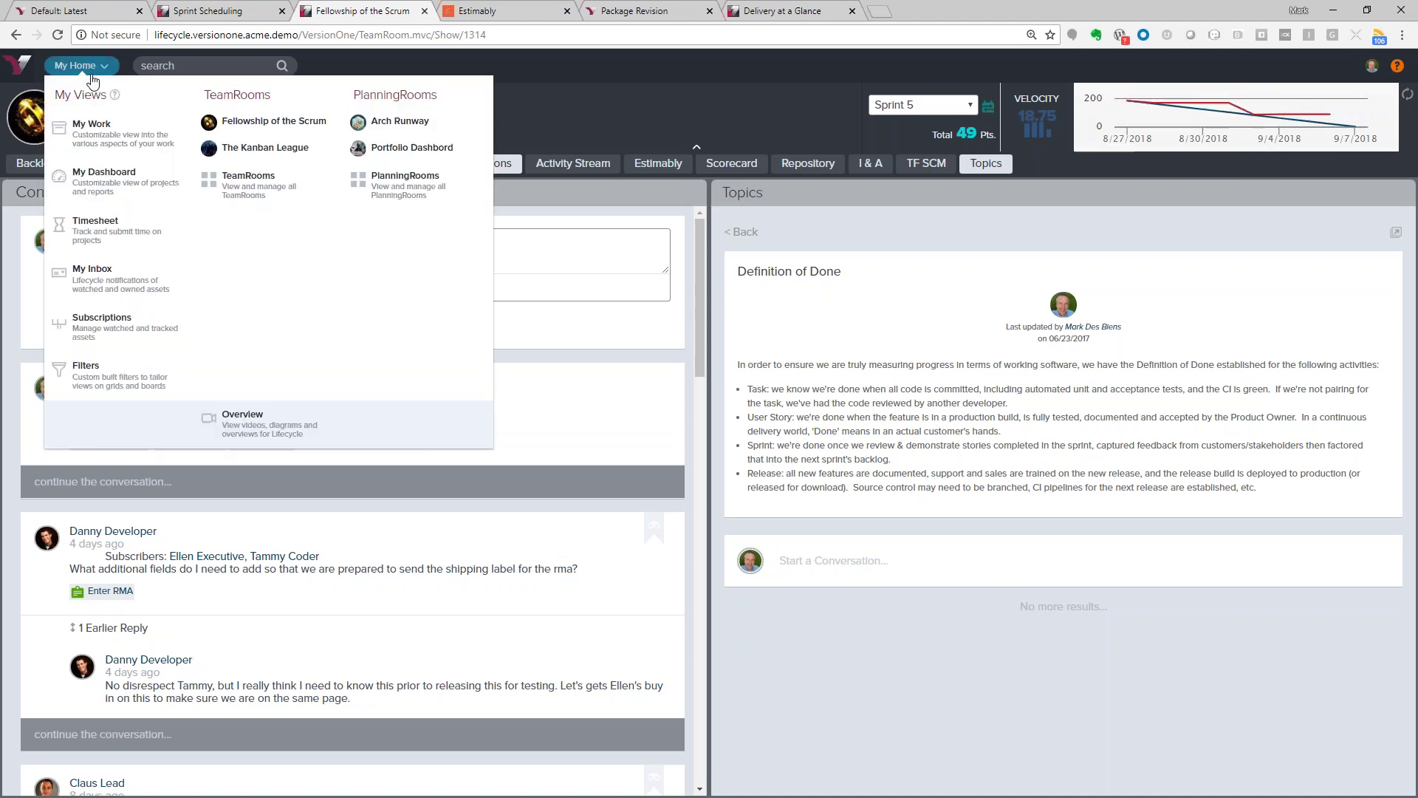
left_click(275, 150)
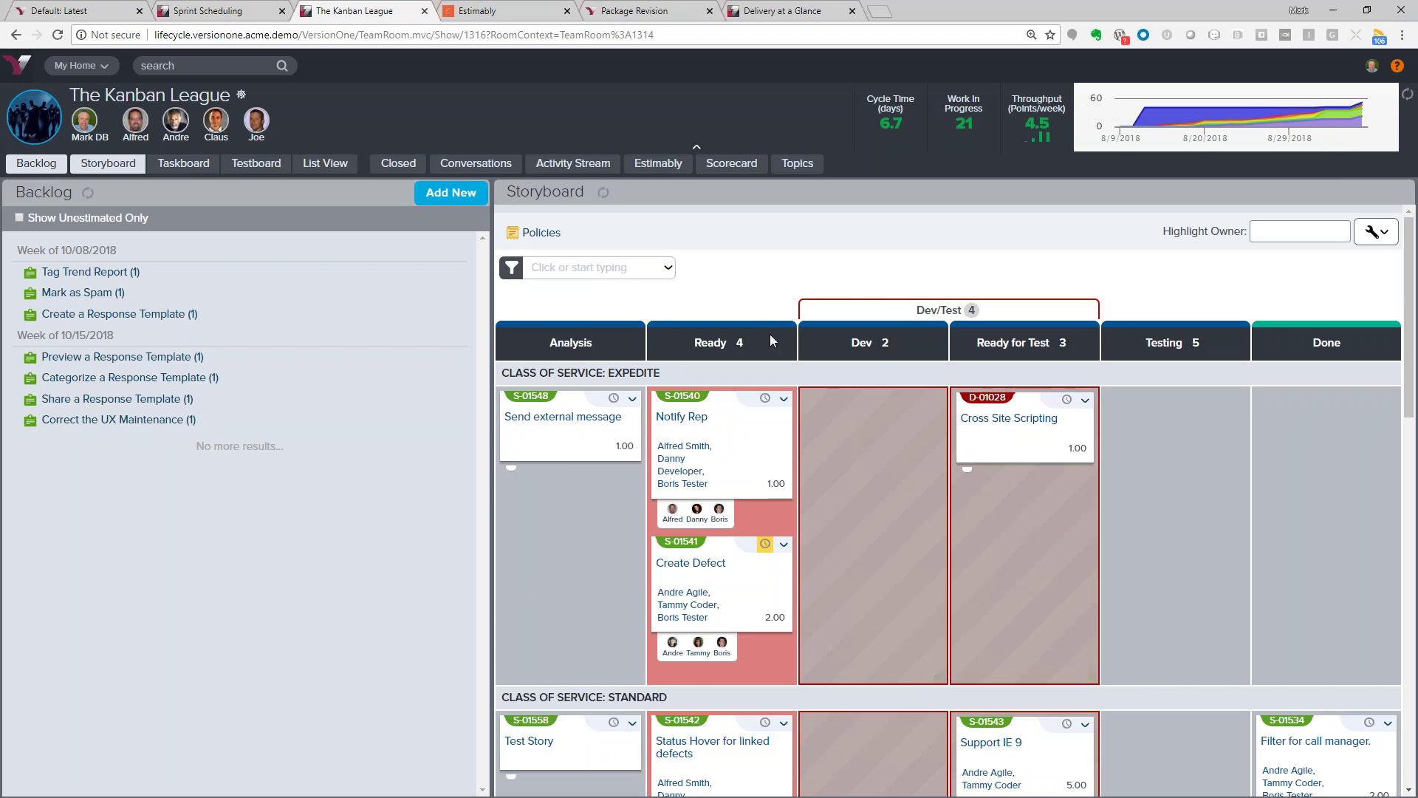
mouse_move(743, 343)
mouse_move(906, 355)
mouse_move(765, 545)
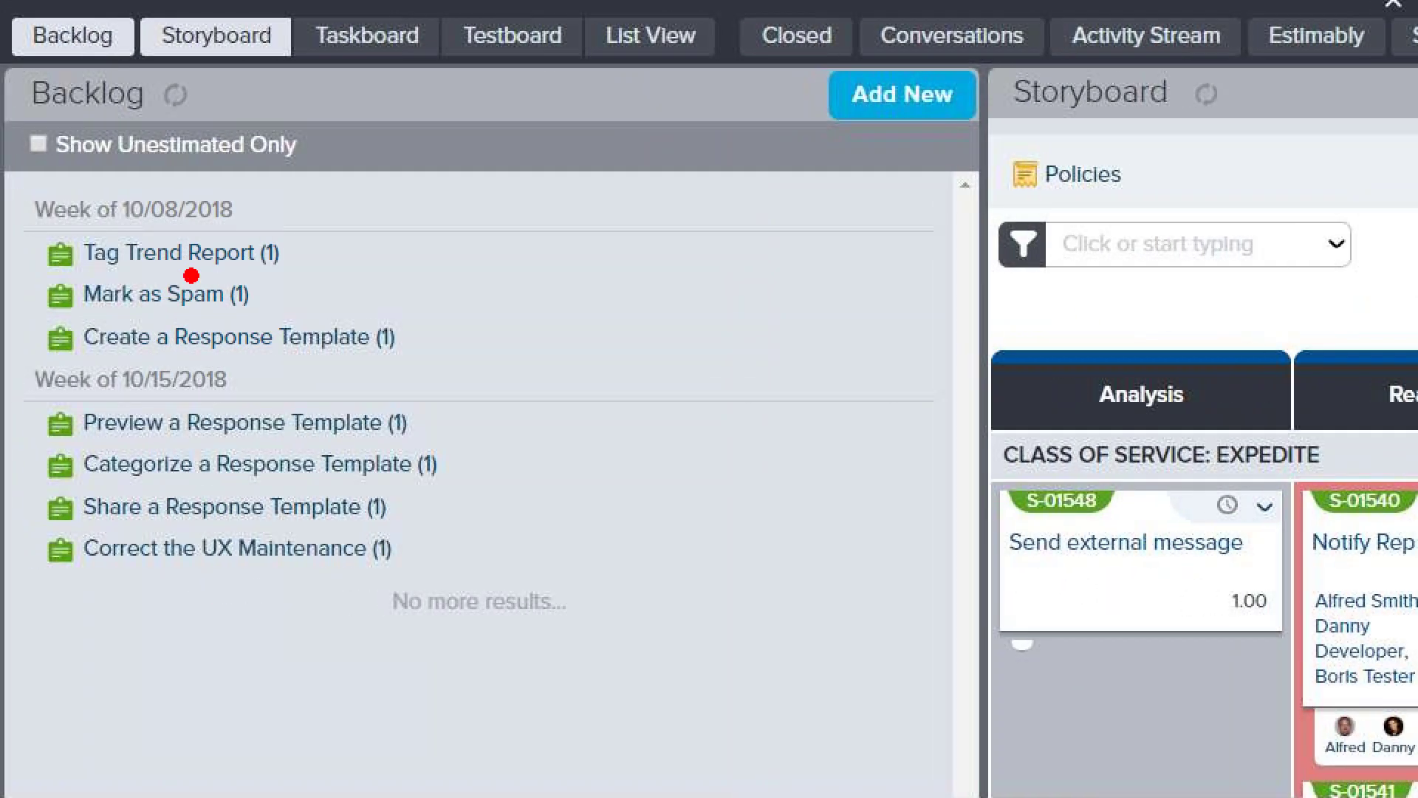
mouse_move(174, 172)
left_mouse_down()
mouse_move(5, 148)
mouse_move(55, 403)
mouse_move(637, 222)
mouse_move(122, 129)
mouse_move(90, 147)
left_mouse_up()
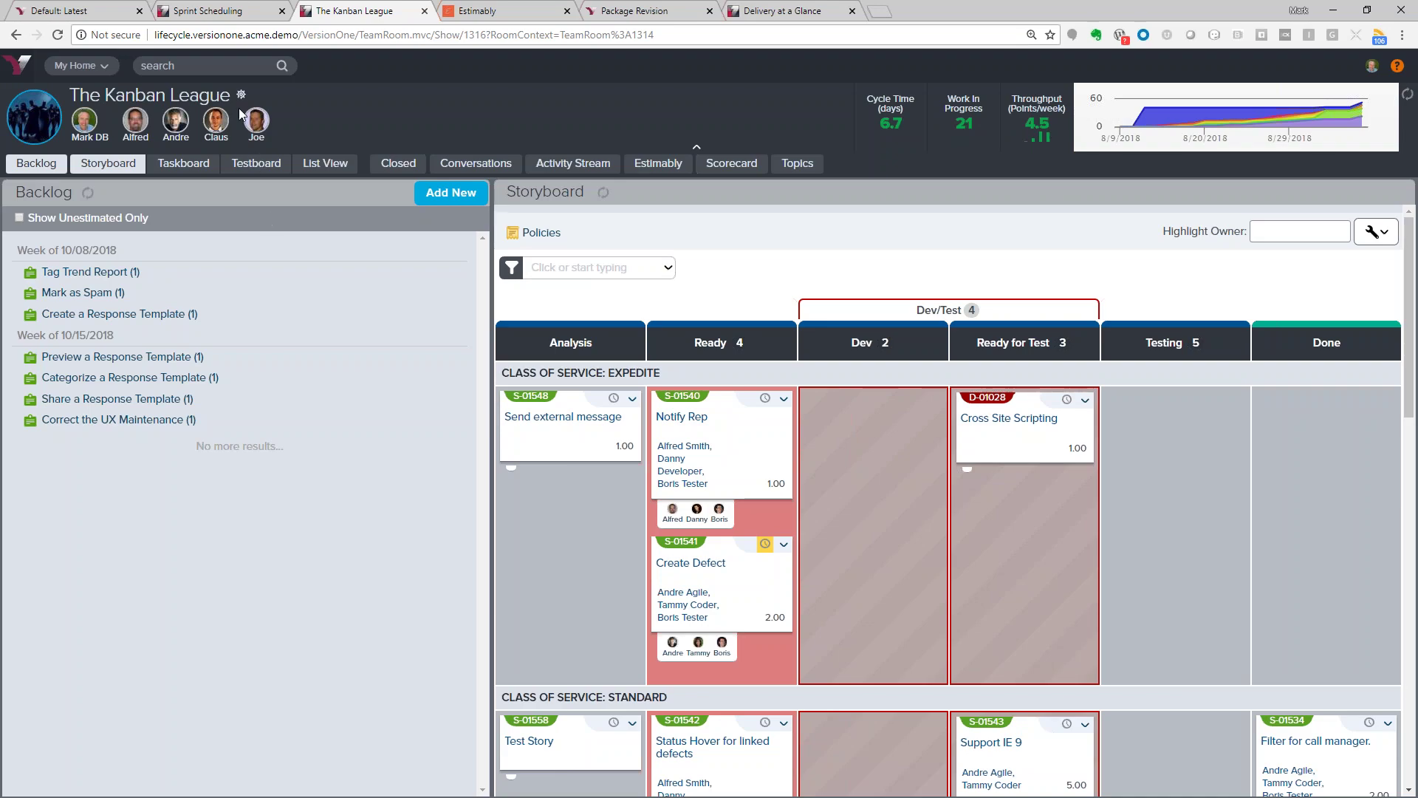
Return to the Sprint Scheduling page and look over the Team planner's sprint planning, tracking and review options
left_click(250, 9)
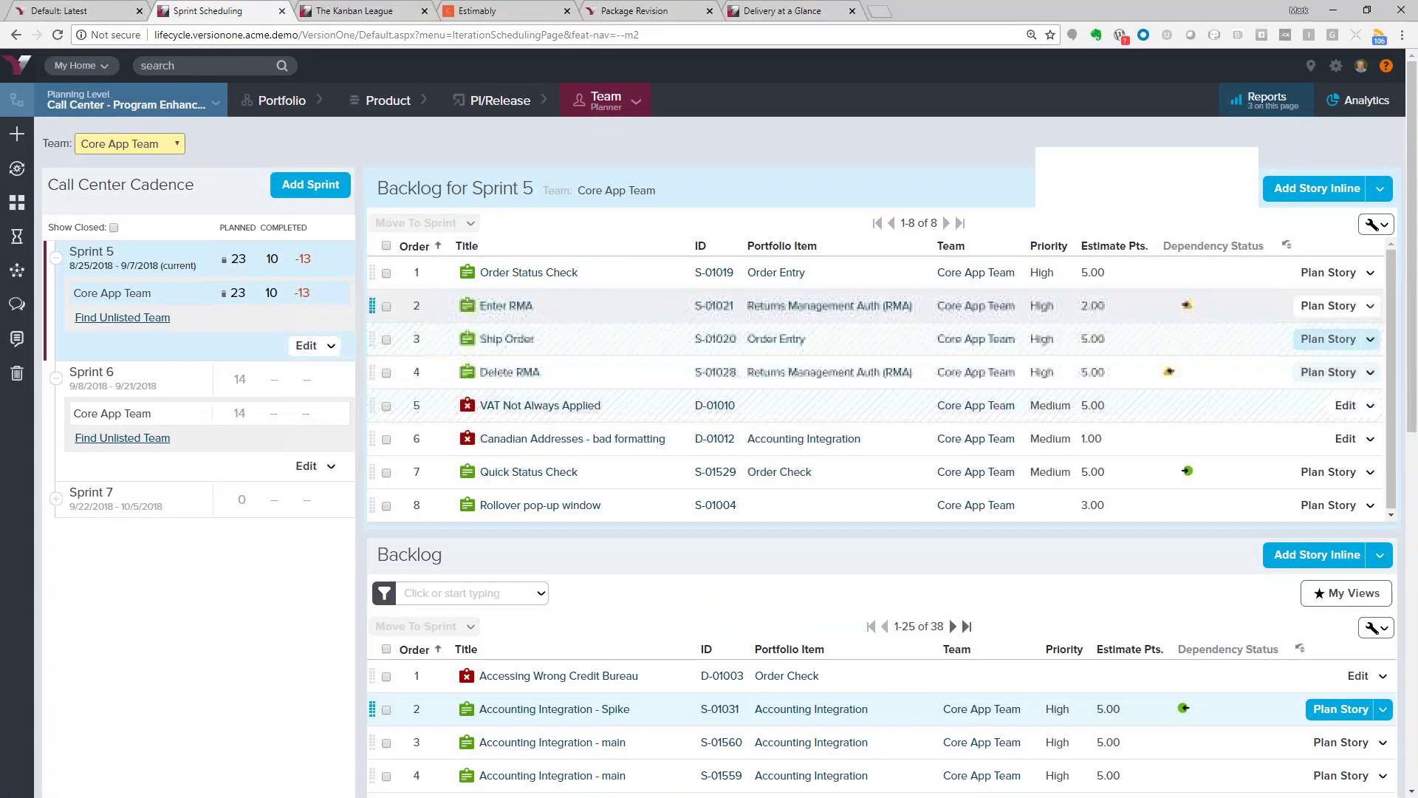
left_click(637, 104)
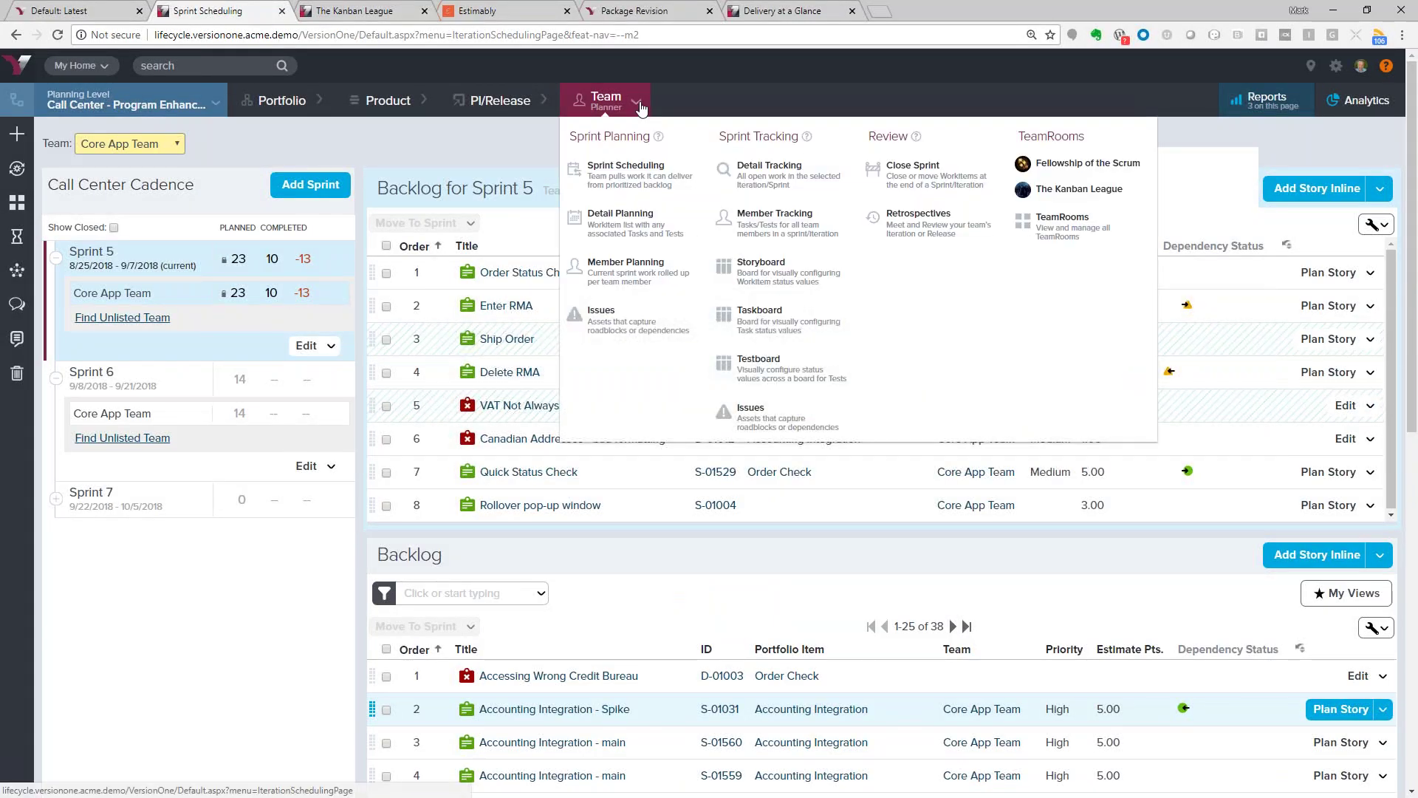
left_click(937, 235)
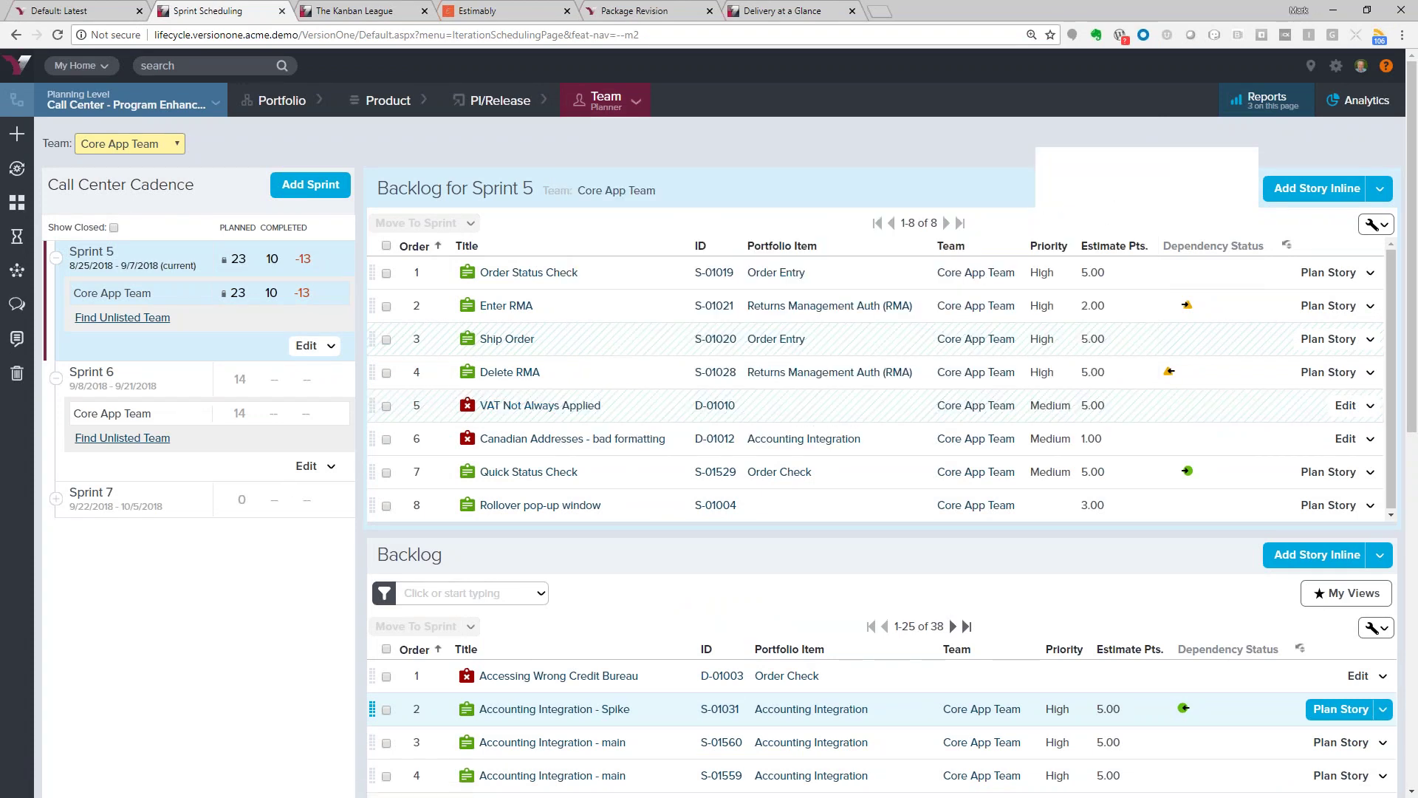
Switch to the Unified Agile & DevOps value stream slide, and return to The Kanban League TeamRoom in the browser
key("alt+Tab")
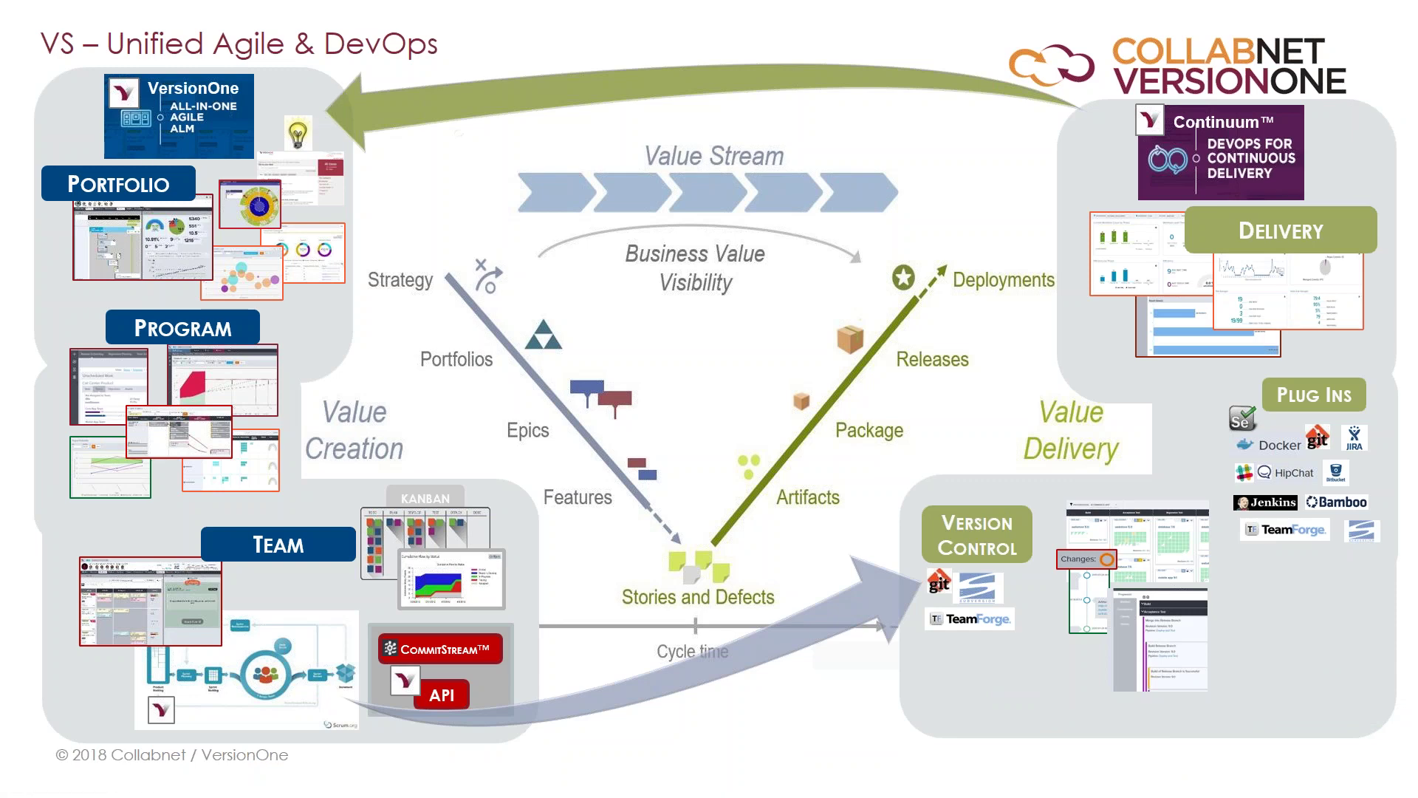
key("alt+Tab")
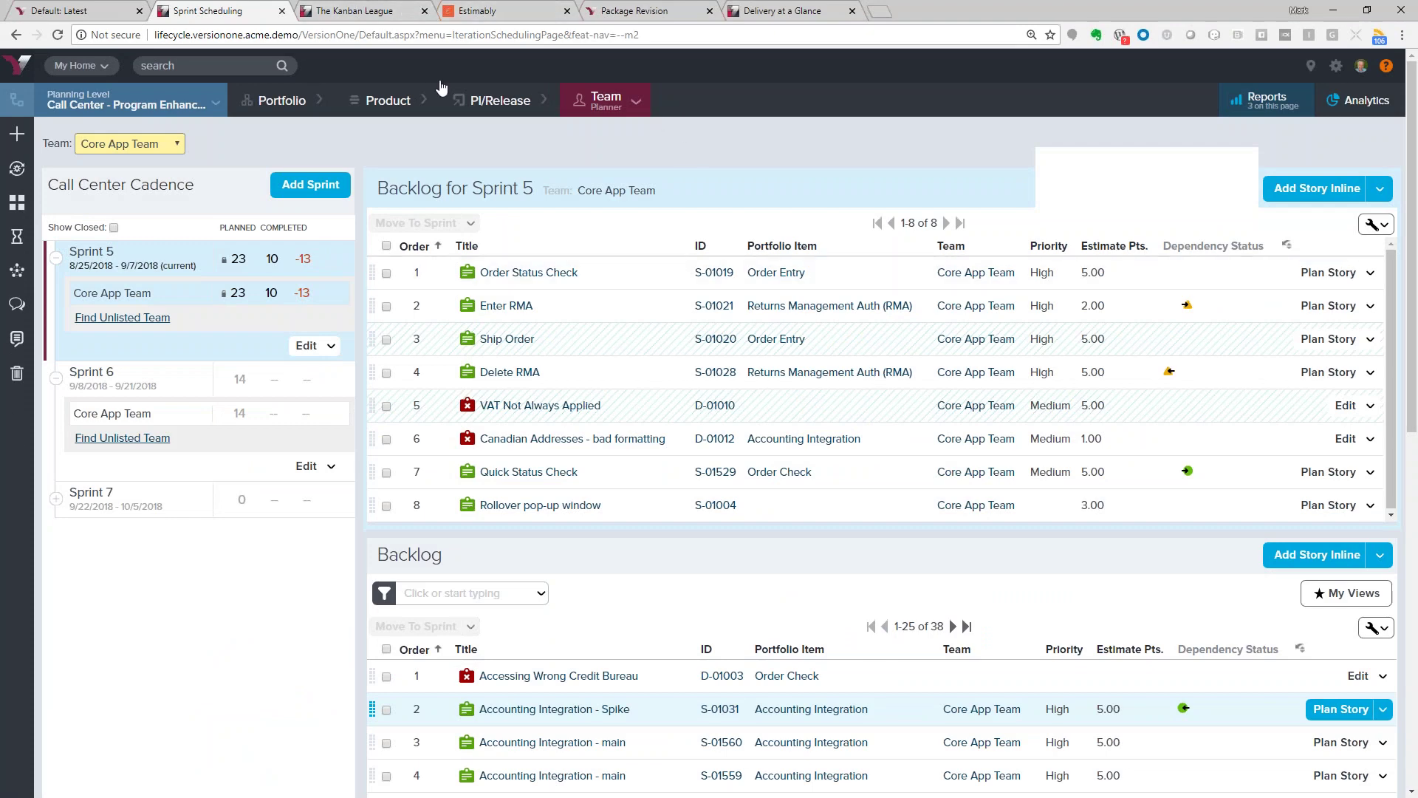
left_click(389, 12)
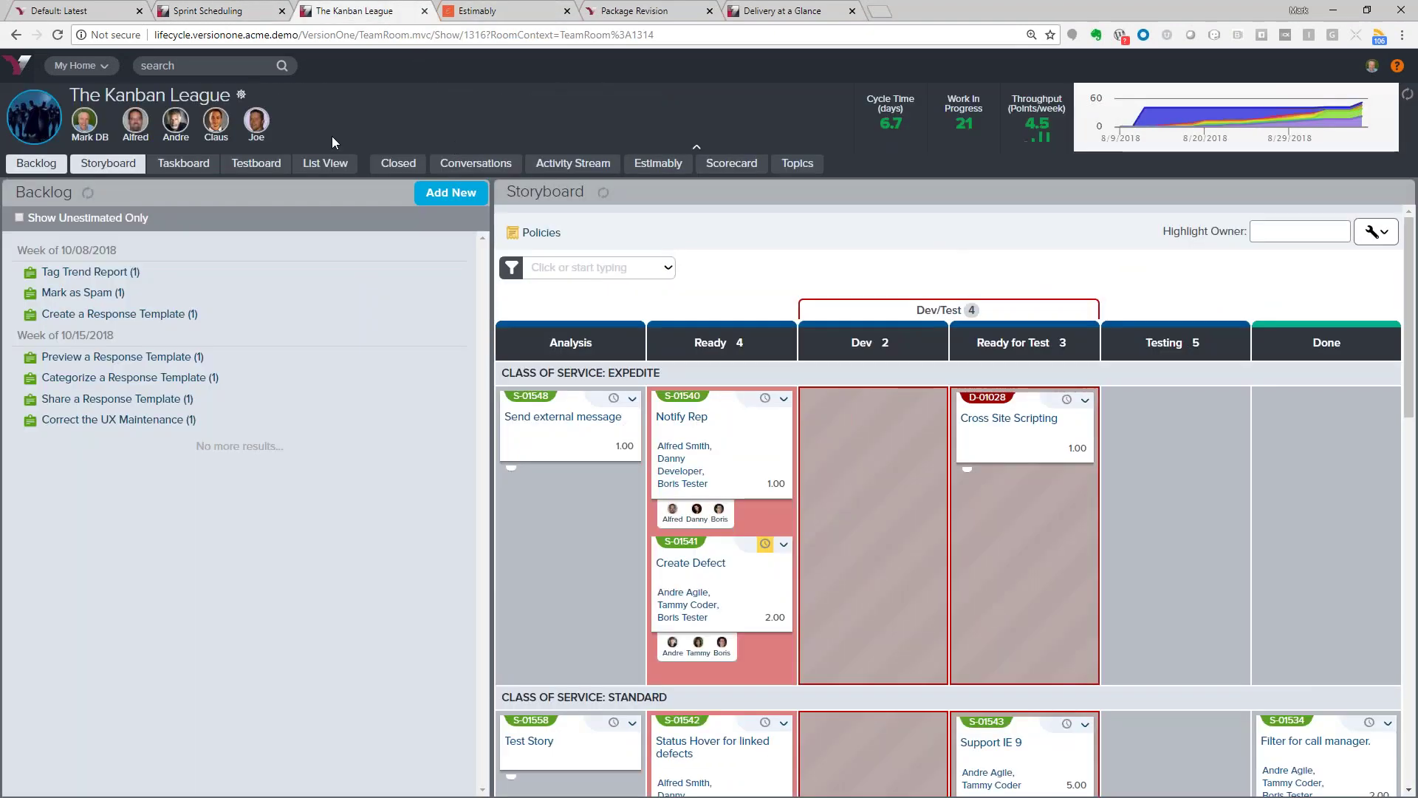
Go to the Fellowship of the Scrum TeamRoom and show the TF SCM panel with the Call Center source code repositories
left_click(81, 65)
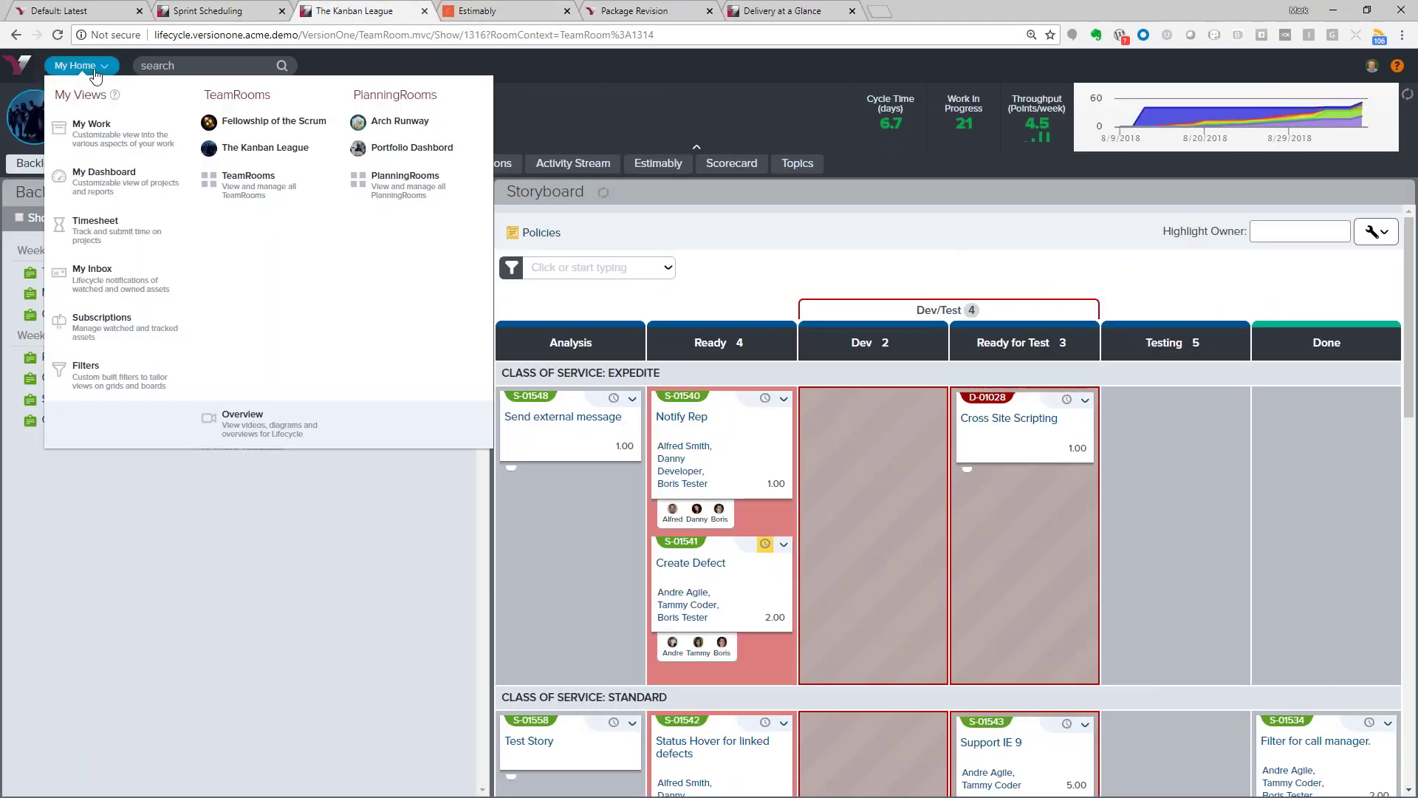
left_click(283, 132)
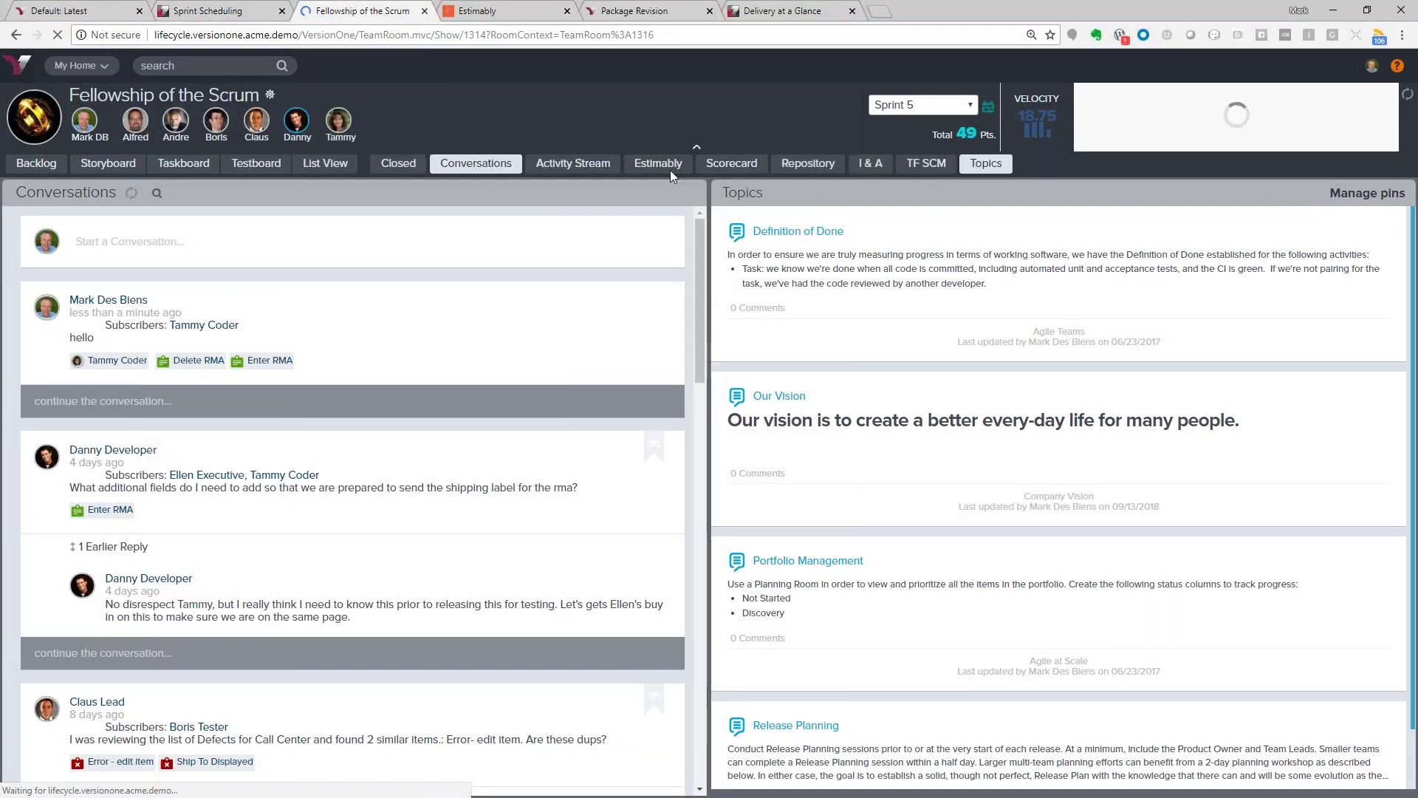
left_click(929, 163)
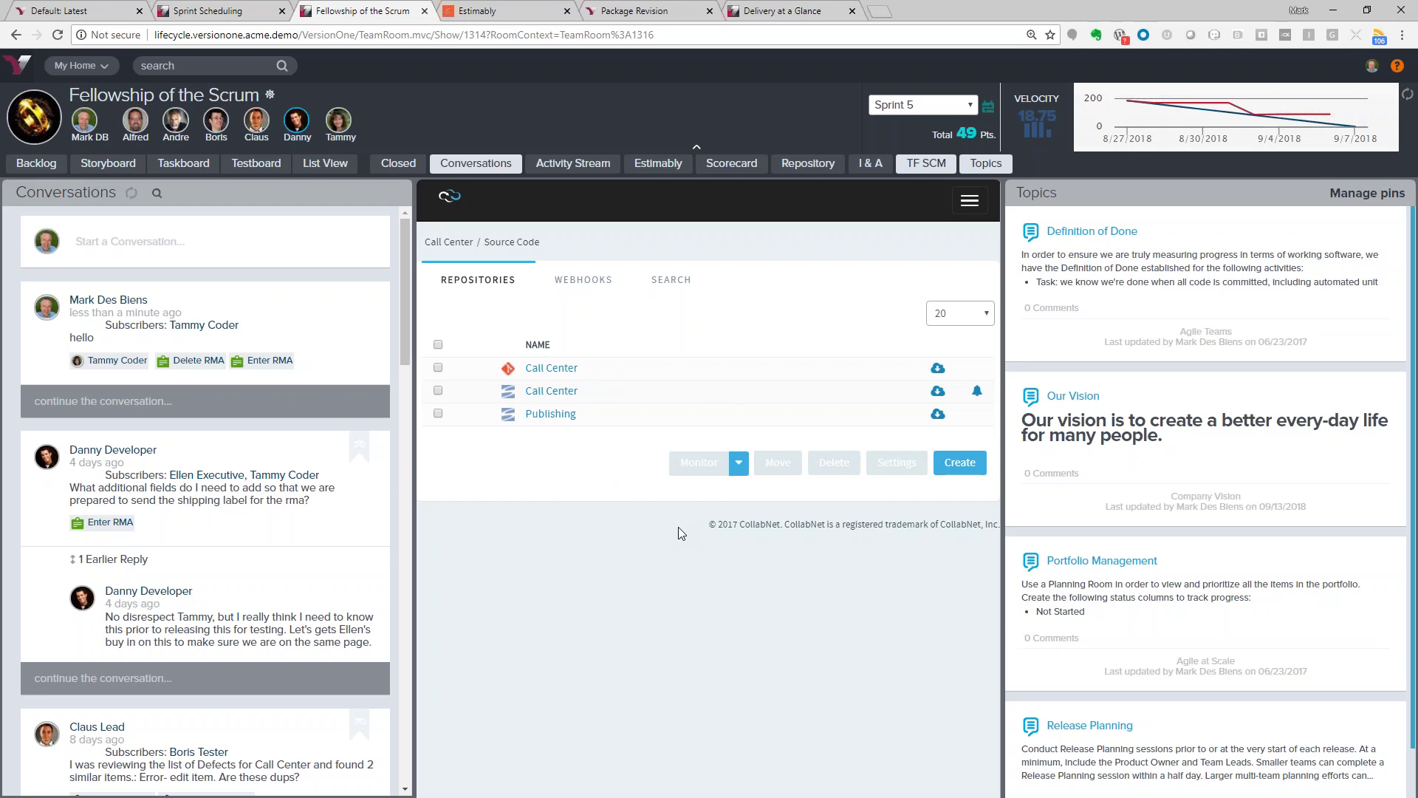
Switch to Continuum's webstore package revision, open its Merge Build pipeline, and examine the VersionOne Dependency Check stage
left_click(681, 13)
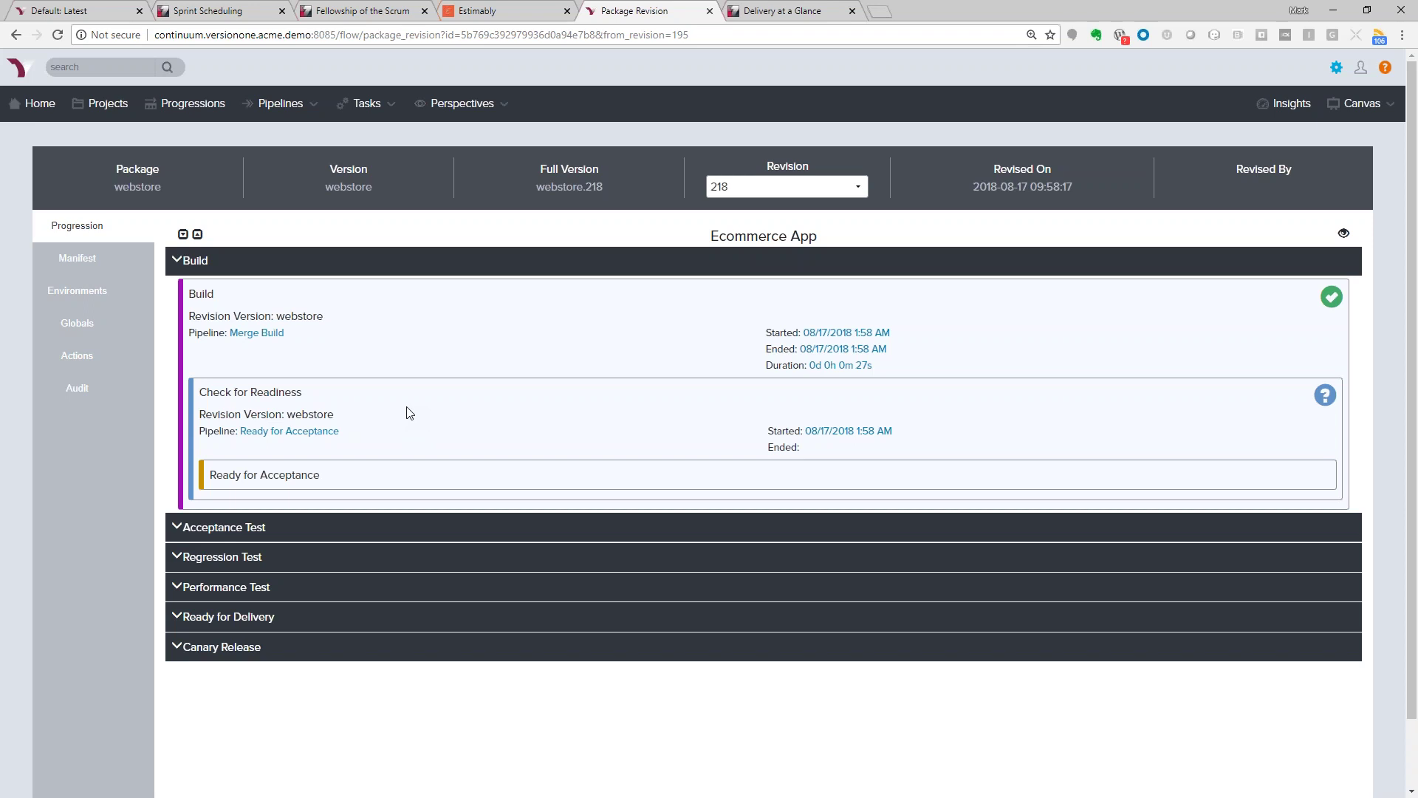
left_click(255, 334)
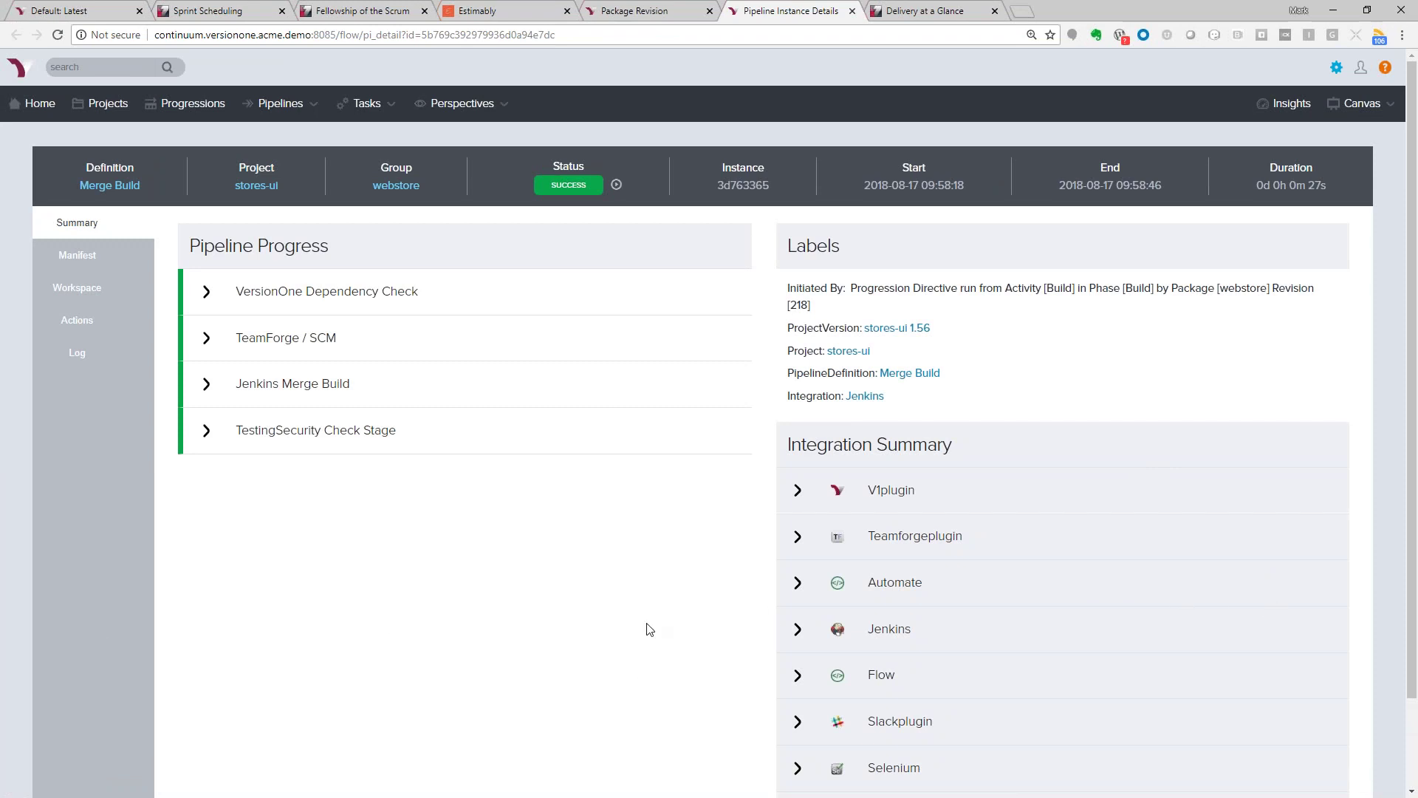
left_click(207, 293)
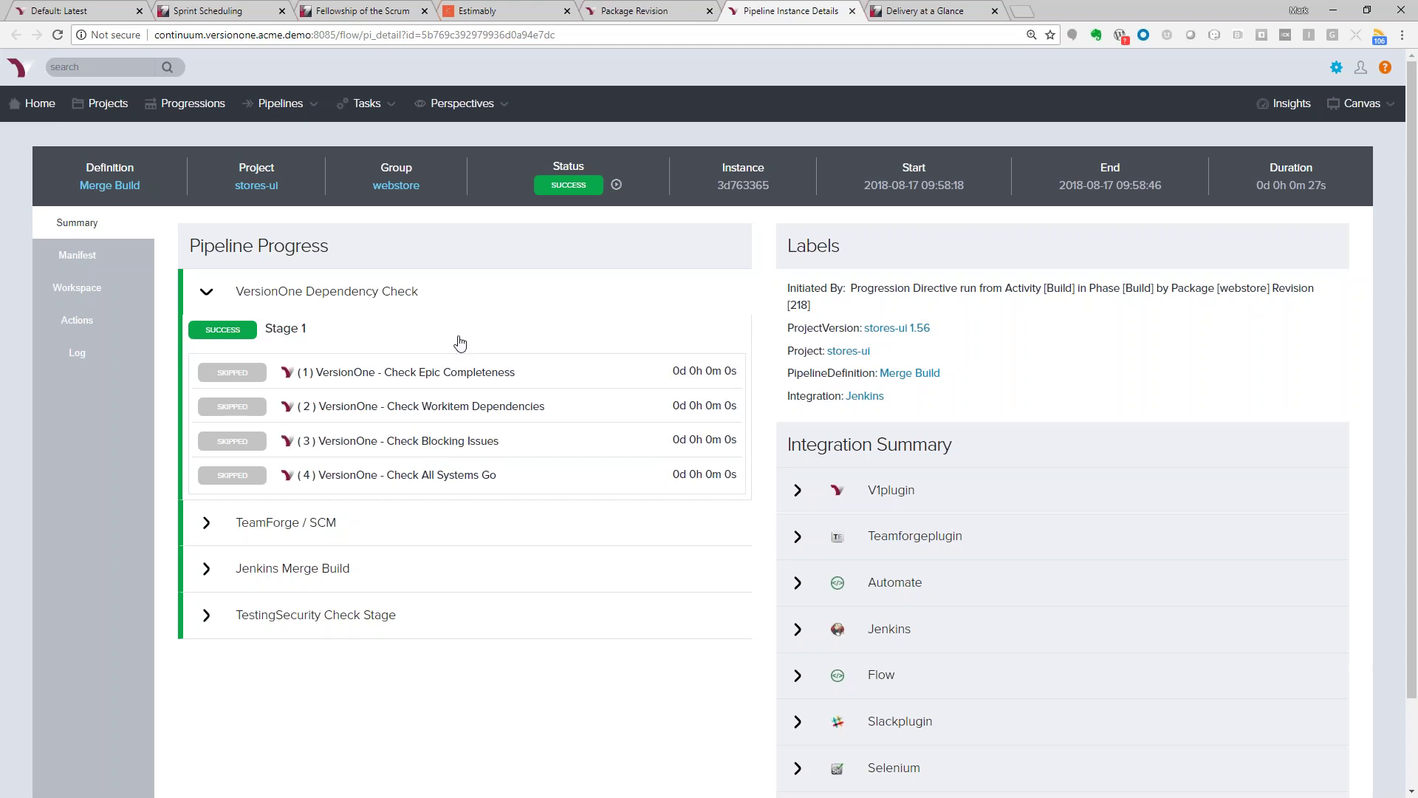
left_click(207, 293)
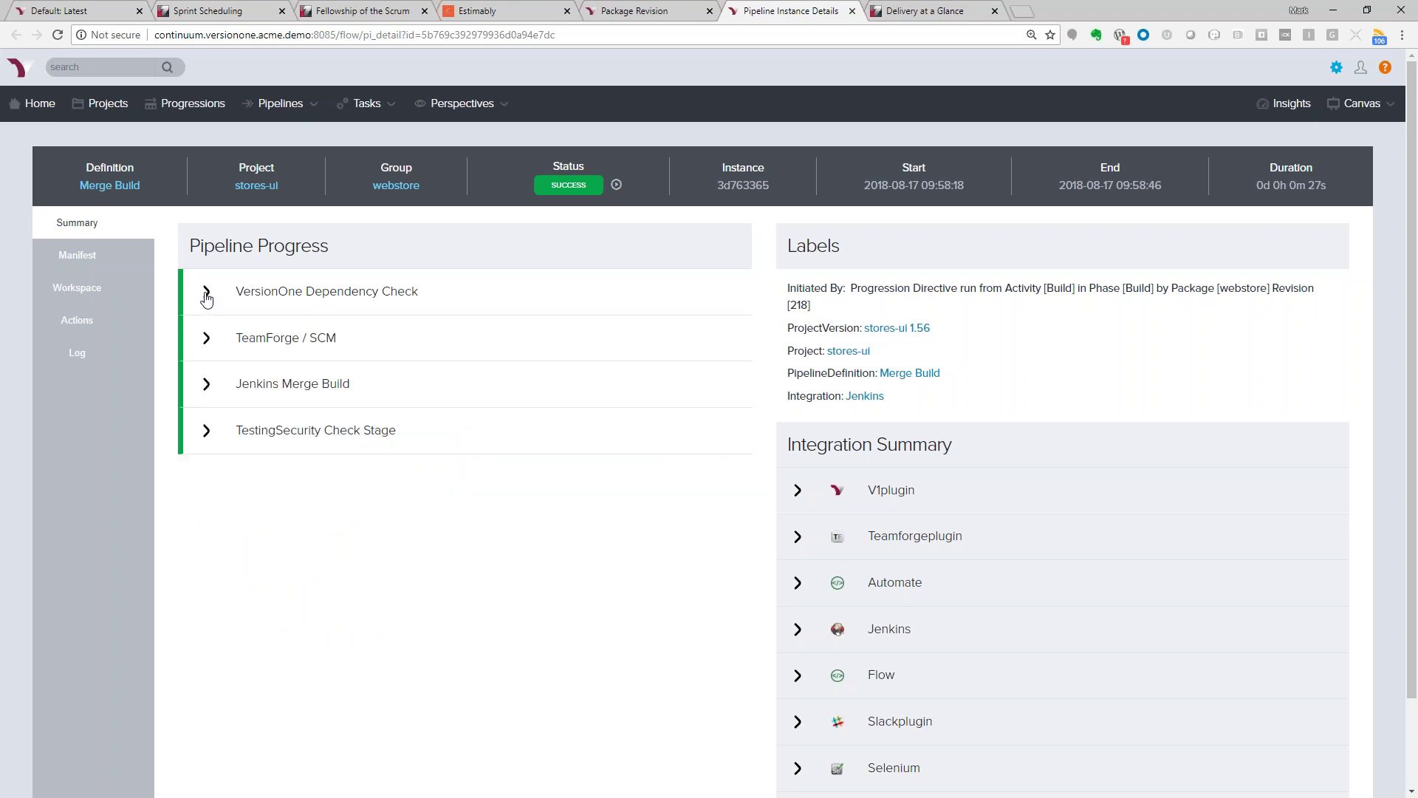
Examine the steps of the TeamForge / SCM and Jenkins Merge Build stages, collapsing each stage after viewing it
left_click(209, 339)
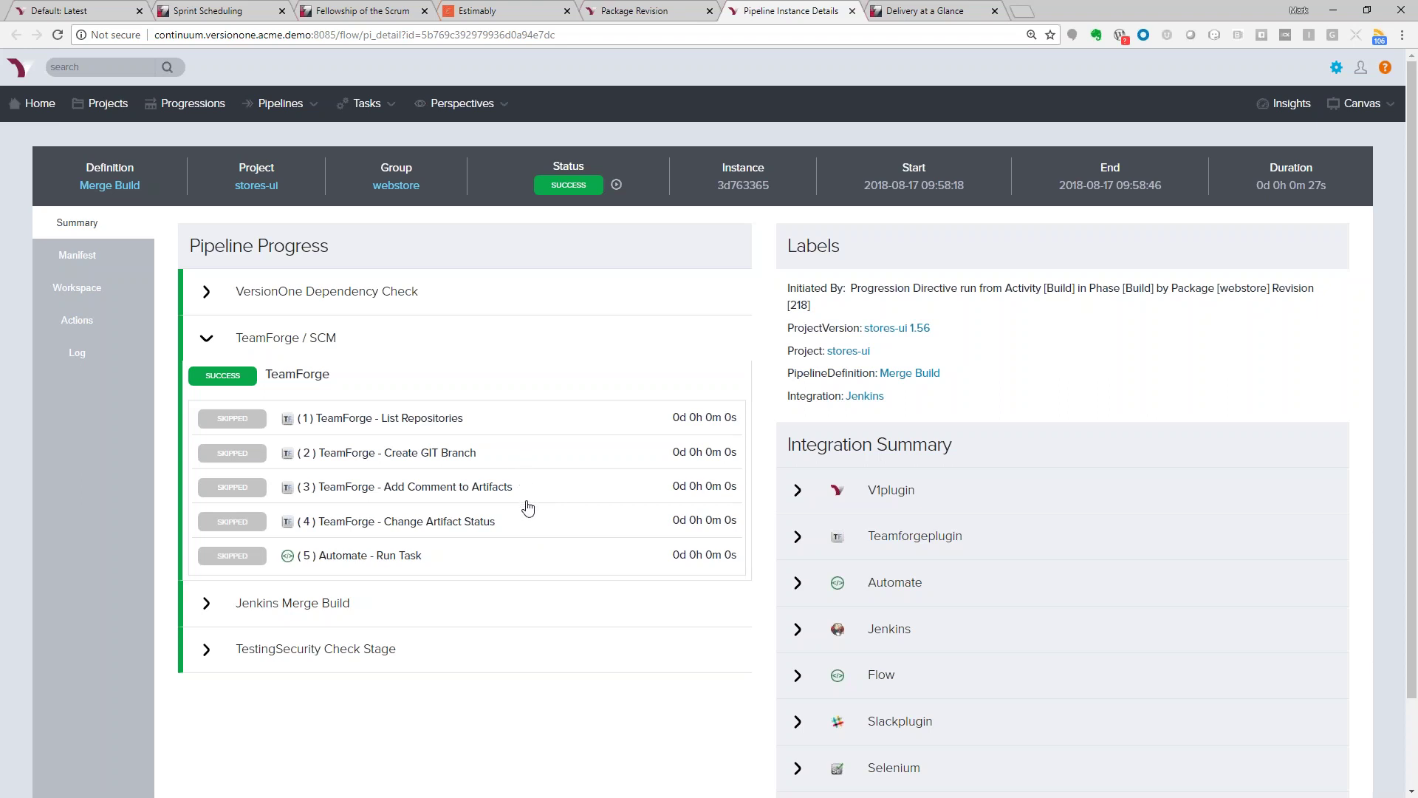
left_click(209, 345)
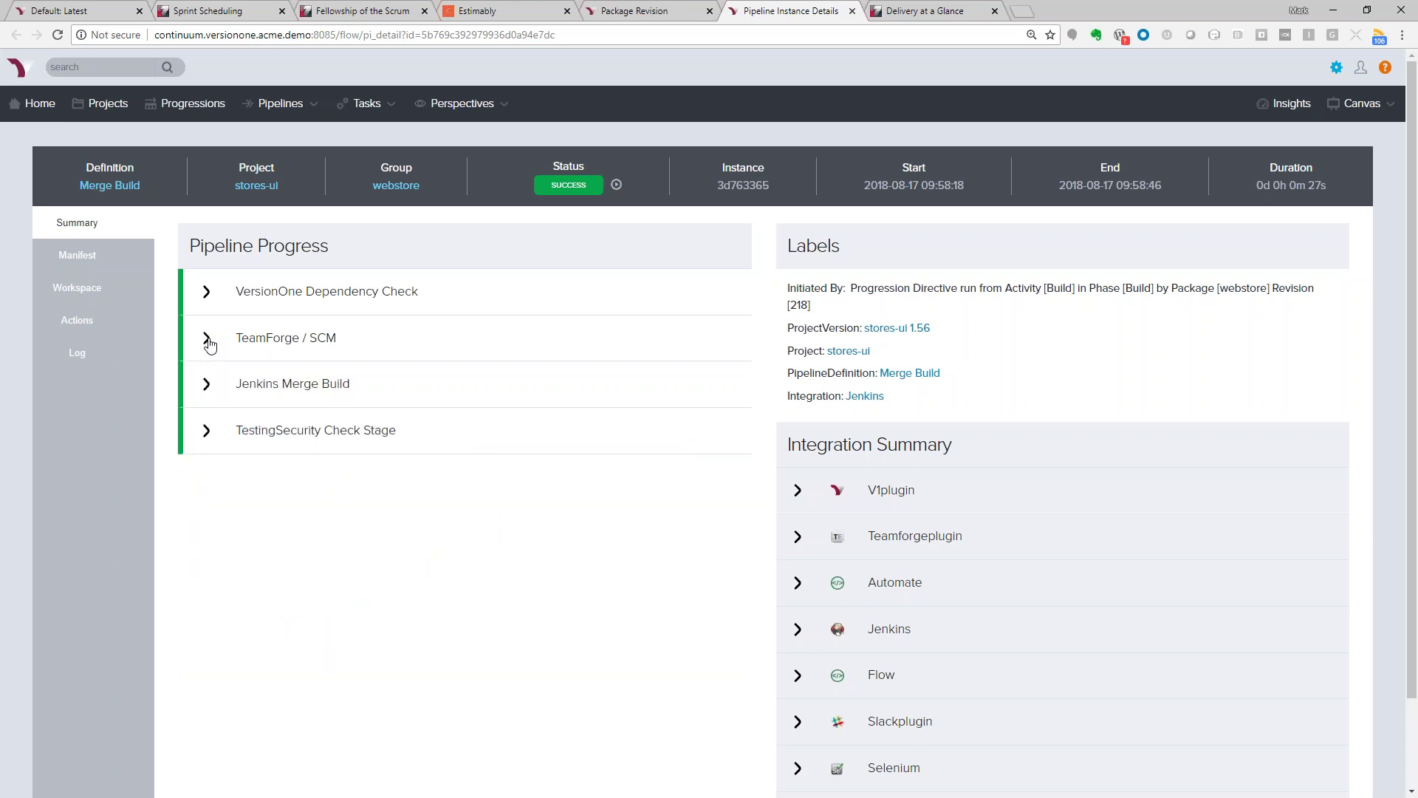
left_click(208, 393)
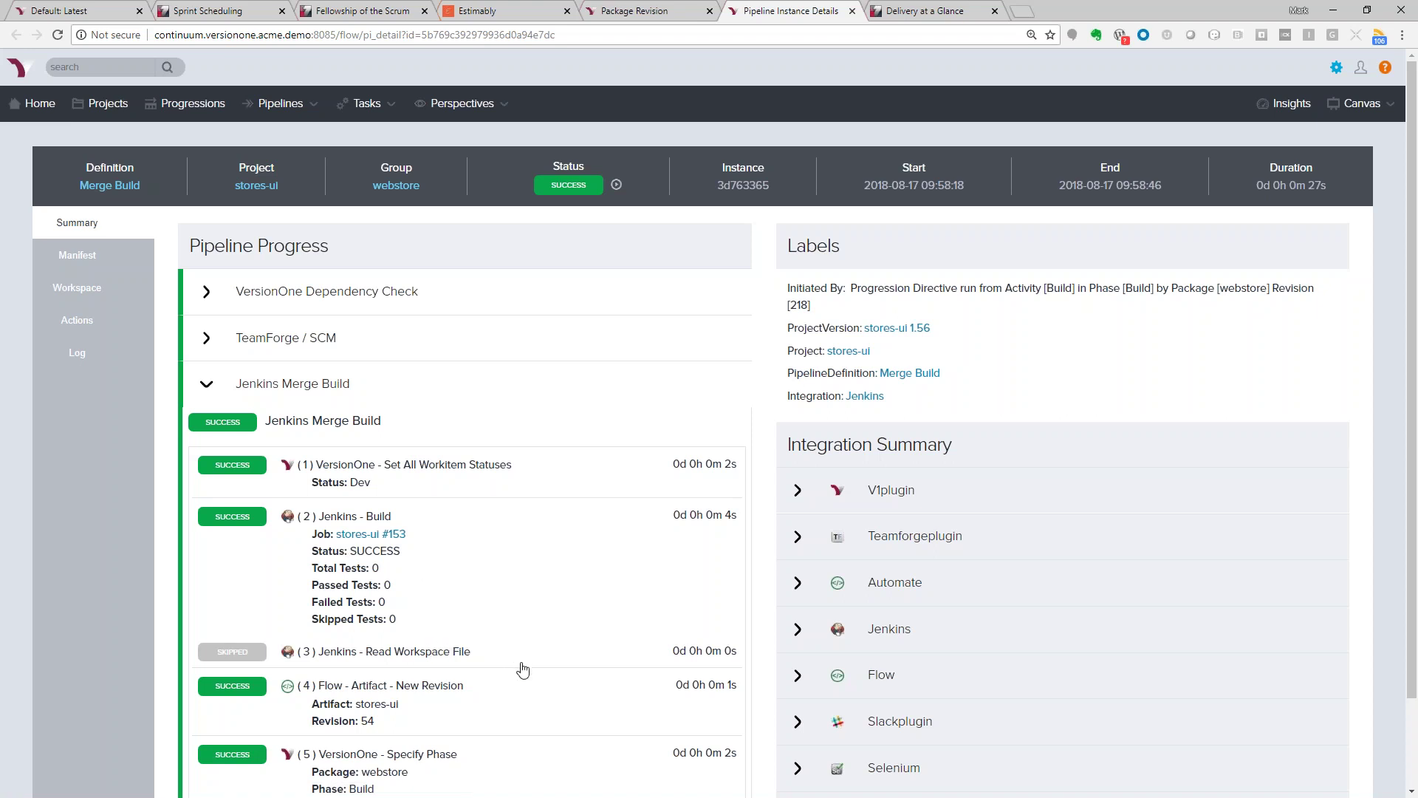
scroll(522, 665, "down", 2)
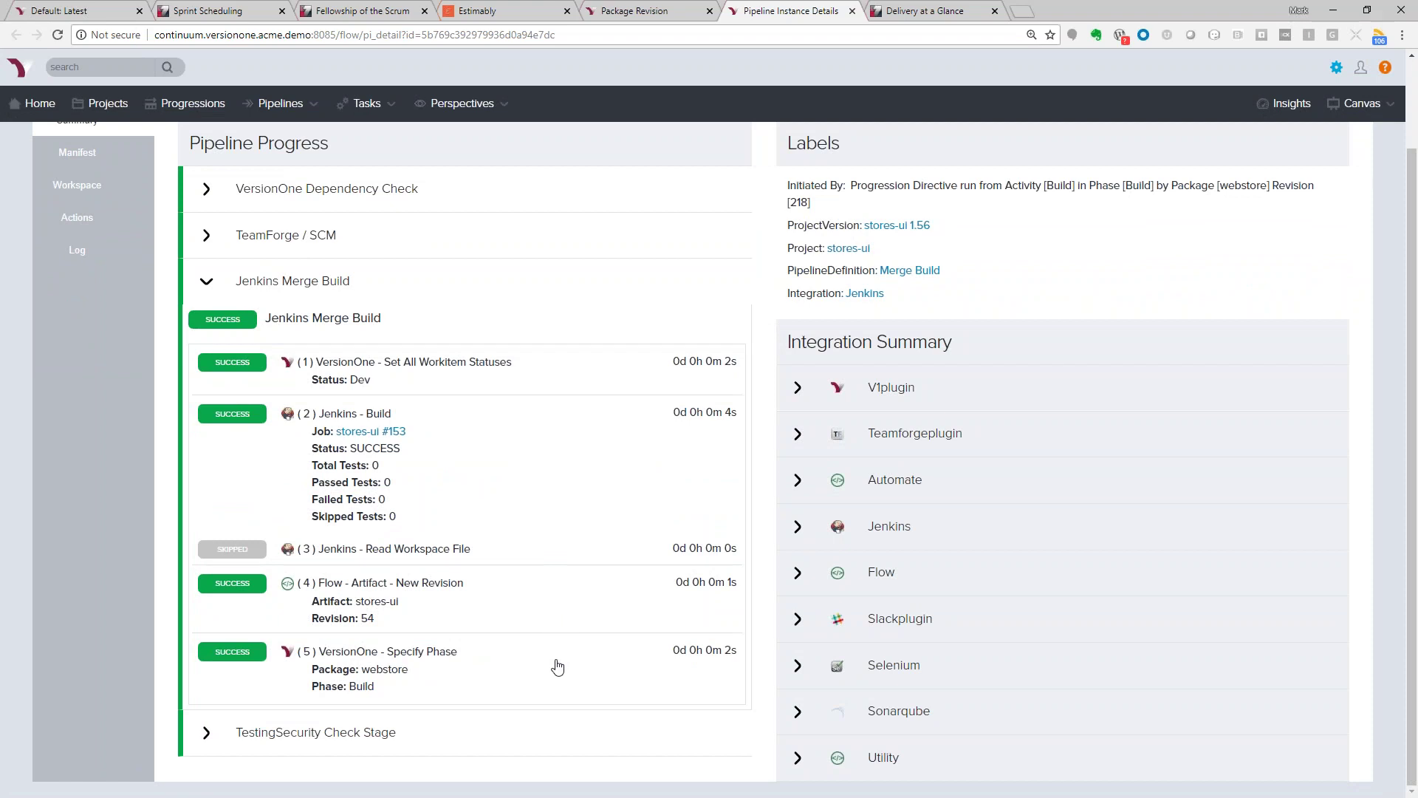
left_click(202, 285)
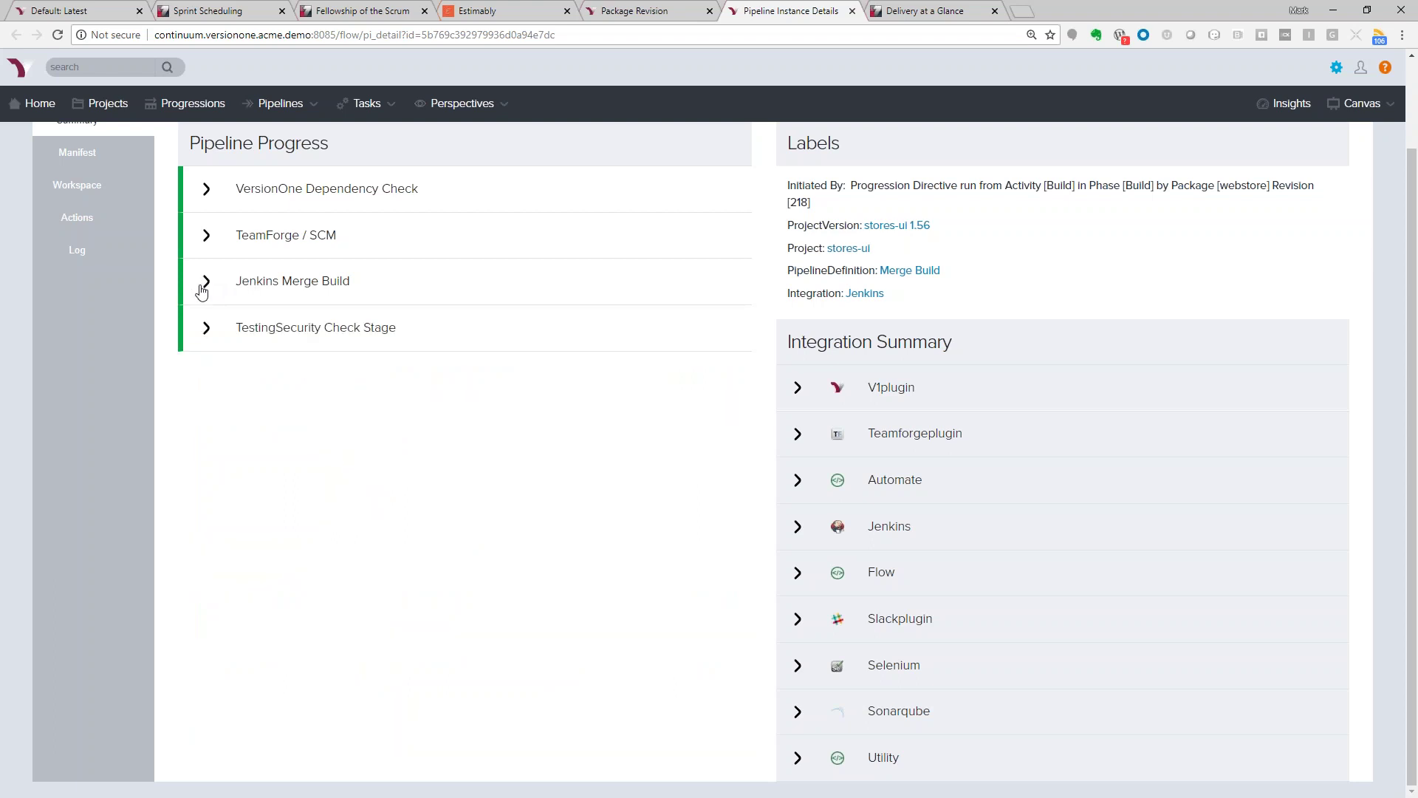
Examine the TestingSecurity Check Stage, and view the workitems in the pipeline instance's manifest
left_click(209, 331)
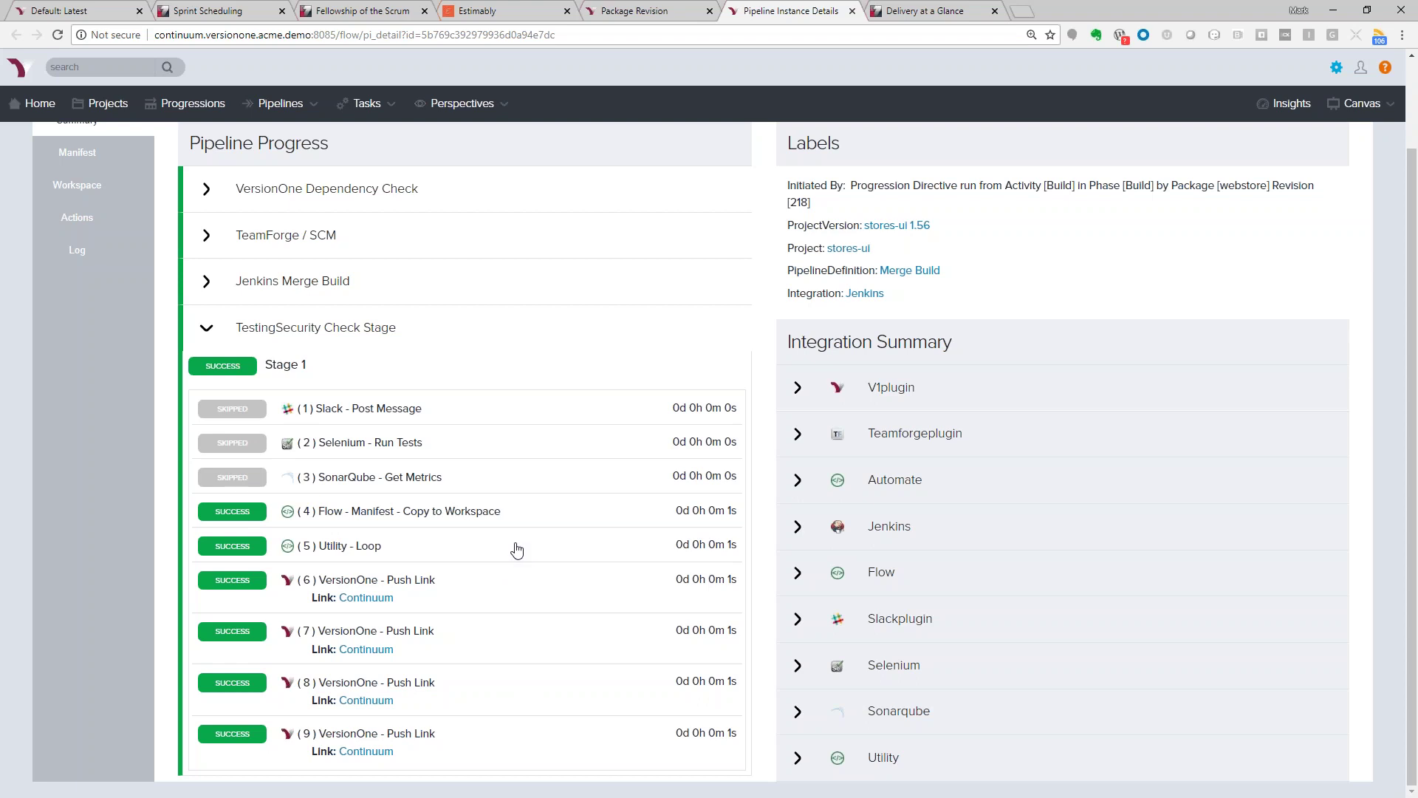
scroll(512, 548, "up", 2)
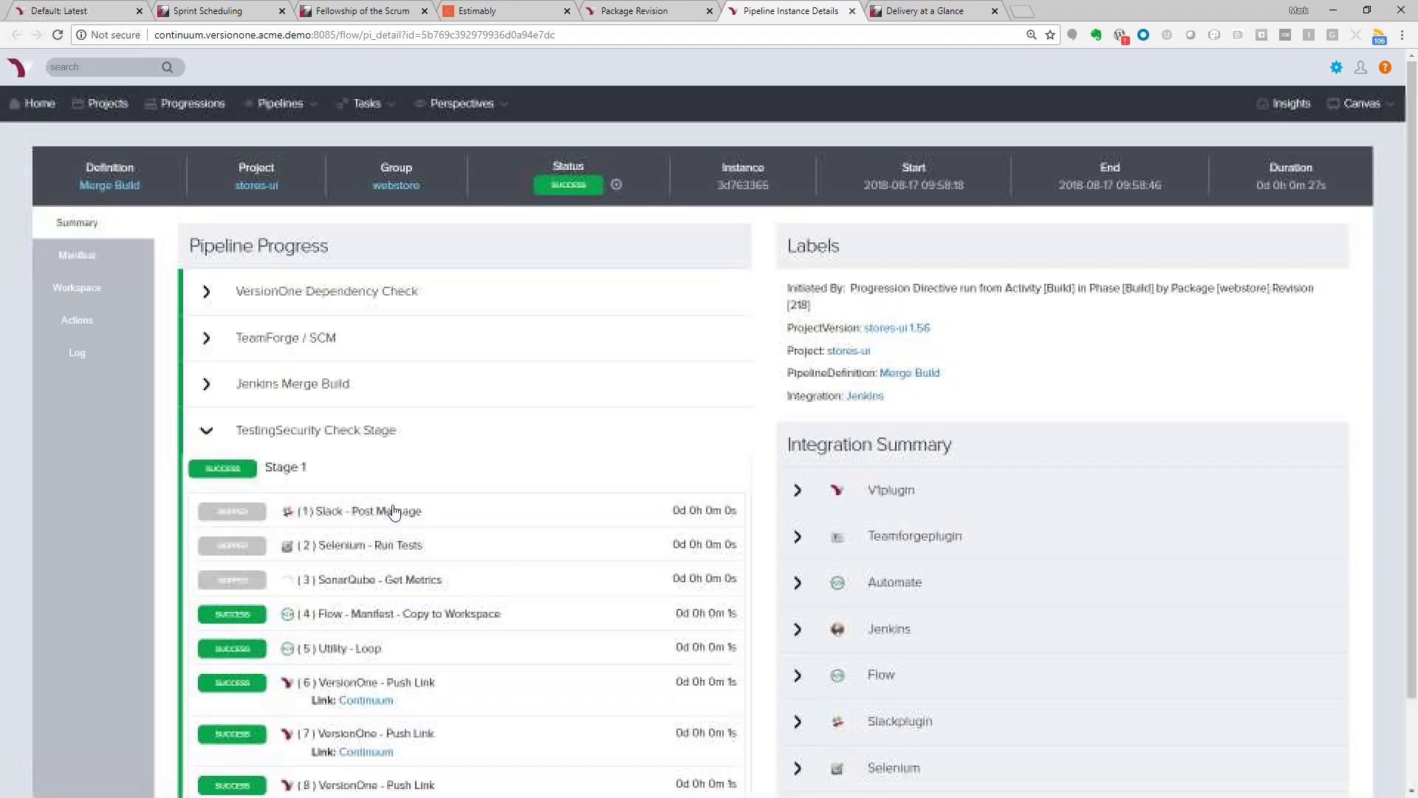
left_click(74, 259)
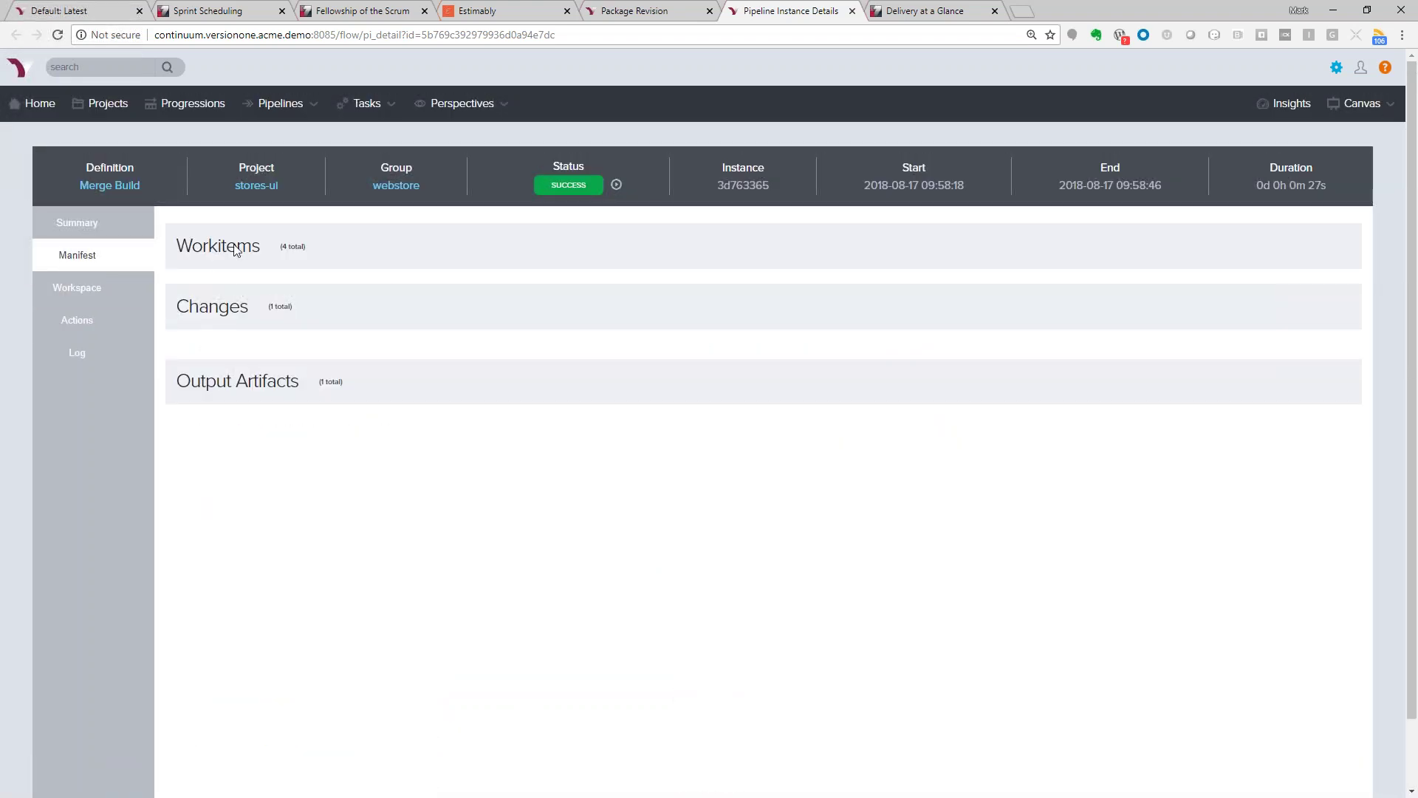
left_click(237, 251)
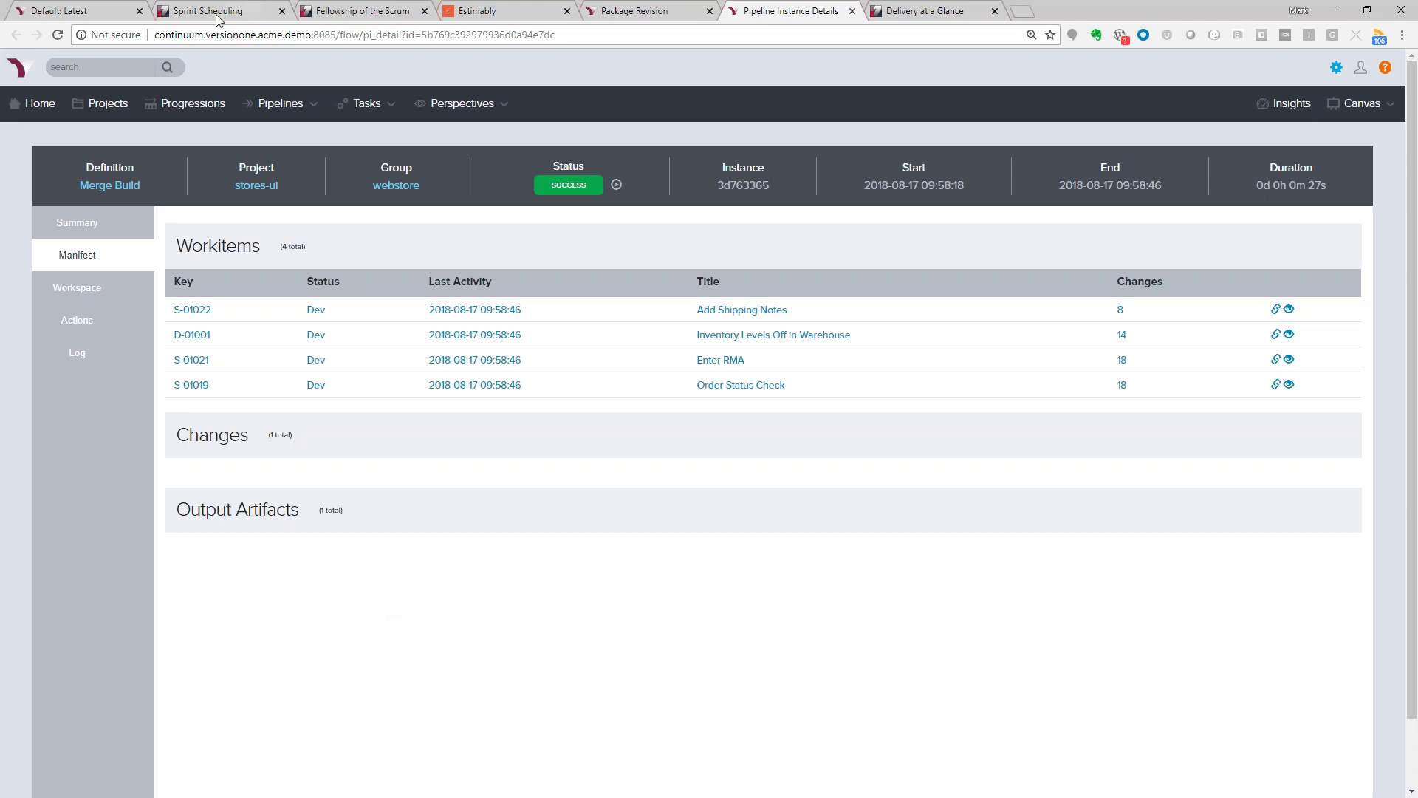
Go to the Progressions board and inspect the package cards, including the unmanaged commits indicator on api 3.1
left_click(198, 111)
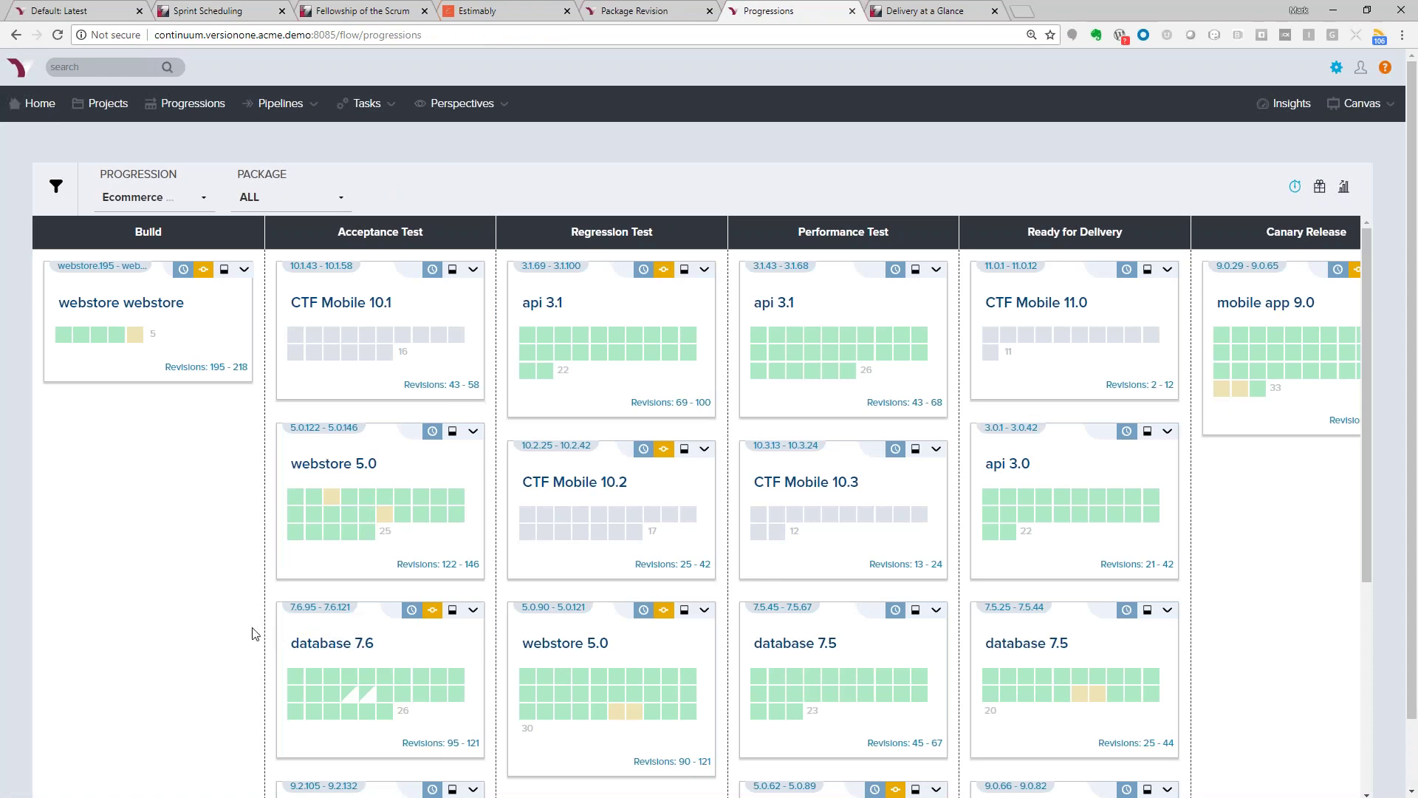
left_click(434, 515)
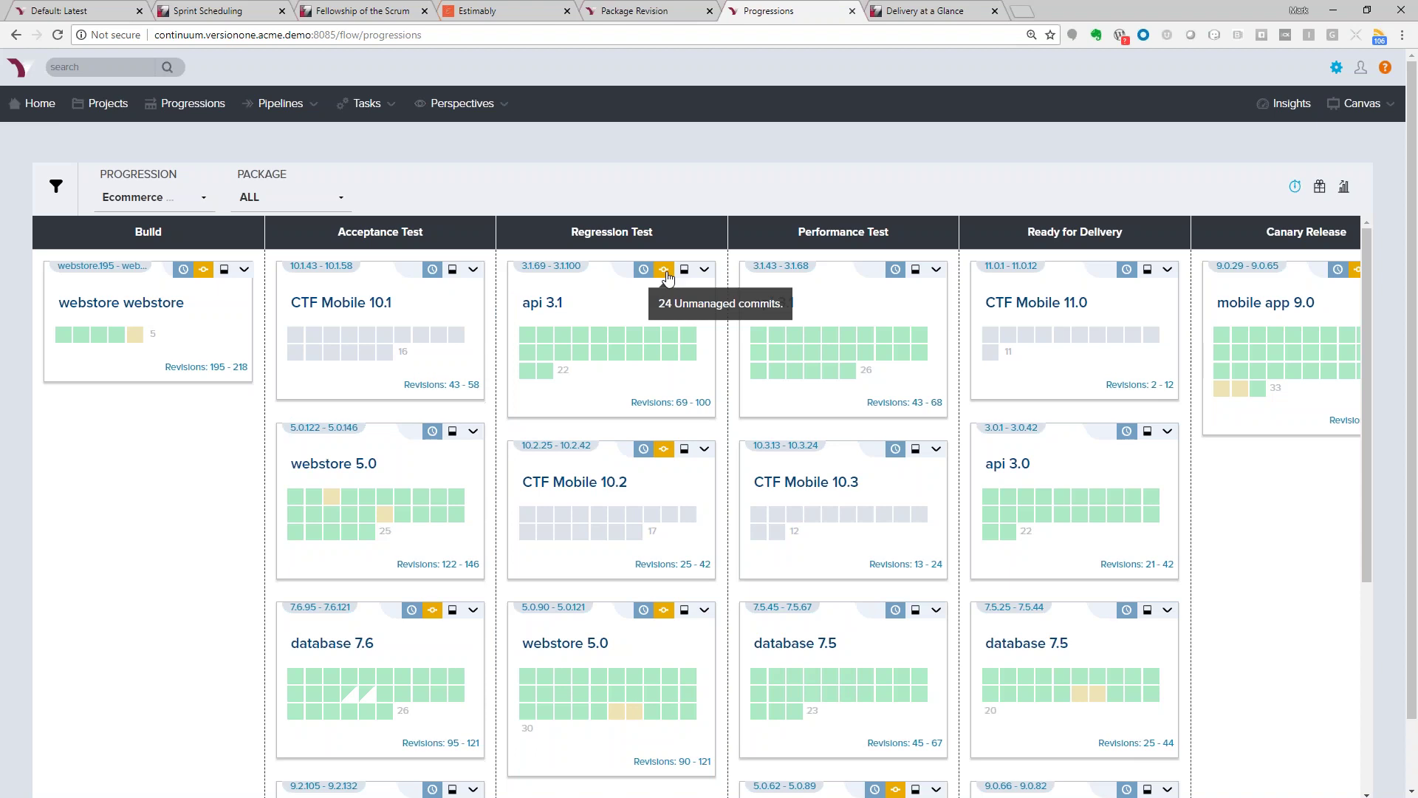
mouse_move(645, 274)
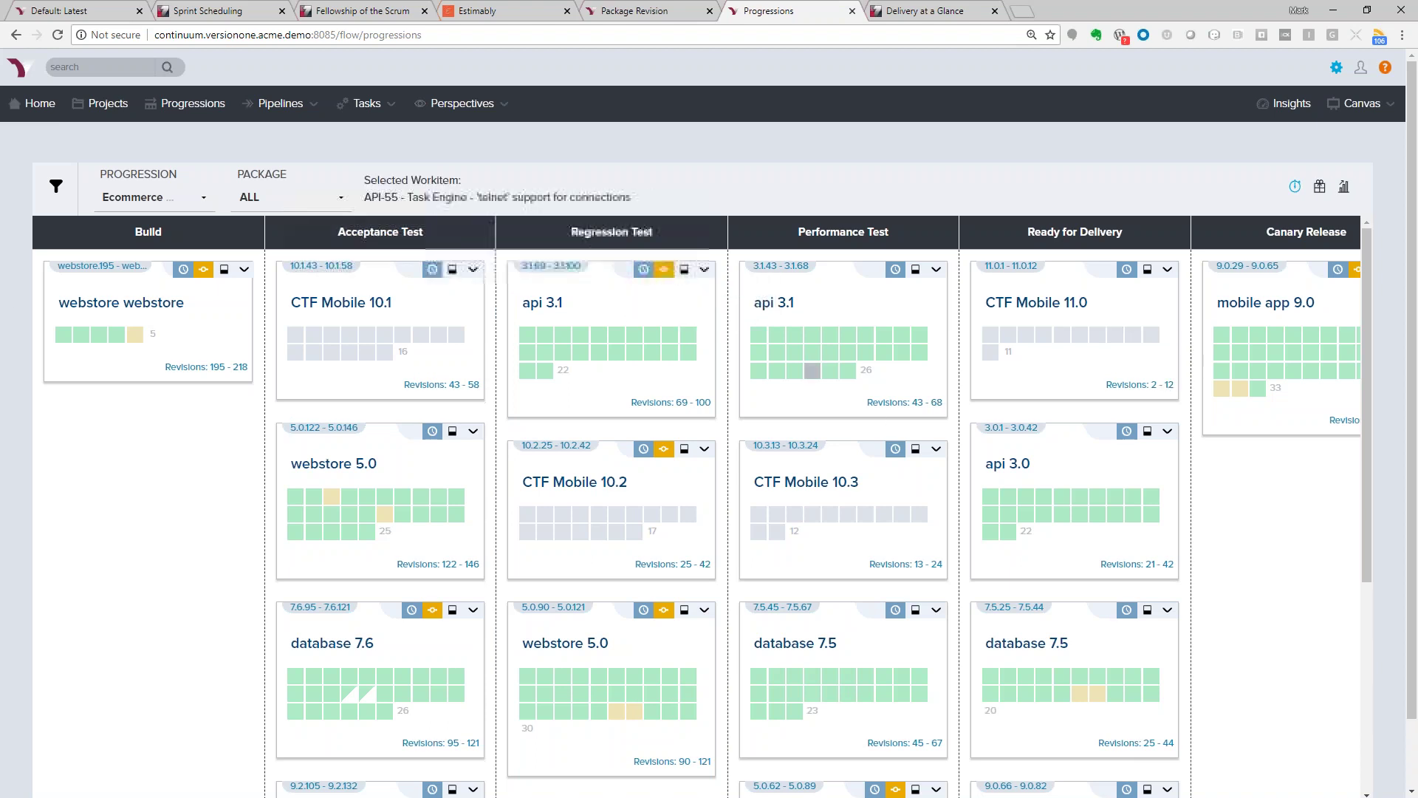
Filter the Progressions board to the webstore package
left_click(309, 200)
scroll(273, 316, "down", 2)
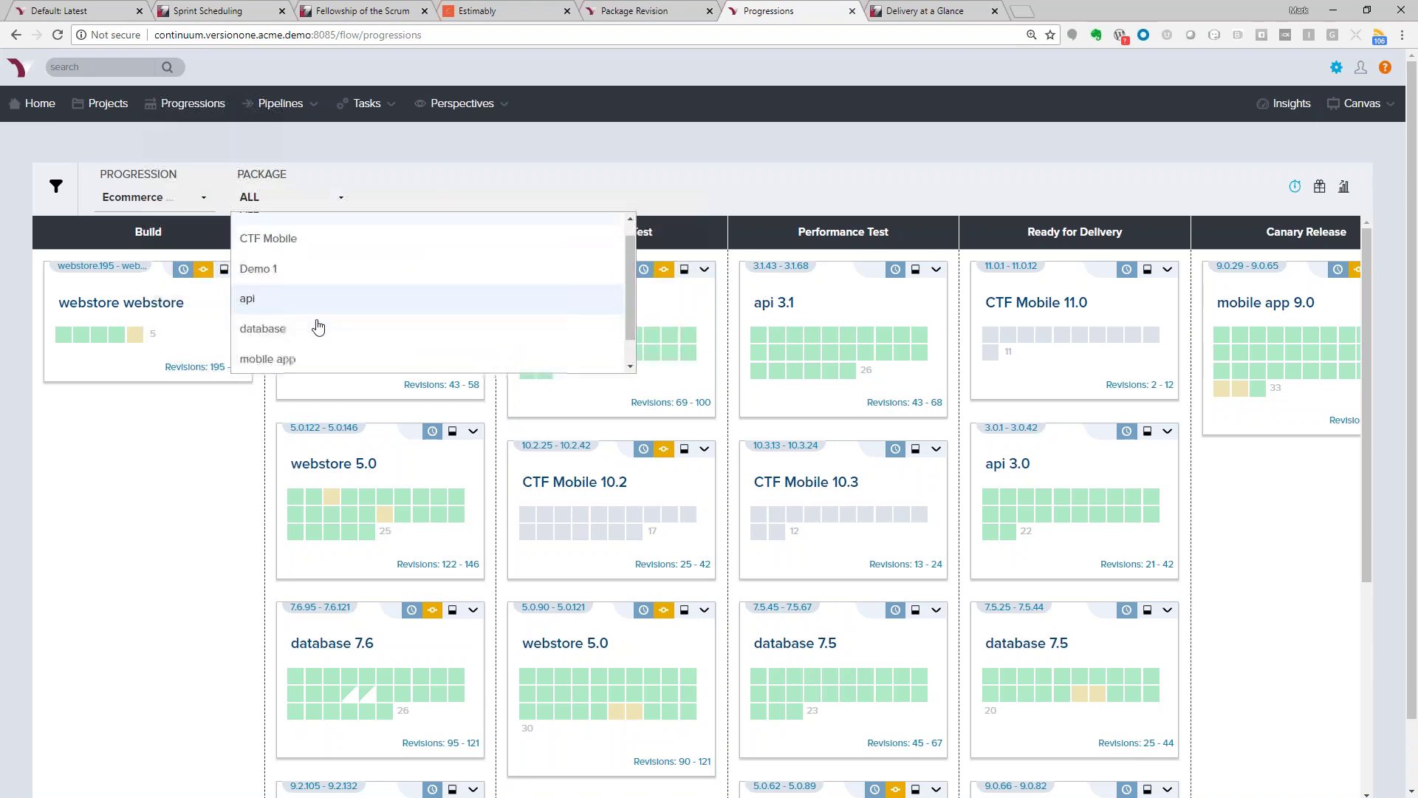
left_click(282, 354)
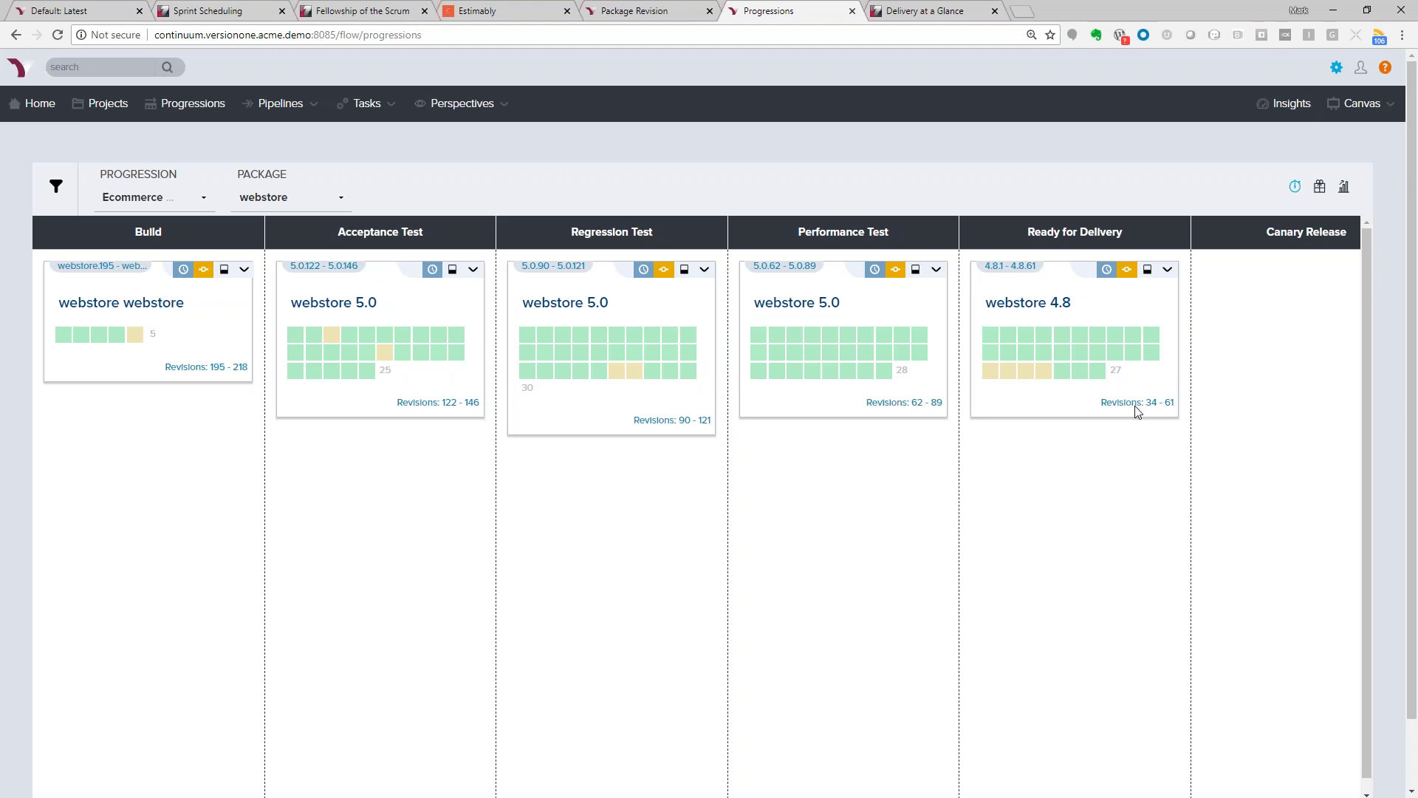
Open revisions 34 - 61 of webstore 4.8 and review its phases from Acceptance Test through Canary Release
left_click(1158, 405)
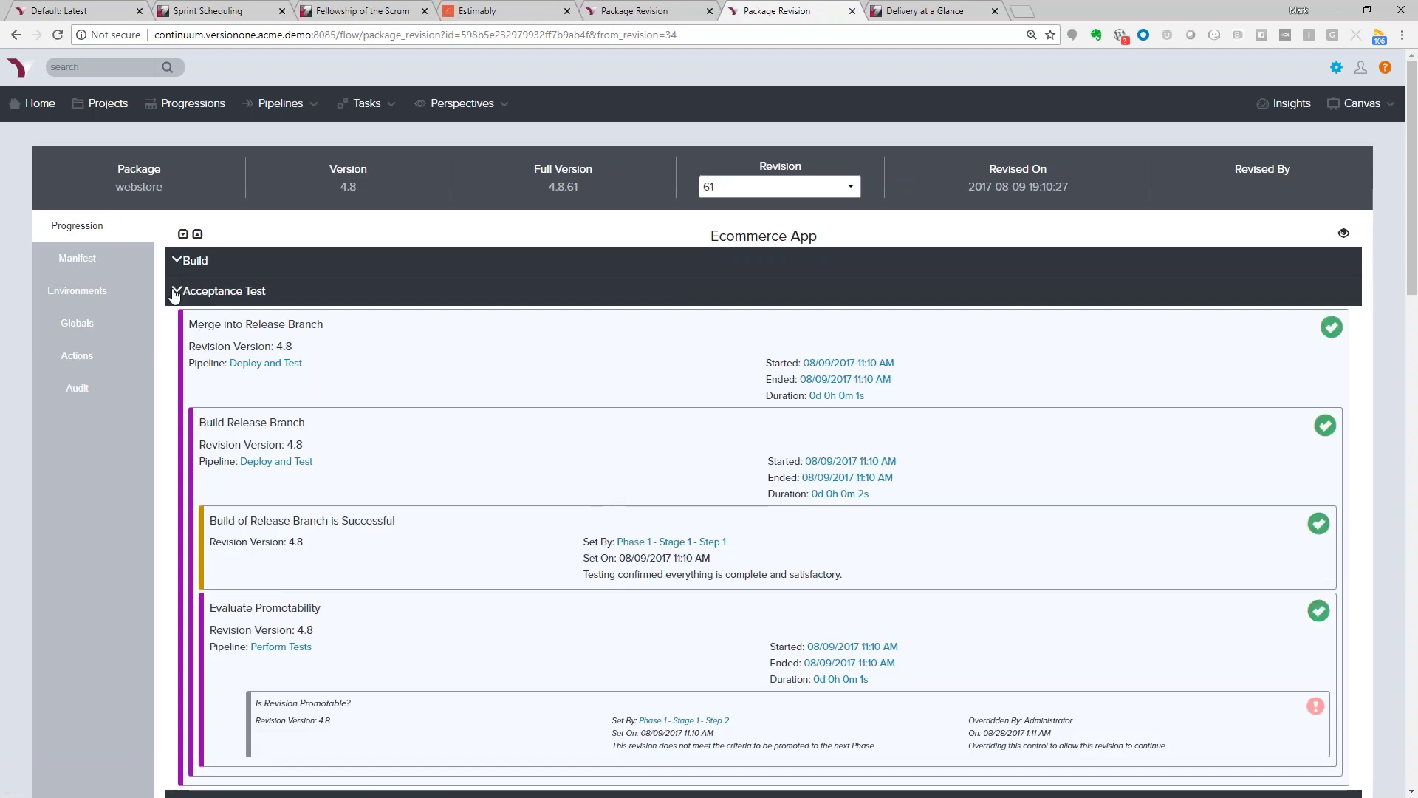
left_click(180, 293)
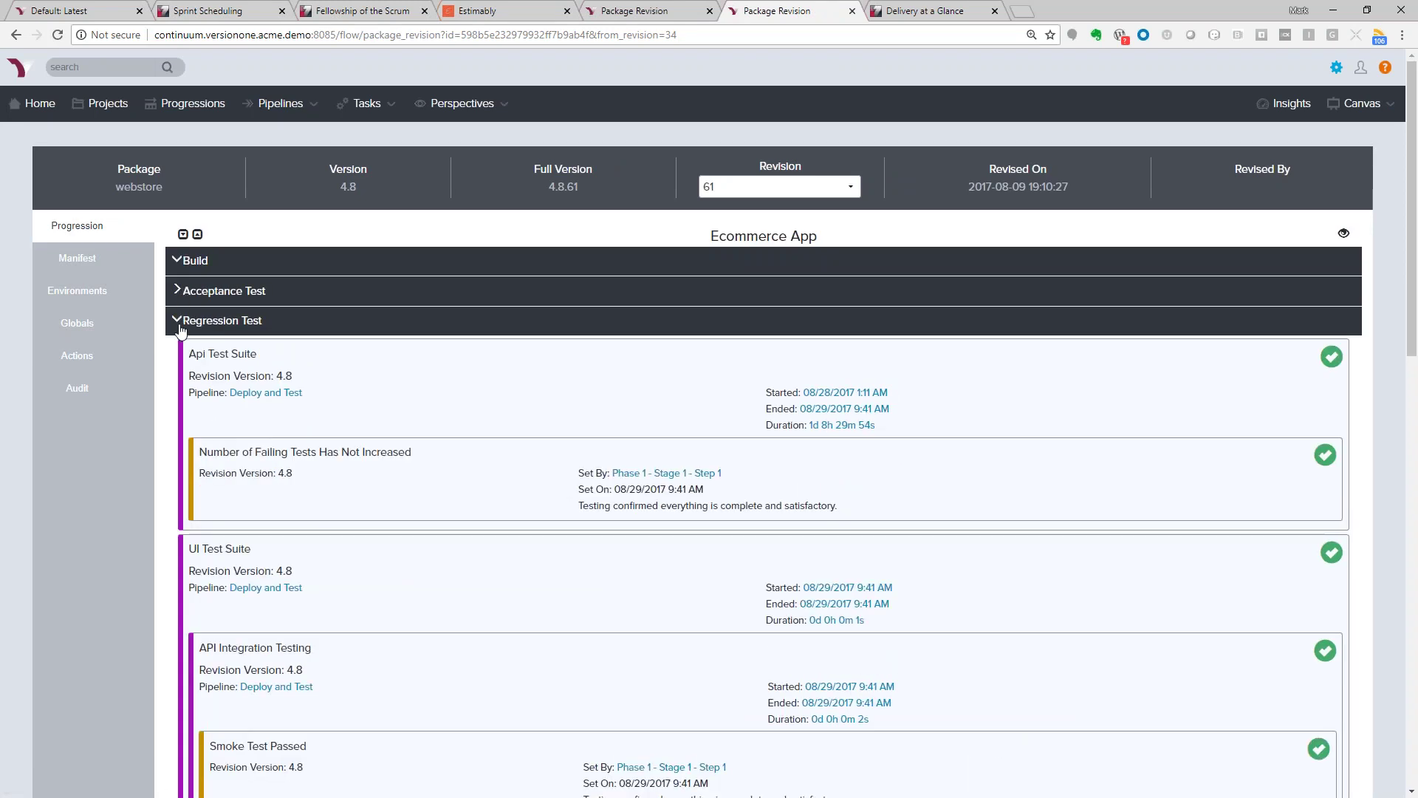
left_click(180, 325)
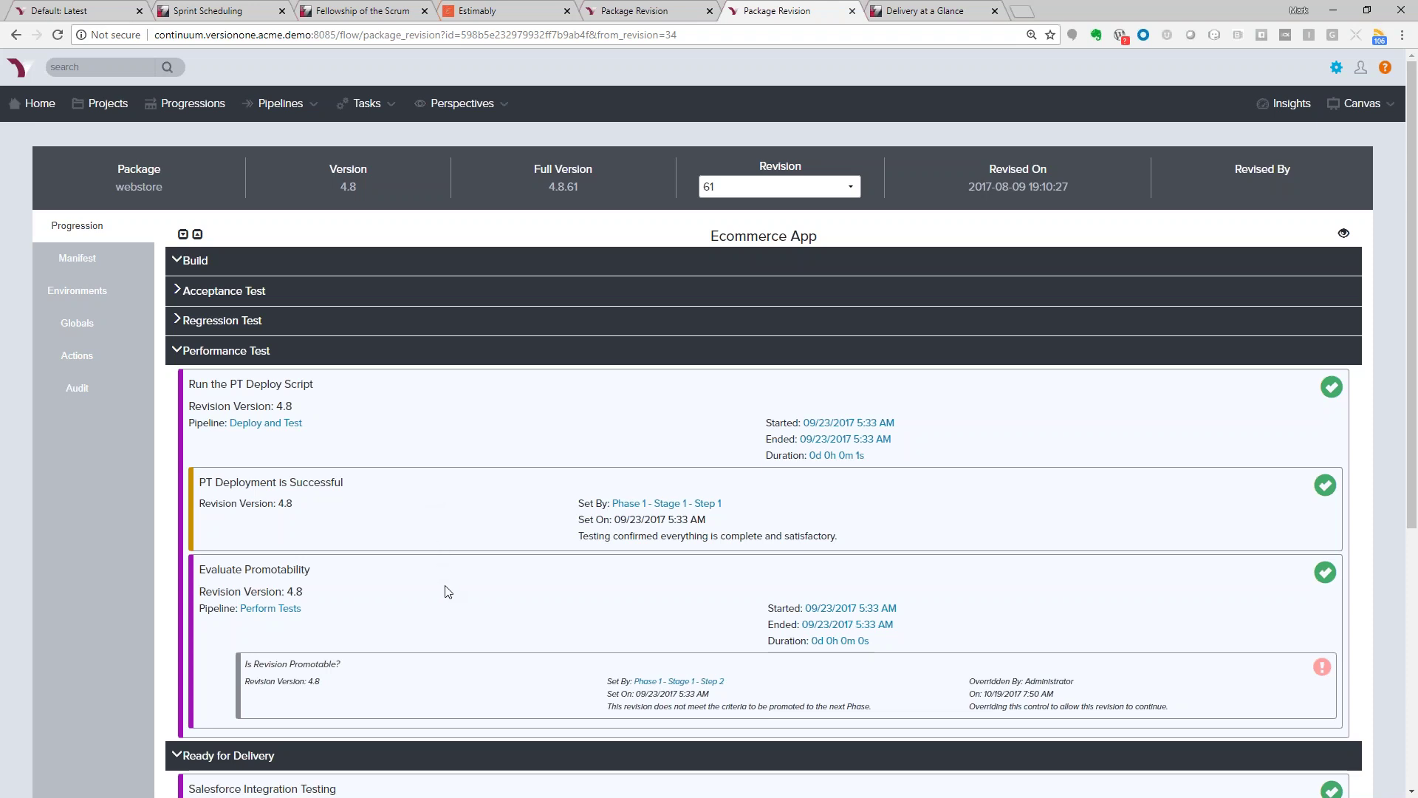
scroll(446, 591, "down", 5)
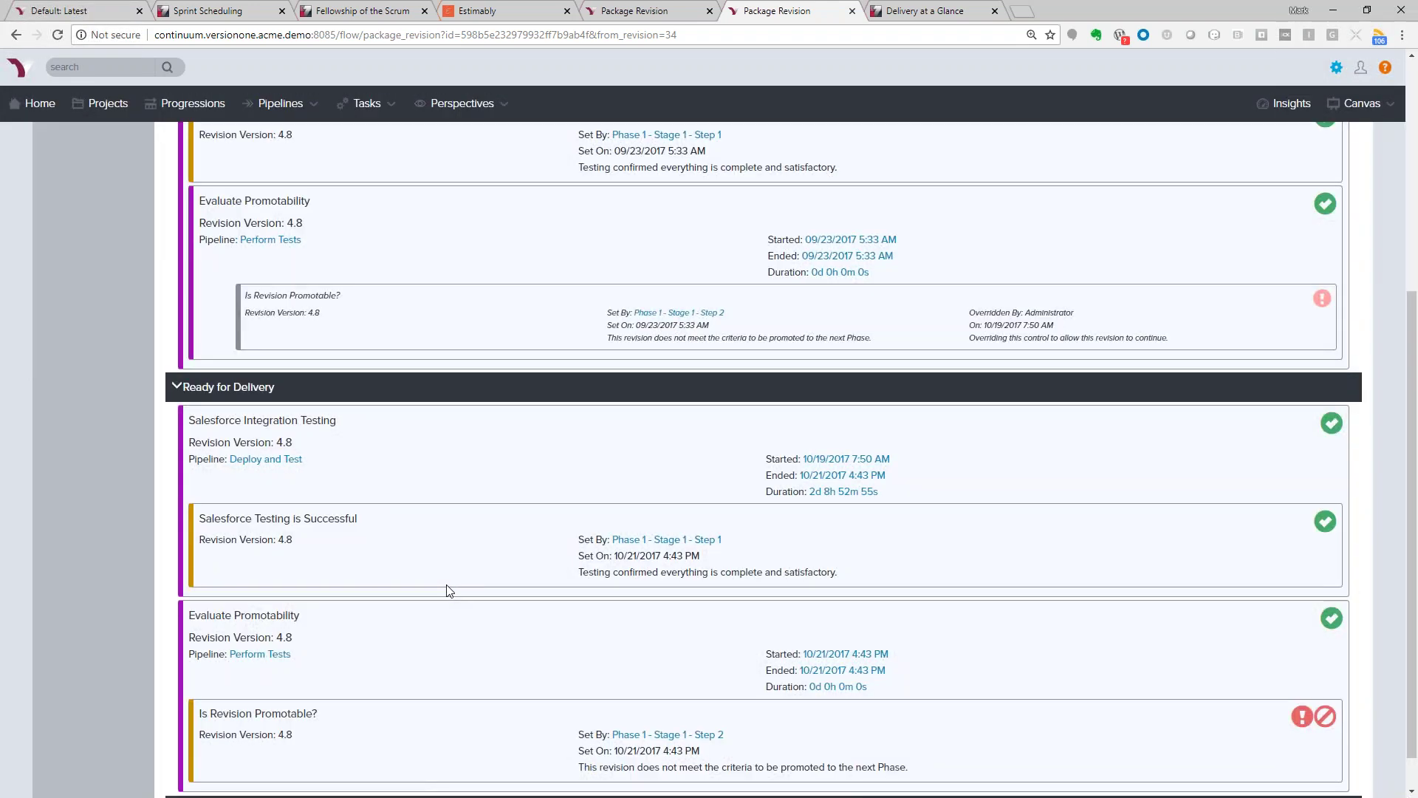
scroll(448, 591, "down", 1)
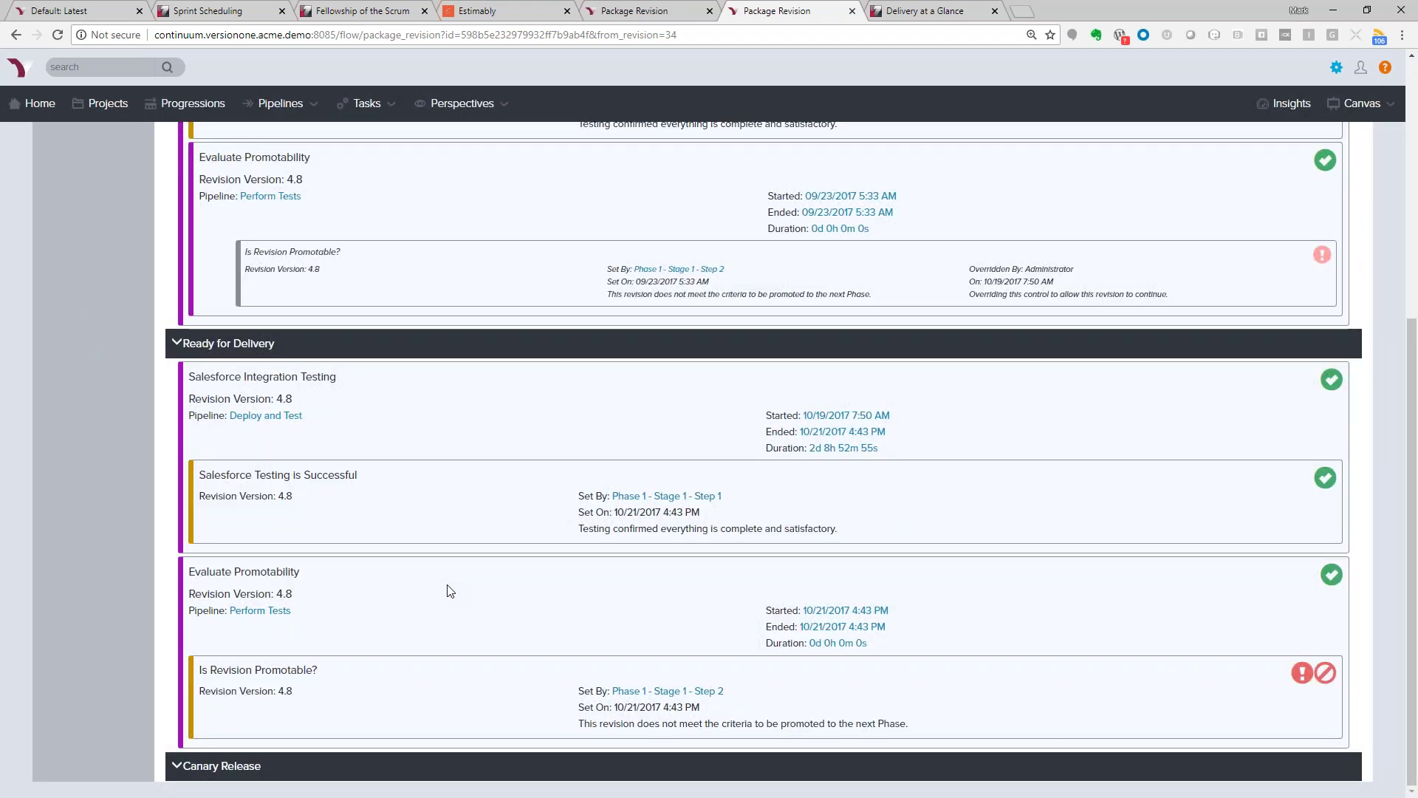
scroll(450, 587, "up", 6)
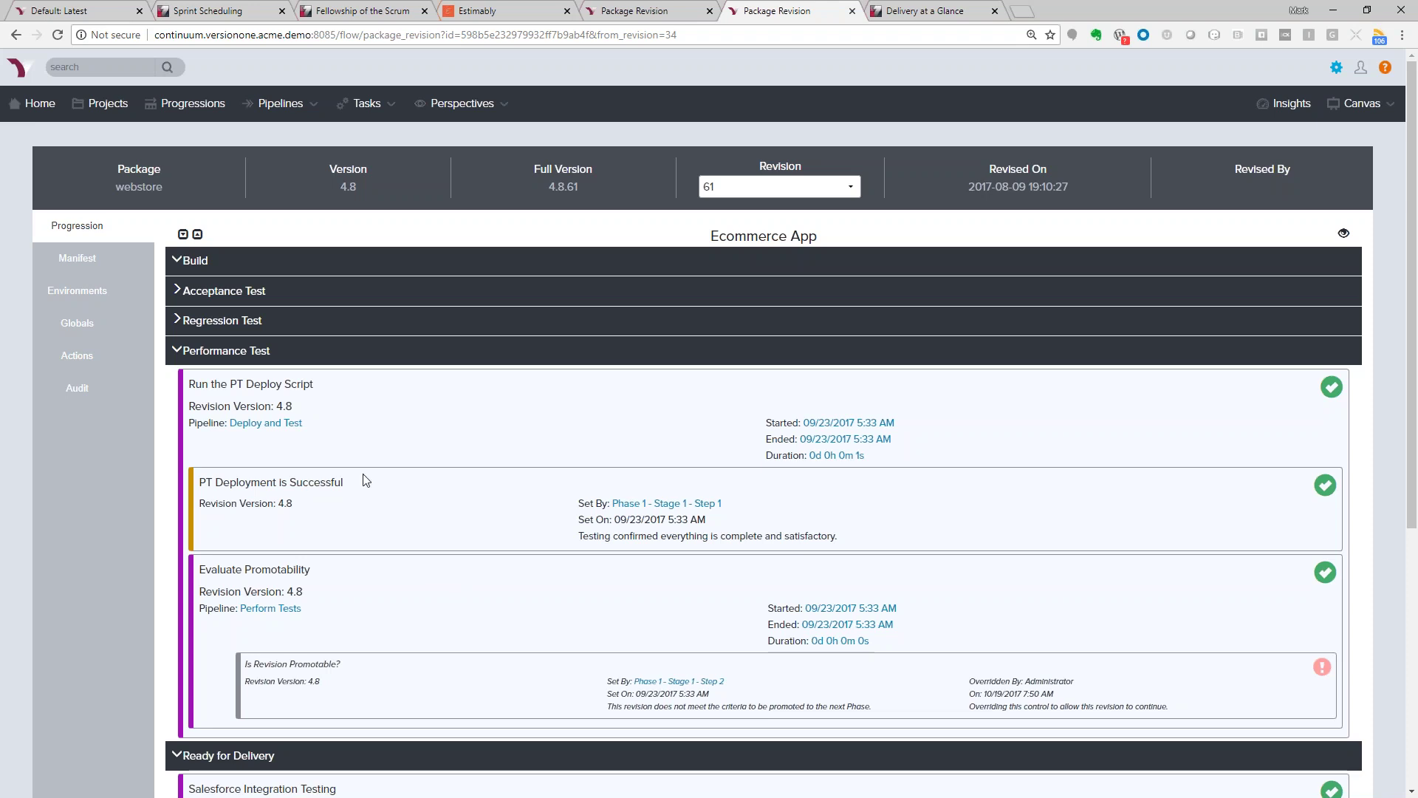
Generate the audit report of activities and controls for webstore 4.8 revision 61, review it, and return to the package revision
left_click(77, 394)
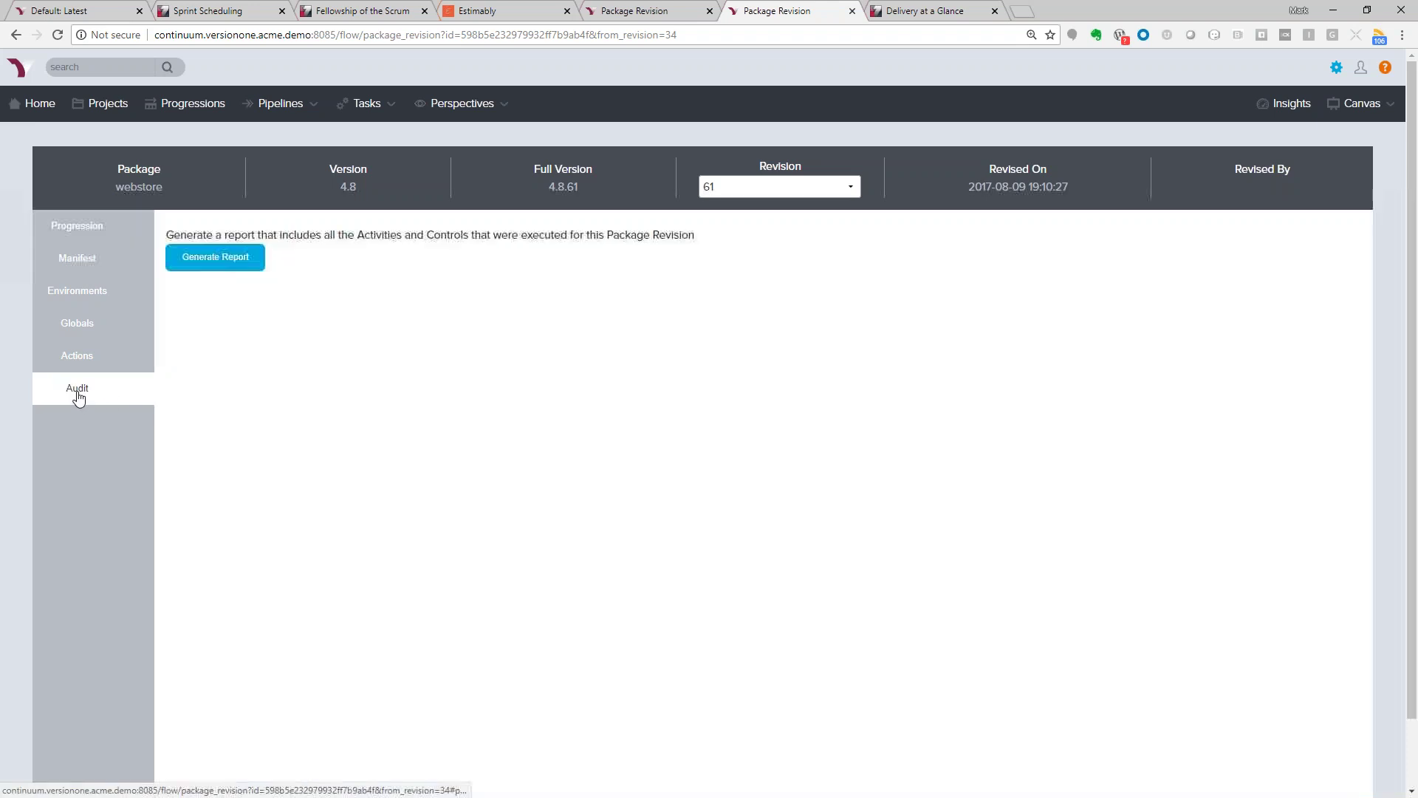
left_click(213, 262)
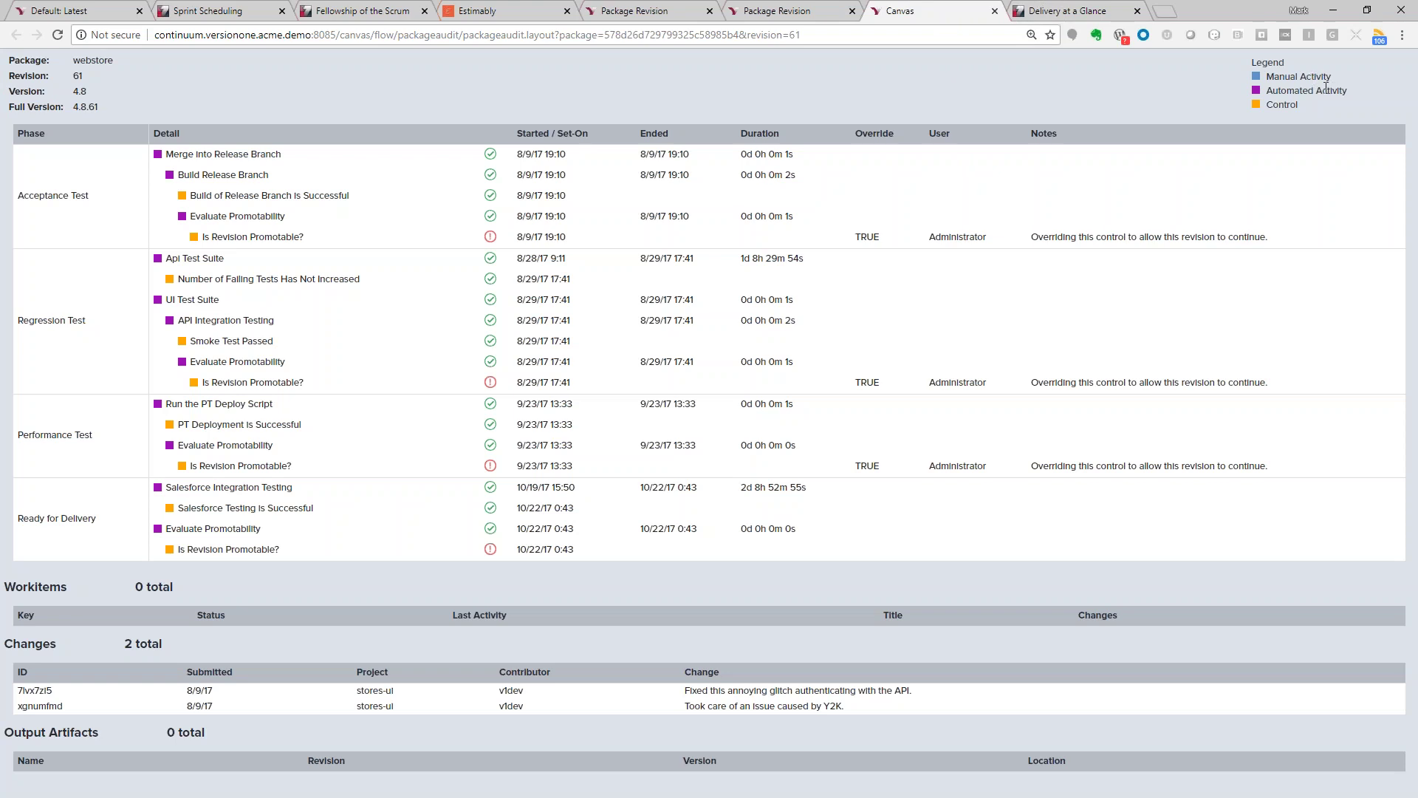
left_click(797, 11)
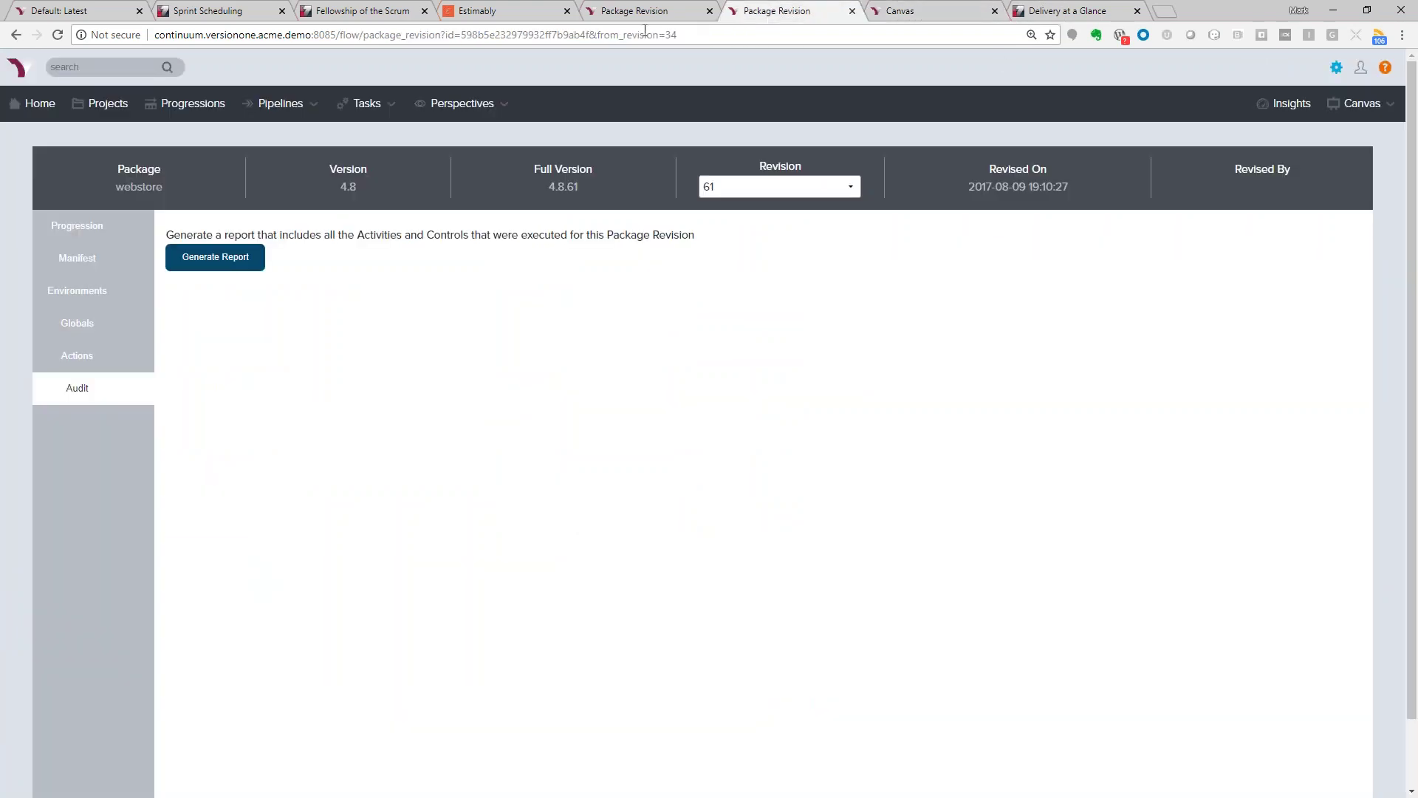
Review the work items and changes in the revision's manifest, and open the details of the D-01012 sorting tables change
left_click(89, 255)
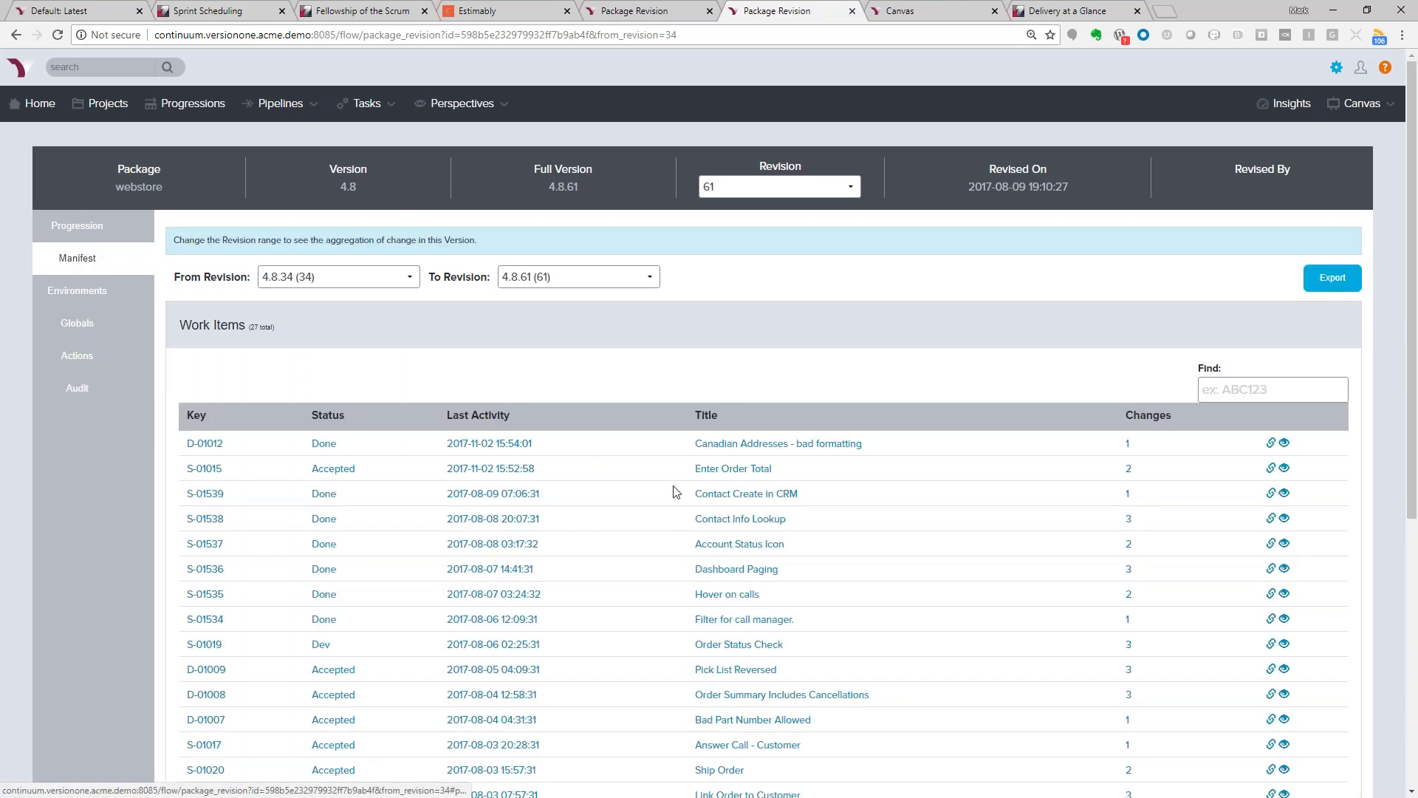
scroll(673, 492, "down", 5)
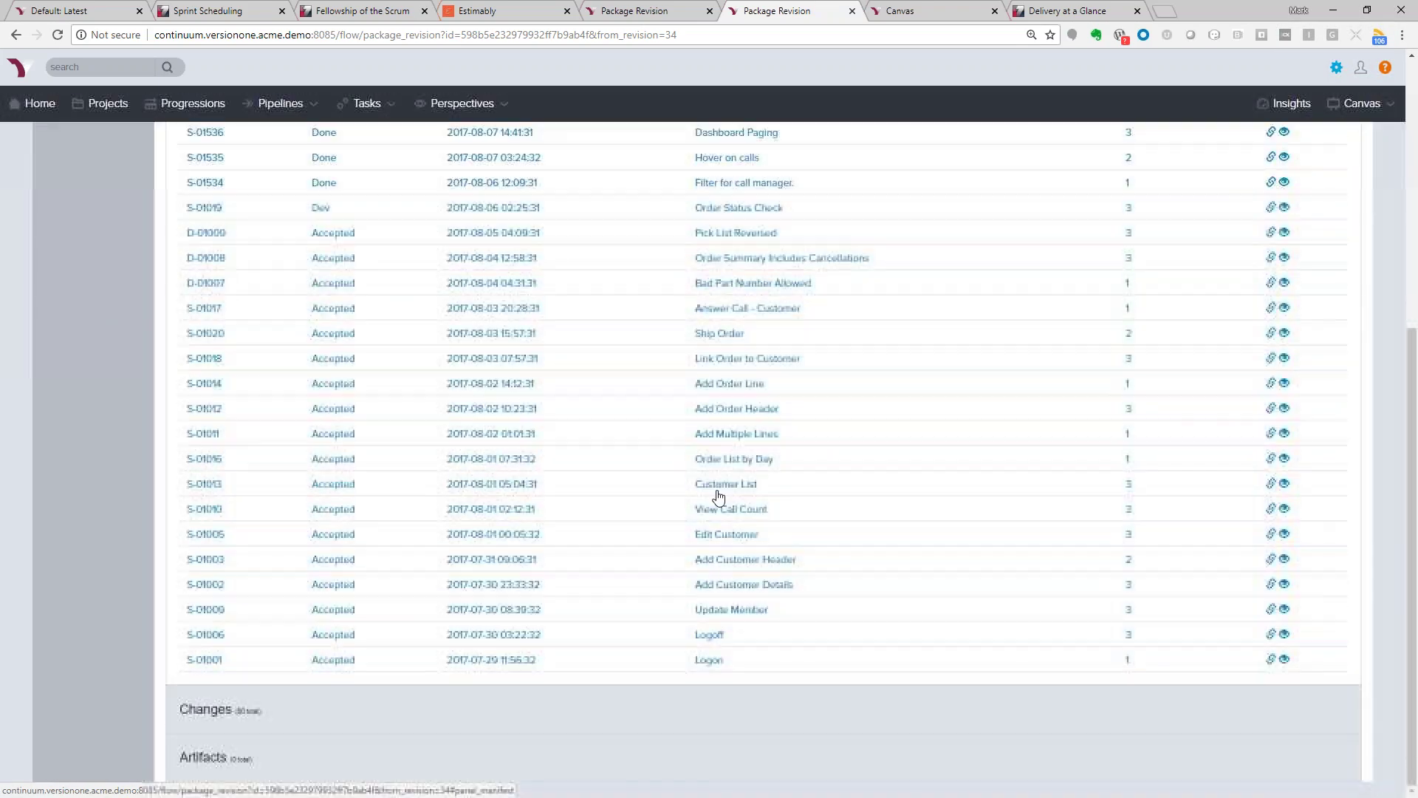
left_click(289, 707)
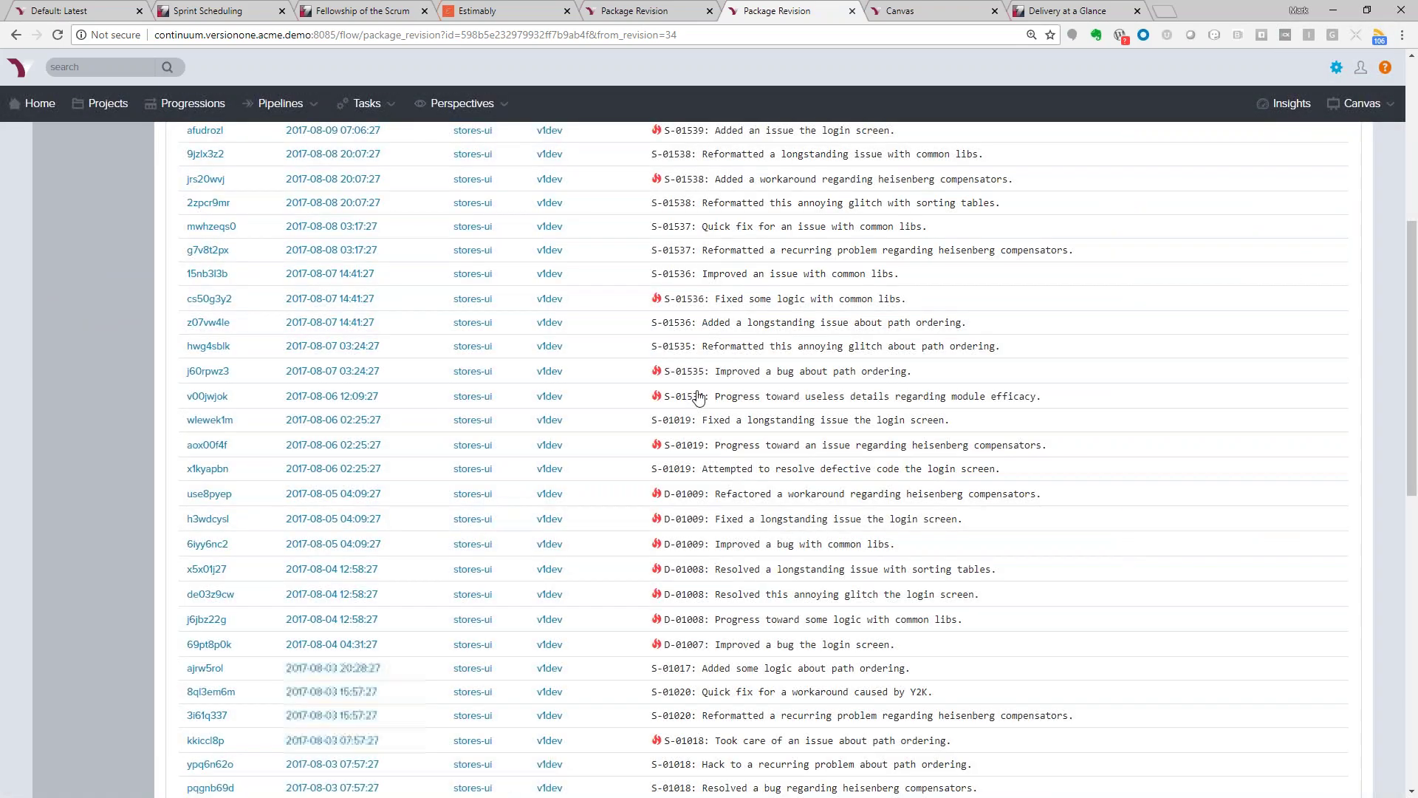
scroll(761, 384, "up", 6)
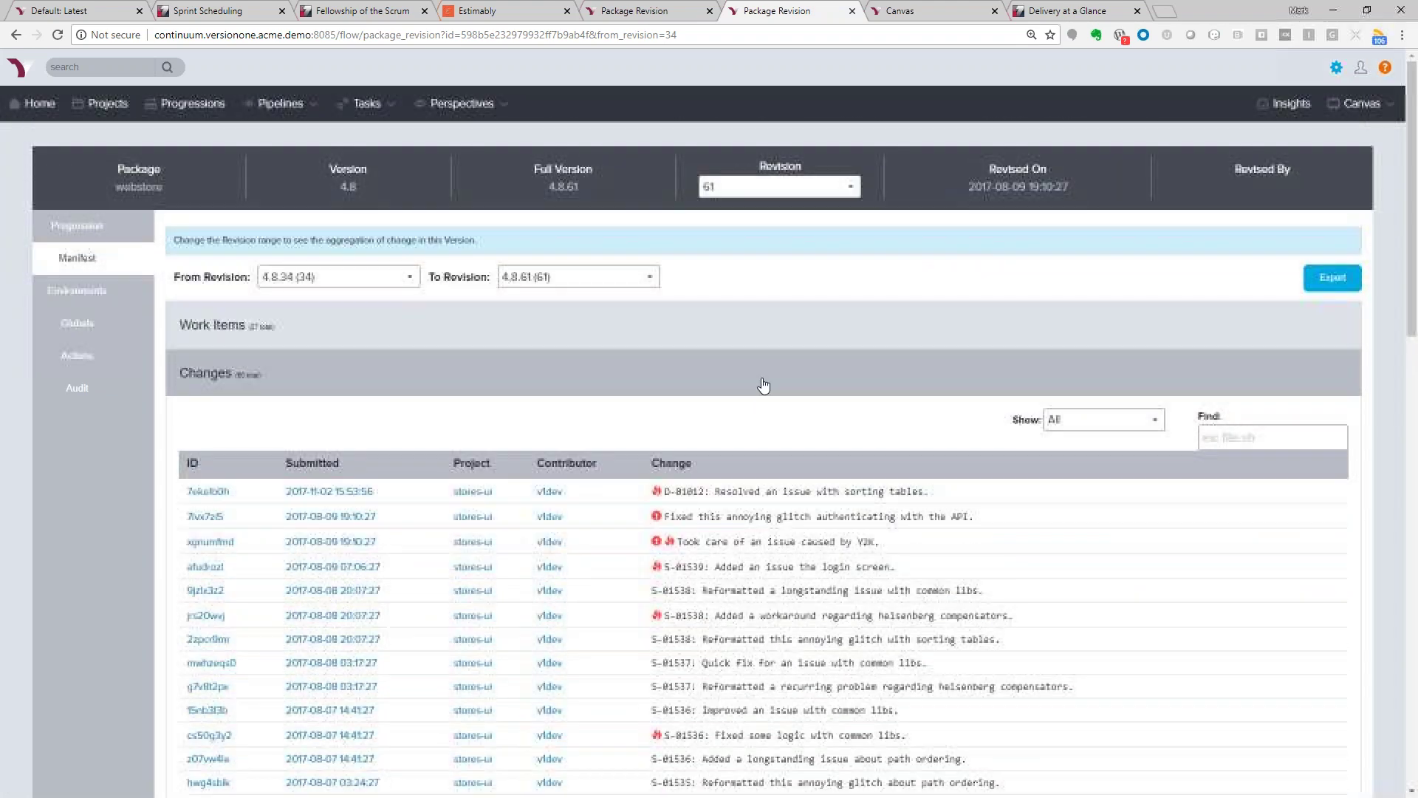
left_click(729, 494)
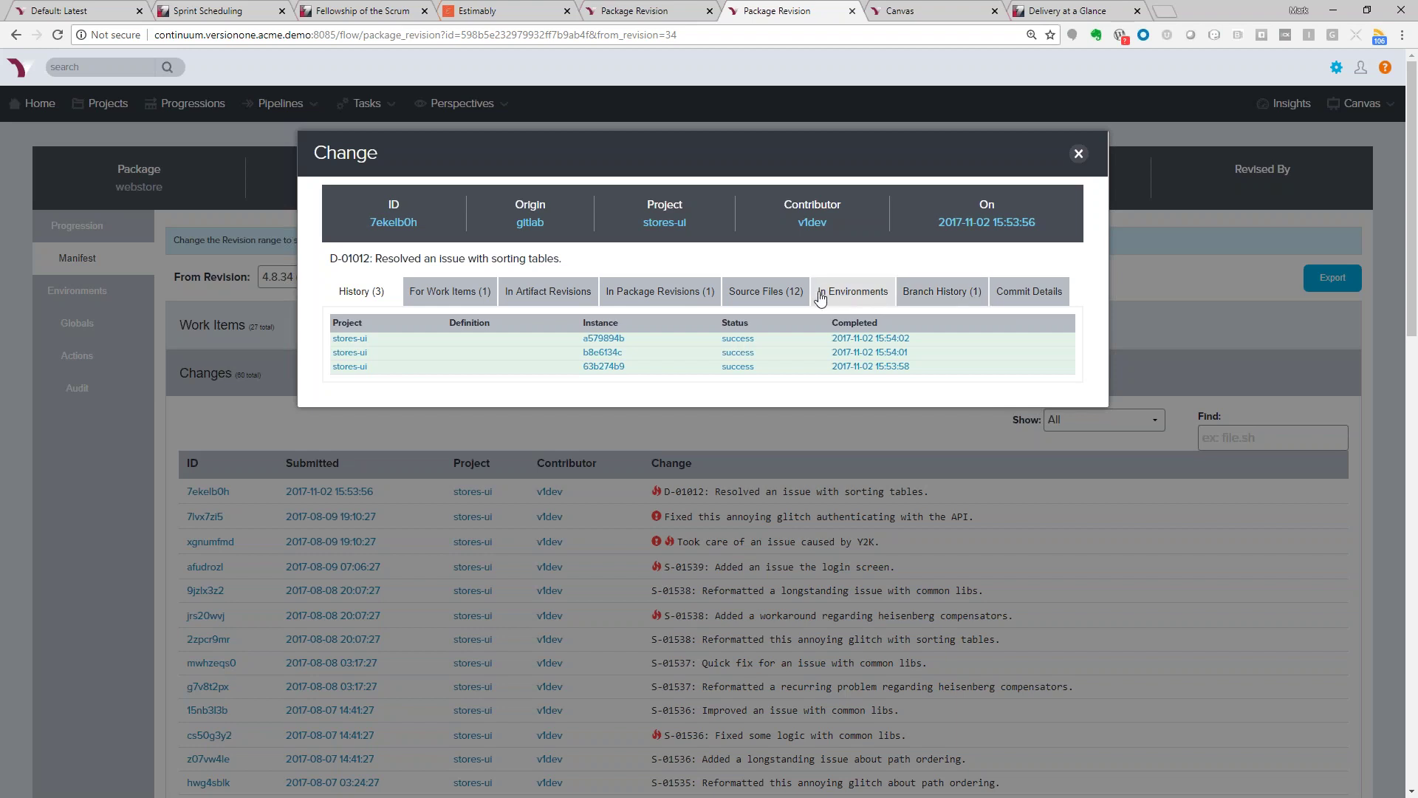
Review the source files of the D-01012 change, close its details, and return to the Progressions board
left_click(780, 293)
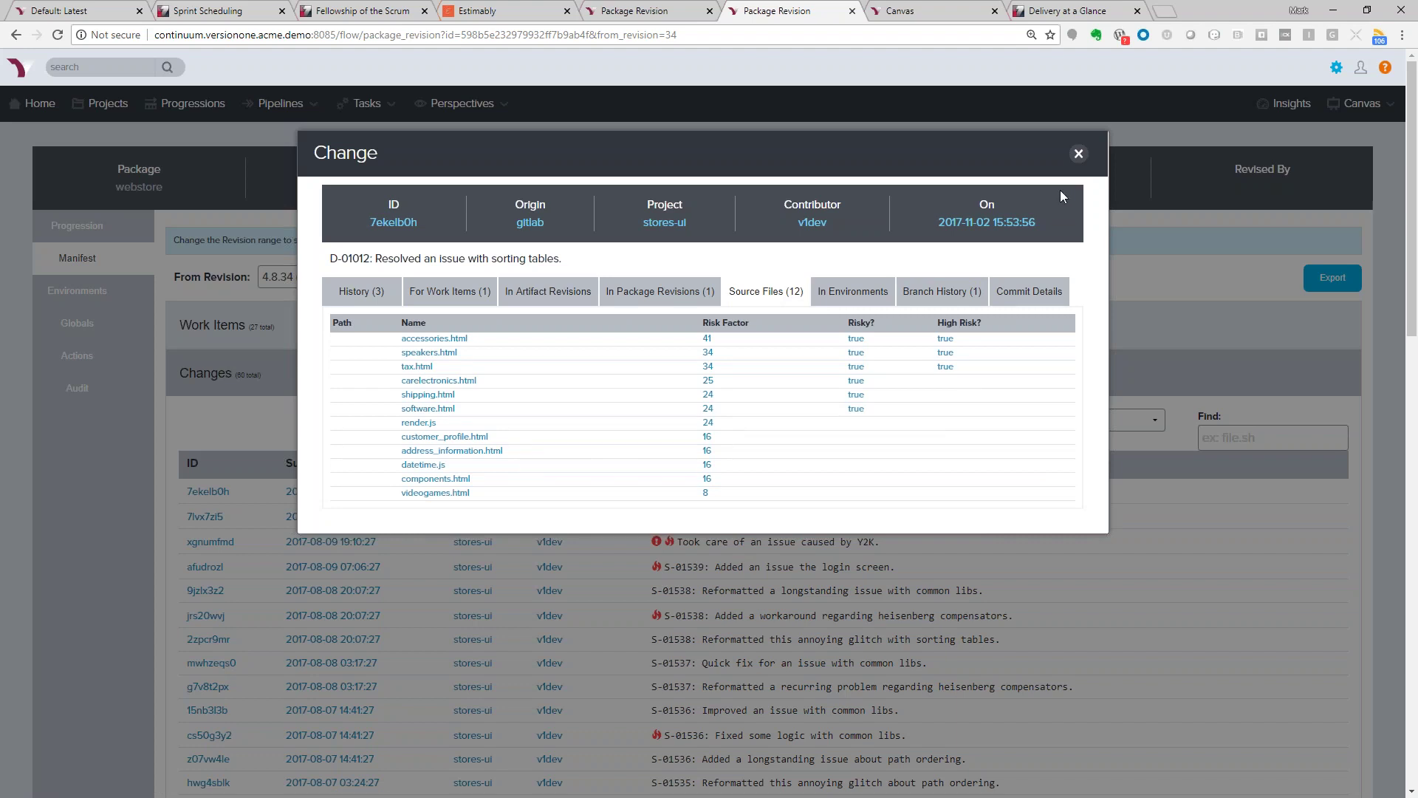
left_click(1079, 154)
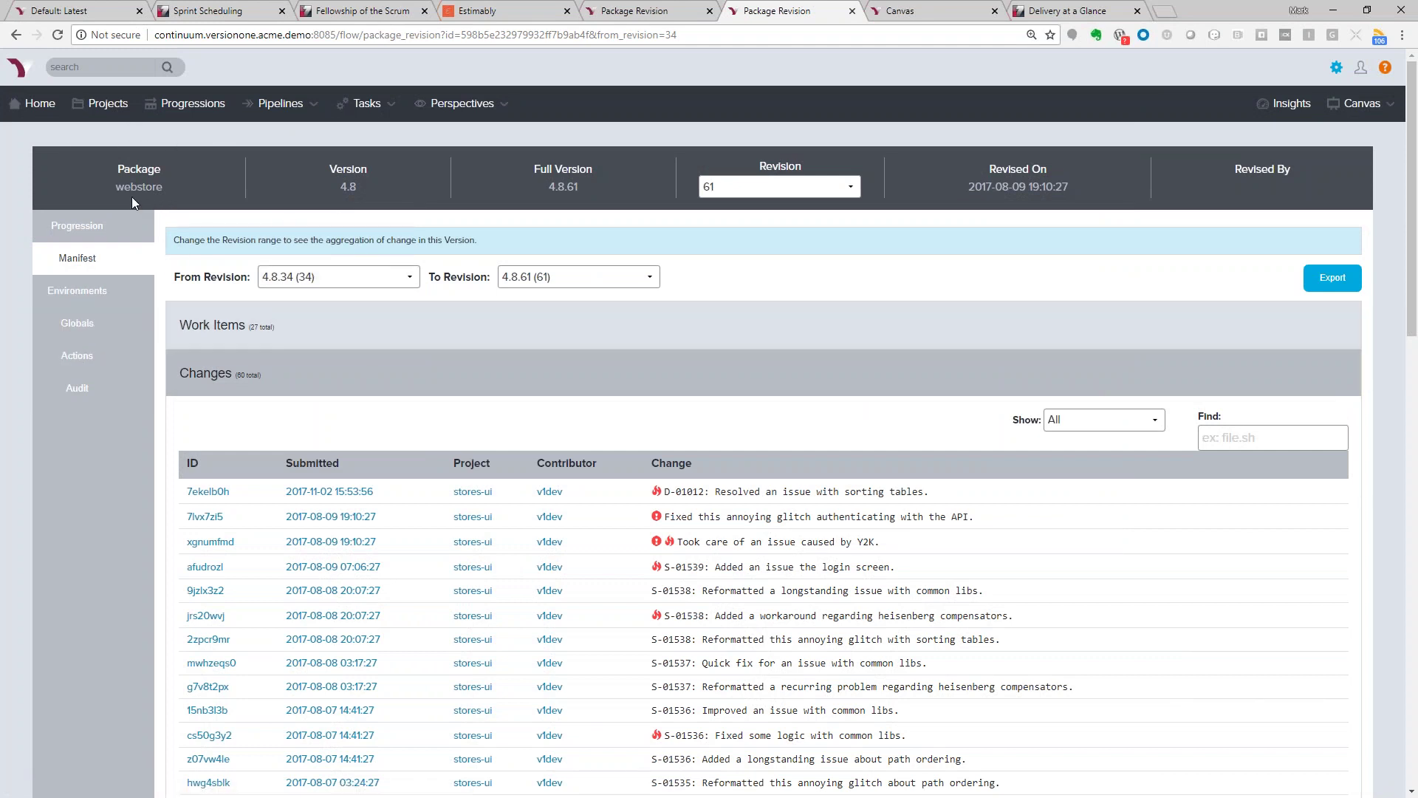
left_click(272, 111)
left_click(199, 109)
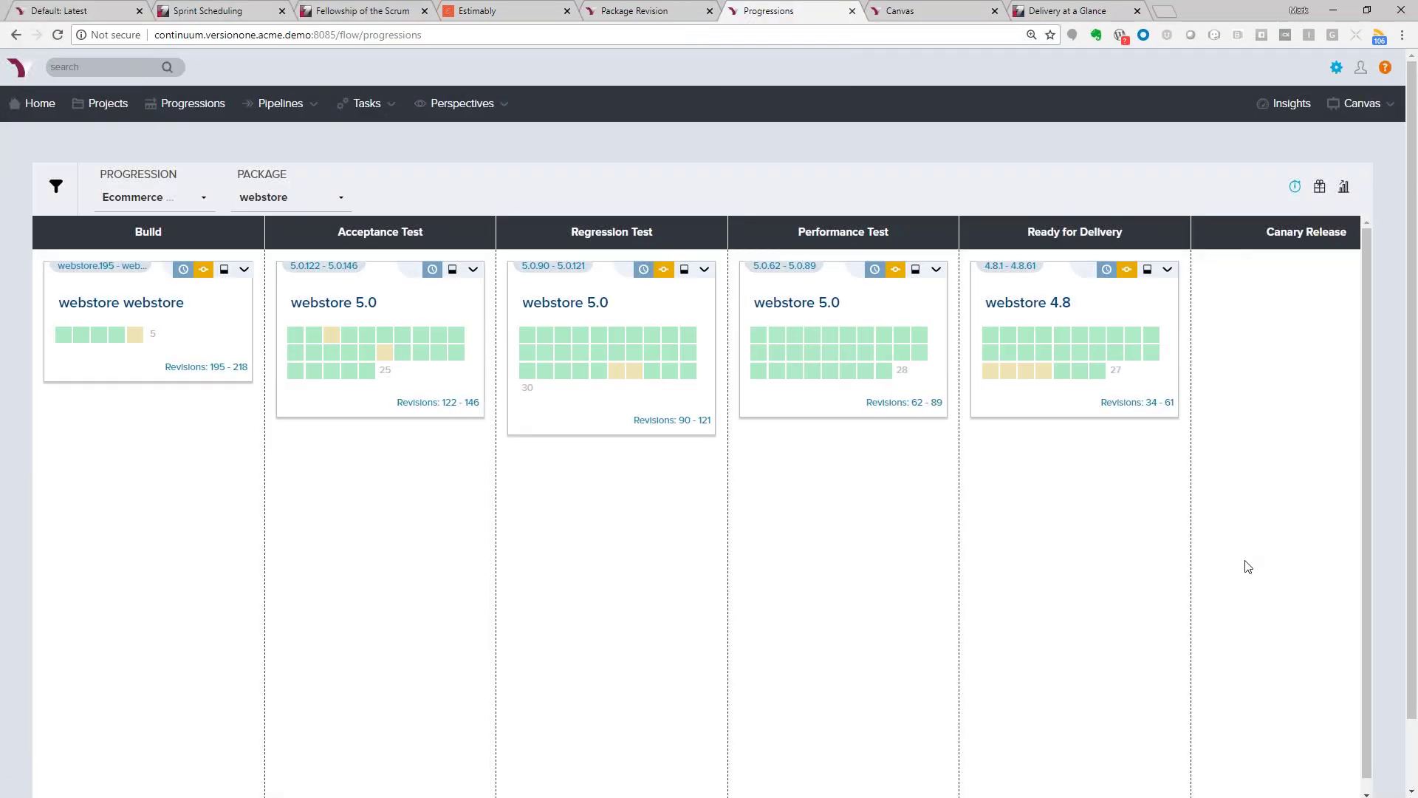
Open the Flow dashboard for webstore 4.8 and review work item counts, lead time and efficiency by phase
left_click(1343, 189)
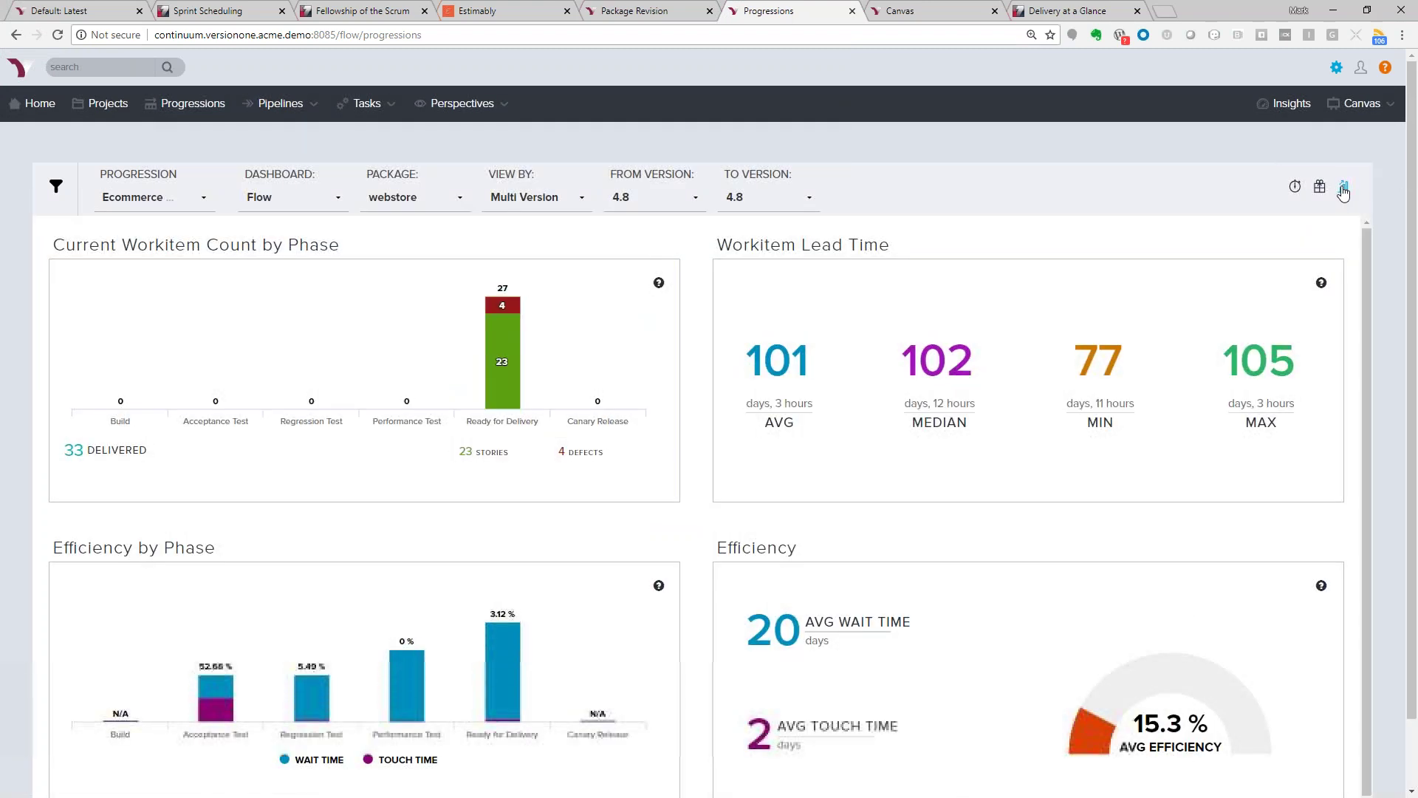
mouse_move(294, 602)
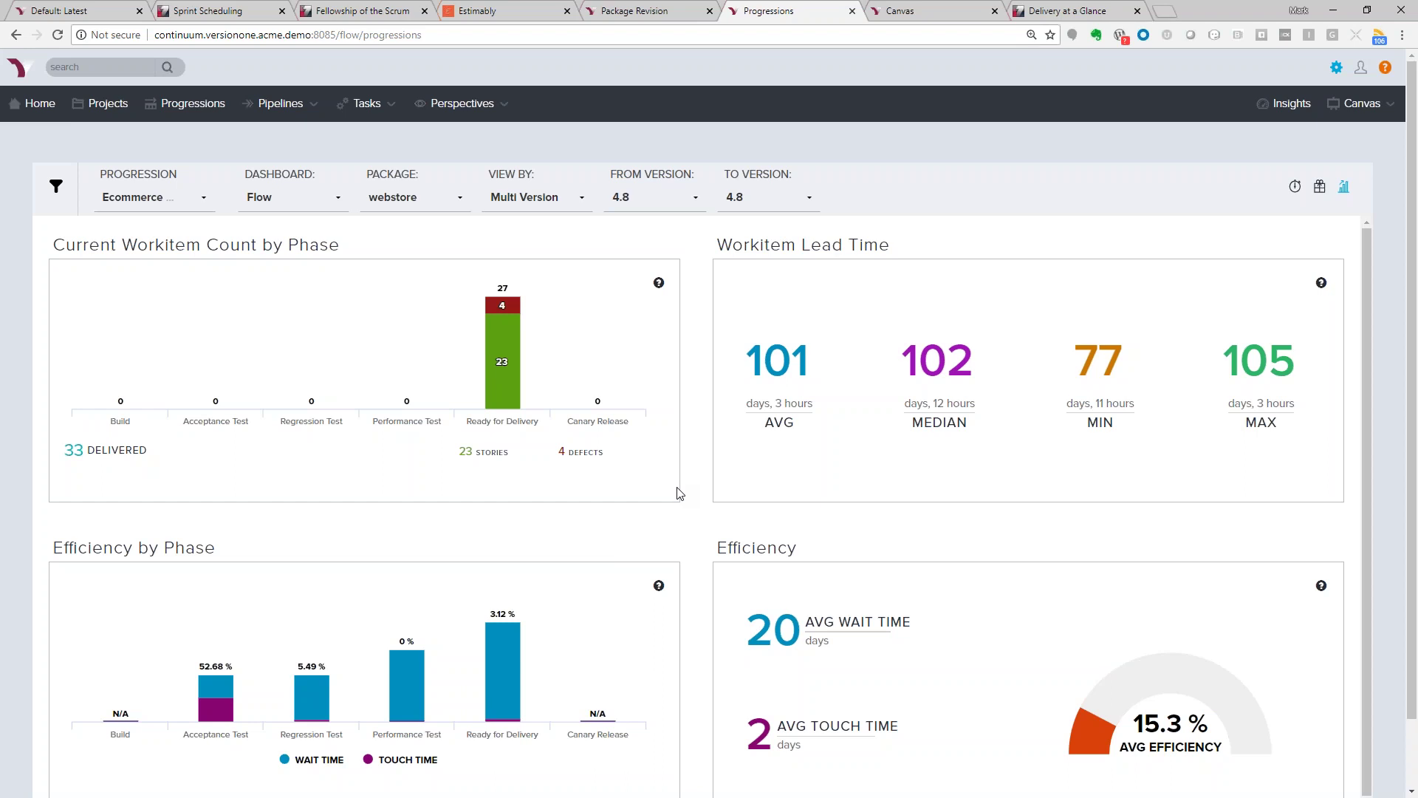
scroll(678, 497, "down", 1)
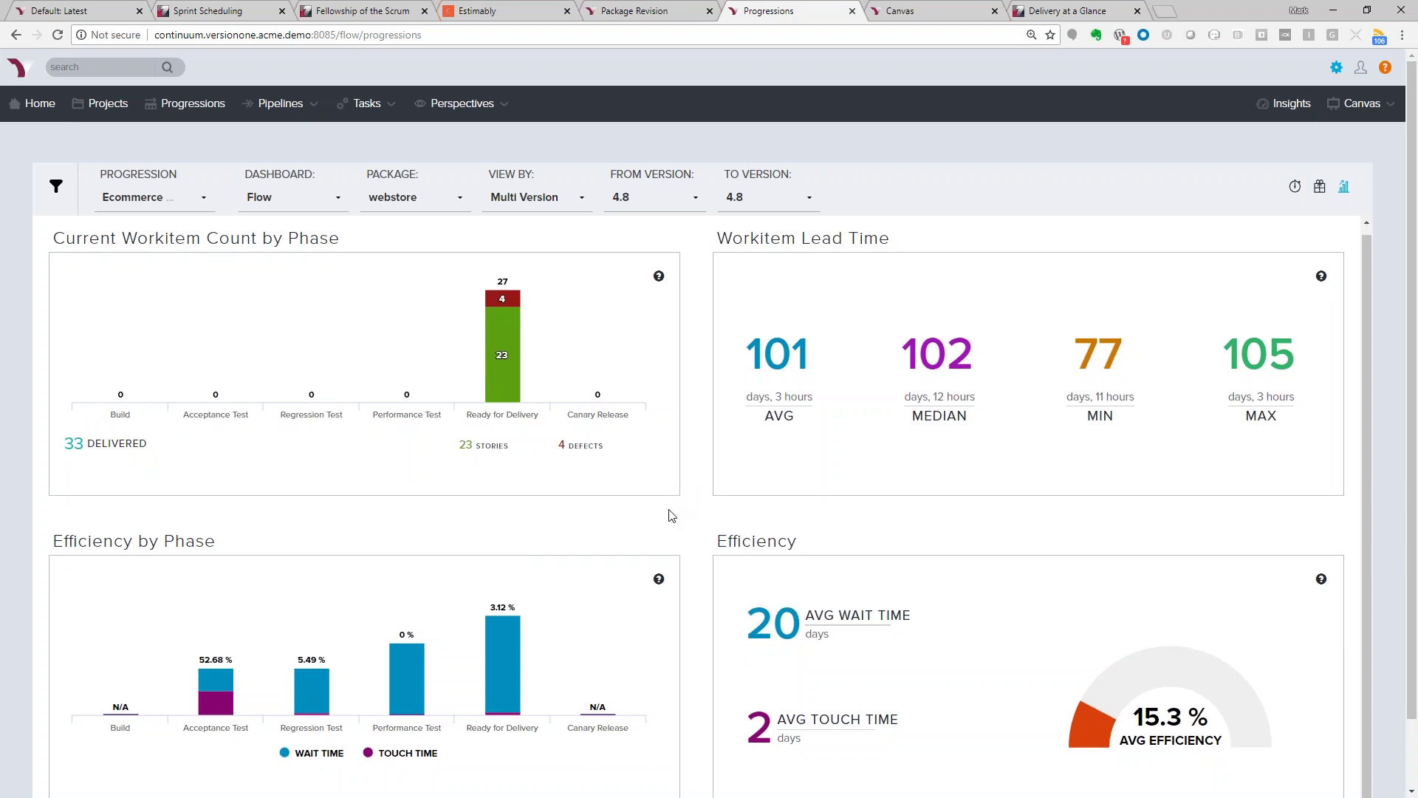
scroll(665, 554, "down", 2)
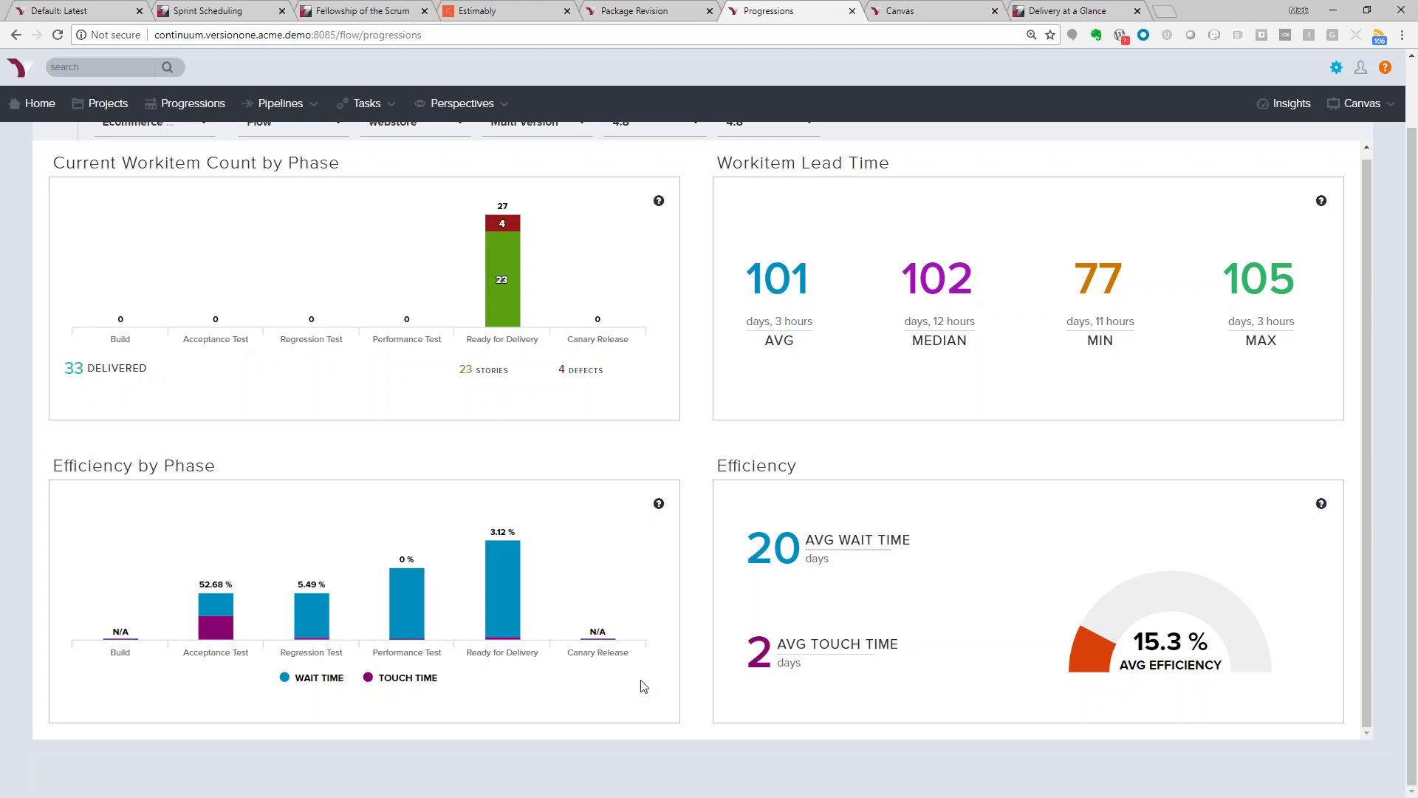
scroll(643, 685, "up", 2)
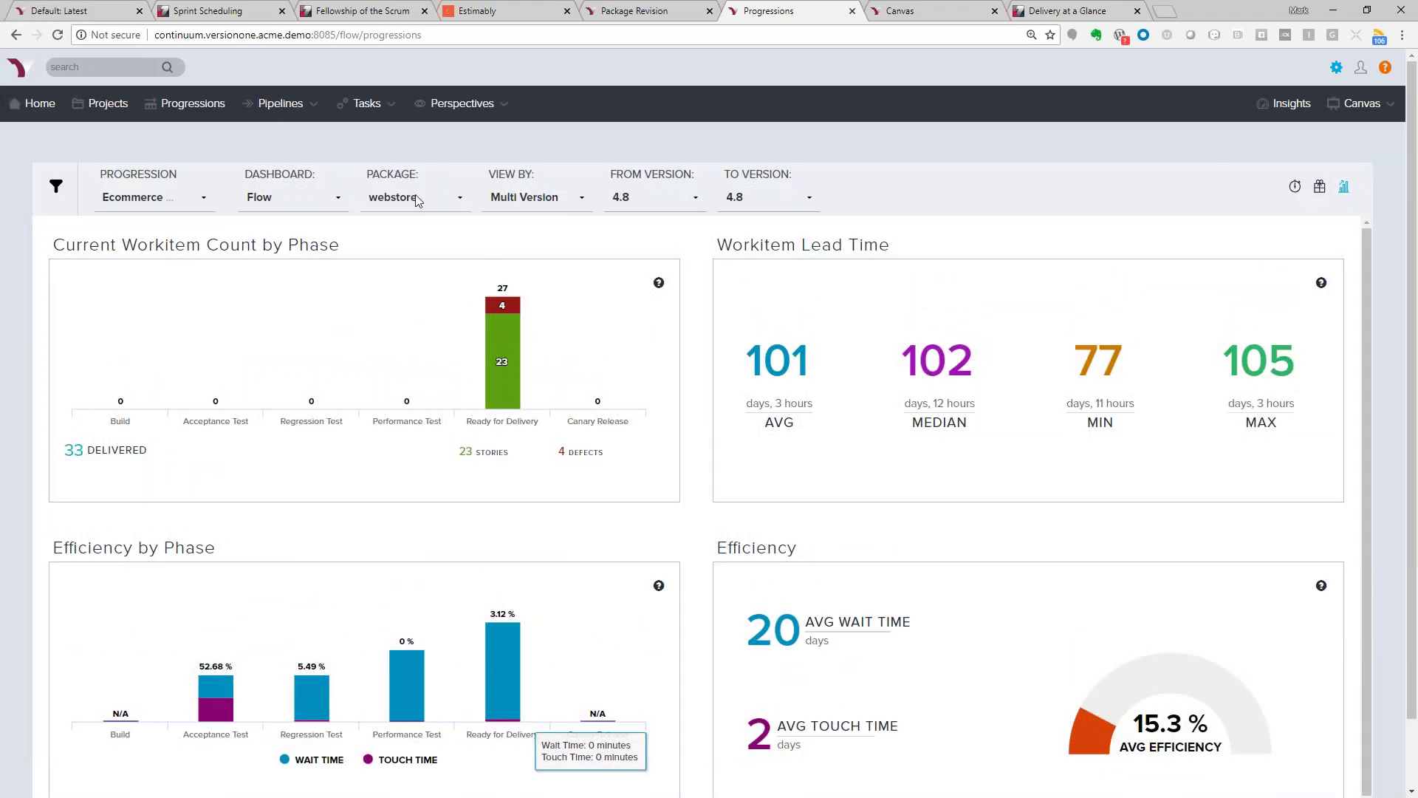
Switch the dashboard to Risk and review the rogue commit percentage, risk averages and value goal averages
left_click(281, 204)
left_click(278, 261)
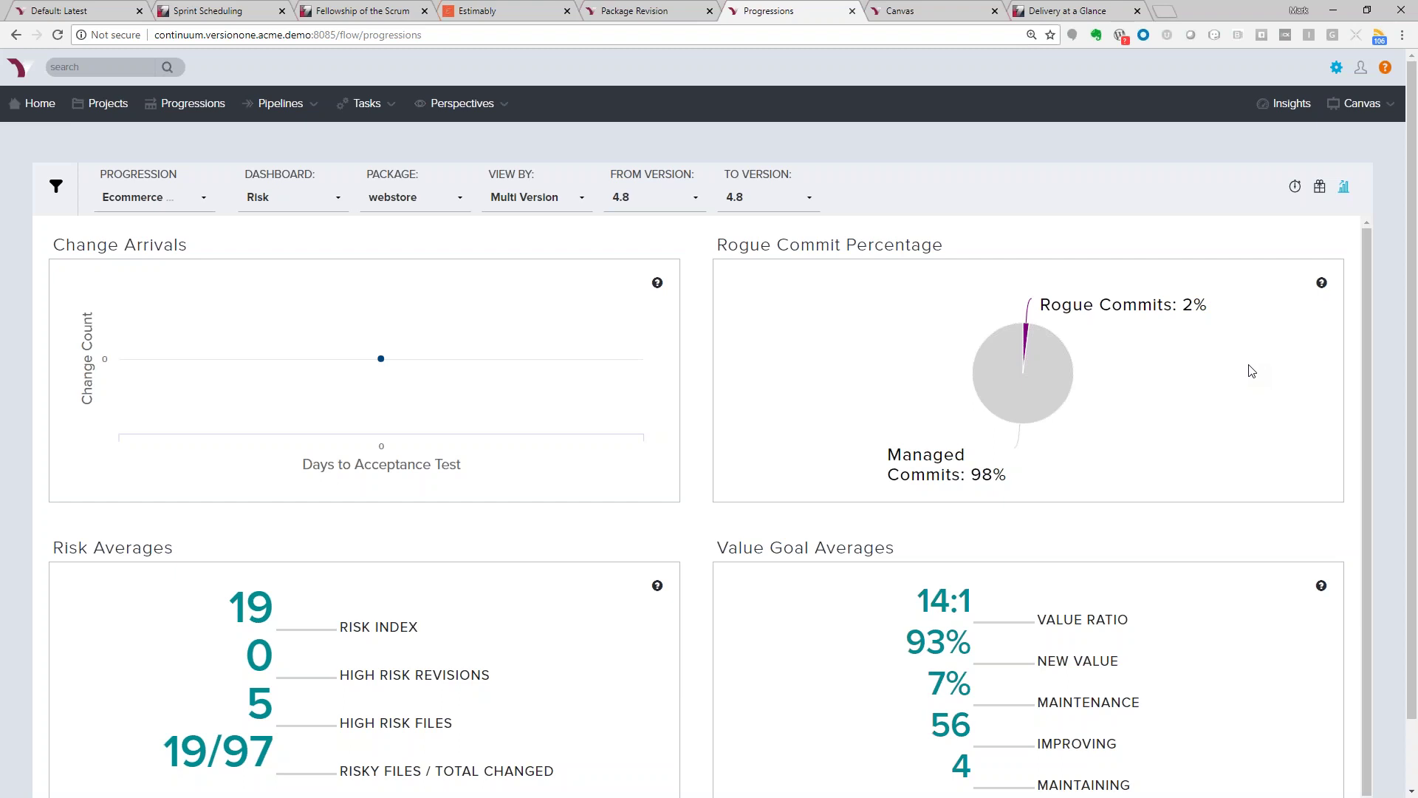
mouse_move(1034, 347)
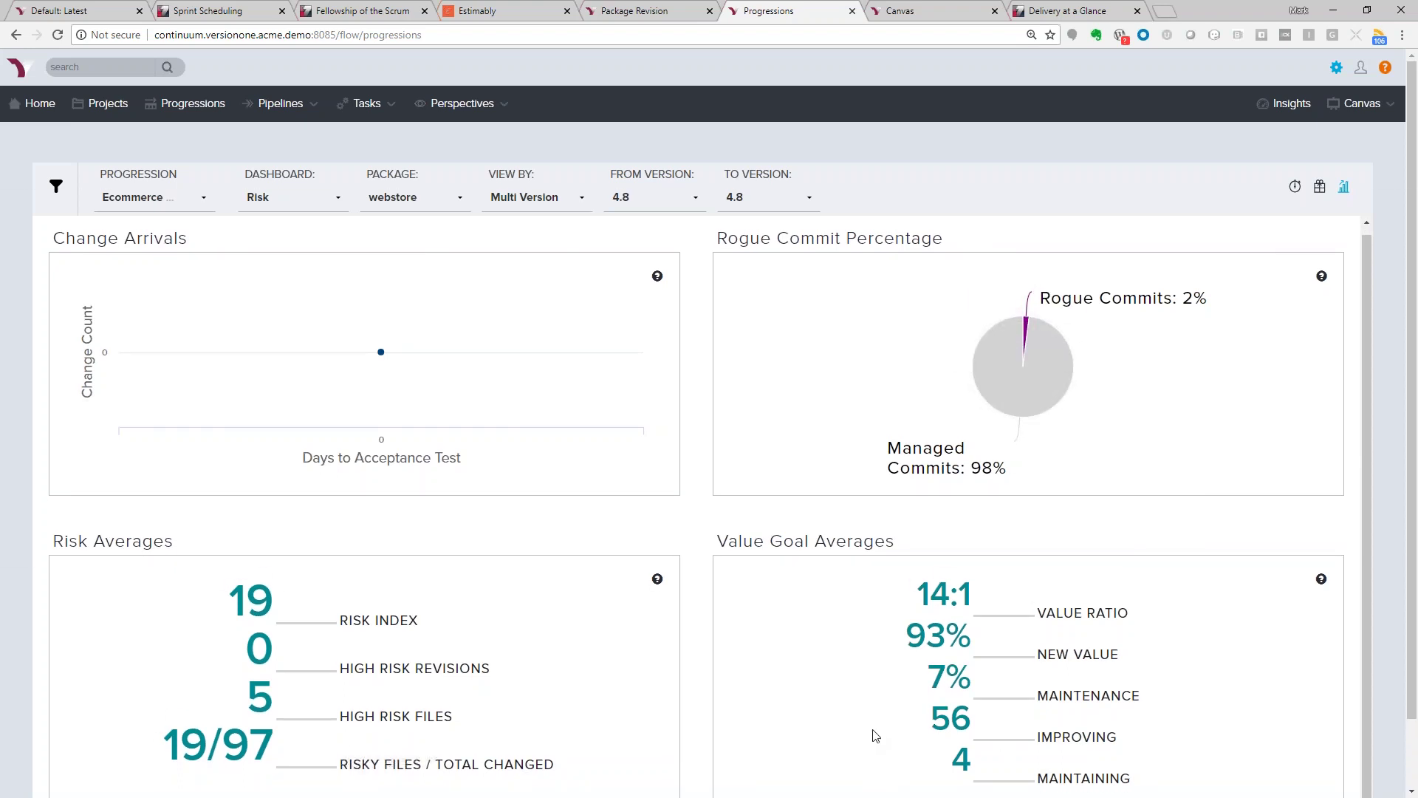
scroll(870, 732, "down", 2)
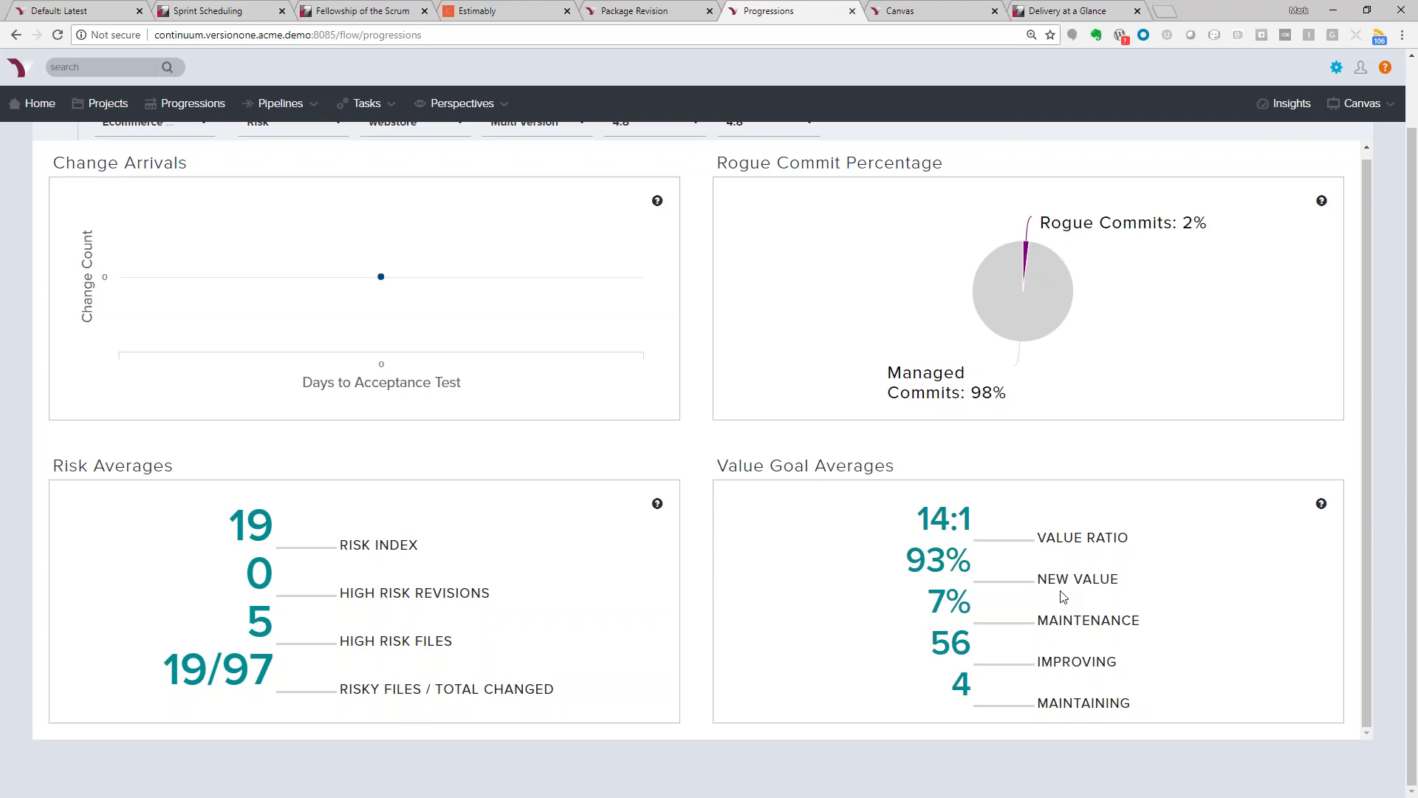
scroll(1060, 584, "up", 1)
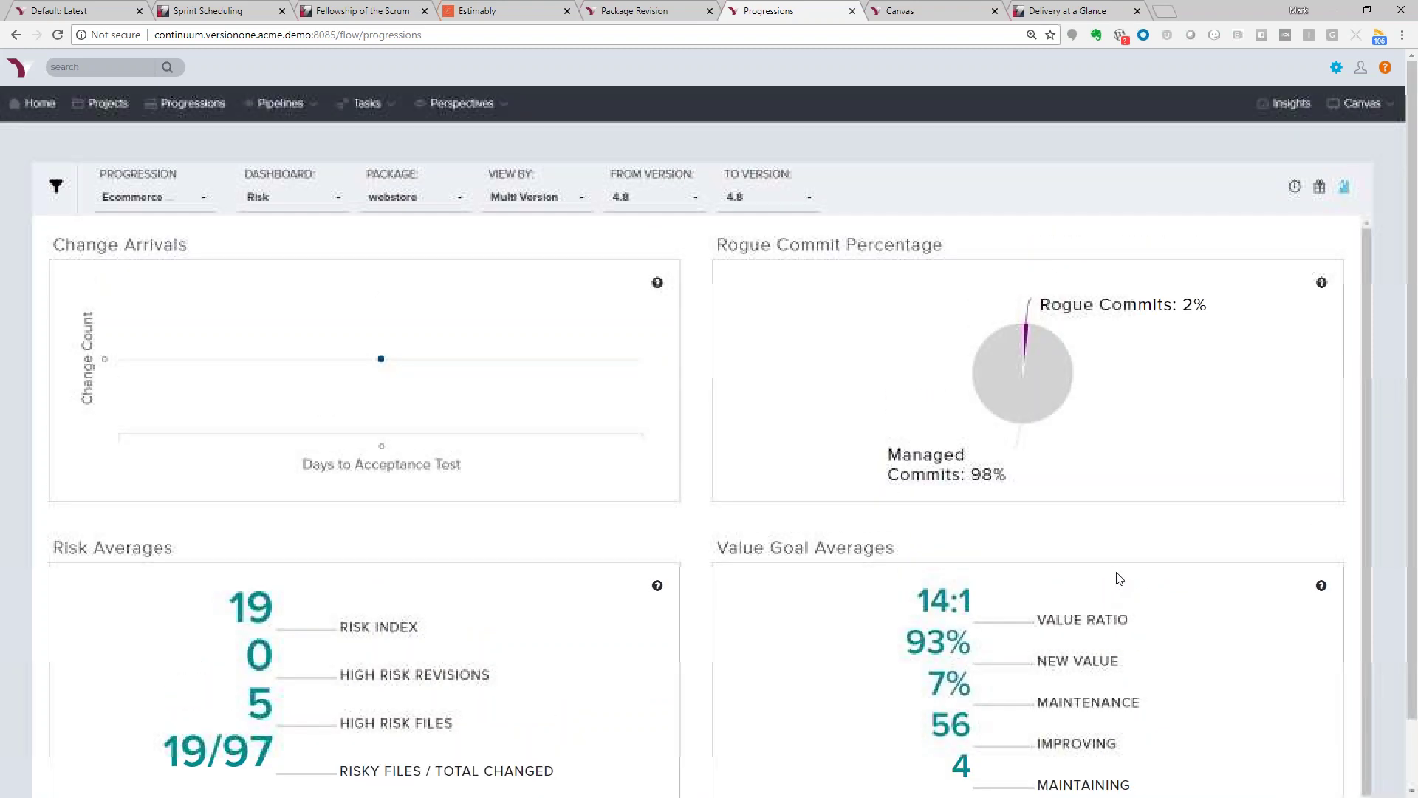
Open Insights, filter it to the webstore package, and review its version control, pipeline run and delivery metrics
left_click(1292, 109)
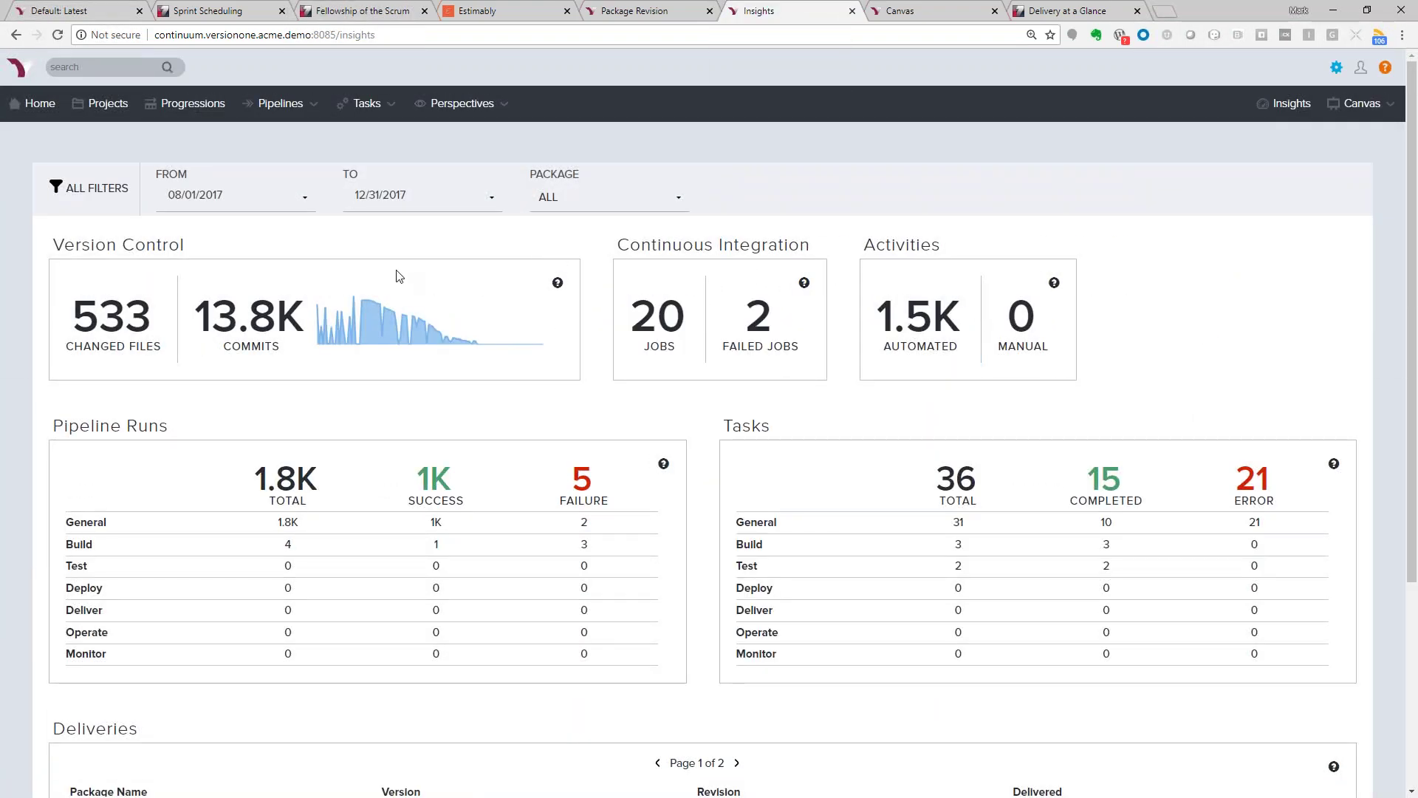
left_click(602, 198)
scroll(583, 325, "down", 3)
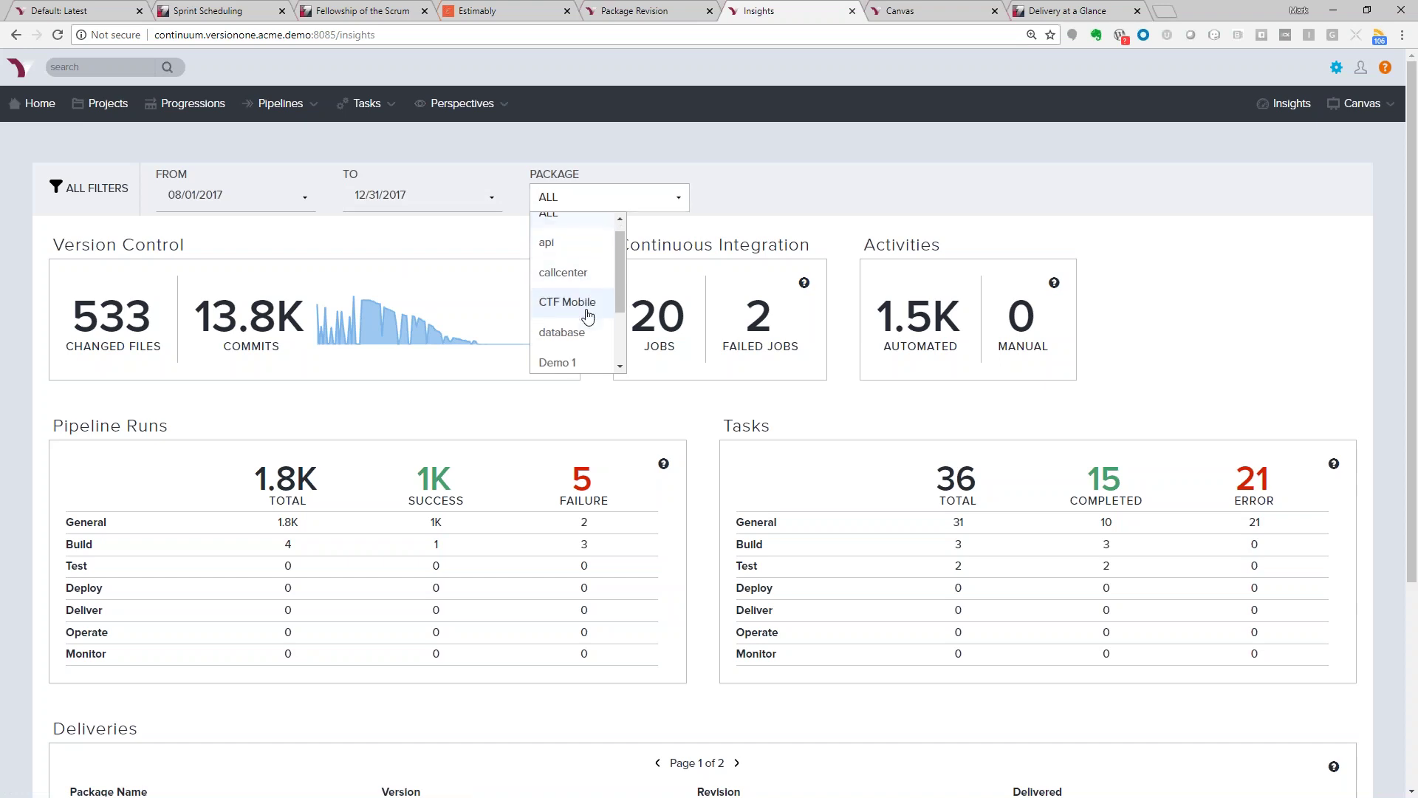
left_click(580, 357)
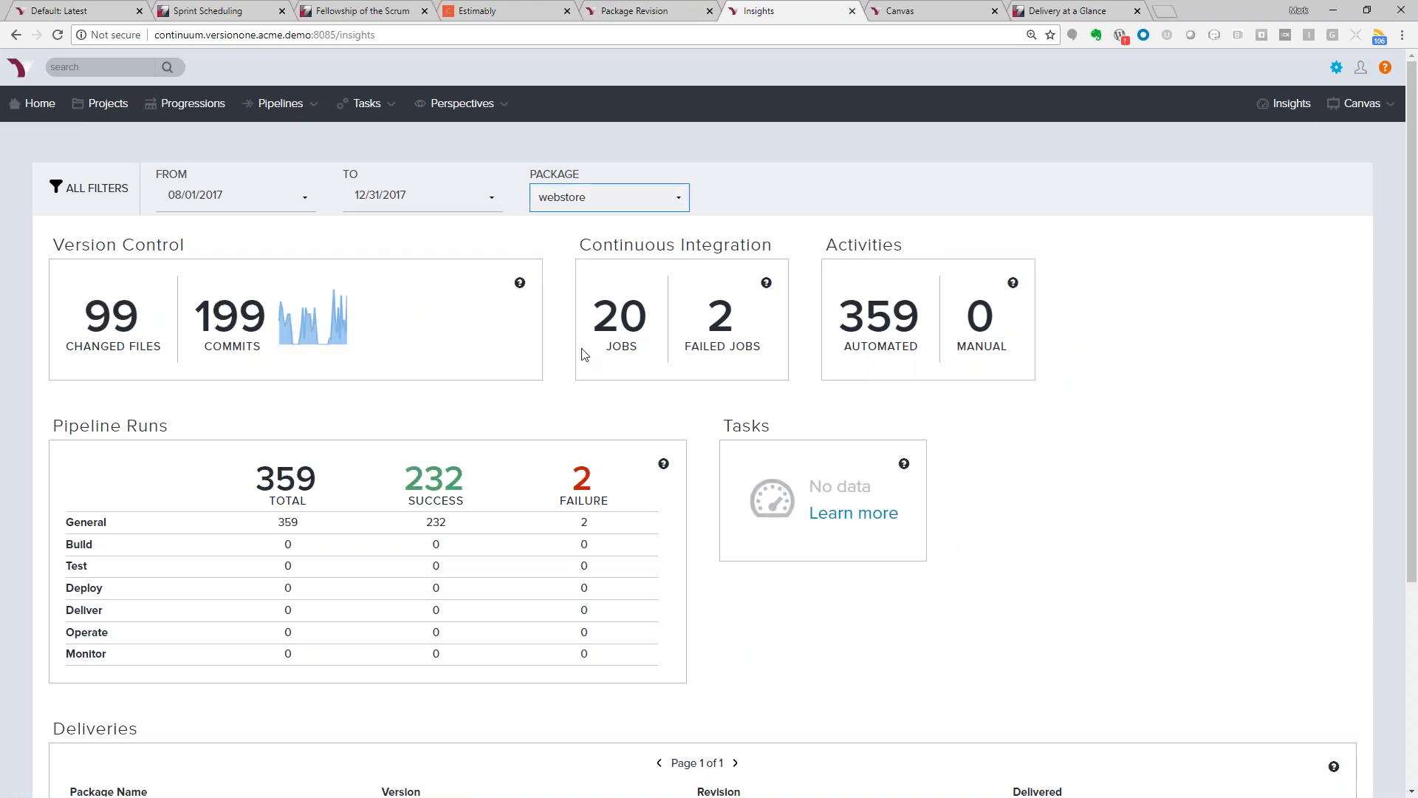
mouse_move(298, 333)
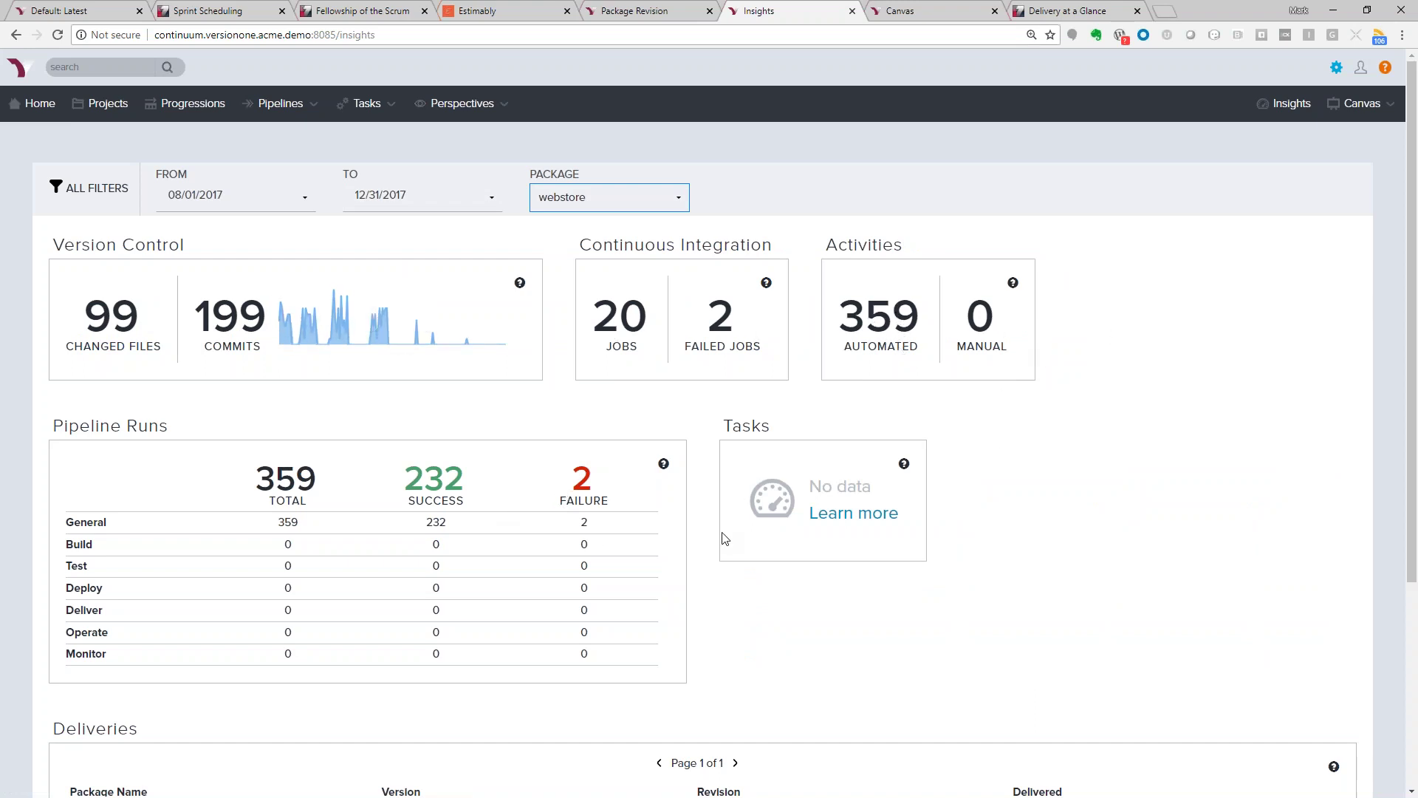
scroll(721, 539, "down", 4)
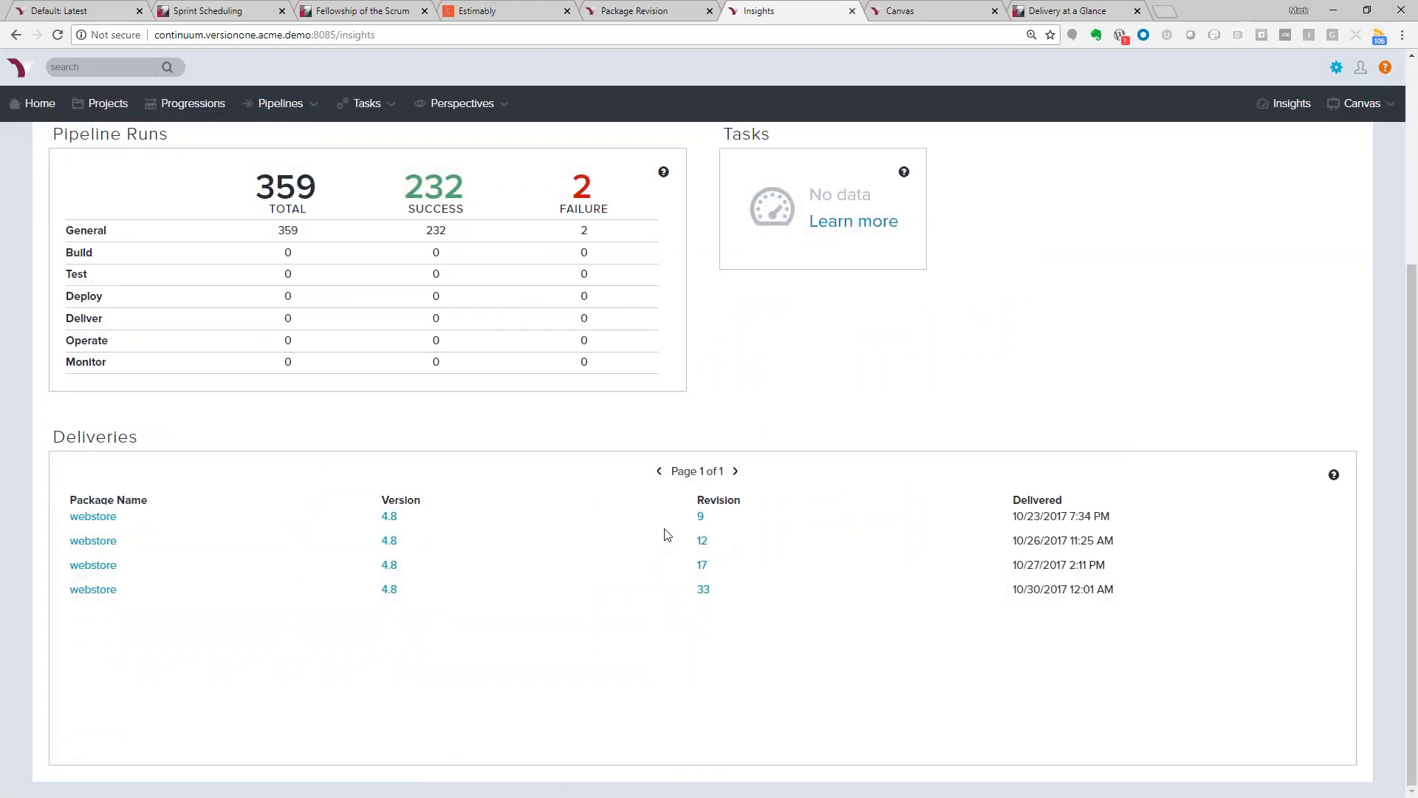
scroll(667, 534, "up", 4)
Reset the Insights package filter to ALL and review the metrics across all packages
left_click(633, 198)
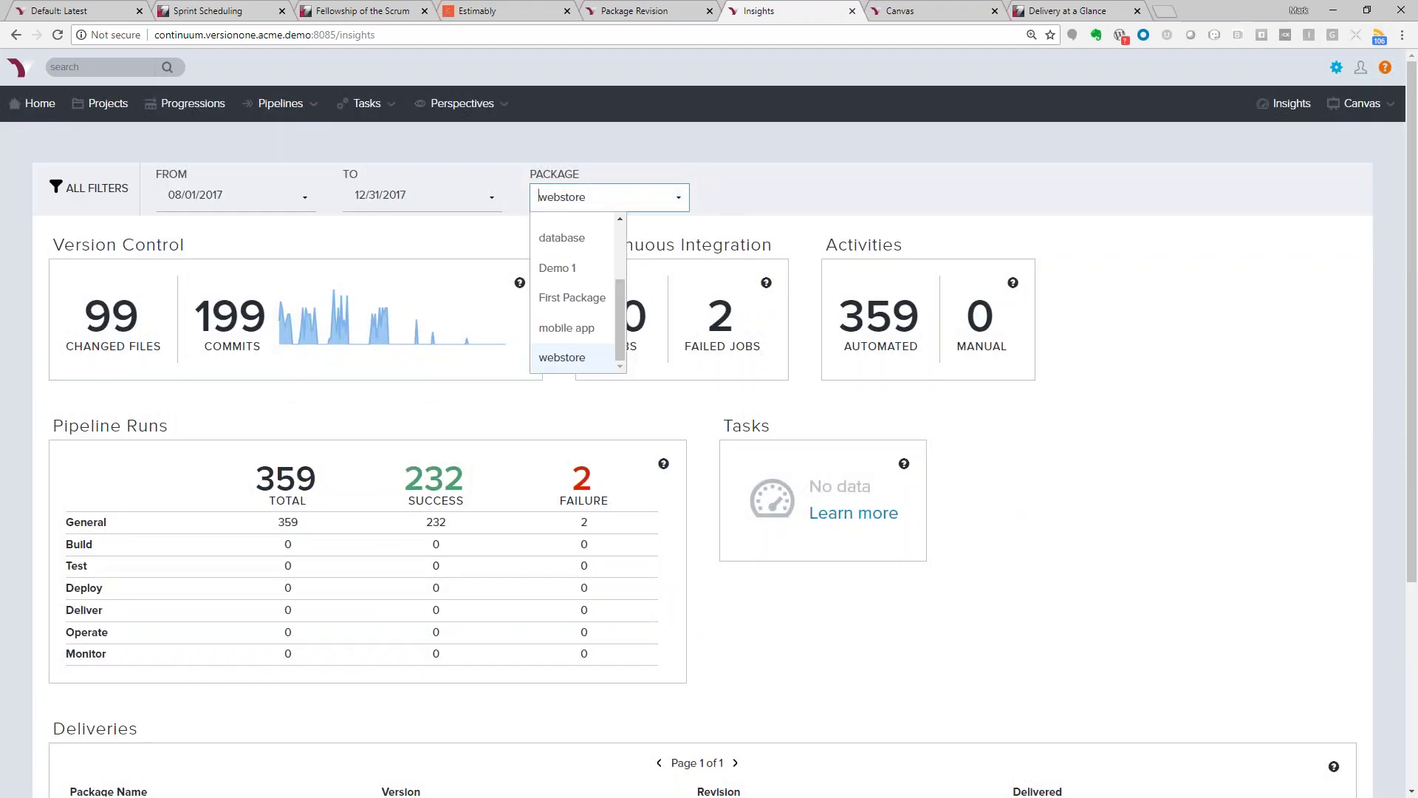
scroll(586, 269, "up", 2)
left_click(559, 238)
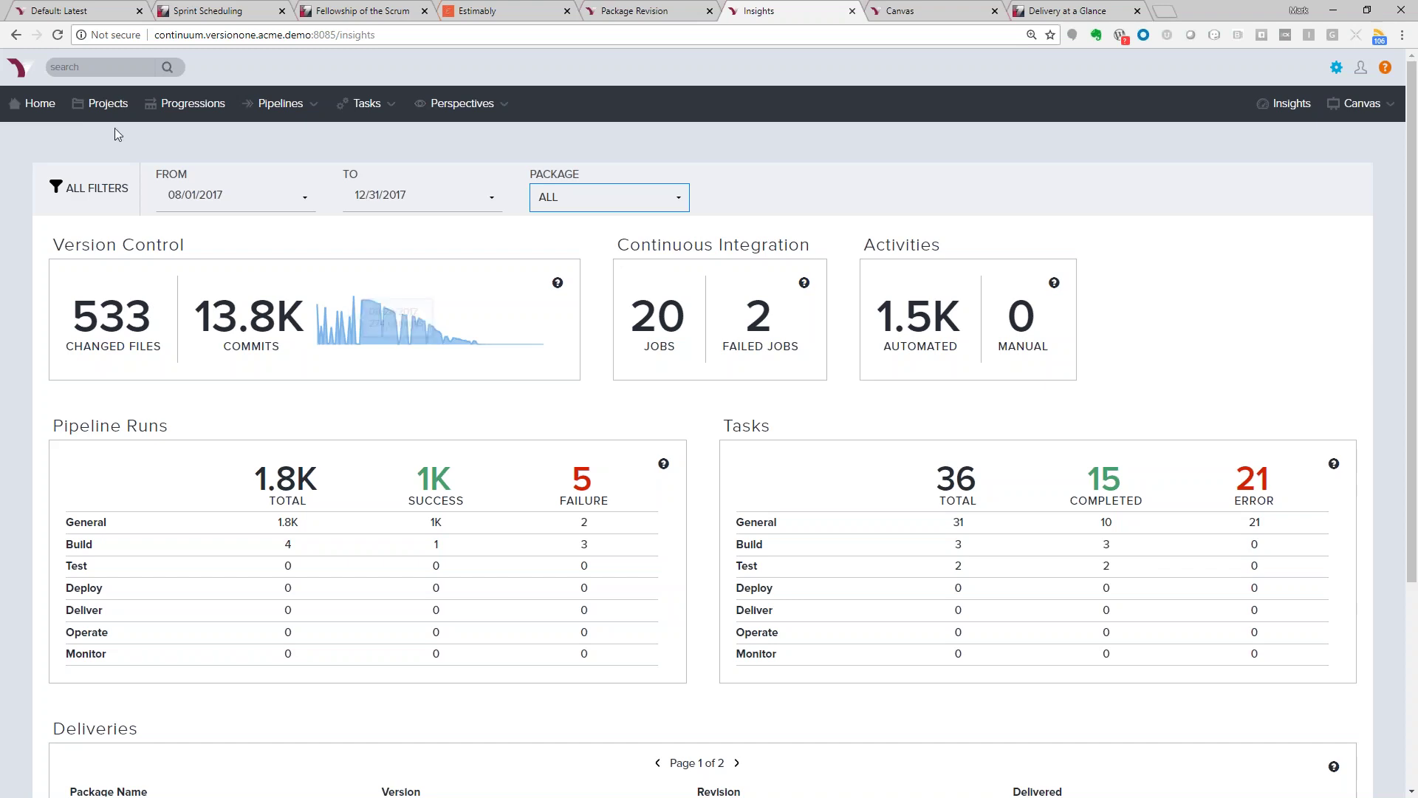
Return to the Progressions board and set its package filter to ALL
left_click(185, 103)
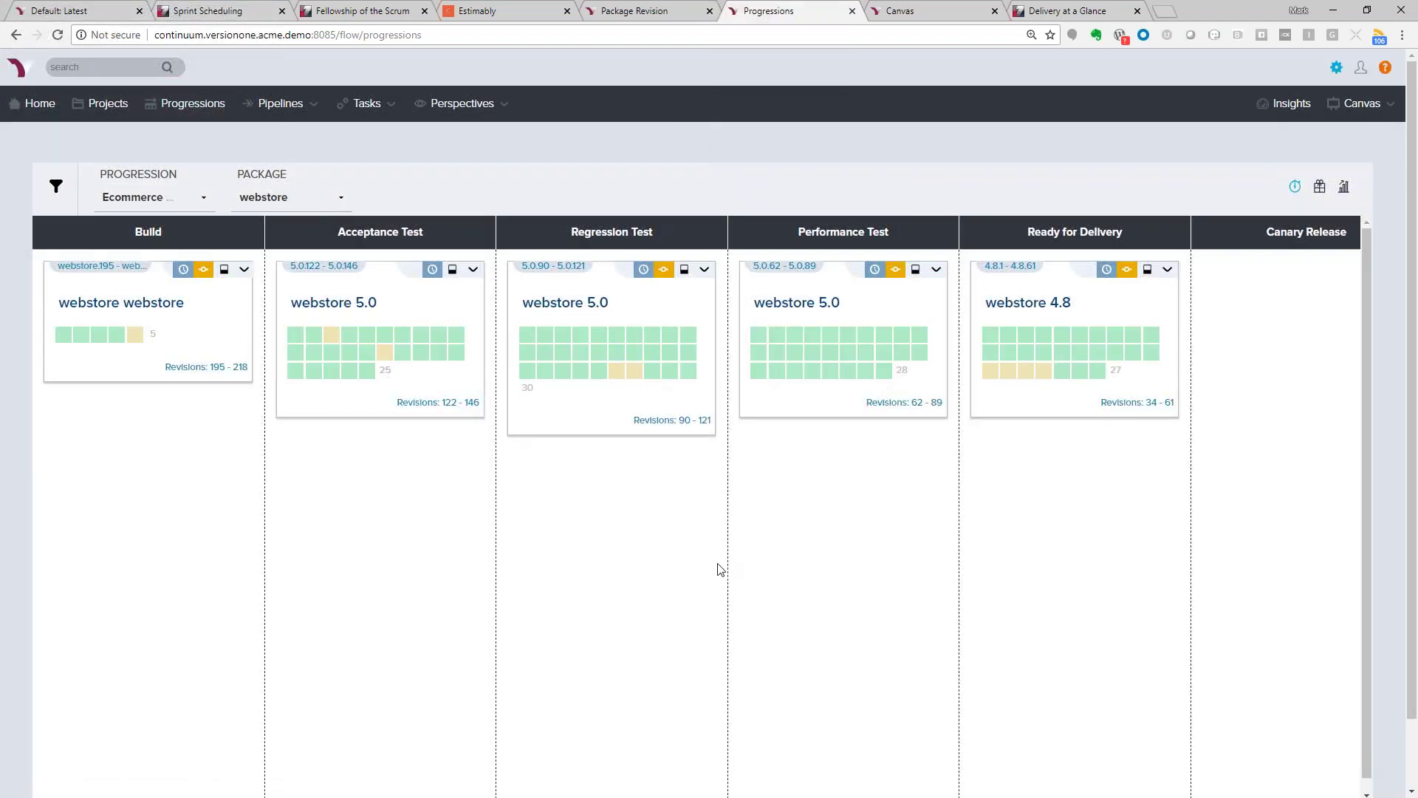
left_click(251, 198)
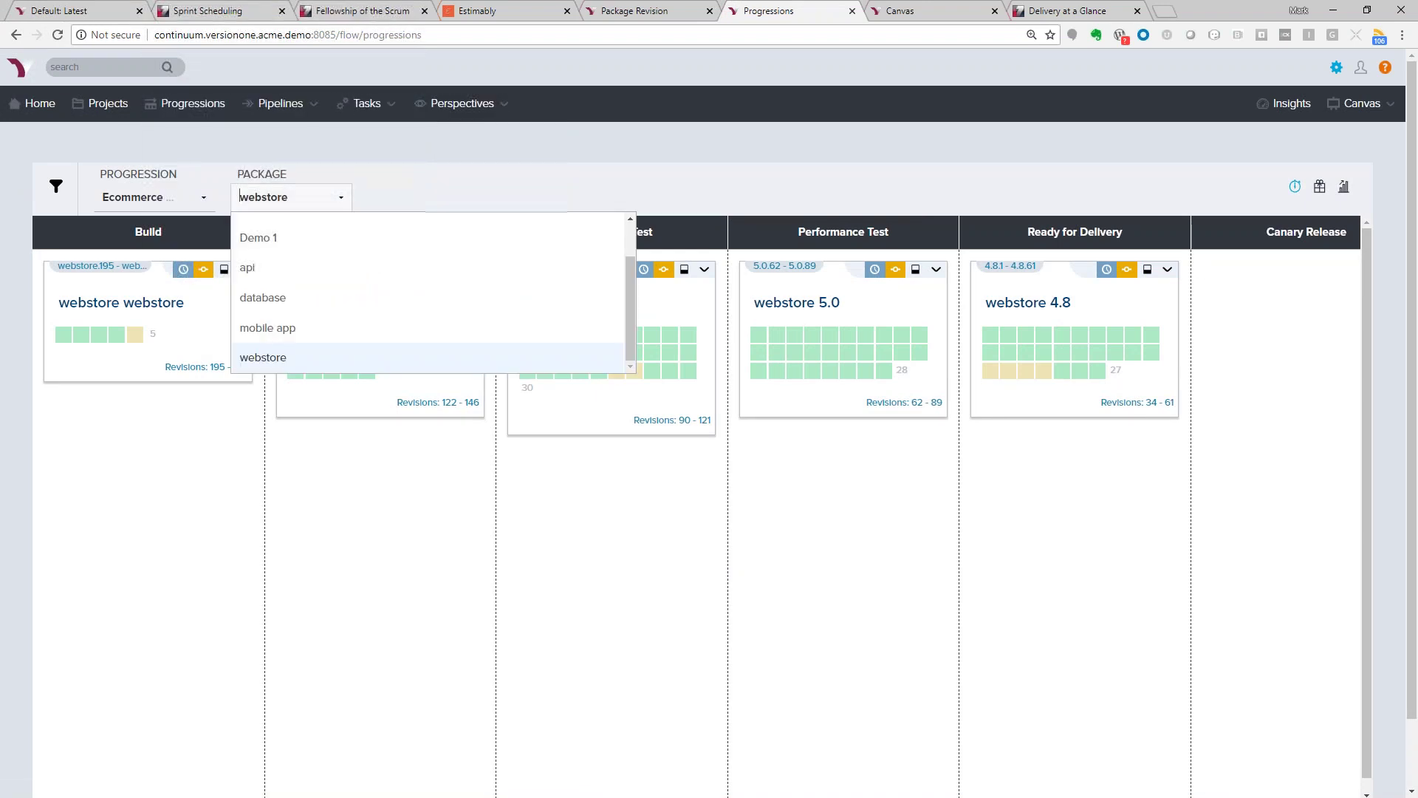
scroll(285, 307, "up", 3)
left_click(275, 231)
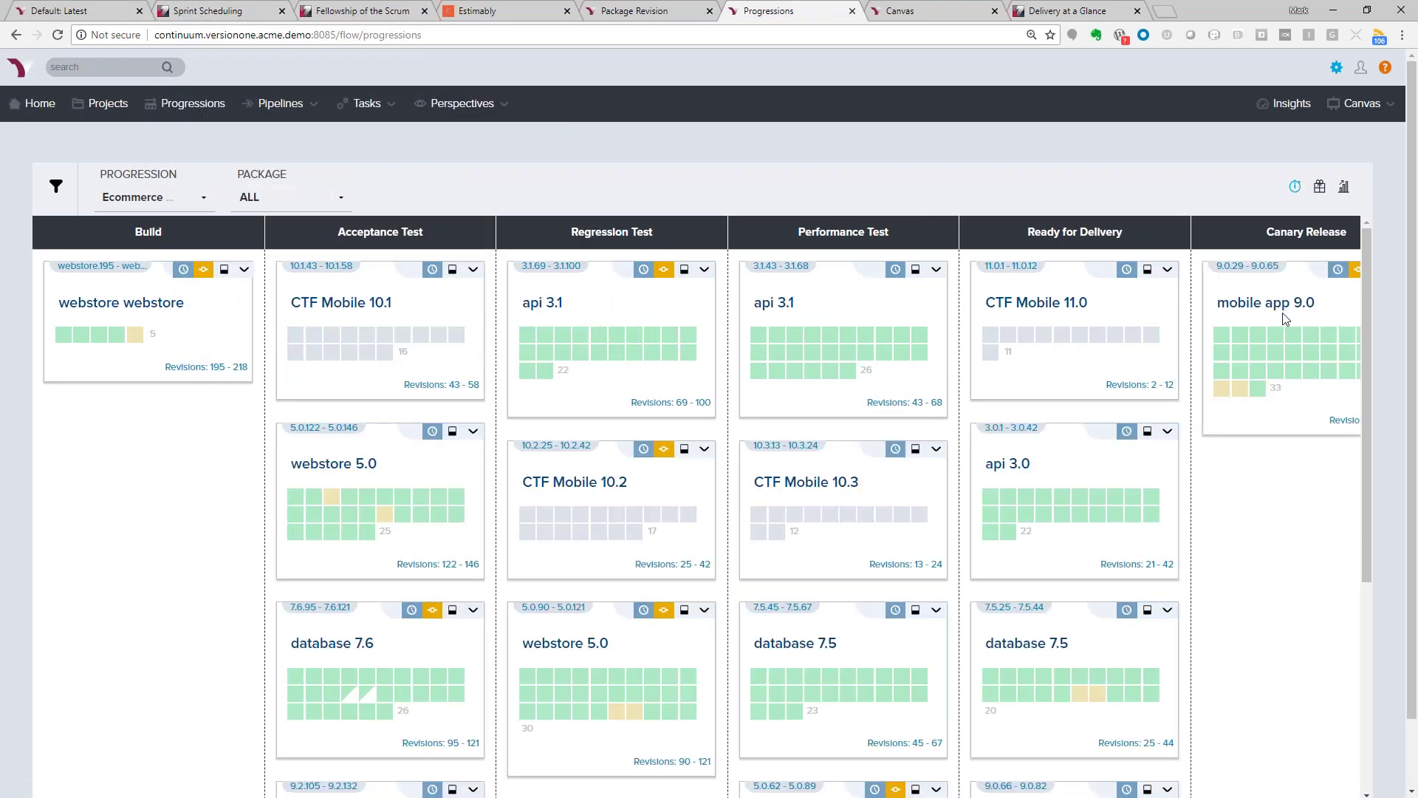
Open the mobile app 9.0 package details and review its average work item duration by phase and cycle time
left_click(1274, 309)
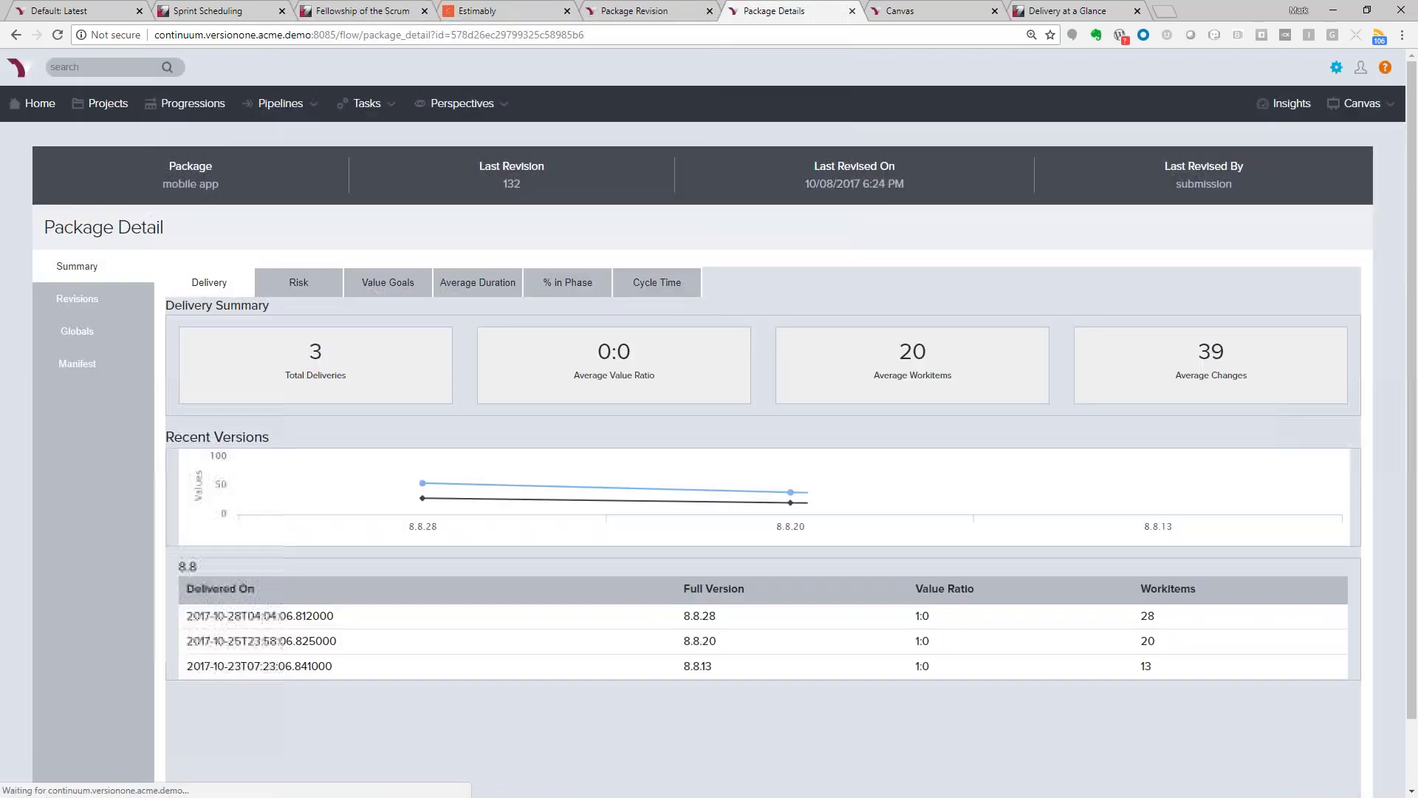
left_click(476, 290)
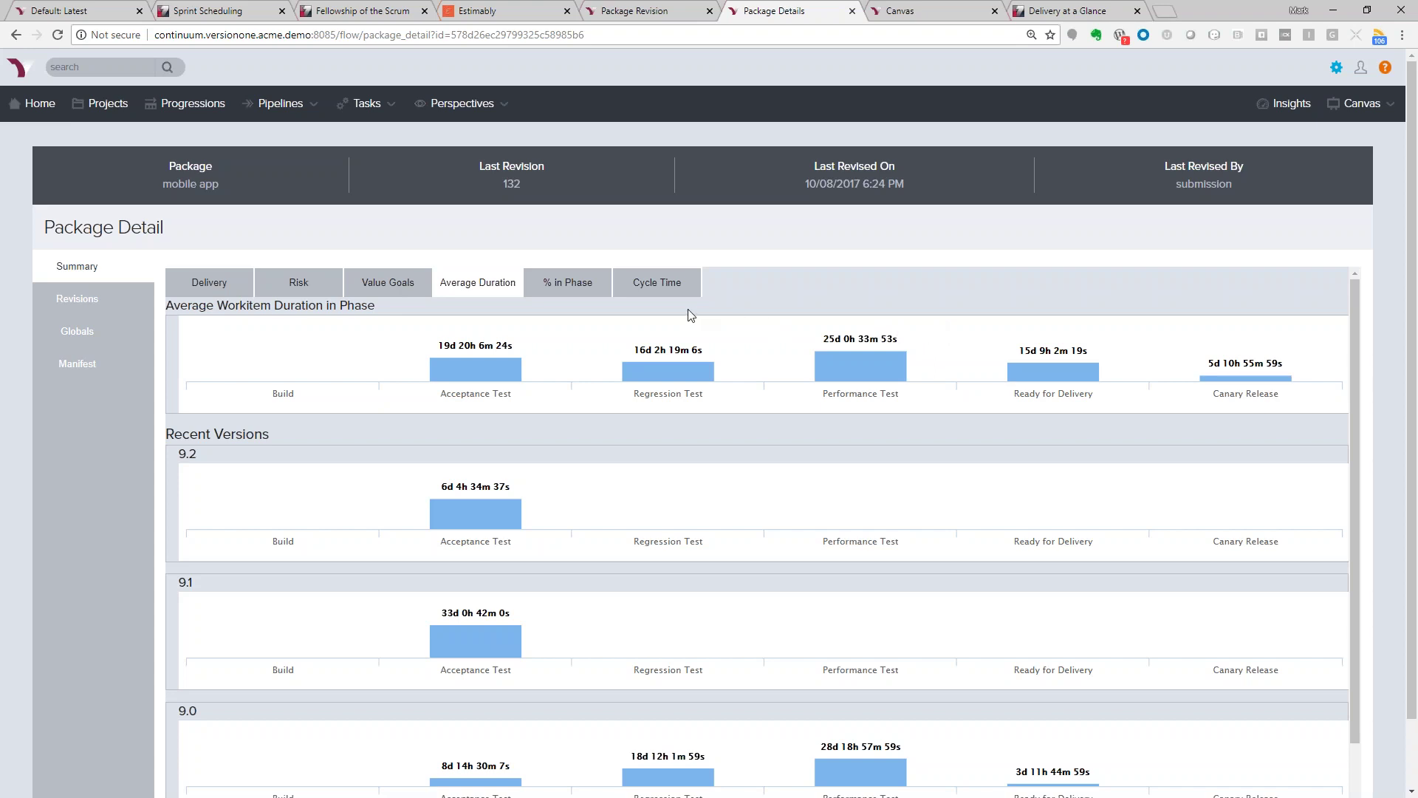
left_click(670, 284)
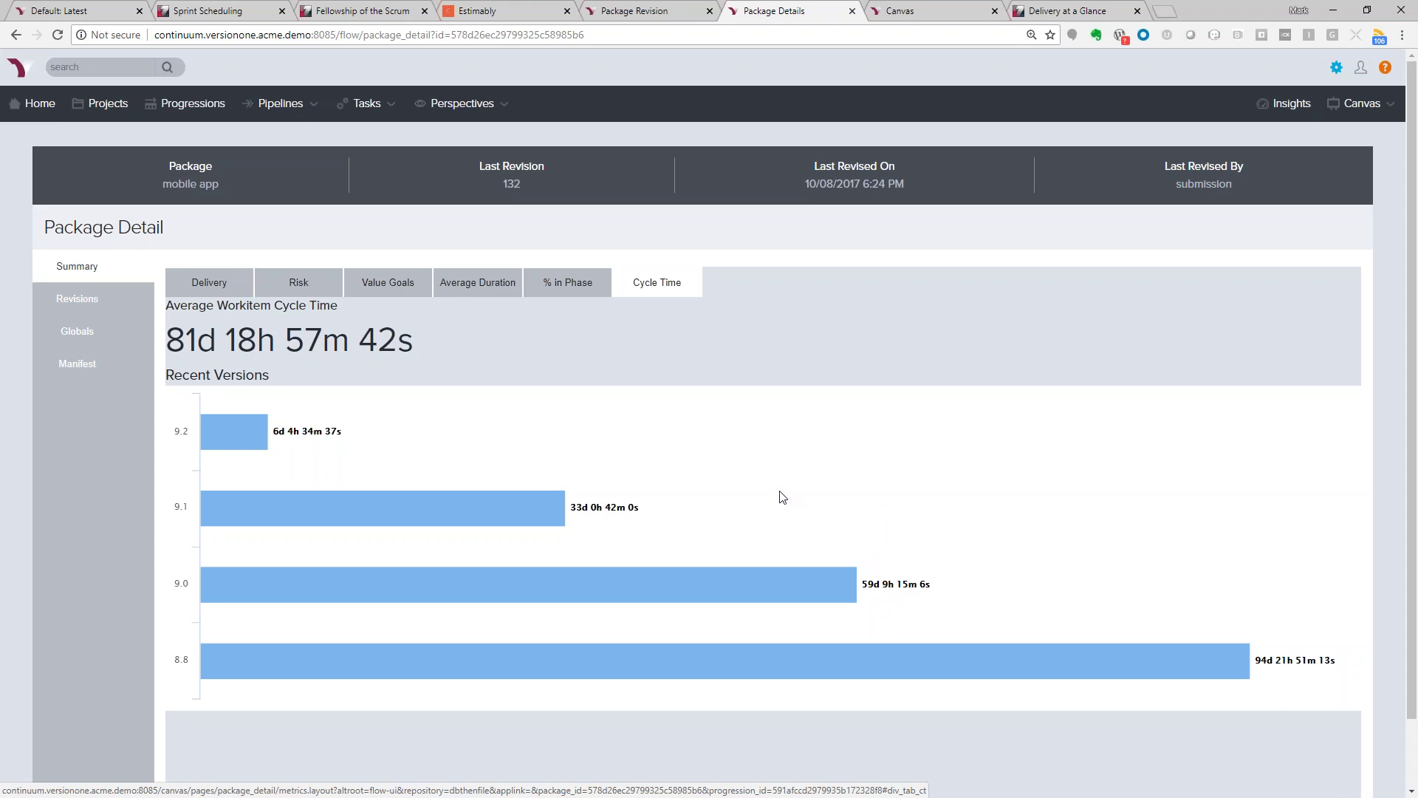
Open the list of all pipeline instances and look through their statuses and durations
mouse_move(270, 109)
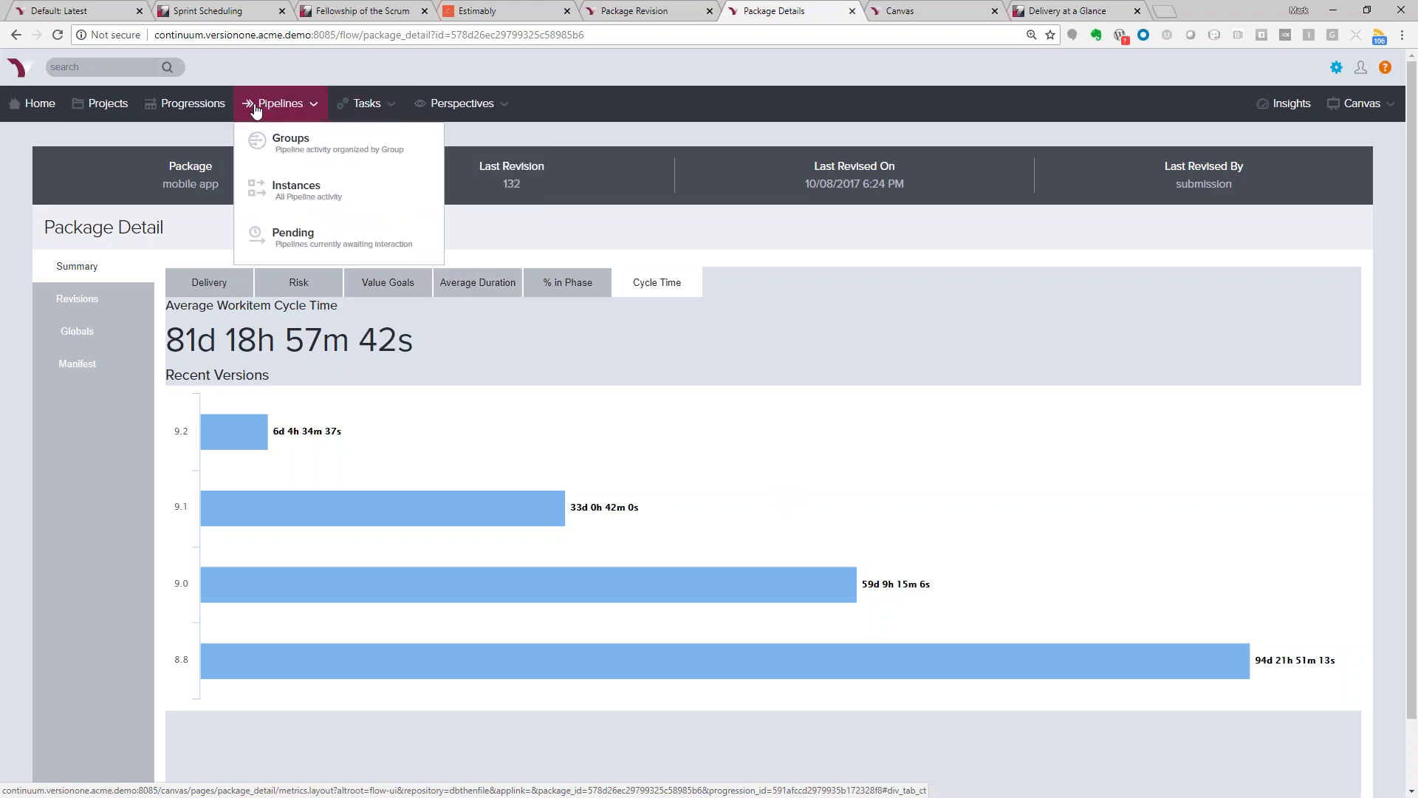
left_click(294, 193)
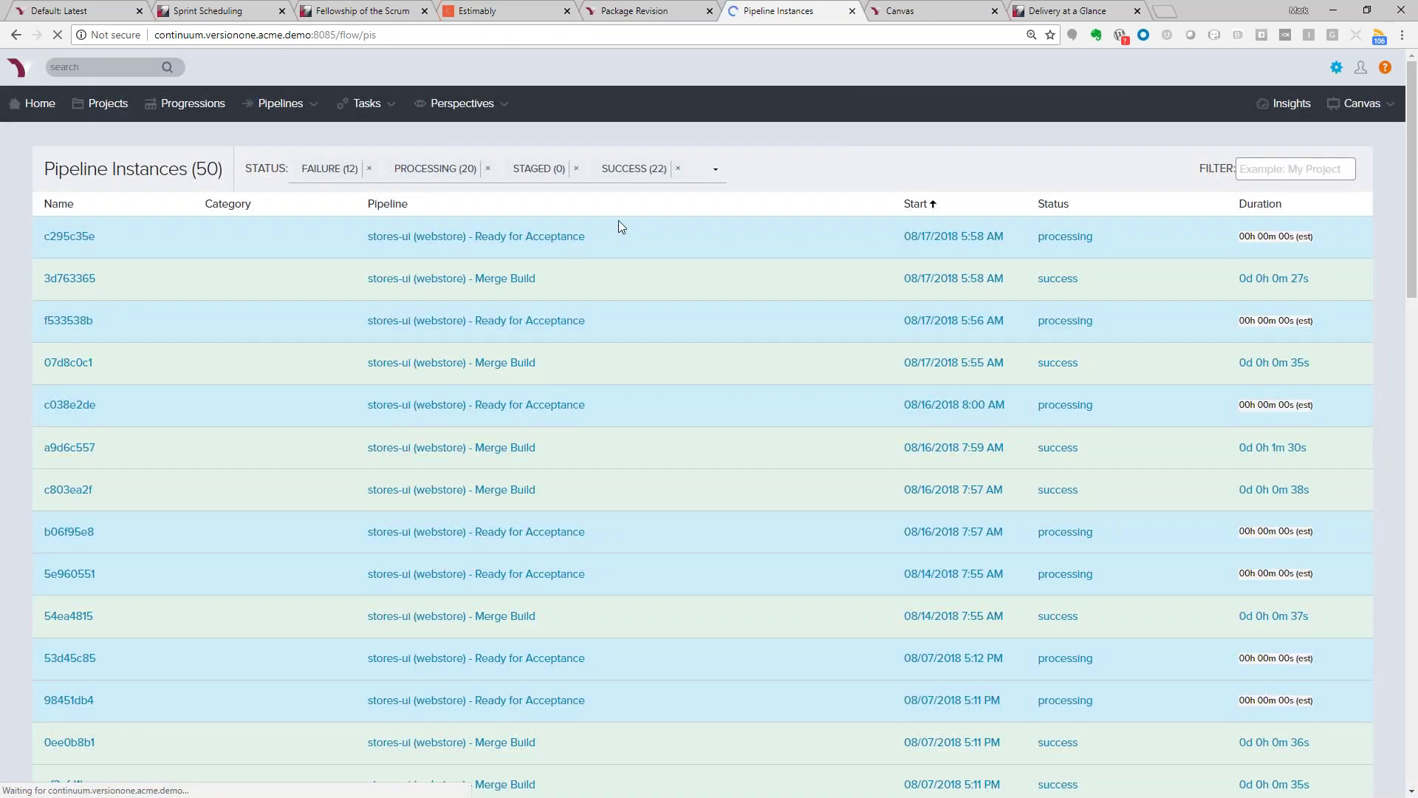
scroll(641, 460, "down", 15)
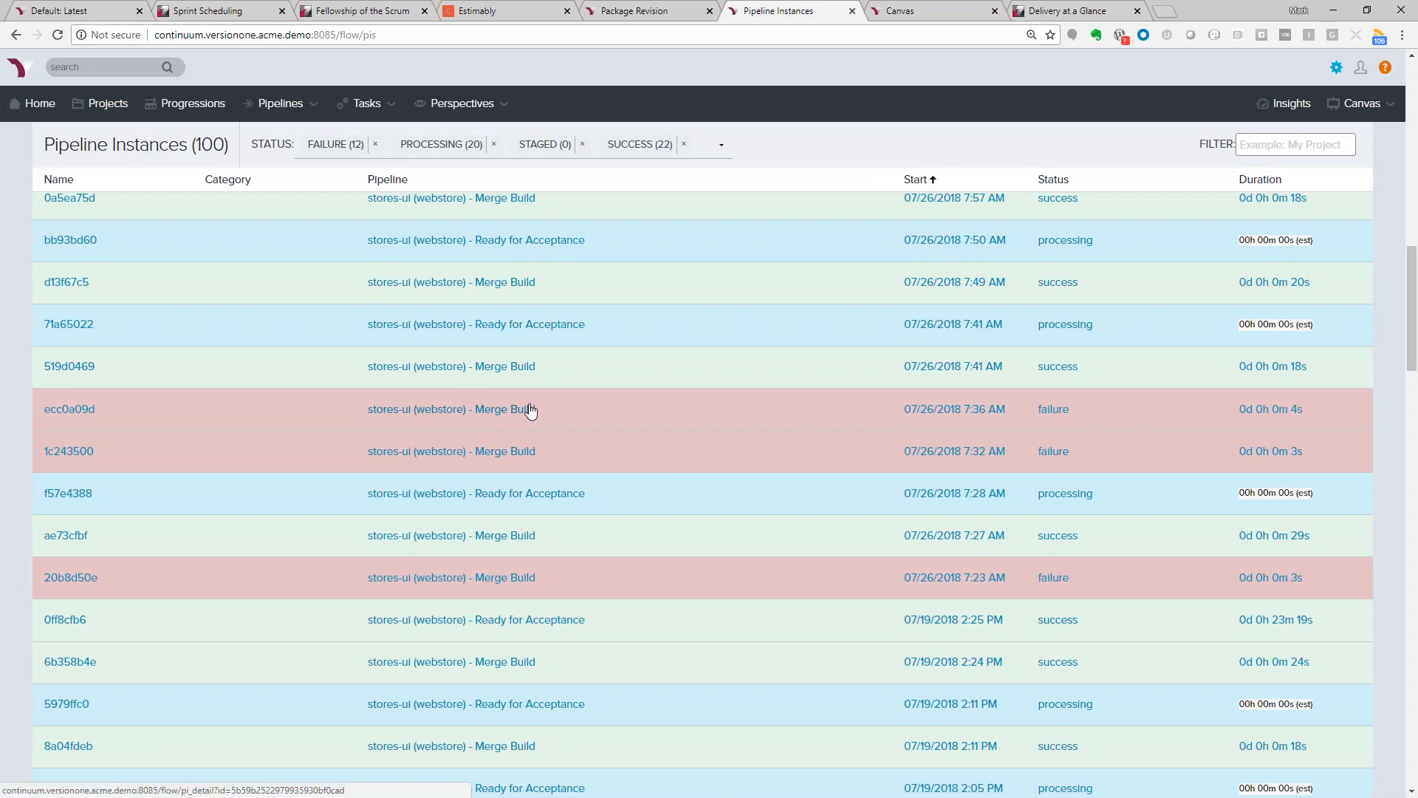
scroll(530, 408, "up", 15)
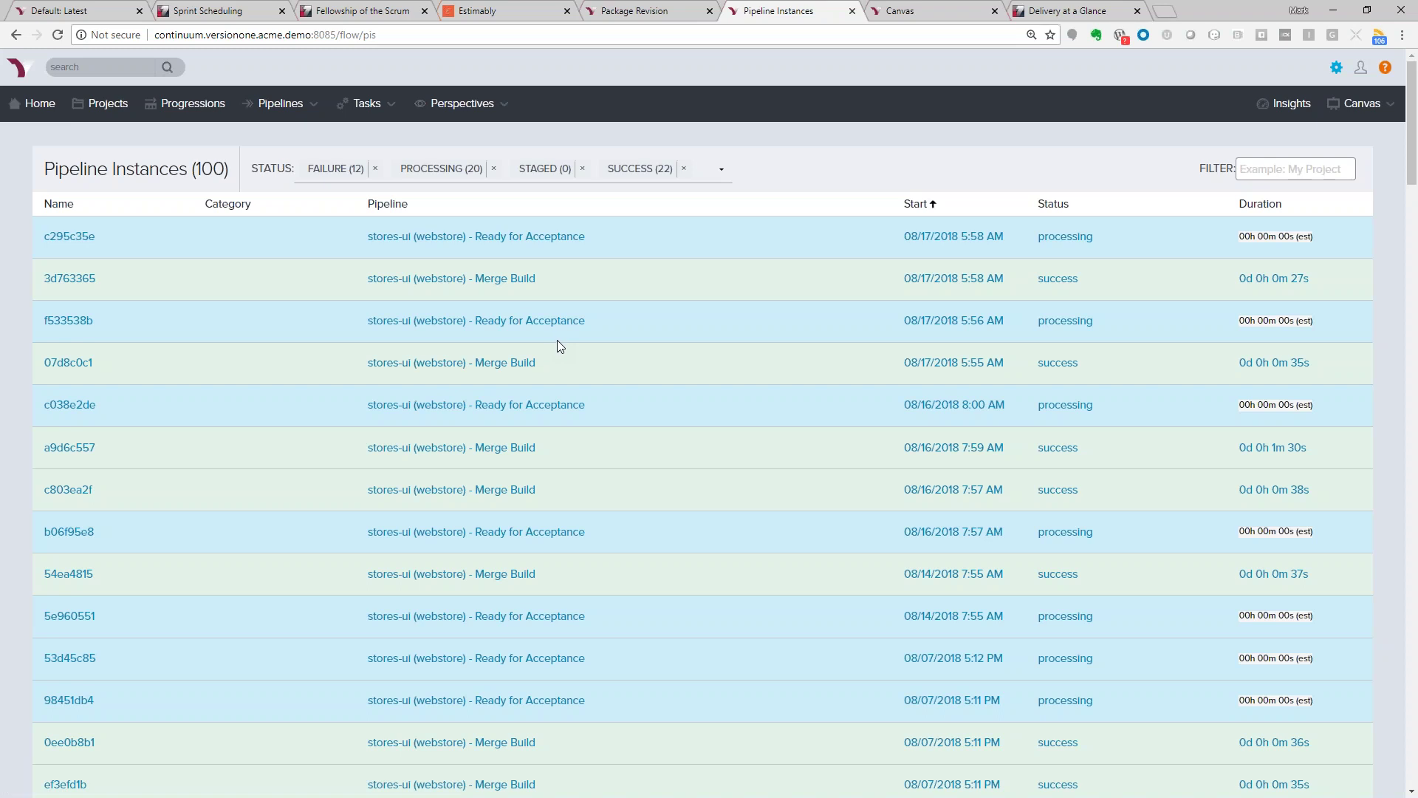
Switch to the Delivery at a Glance report in VersionOne, outline the Portfolio Item column on screen, and clear the outline
left_click(1094, 16)
mouse_move(1283, 502)
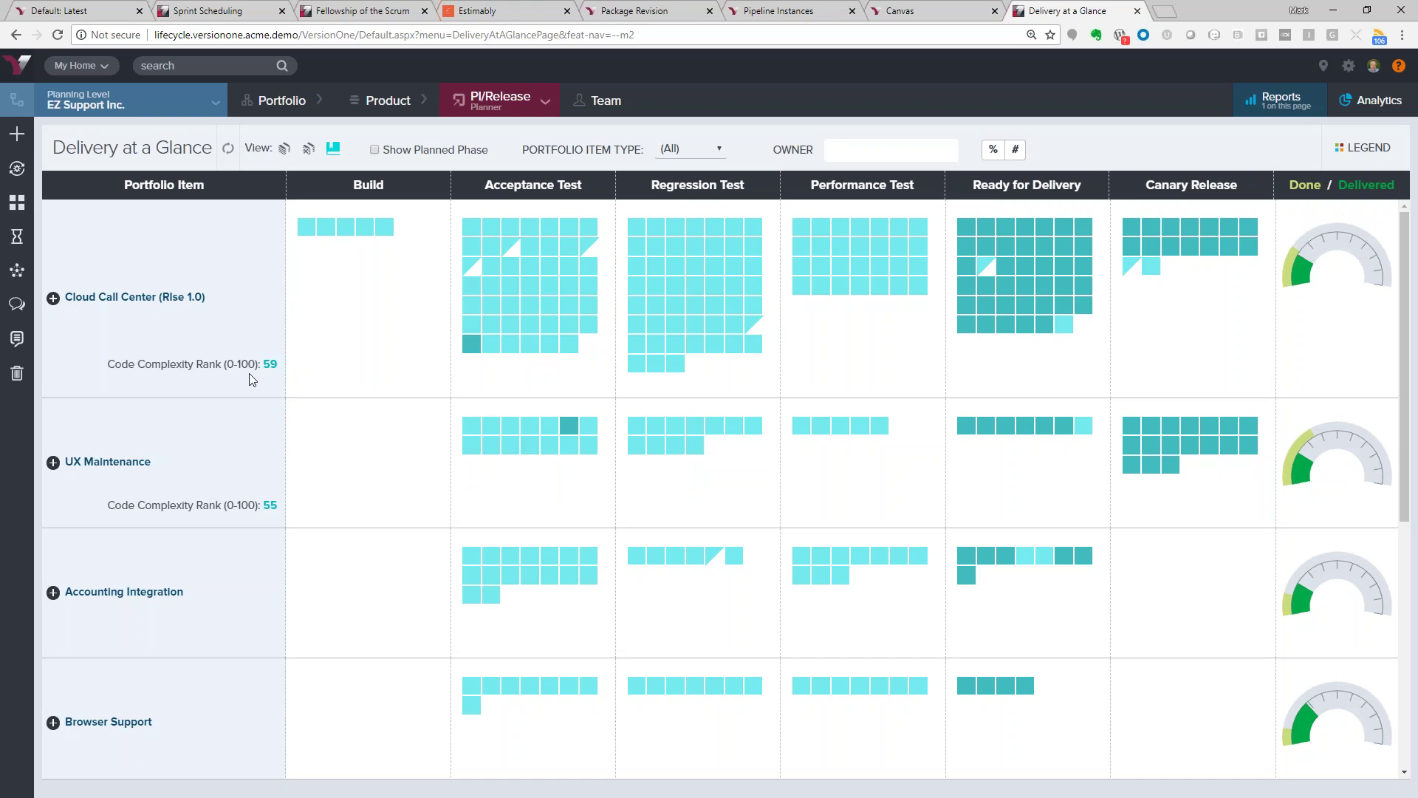
mouse_move(209, 233)
left_mouse_down()
mouse_move(19, 404)
mouse_move(23, 749)
mouse_move(214, 782)
mouse_move(269, 393)
mouse_move(230, 245)
mouse_move(207, 231)
left_mouse_up()
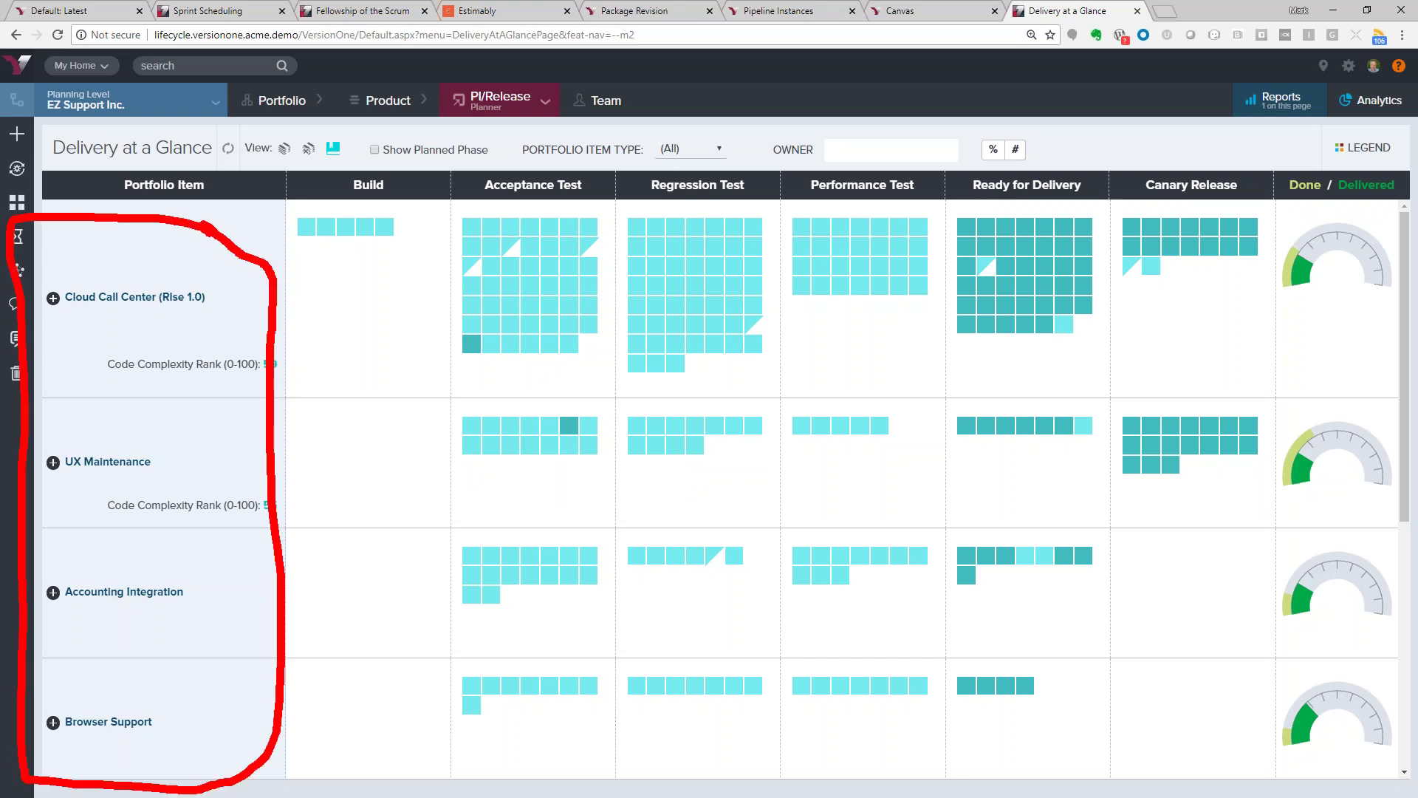
key("e")
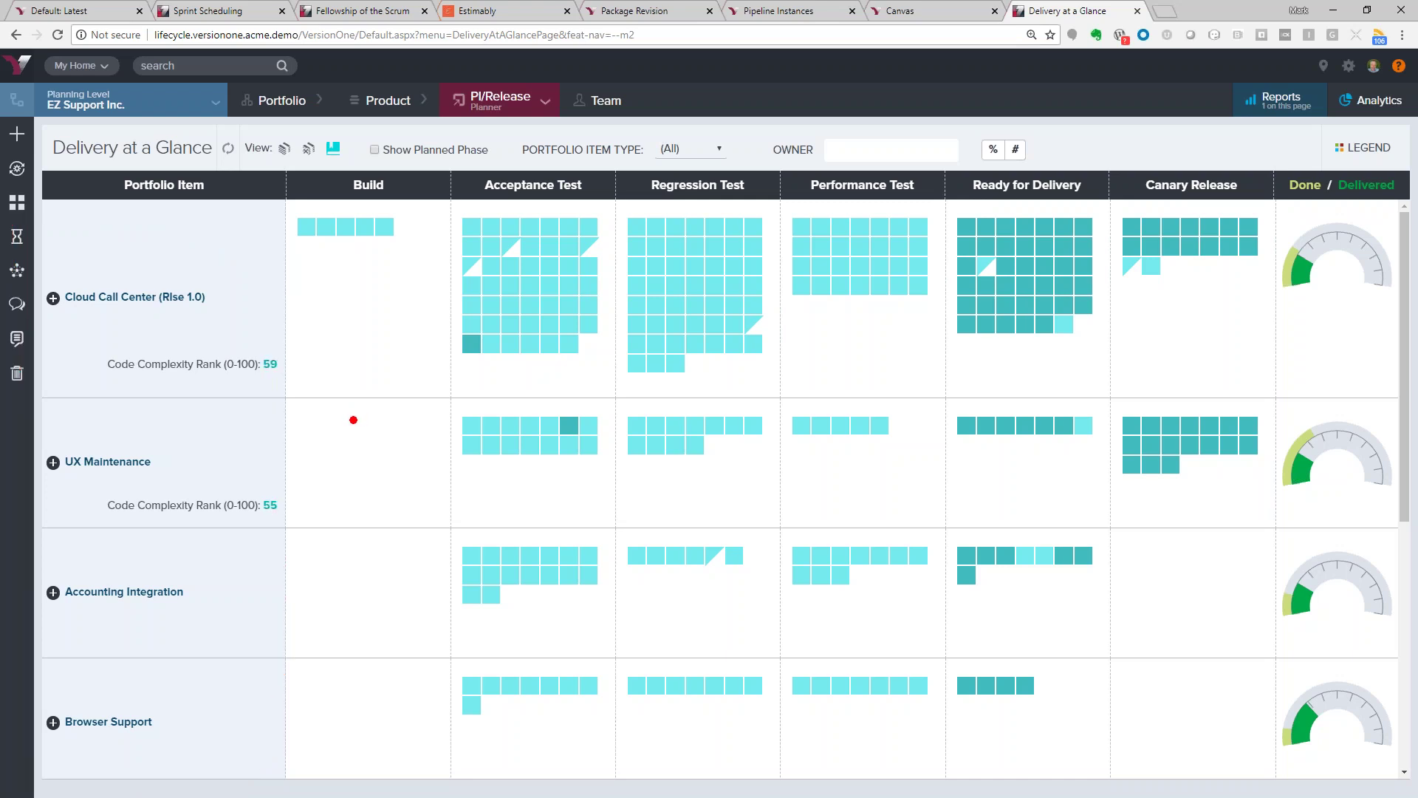
Circle the code complexity ranks of Cloud Call Center and UX Maintenance, and replace those marks with an outline around the delivery phase headings
mouse_move(313, 342)
left_mouse_down()
mouse_move(264, 341)
mouse_move(240, 390)
mouse_move(297, 383)
mouse_move(304, 319)
left_mouse_up()
mouse_move(278, 487)
left_mouse_down()
mouse_move(79, 493)
mouse_move(226, 543)
mouse_move(280, 520)
mouse_move(285, 467)
mouse_move(273, 482)
left_mouse_up()
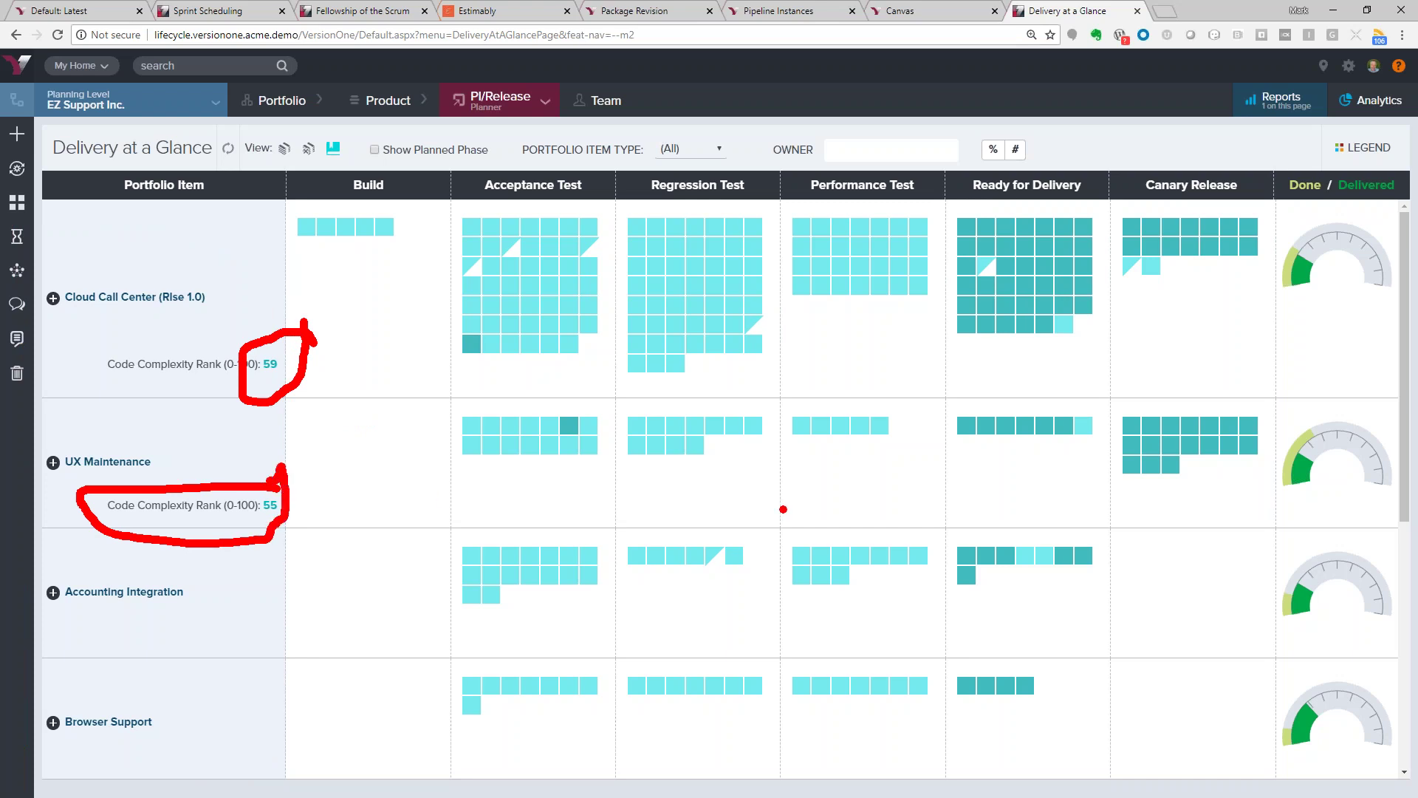
key("ctrl+z")
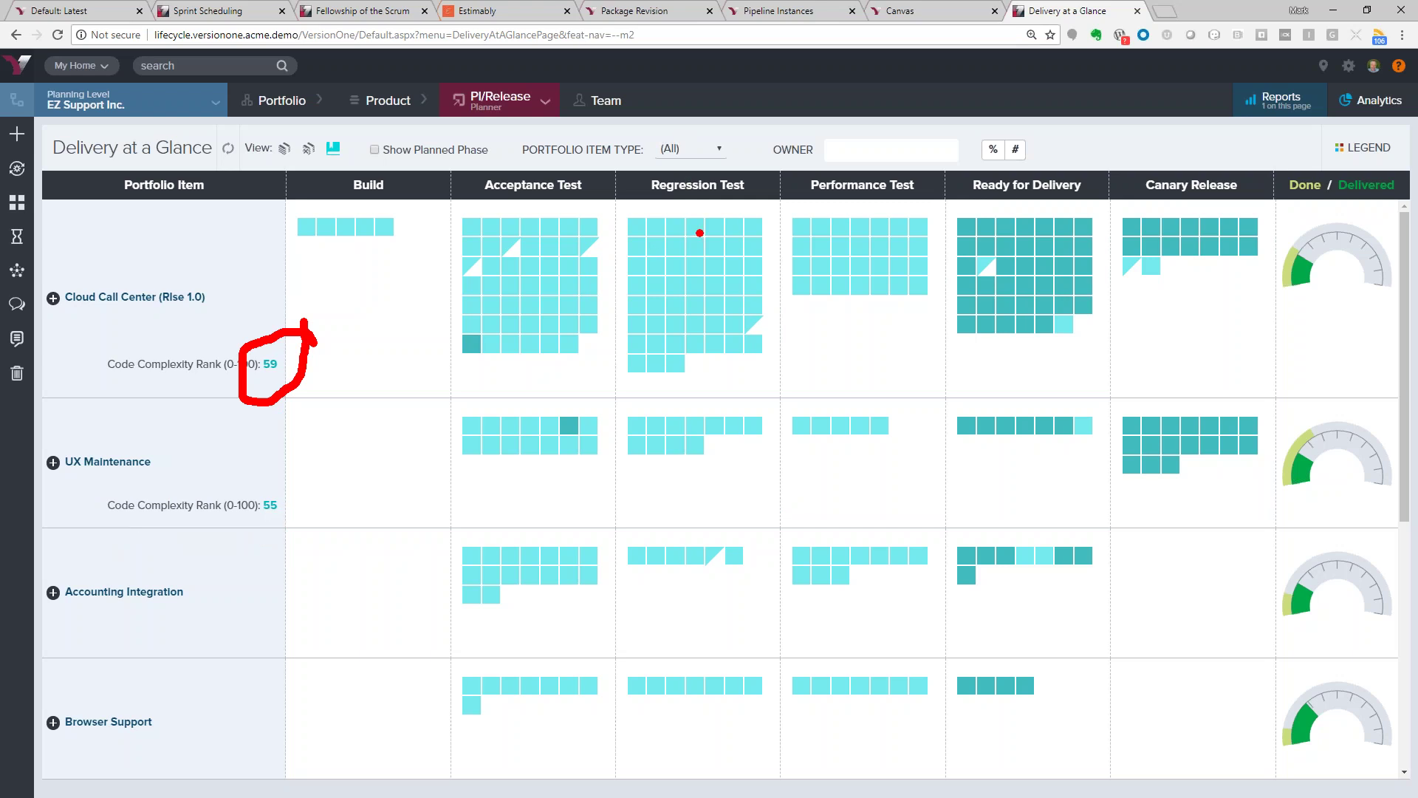
key("ctrl+z")
mouse_move(594, 143)
left_mouse_down()
mouse_move(437, 144)
mouse_move(443, 193)
mouse_move(641, 215)
mouse_move(1381, 224)
mouse_move(1366, 178)
mouse_move(519, 135)
left_mouse_up()
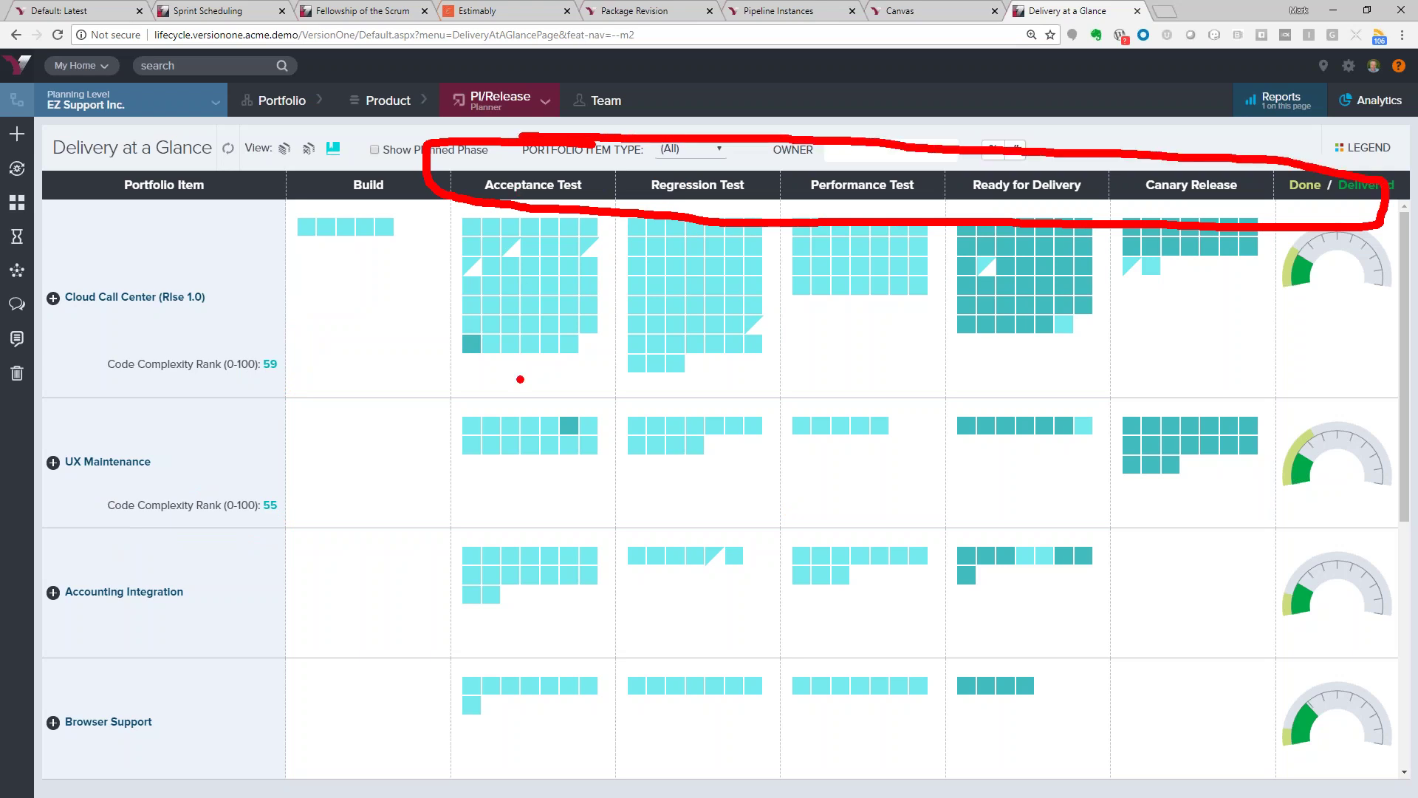
Outline the UX Maintenance row across its delivery phases and gauge, and clear all on-screen marks
mouse_move(537, 373)
left_mouse_down()
mouse_move(429, 481)
mouse_move(819, 526)
mouse_move(1289, 531)
mouse_move(1402, 468)
mouse_move(1230, 402)
mouse_move(609, 378)
mouse_move(497, 393)
left_mouse_up()
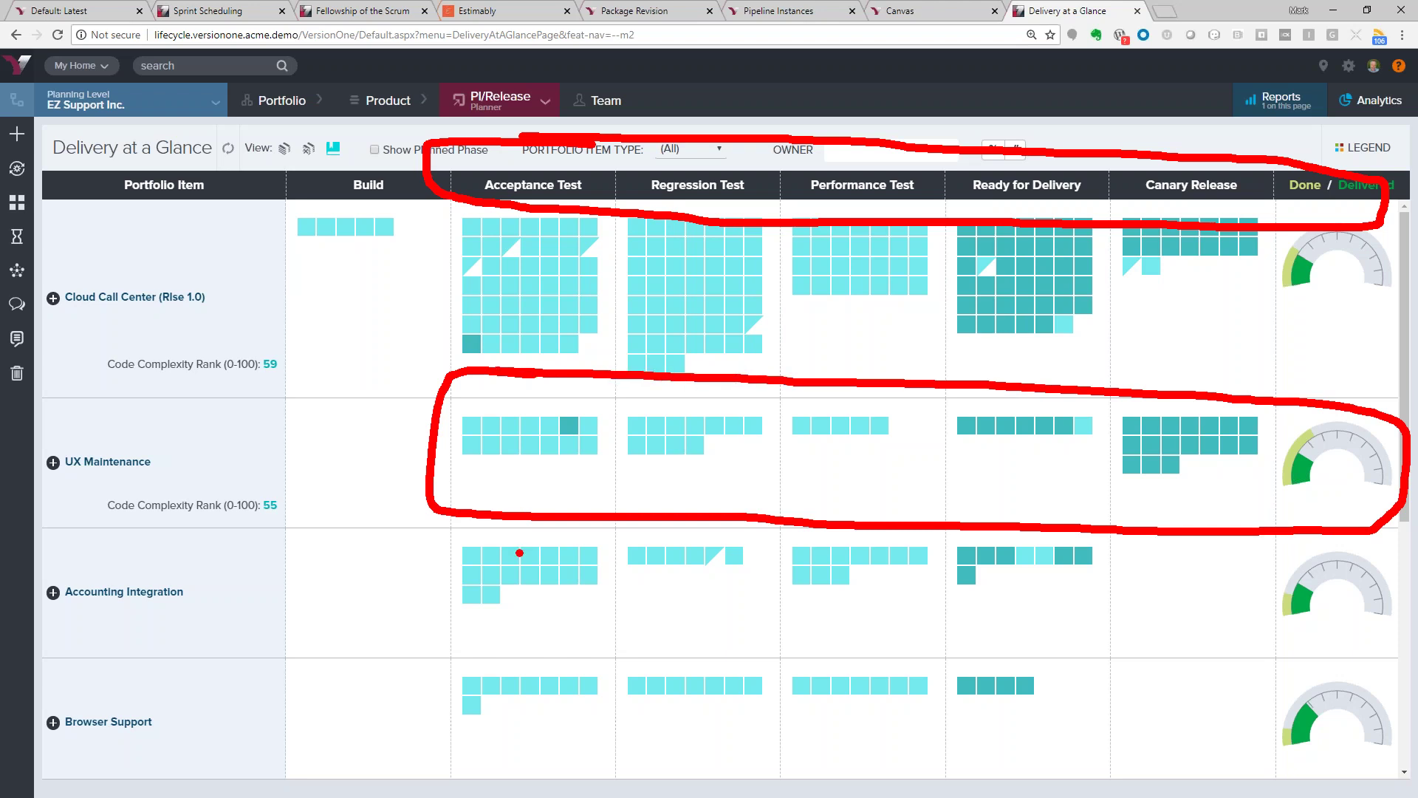
key("Escape")
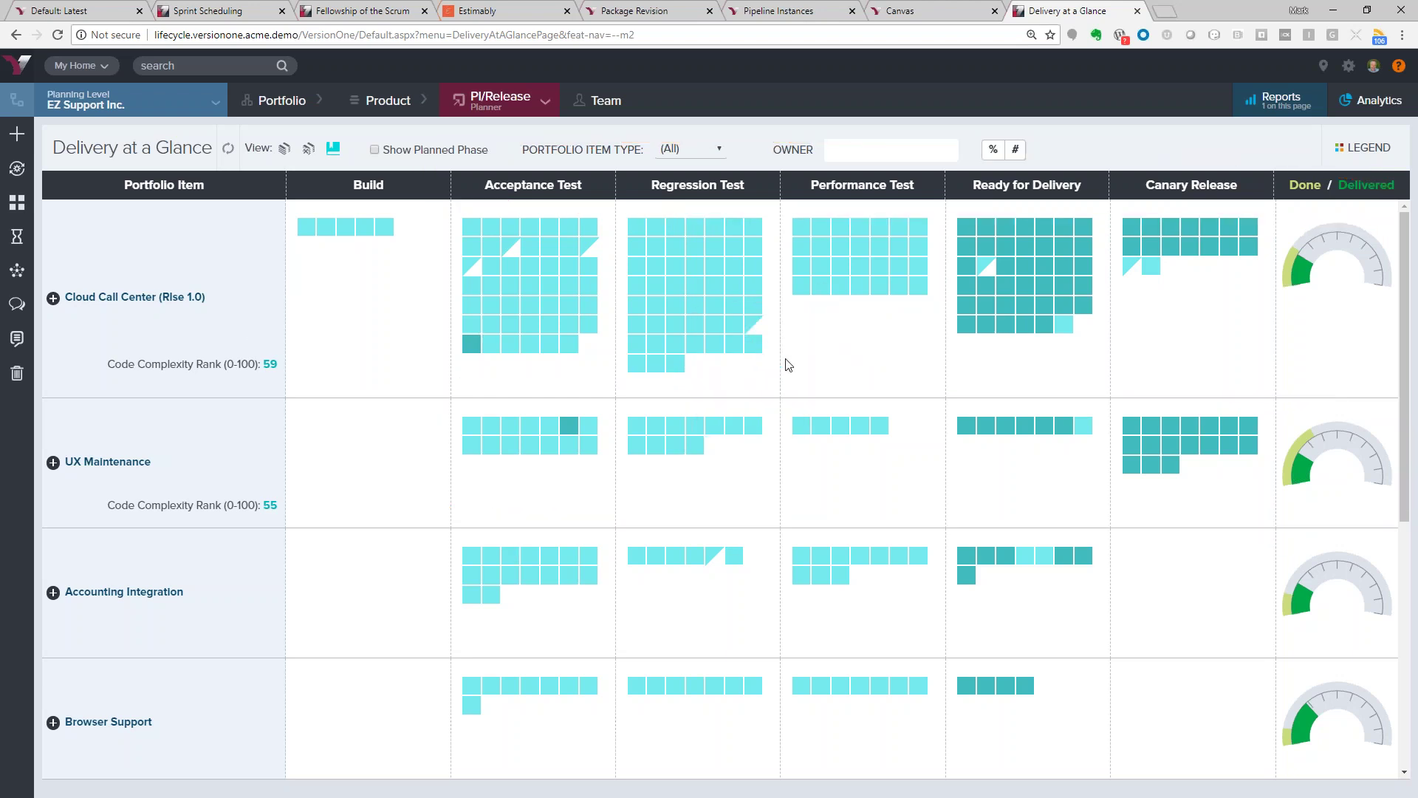
Circle split story S-01148 in Cloud Call Center's Regression Test phase and its counterpart in Acceptance Test, and clear the circles
mouse_move(752, 330)
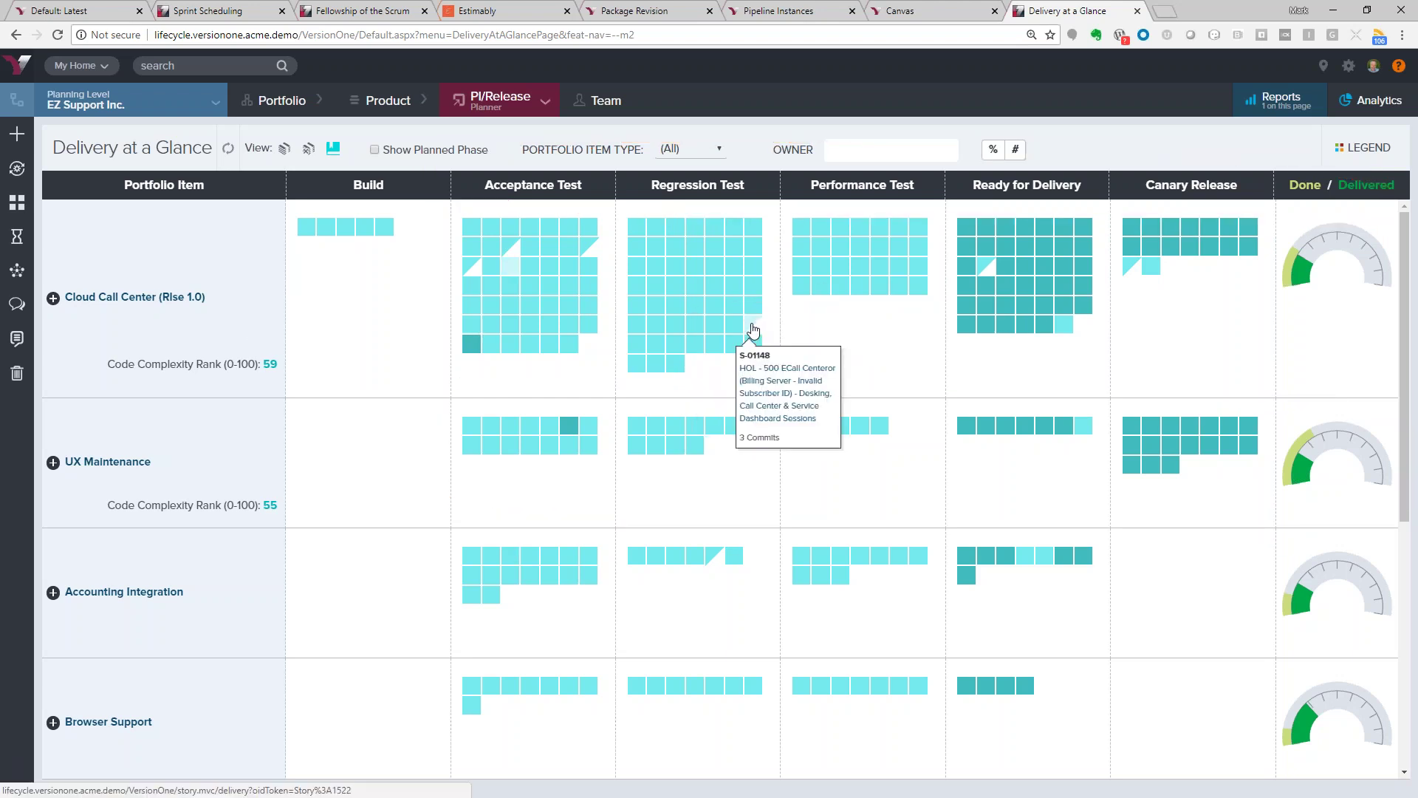
key("ctrl+2")
mouse_move(778, 312)
left_mouse_down()
mouse_move(737, 309)
mouse_move(761, 344)
mouse_move(781, 297)
left_mouse_up()
mouse_move(526, 255)
left_mouse_down()
mouse_move(497, 255)
mouse_move(493, 275)
mouse_move(510, 285)
mouse_move(536, 271)
mouse_move(508, 259)
left_mouse_up()
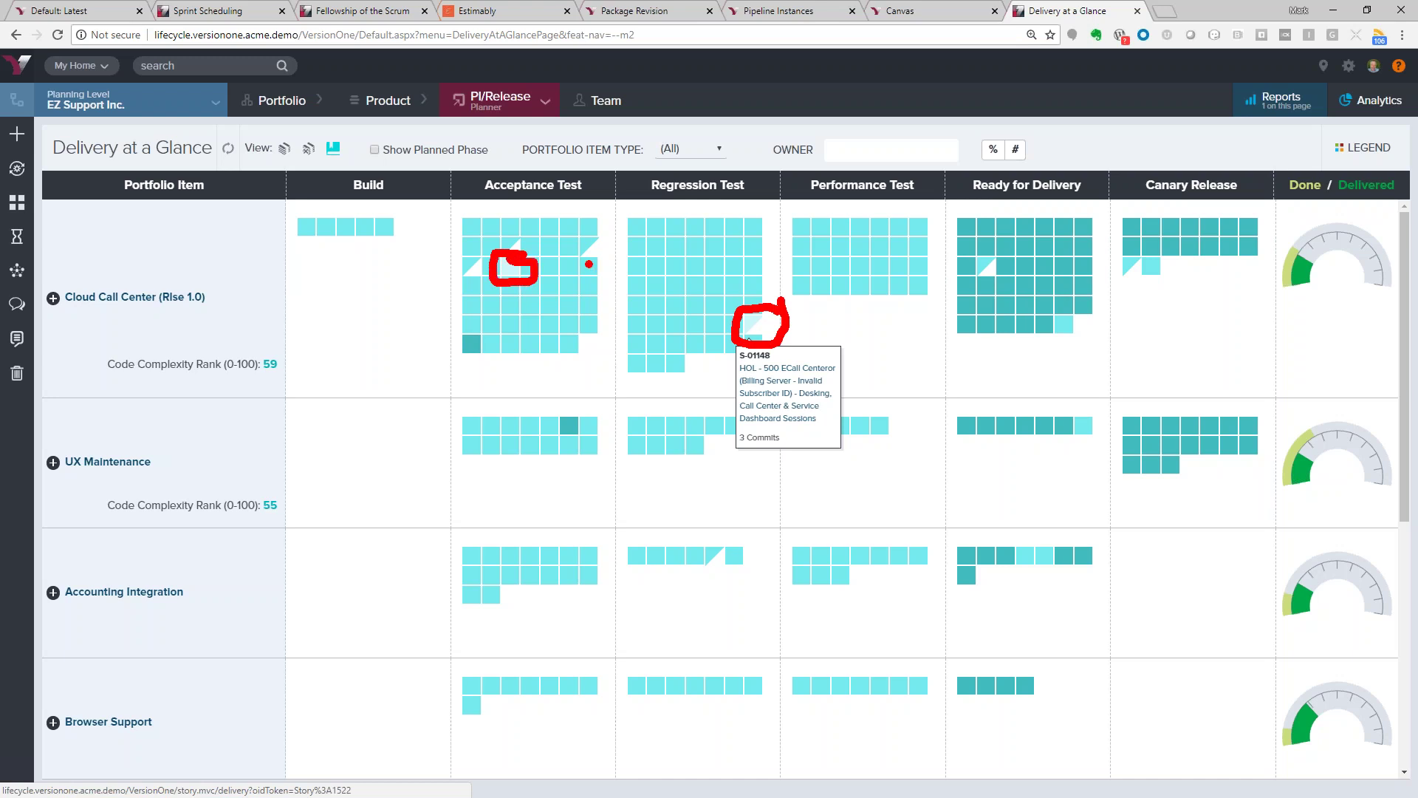
key("Escape")
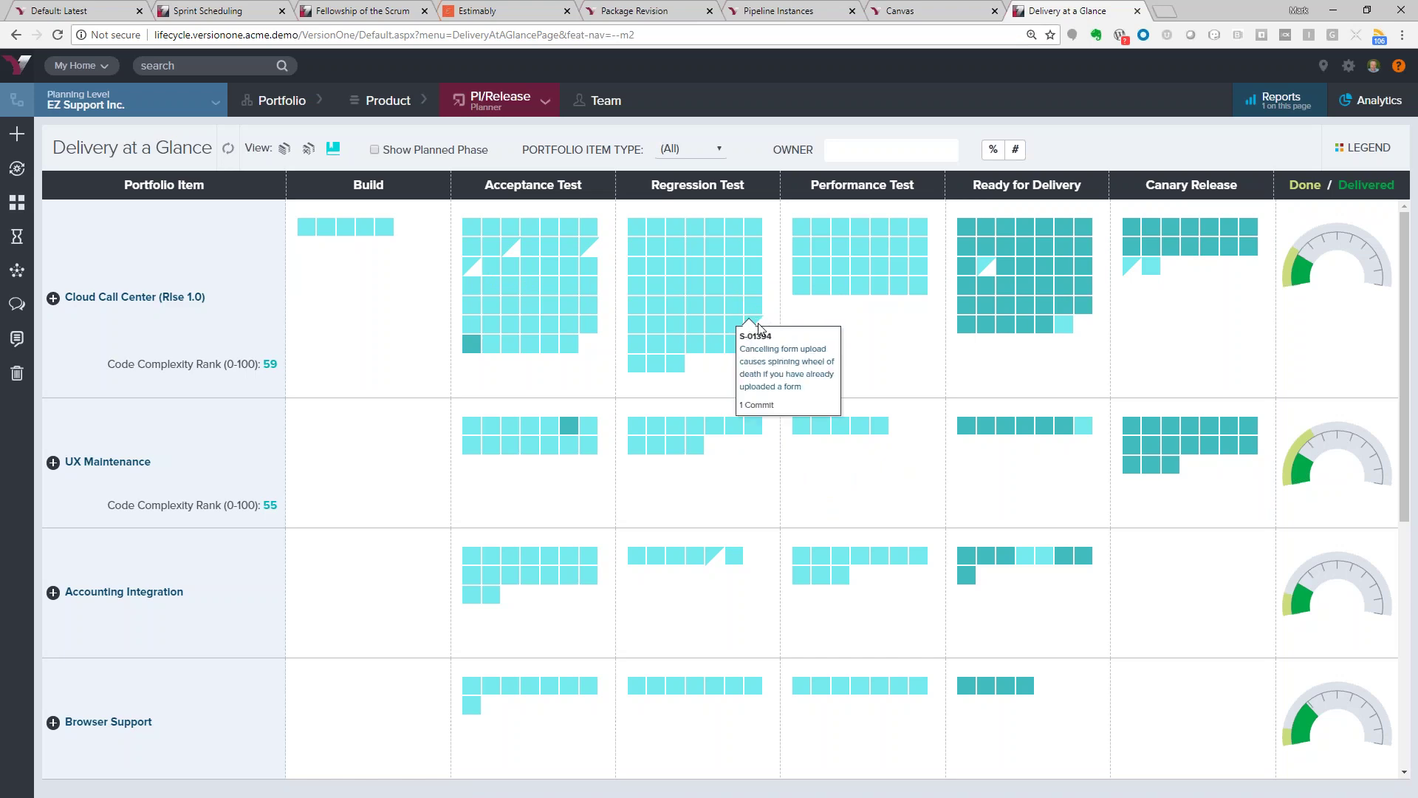
Open story S-01148, review its commits and packages, read through its timeline of pipeline runs and promotions, and close it
left_click(751, 327)
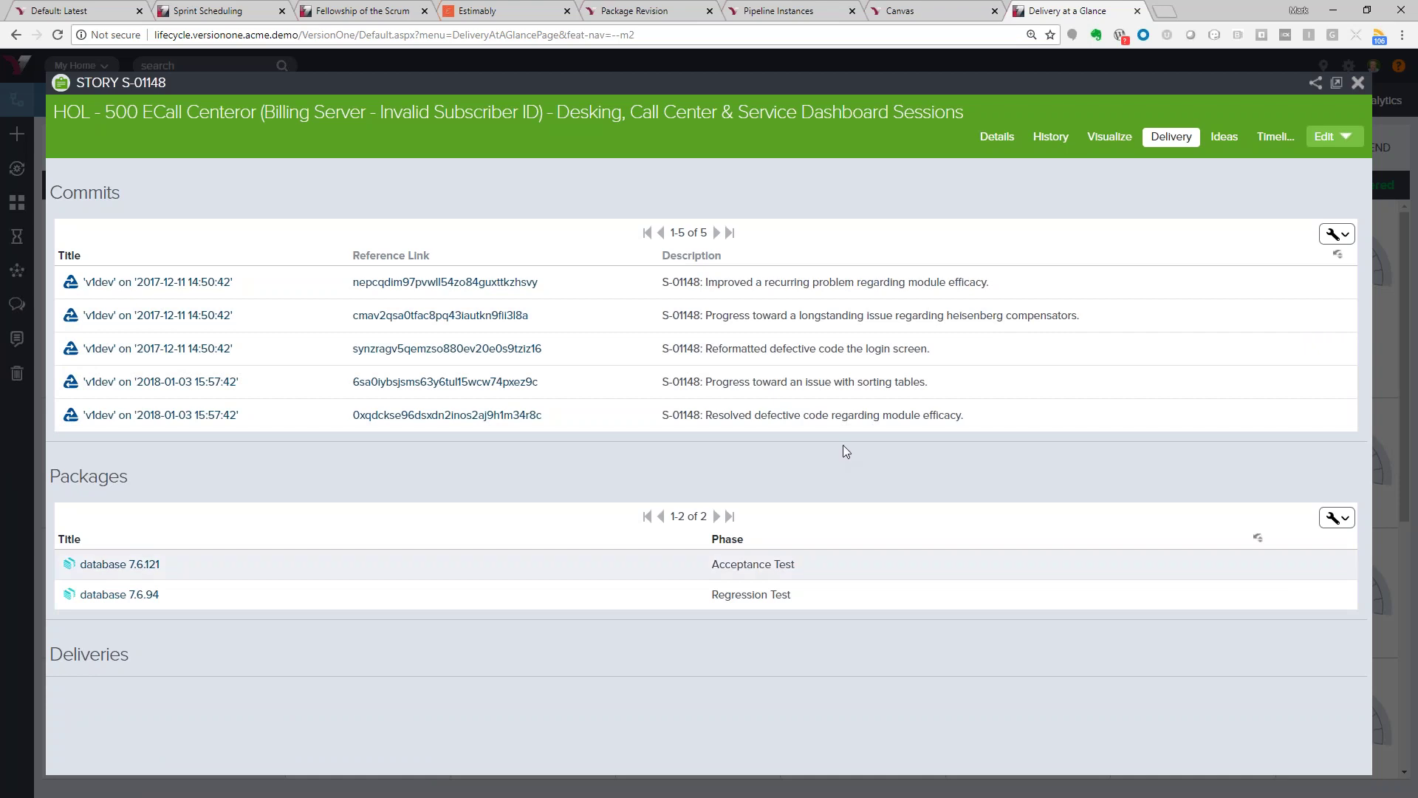
left_click(1279, 141)
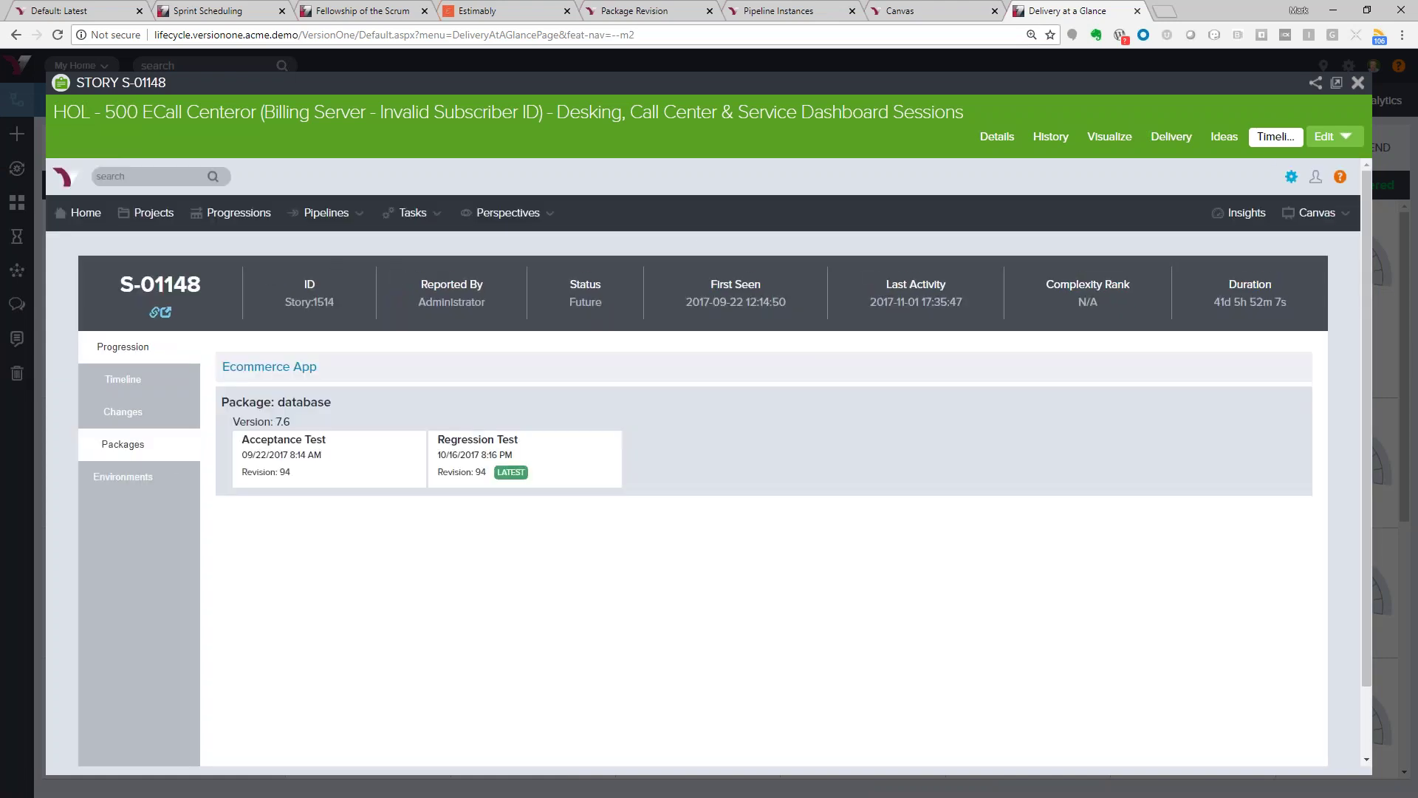
left_click(122, 385)
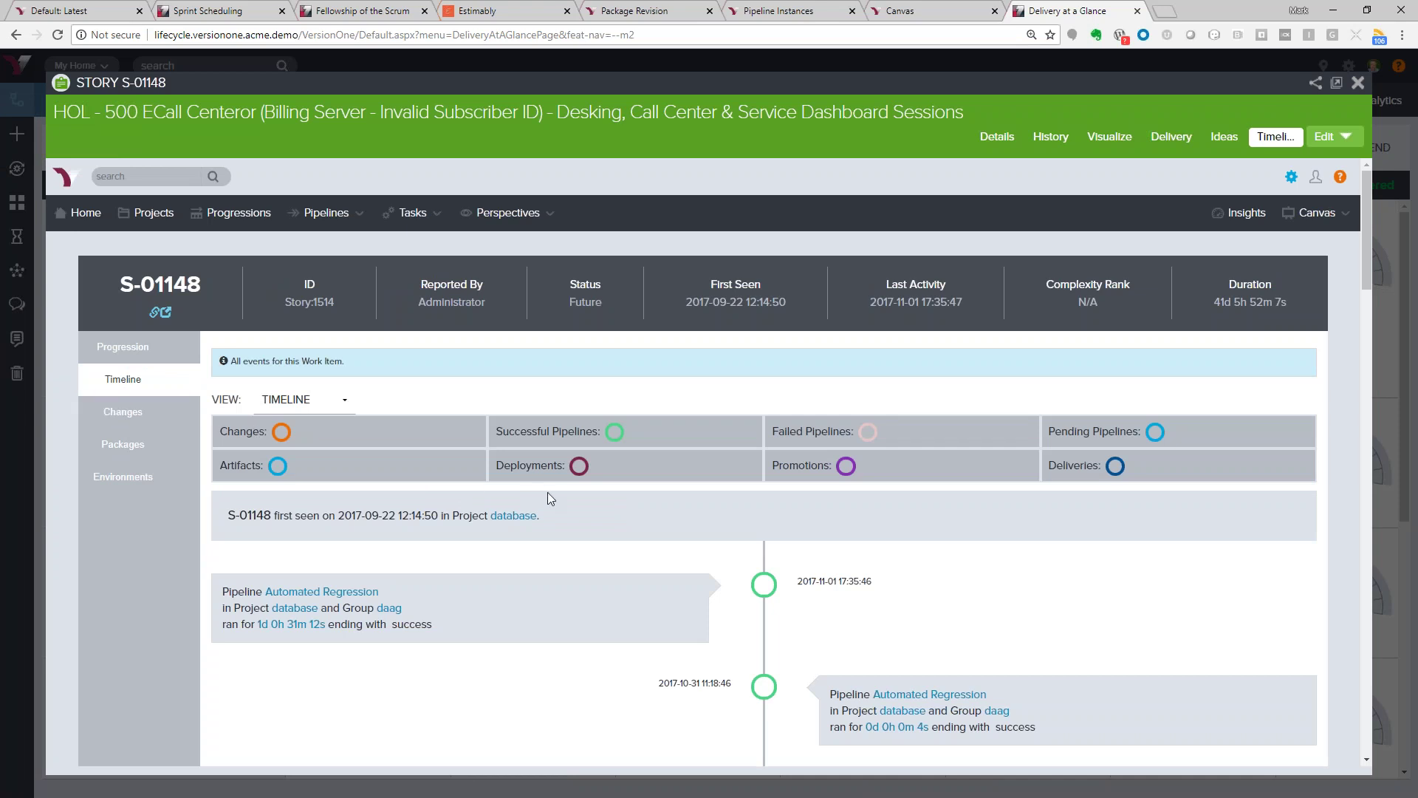
scroll(515, 450, "down", 5)
scroll(516, 450, "up", 5)
scroll(881, 563, "down", 5)
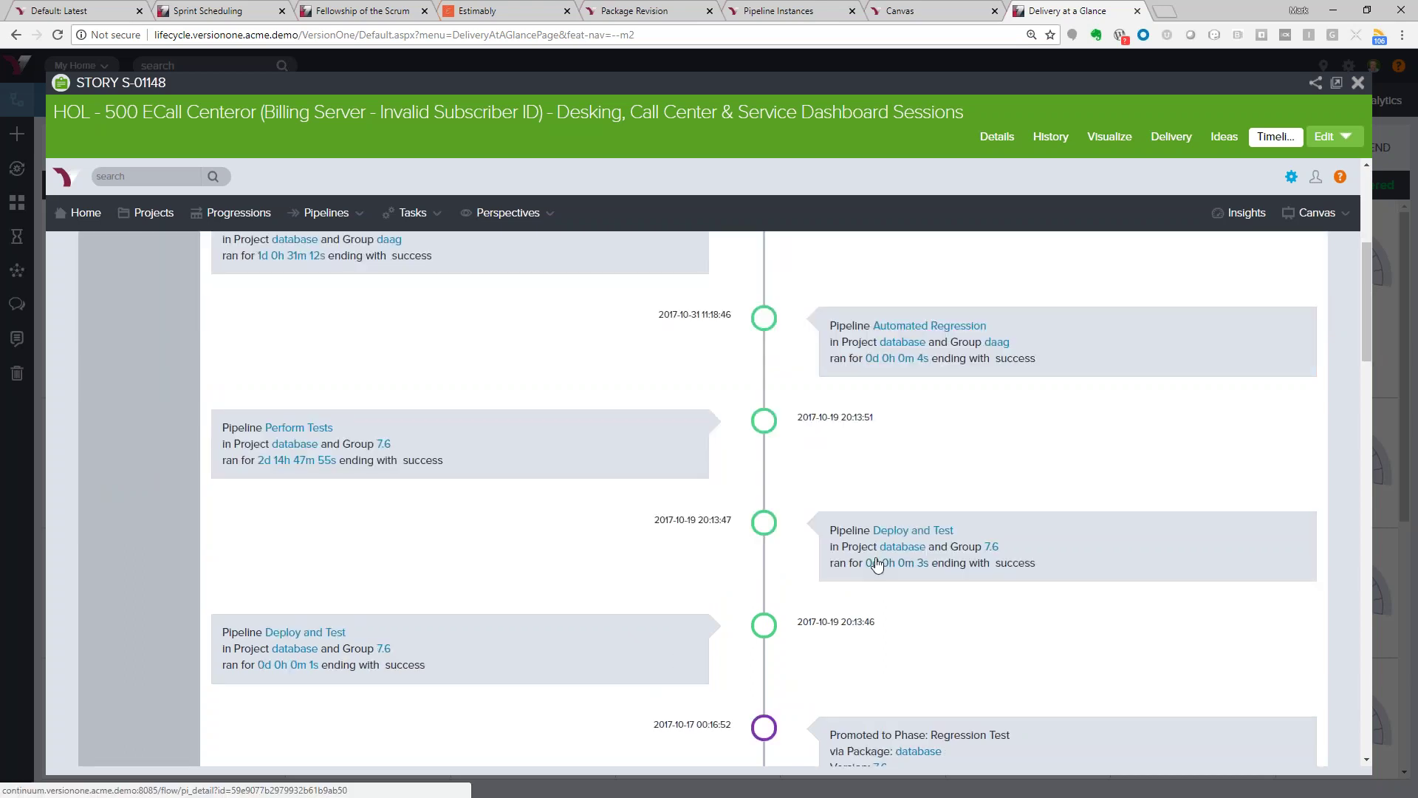
scroll(1017, 585, "down", 5)
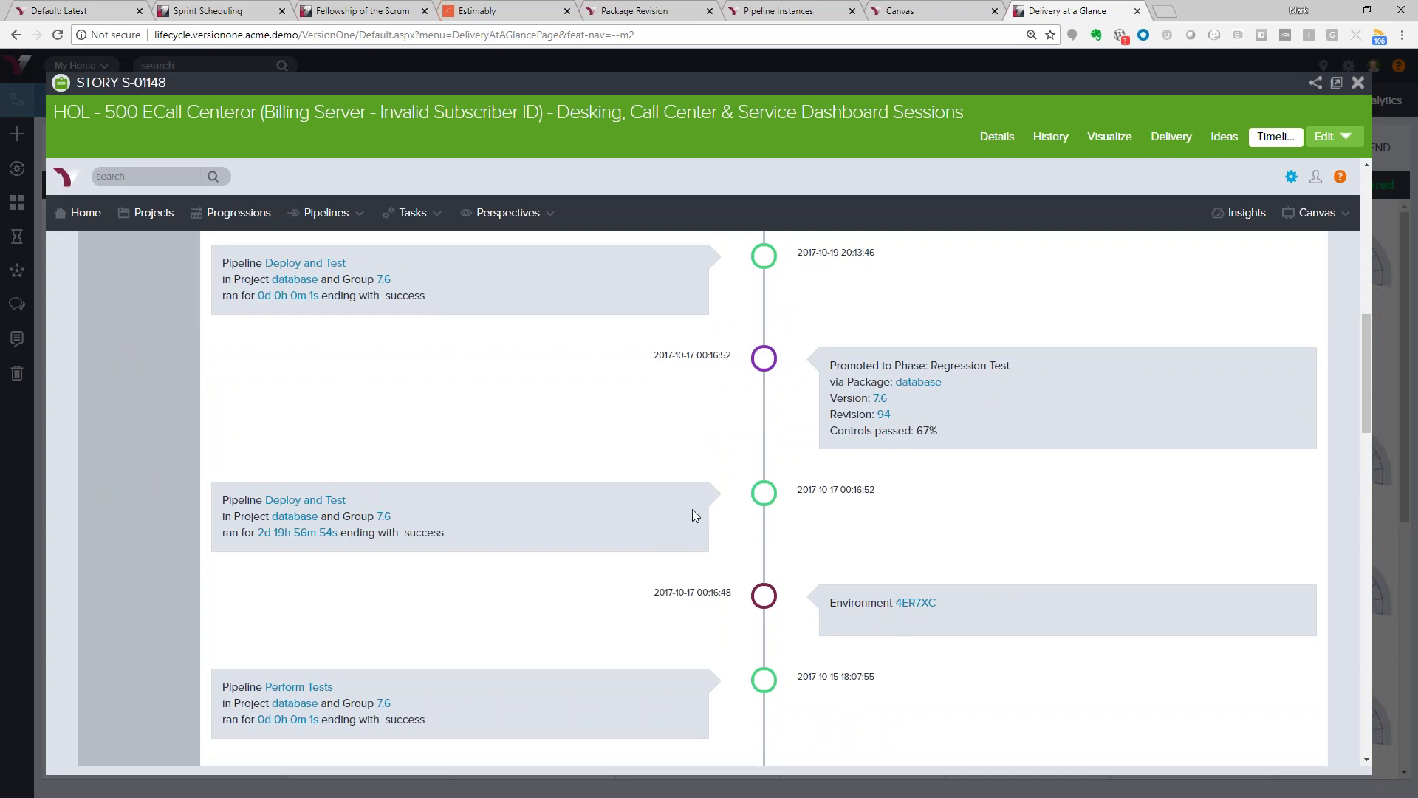
scroll(690, 507, "up", 10)
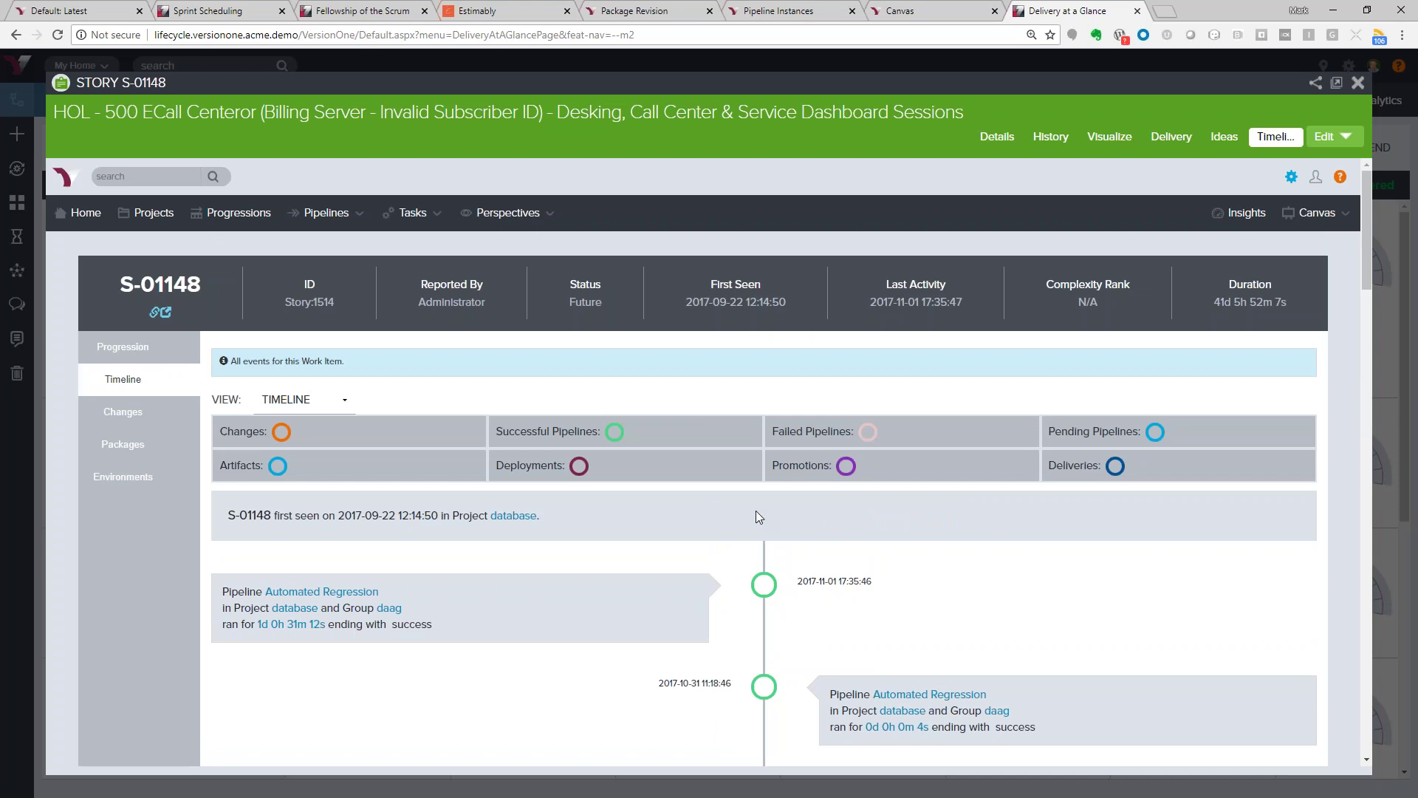
left_click(1357, 82)
Switch the Delivery at a Glance report to its package view and check the rogue commits of webstore 5.0.121
mouse_move(751, 330)
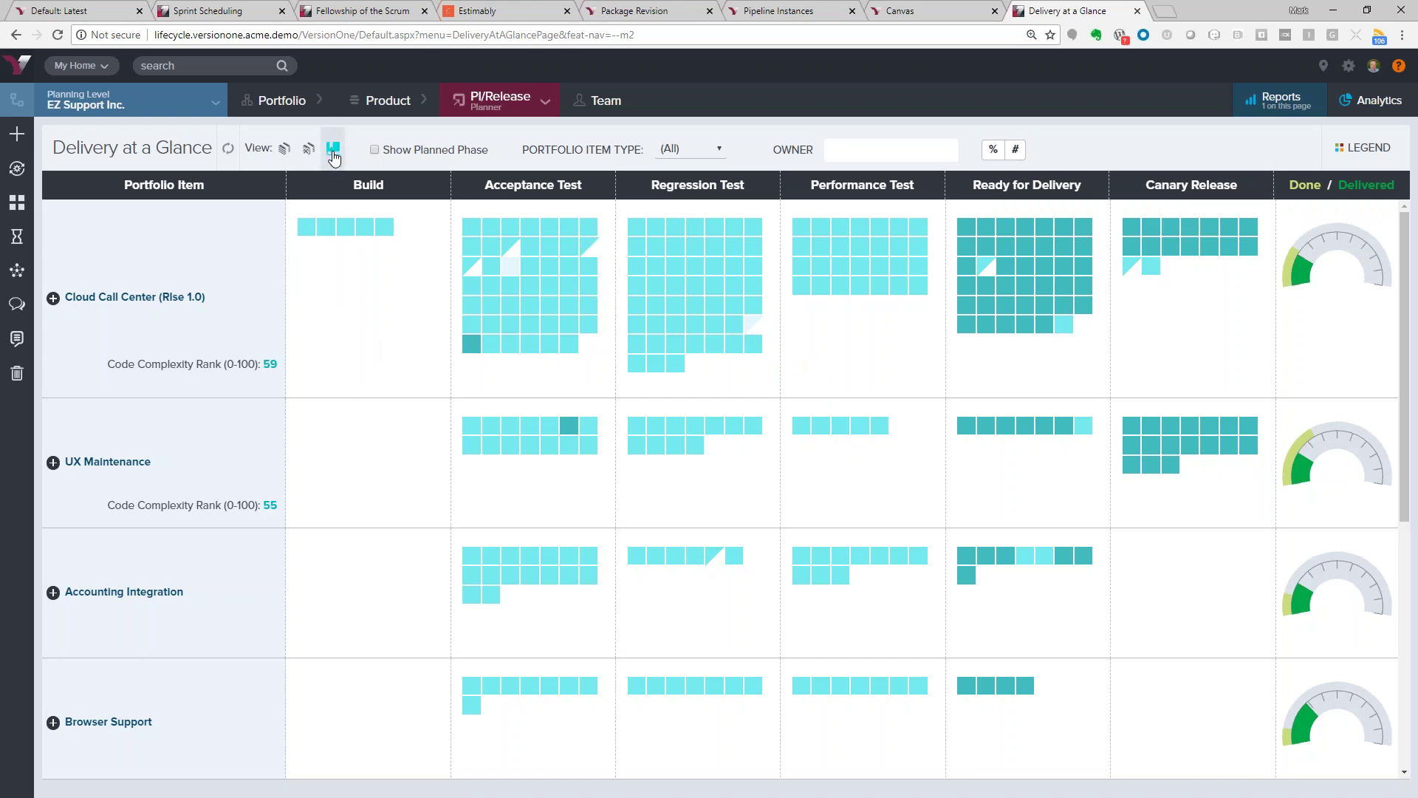
left_click(277, 154)
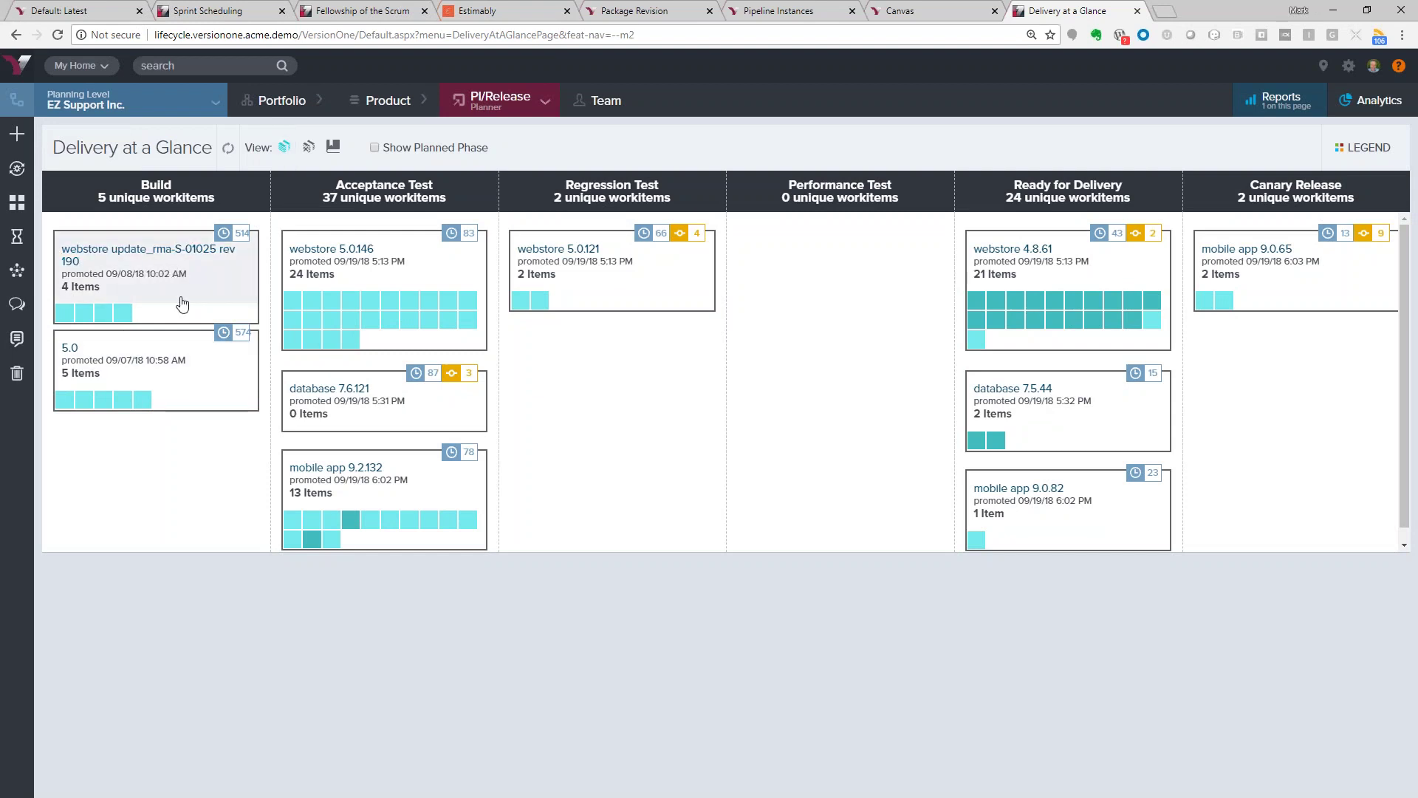
mouse_move(686, 238)
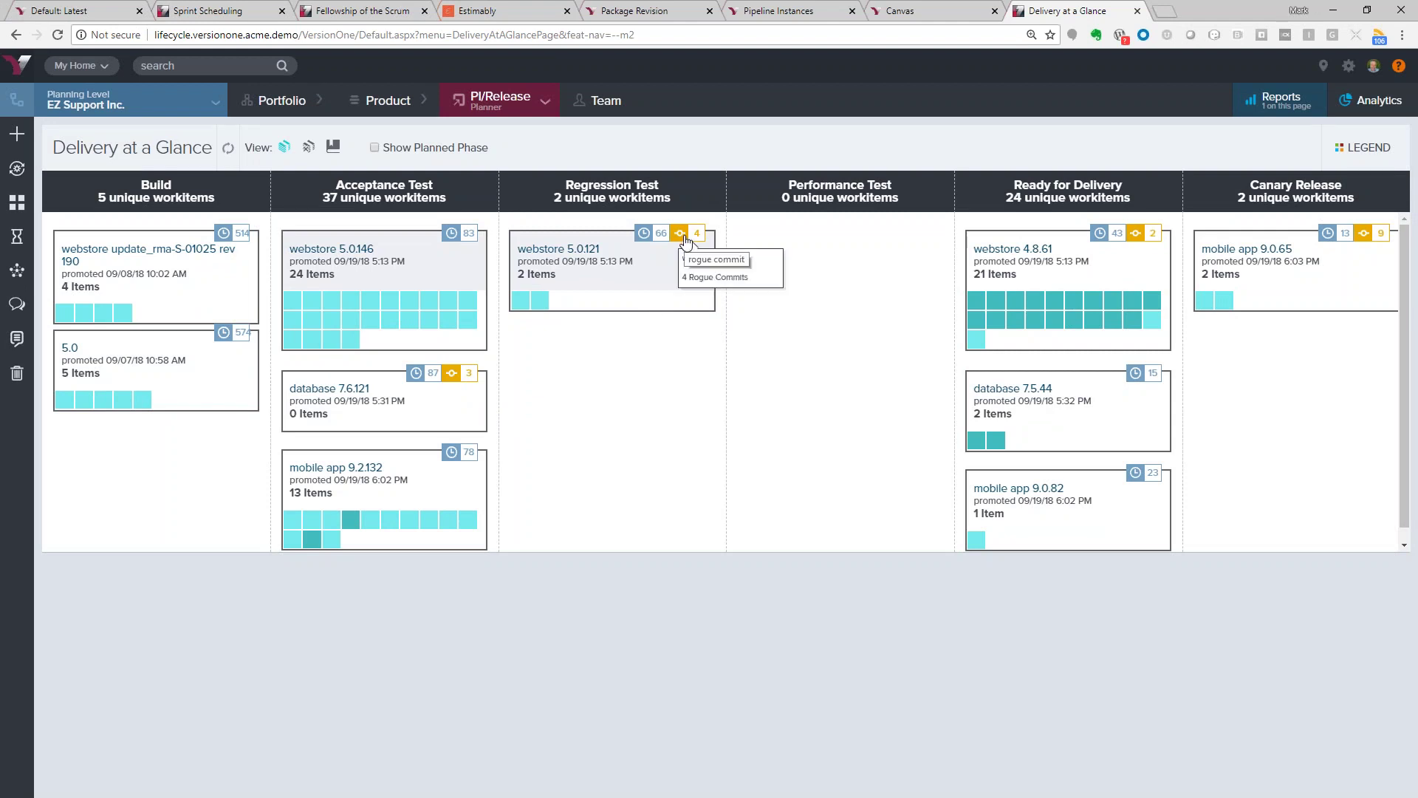